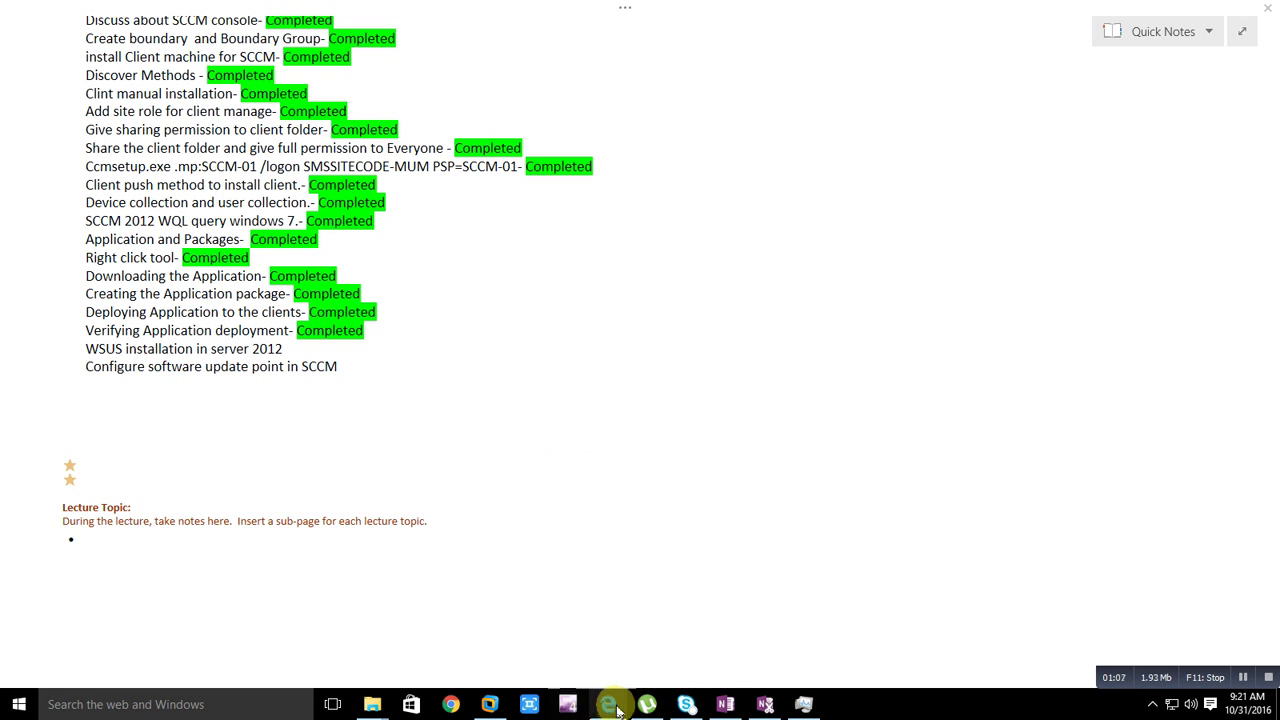
Bring the Configuration Manager console on the SCCM-01 virtual machine to the front
left_click(490, 704)
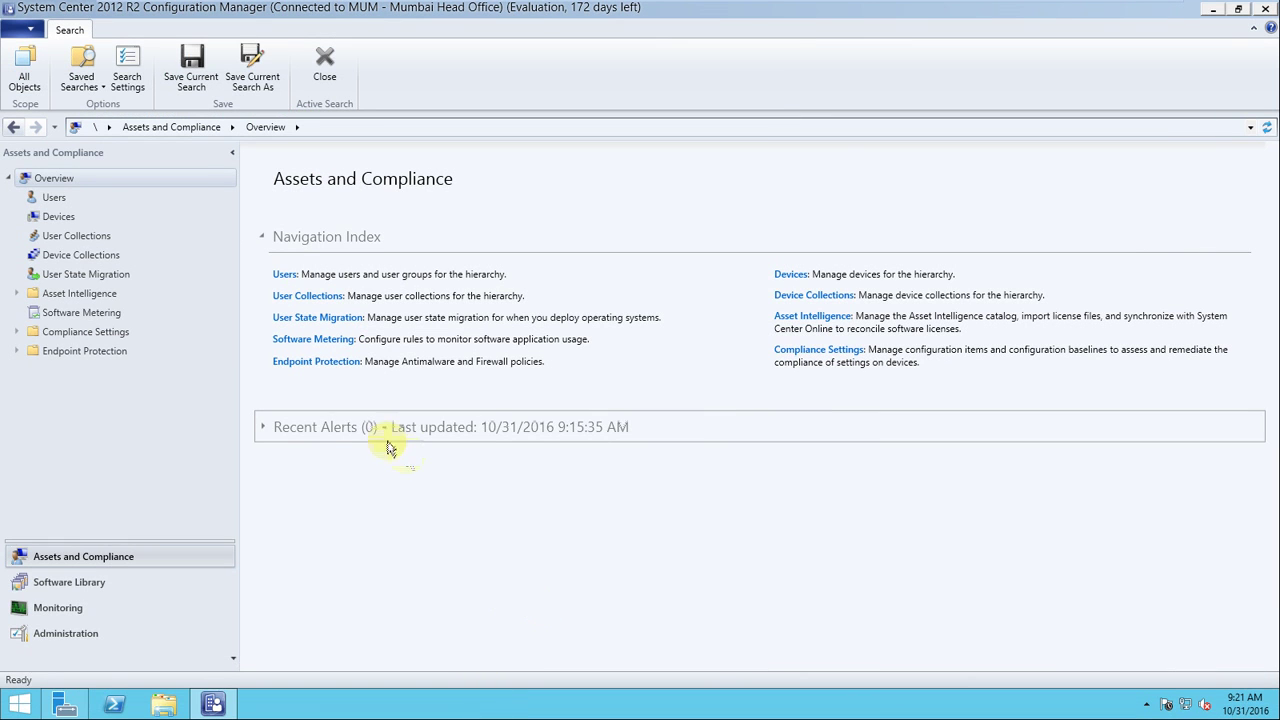
mouse_move(468, 6)
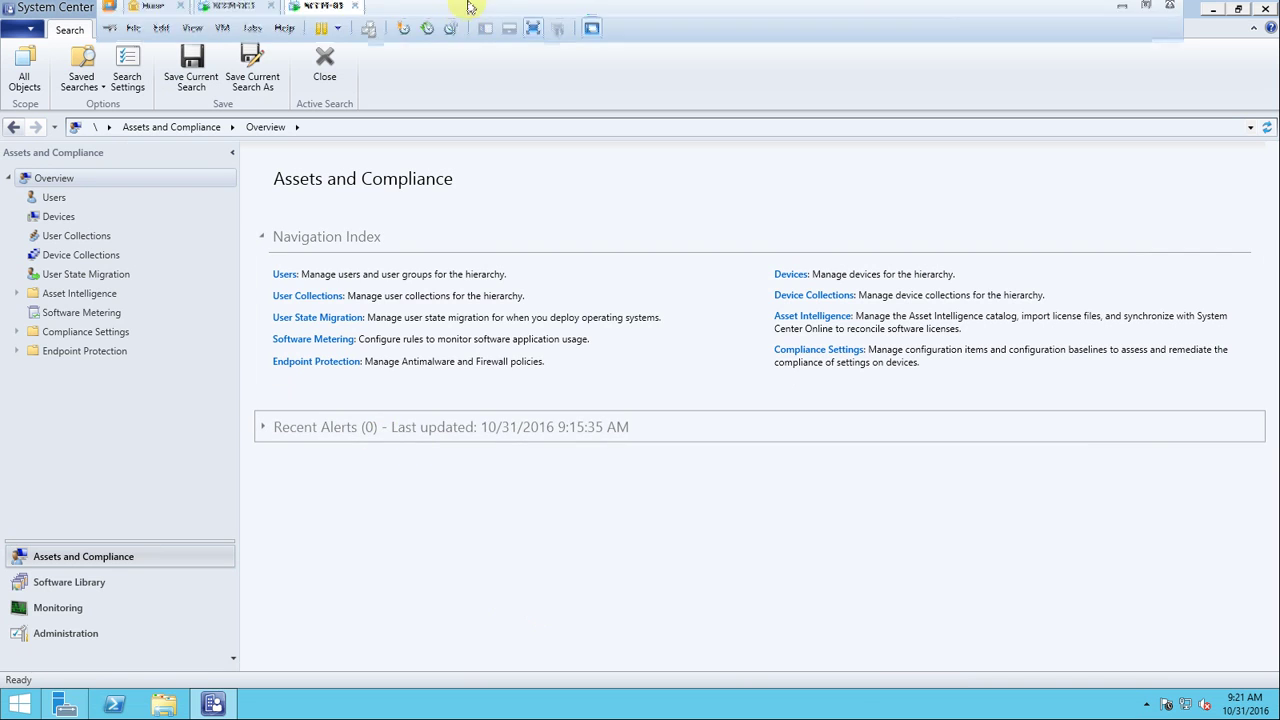
left_click(235, 11)
left_click(318, 11)
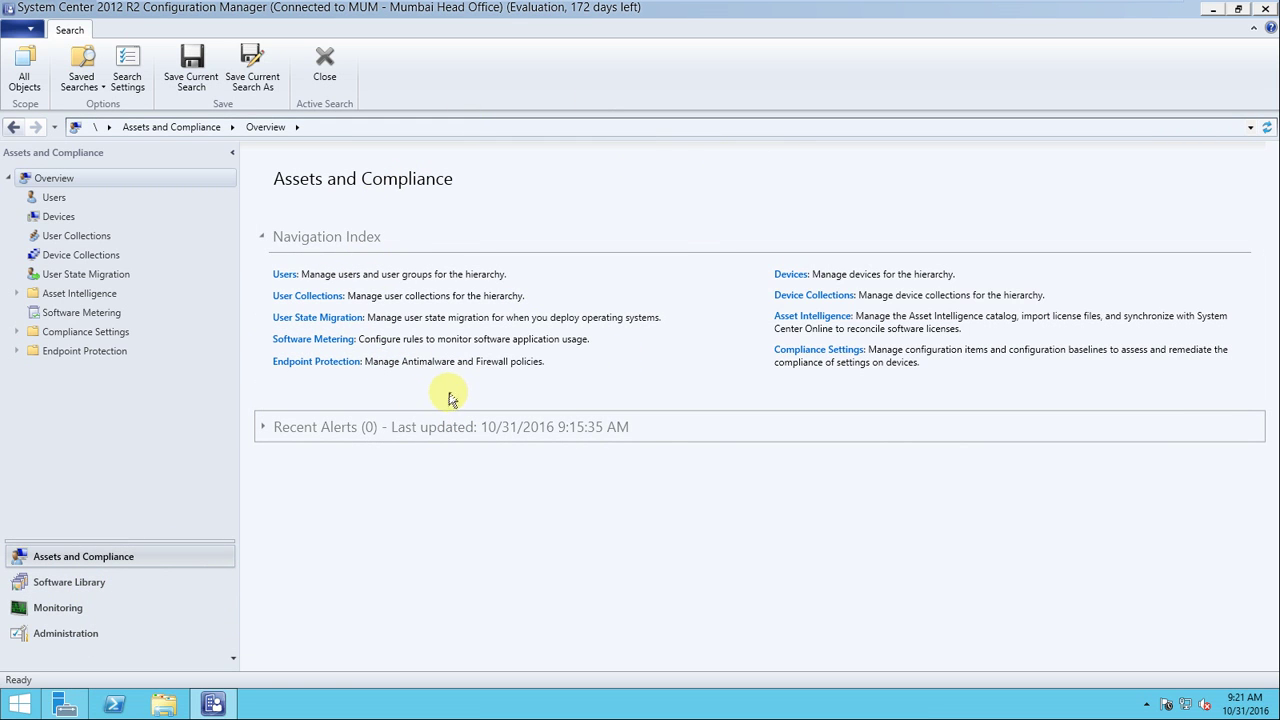
Browse Administration > Site Configuration to the Sites and Servers and Site System Roles lists
left_click(83, 636)
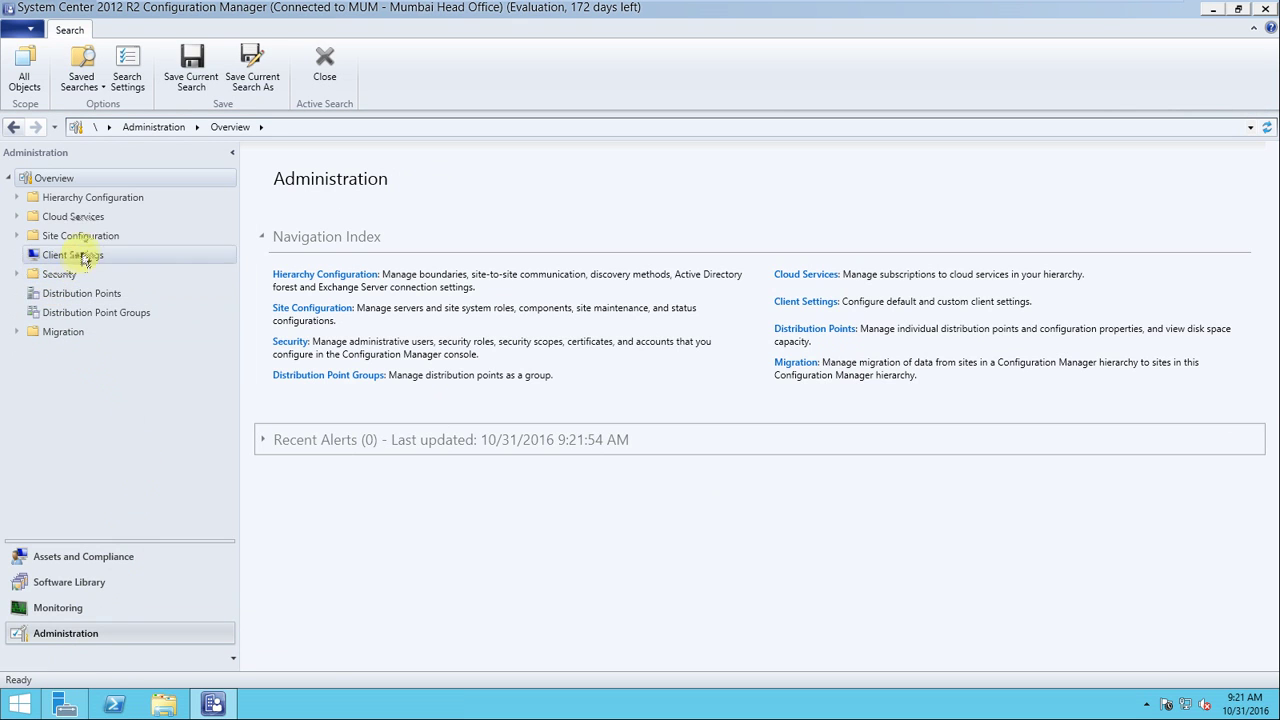
left_click(17, 237)
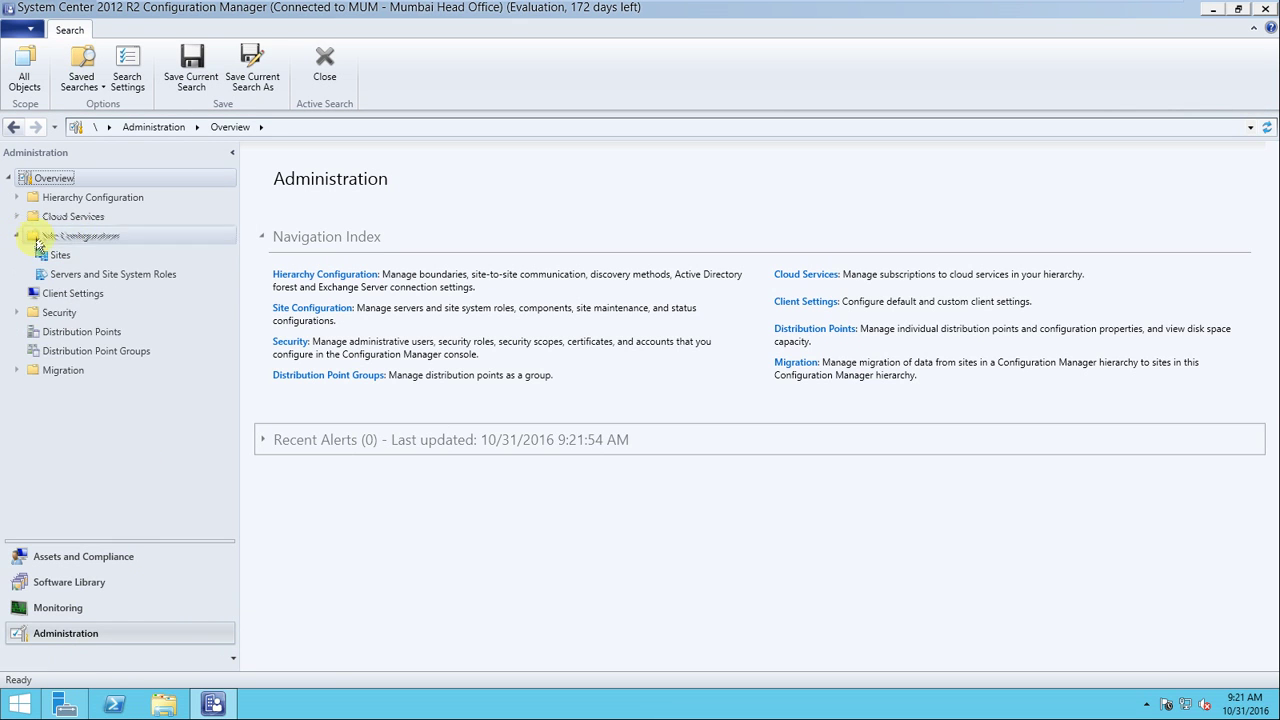
left_click(55, 255)
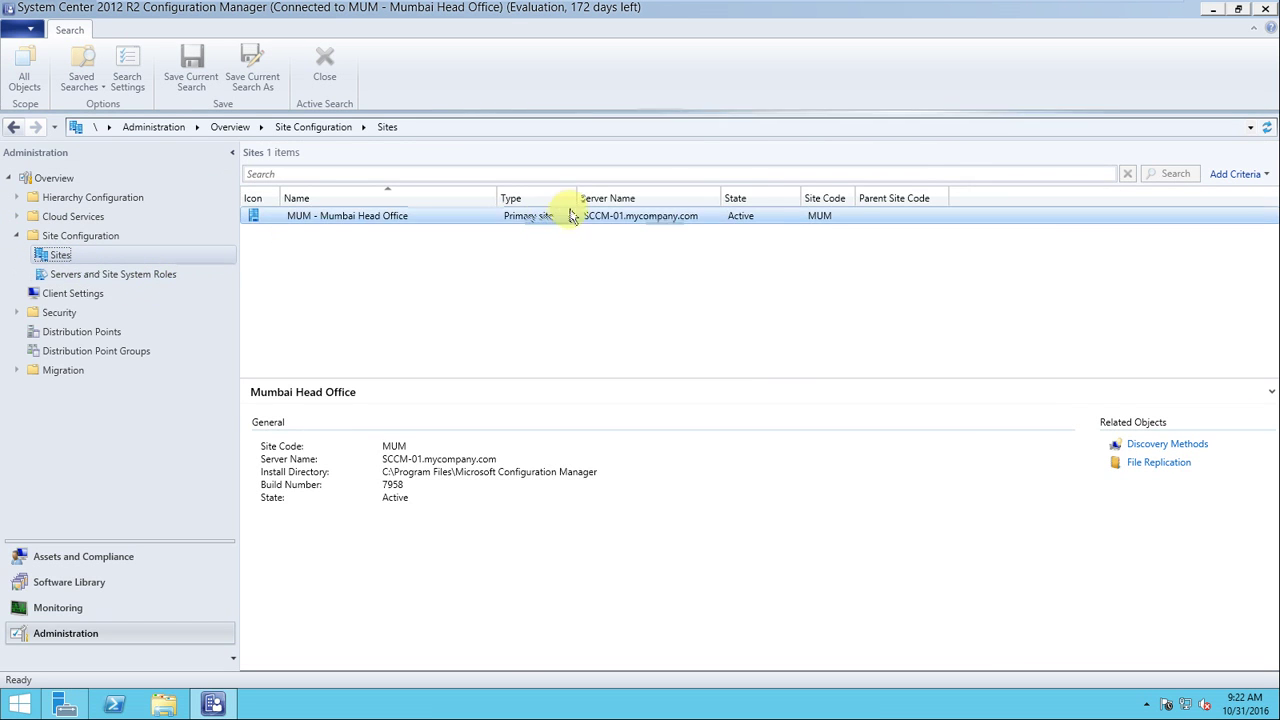
left_click(166, 276)
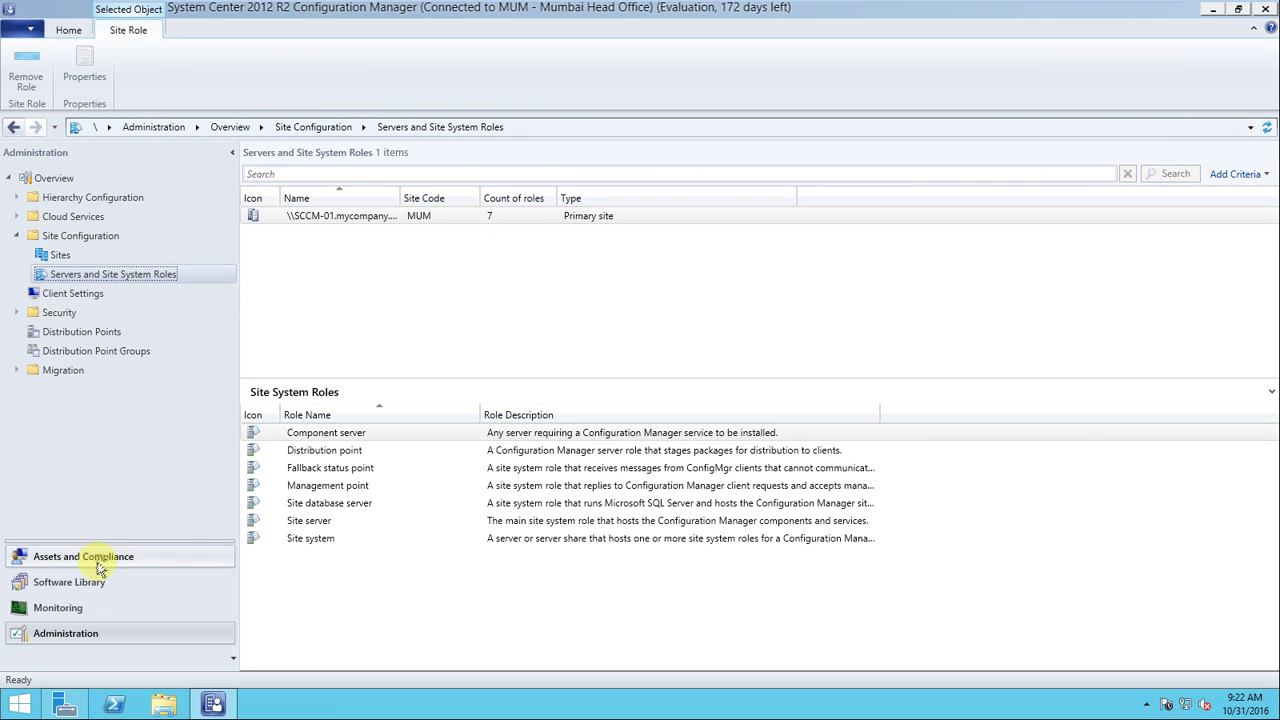
Check the SCCM-01 and CLIENT-01 devices in Assets and Compliance, then open Monitoring
left_click(112, 560)
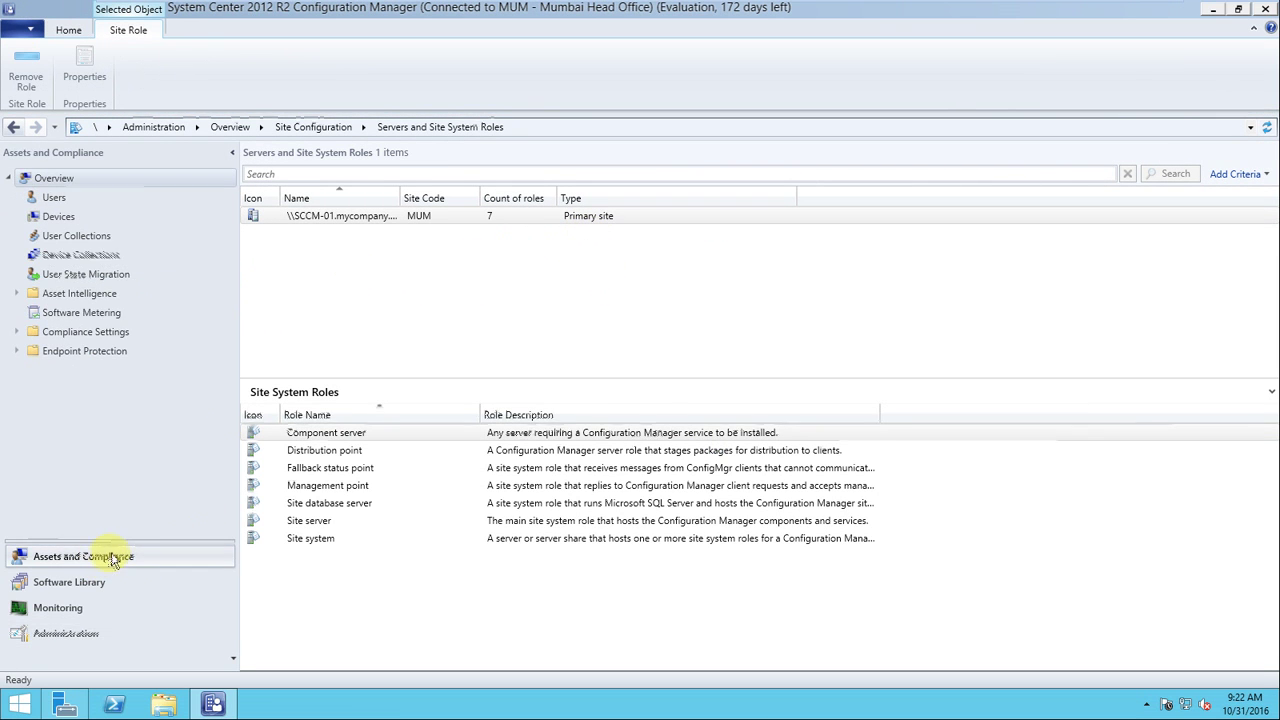
left_click(62, 217)
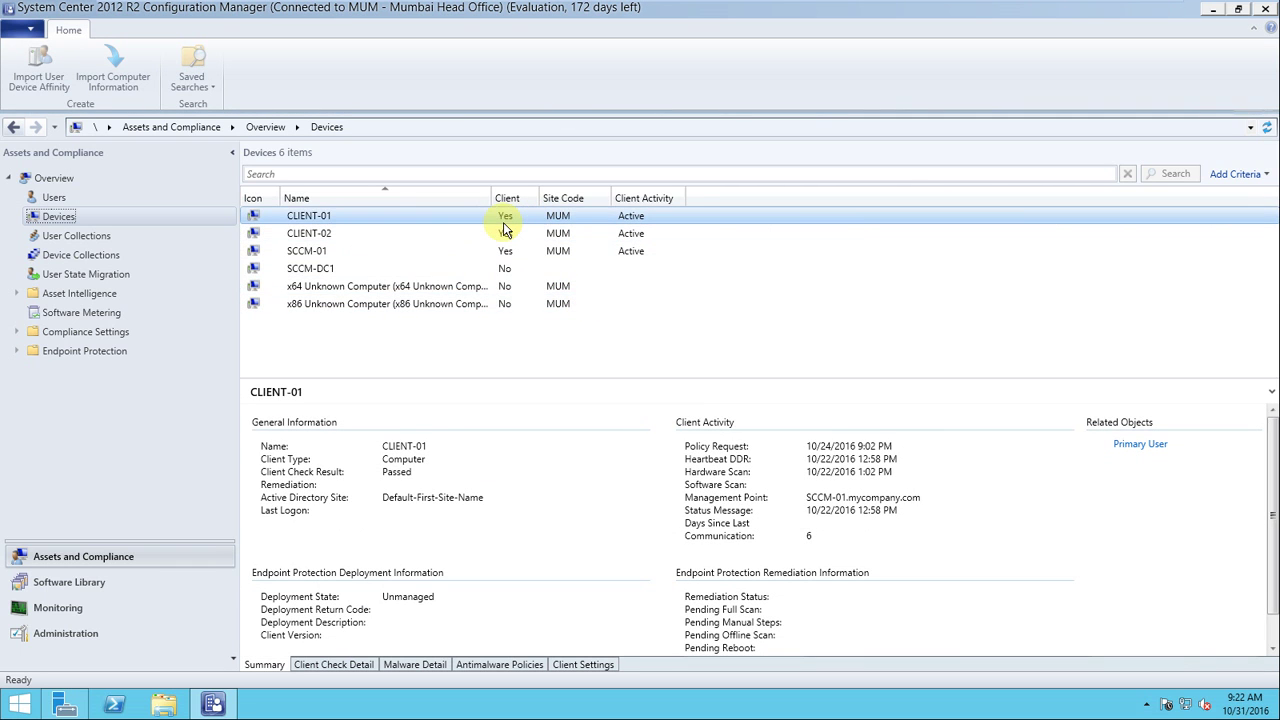
left_click(498, 251)
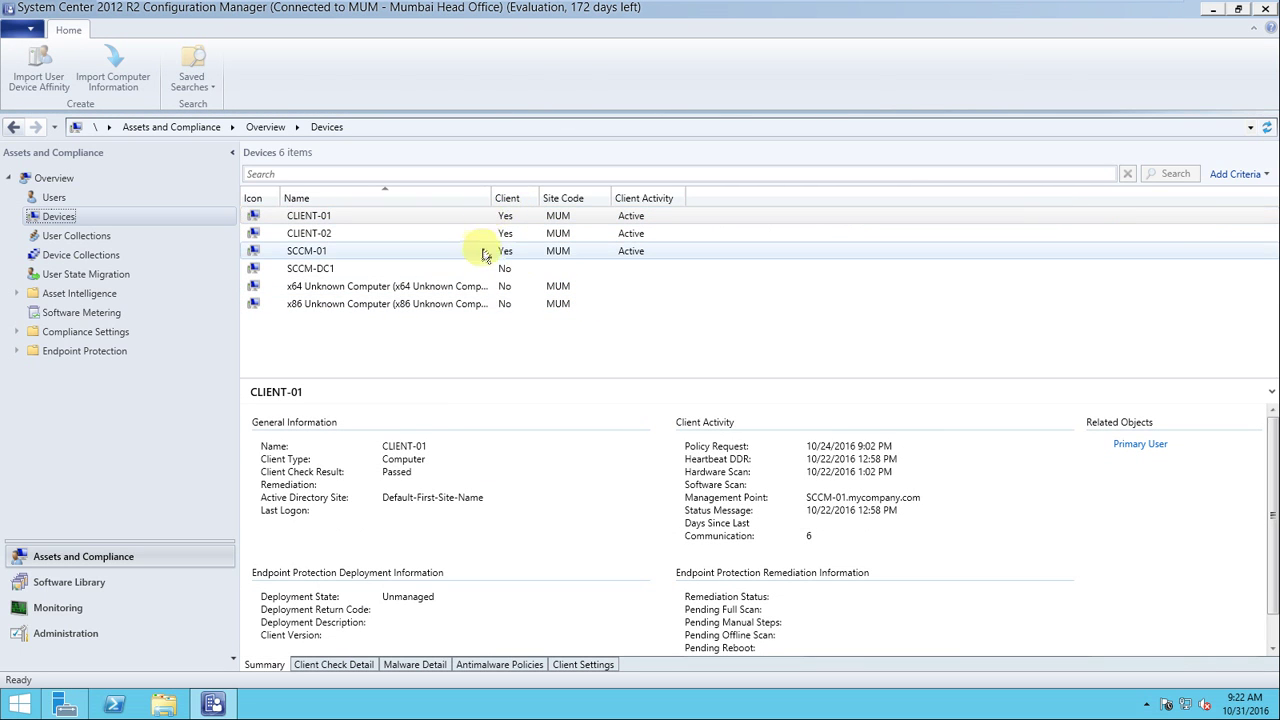
left_click(504, 217)
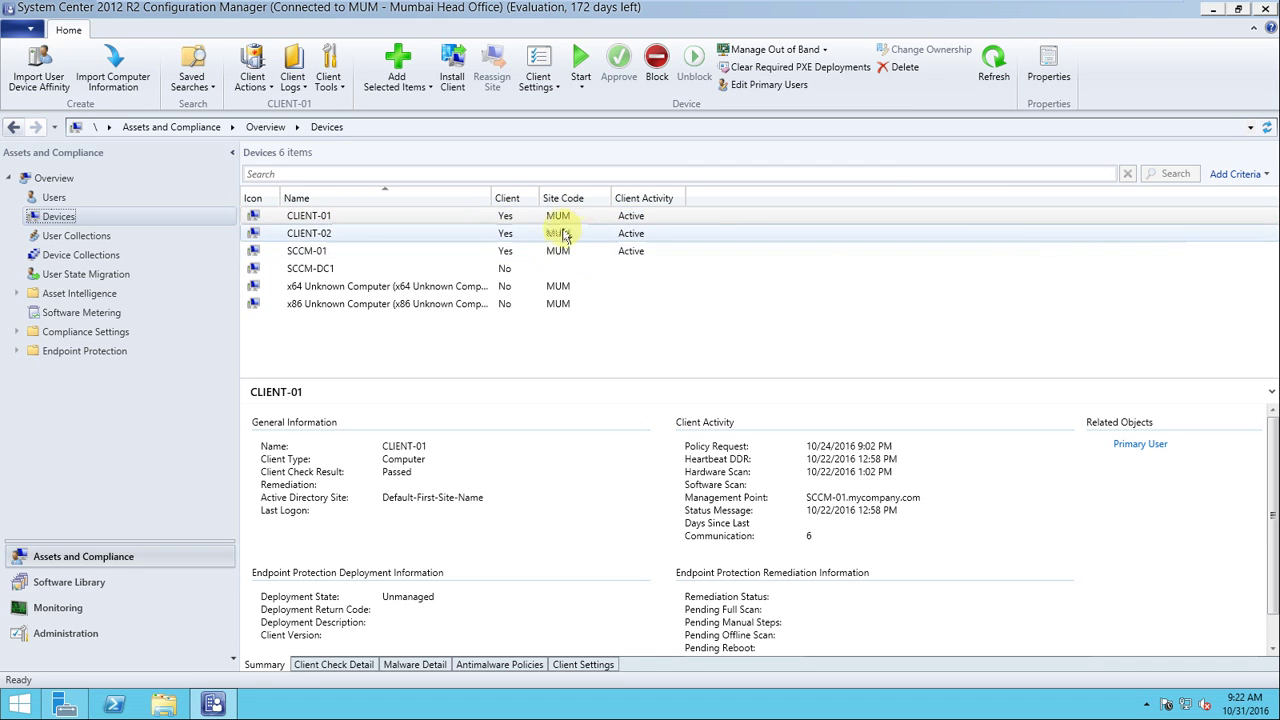
left_click(640, 217)
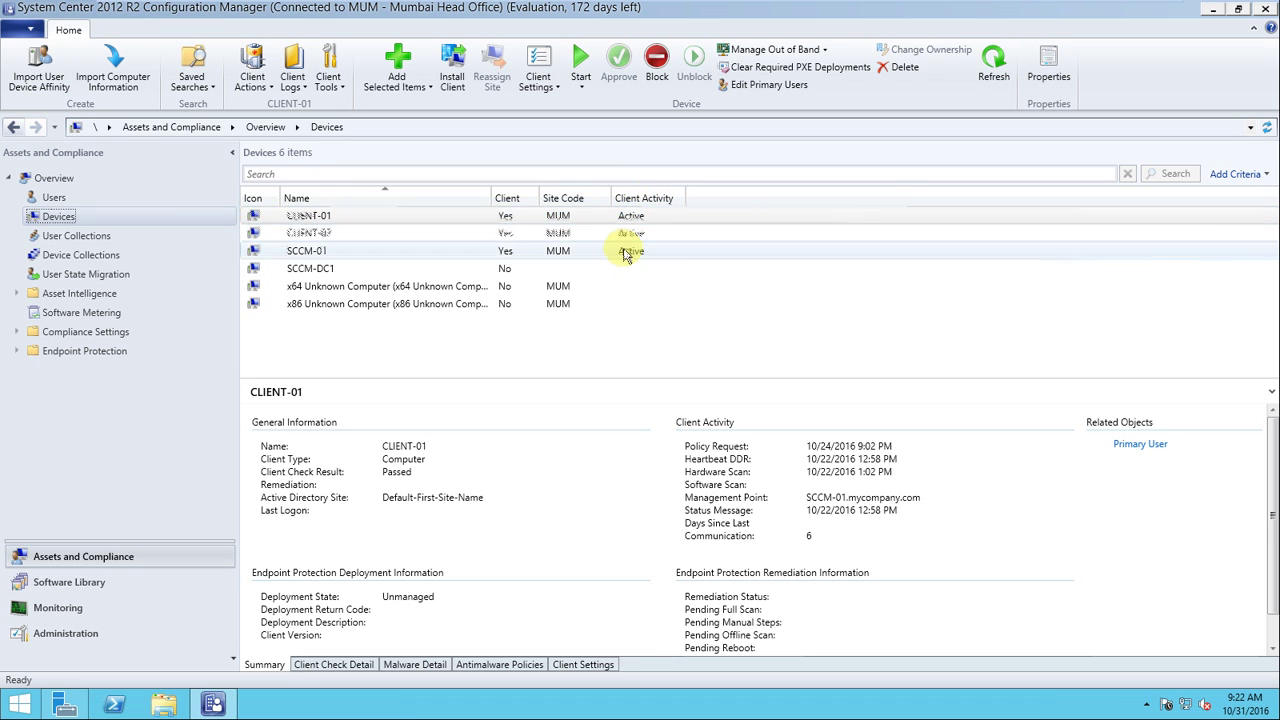
left_click(88, 610)
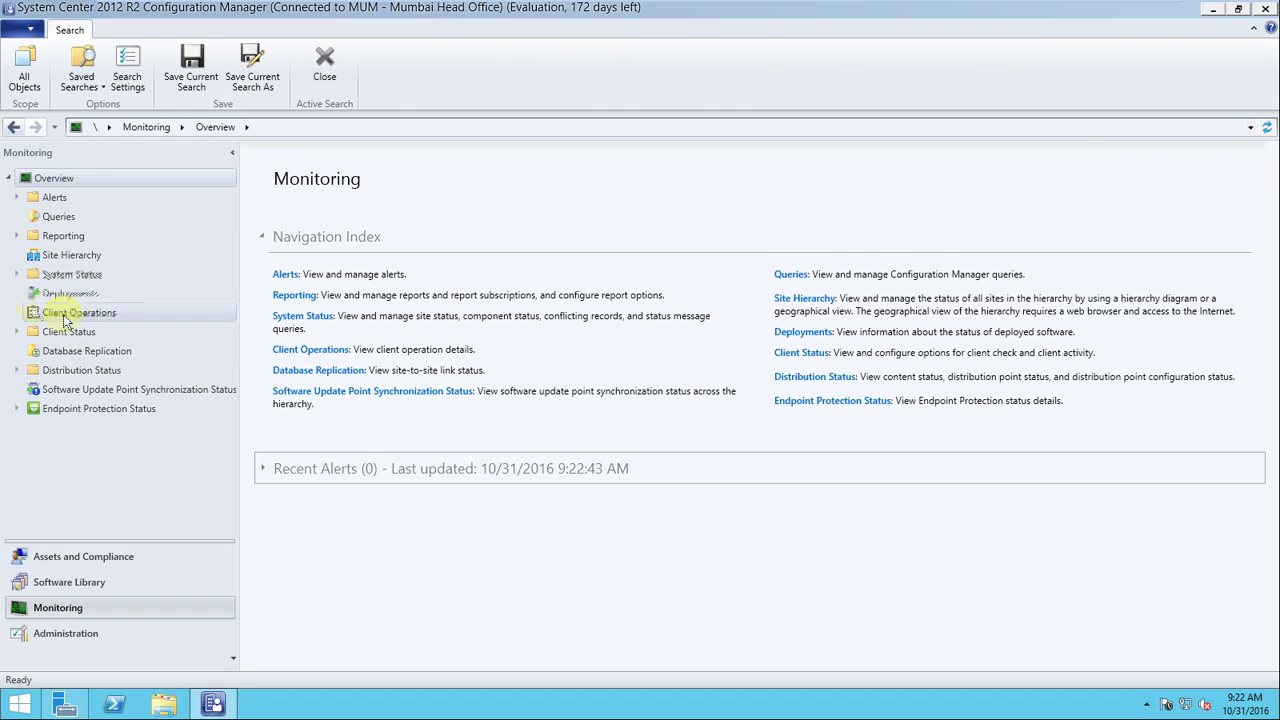
Check database replication, component status and site system status, then open Server Manager
left_click(80, 356)
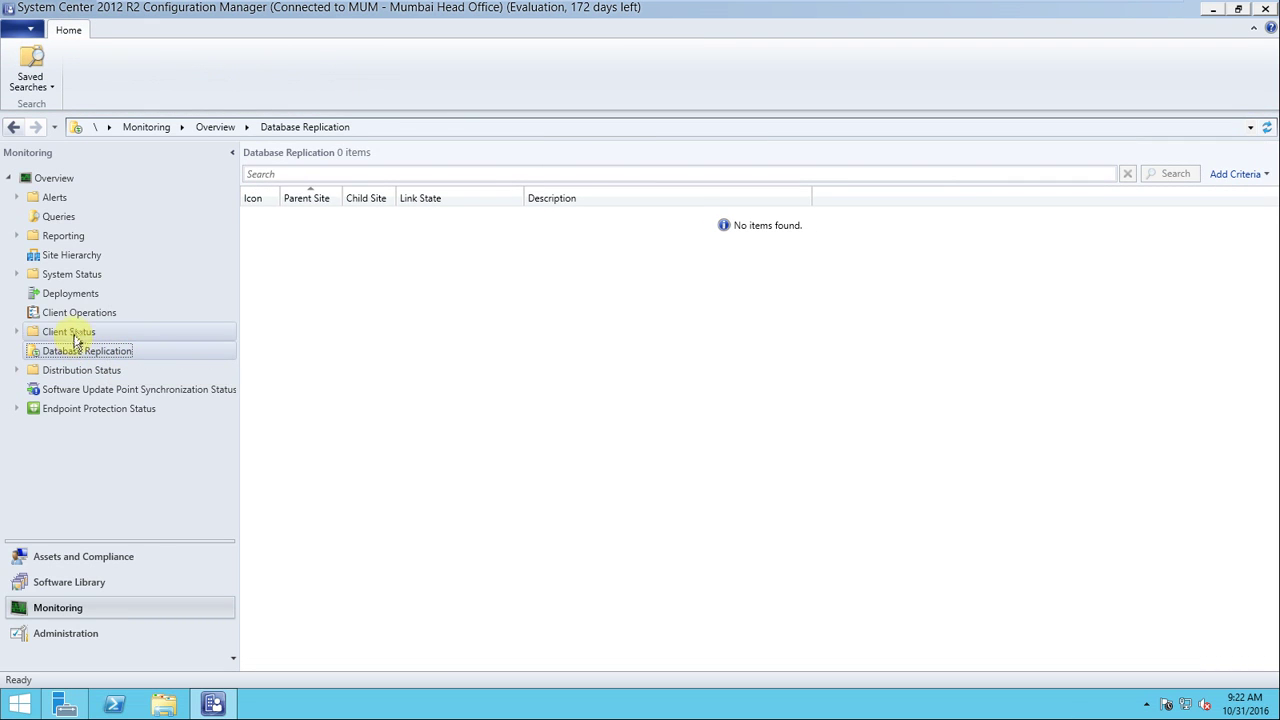
left_click(16, 274)
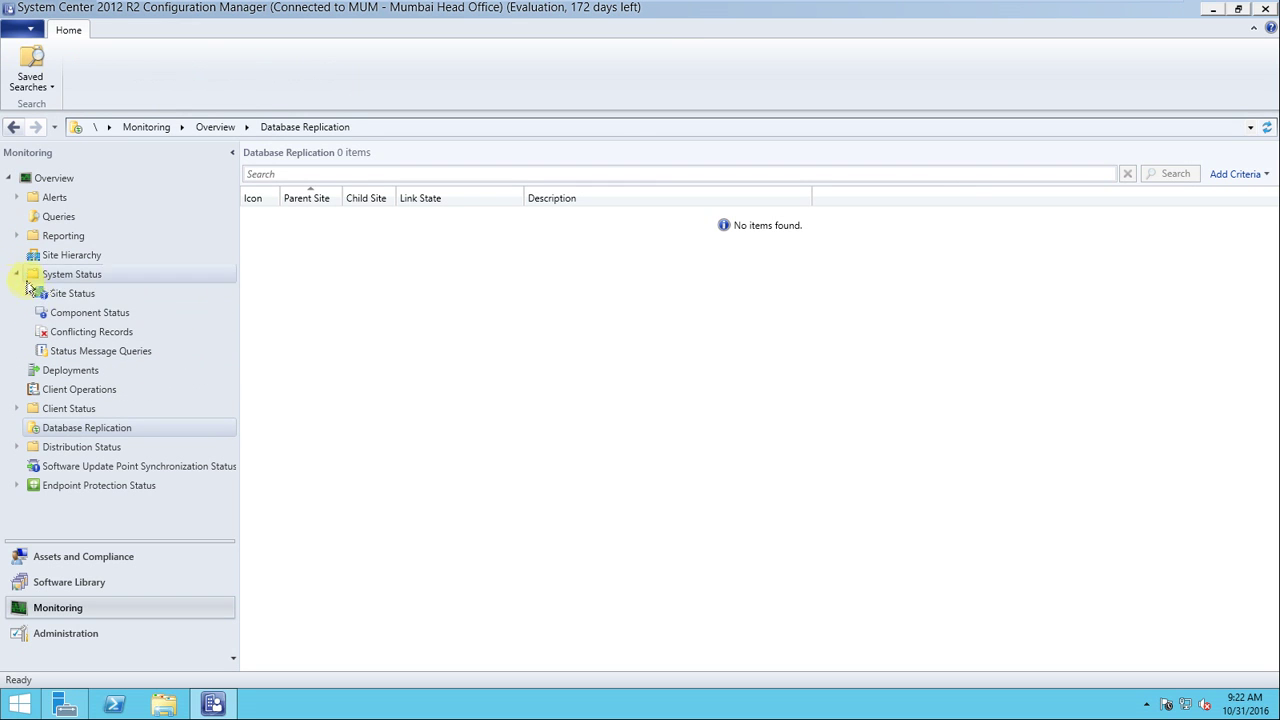
left_click(110, 313)
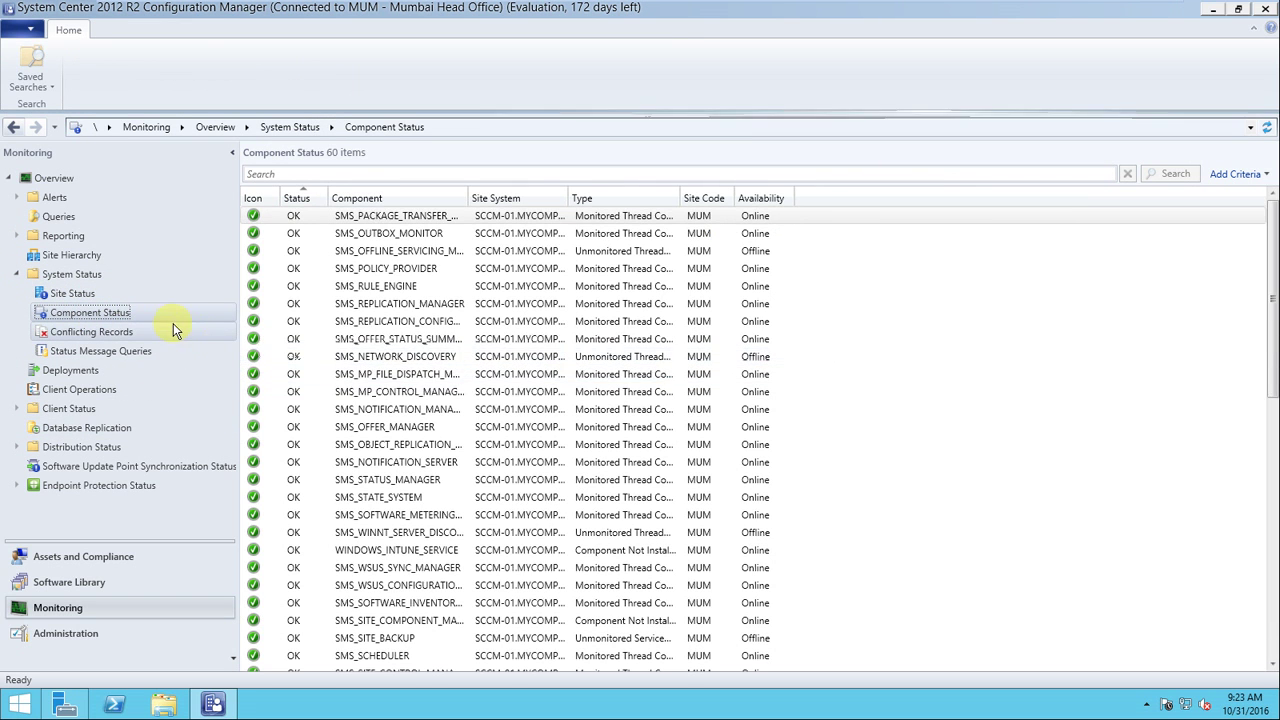
left_click(495, 357)
scroll(505, 400, "down", 6)
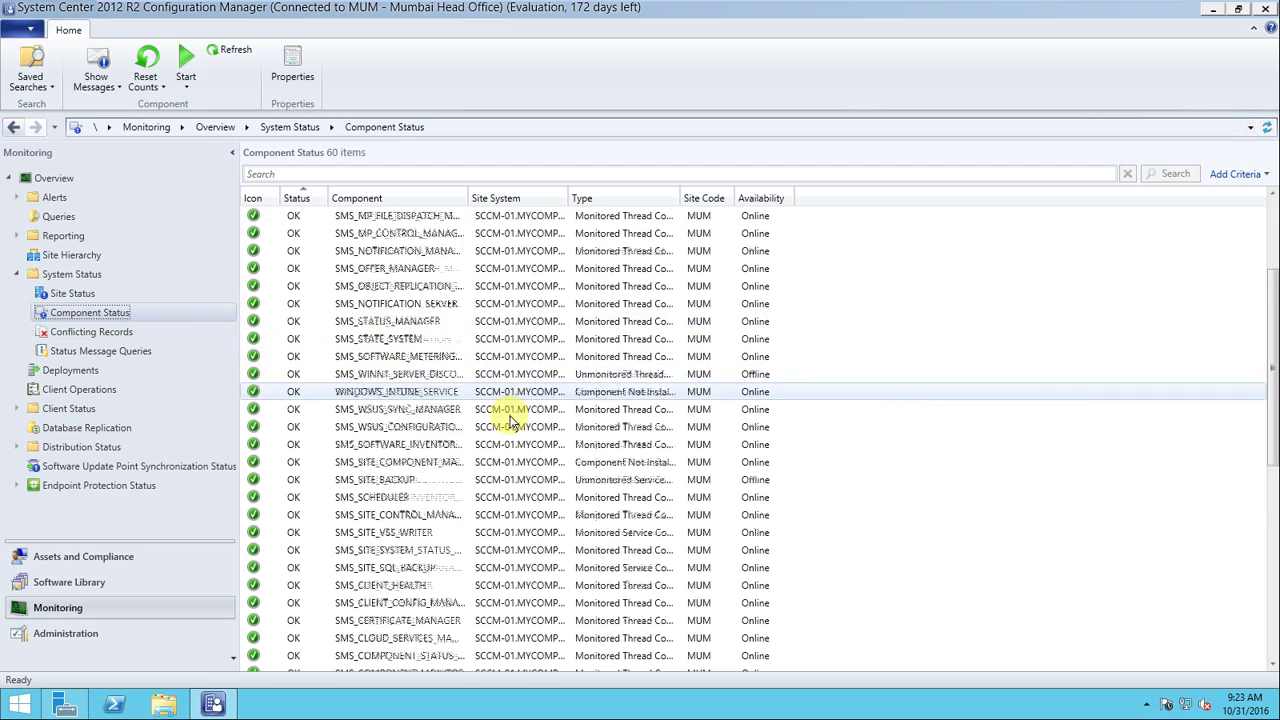
scroll(520, 462, "down", 5)
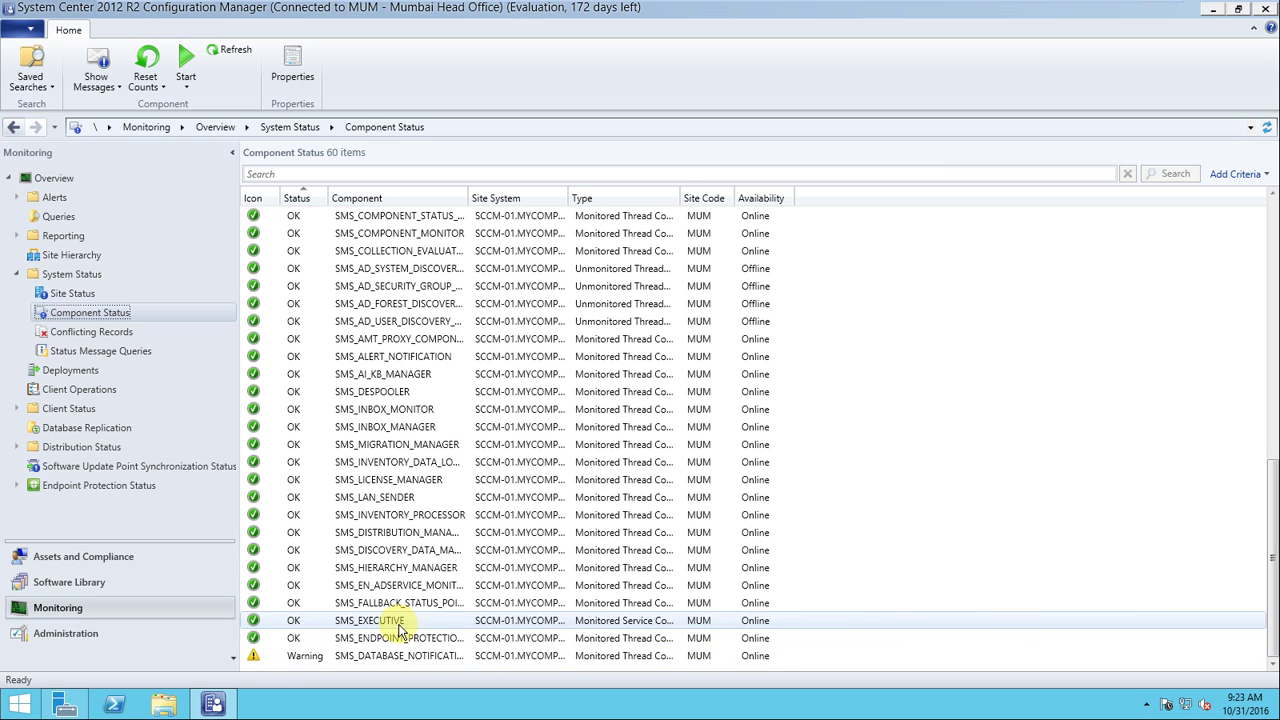
left_click(84, 298)
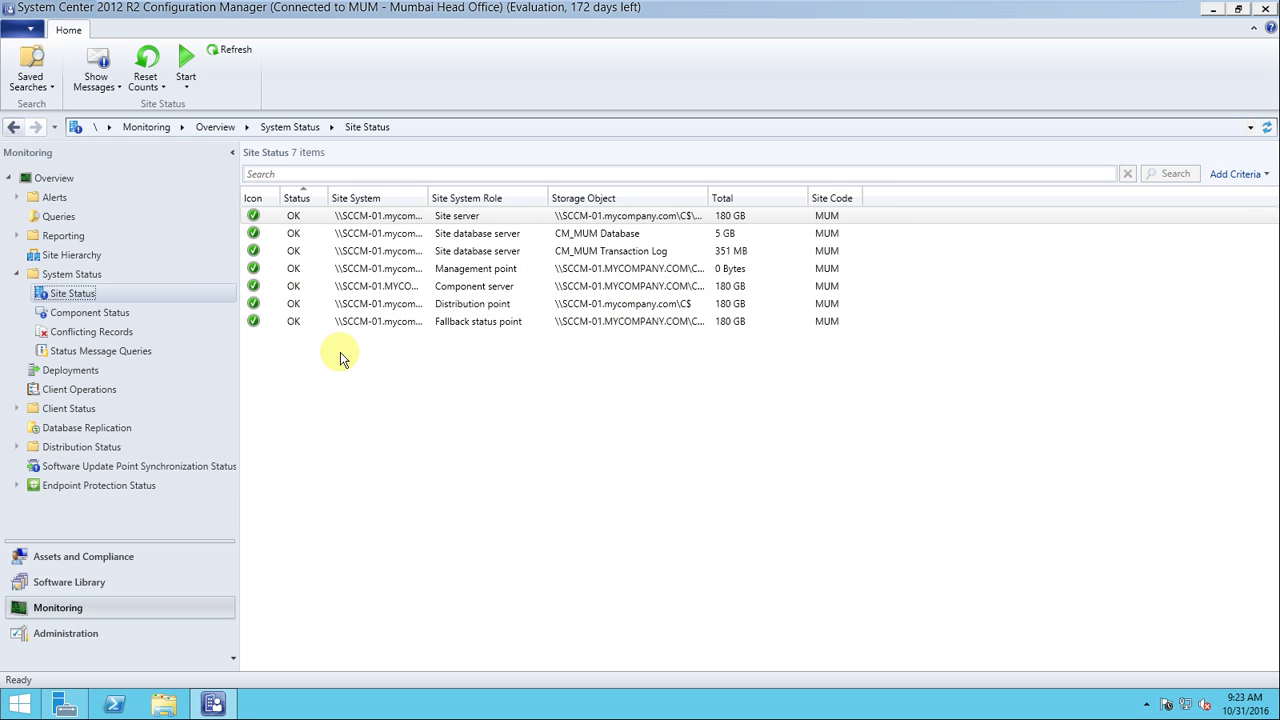
left_click(68, 706)
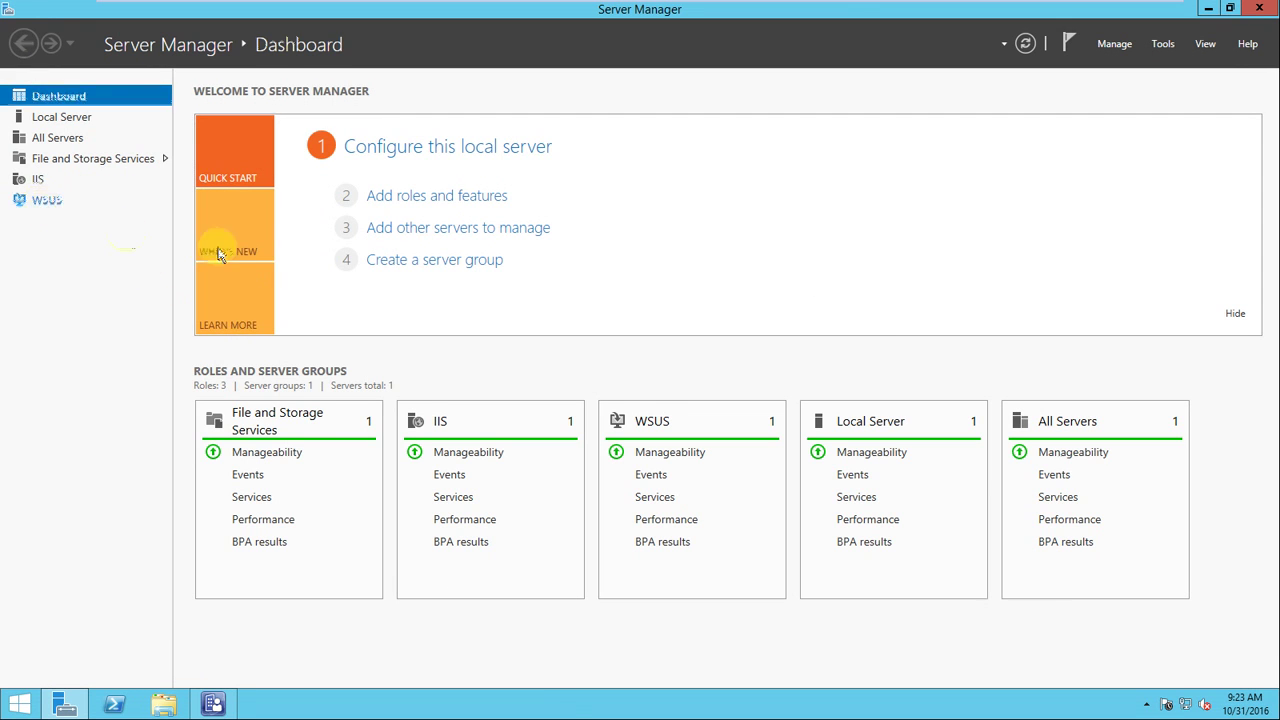
left_click(85, 200)
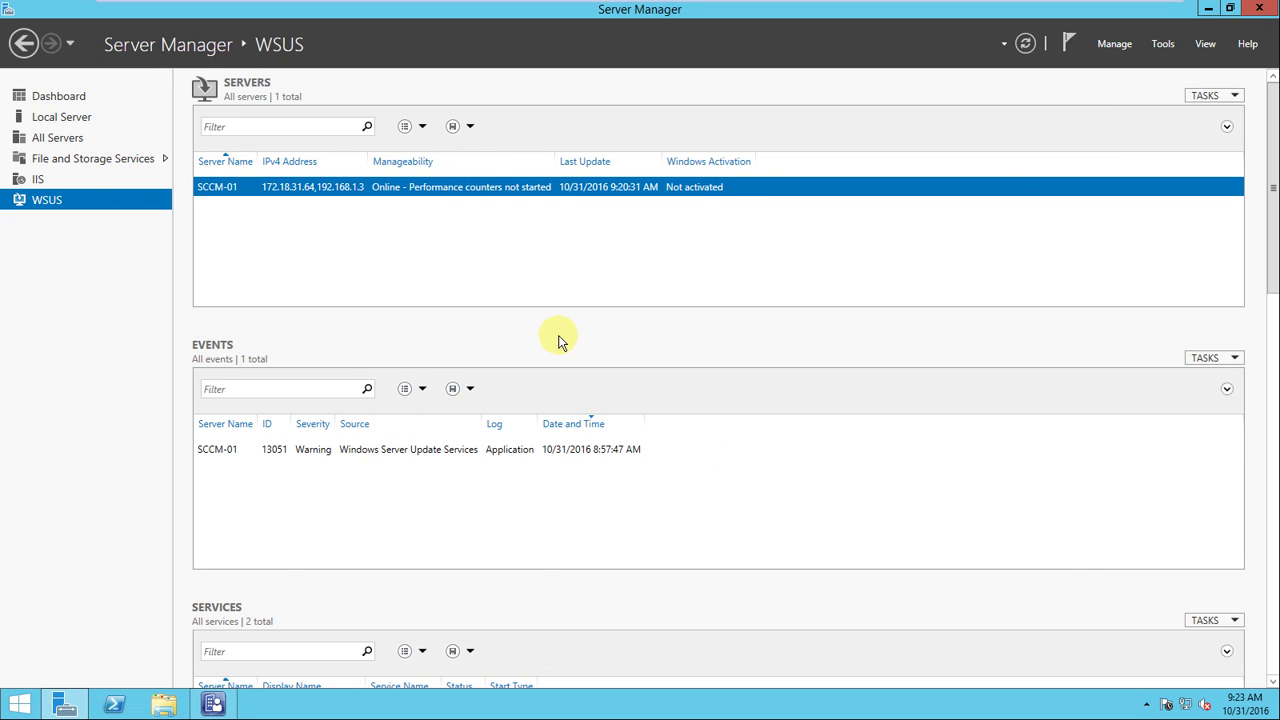
left_click(1115, 50)
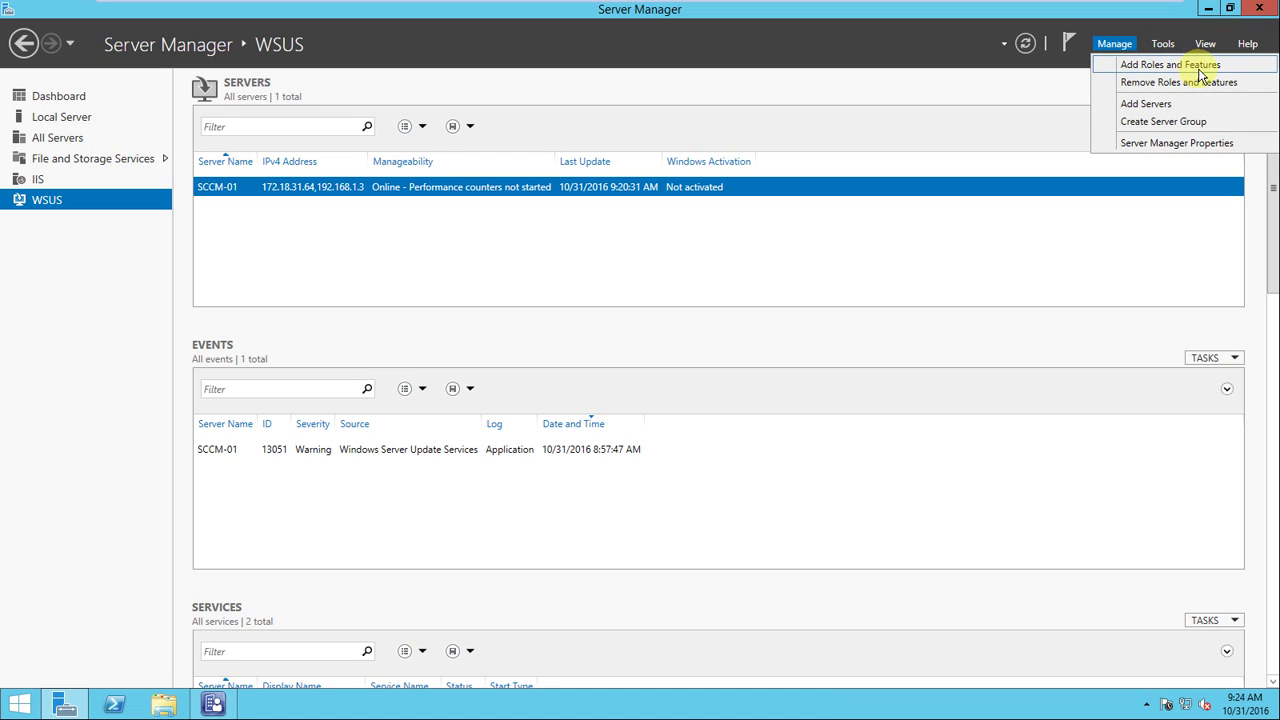
left_click(84, 98)
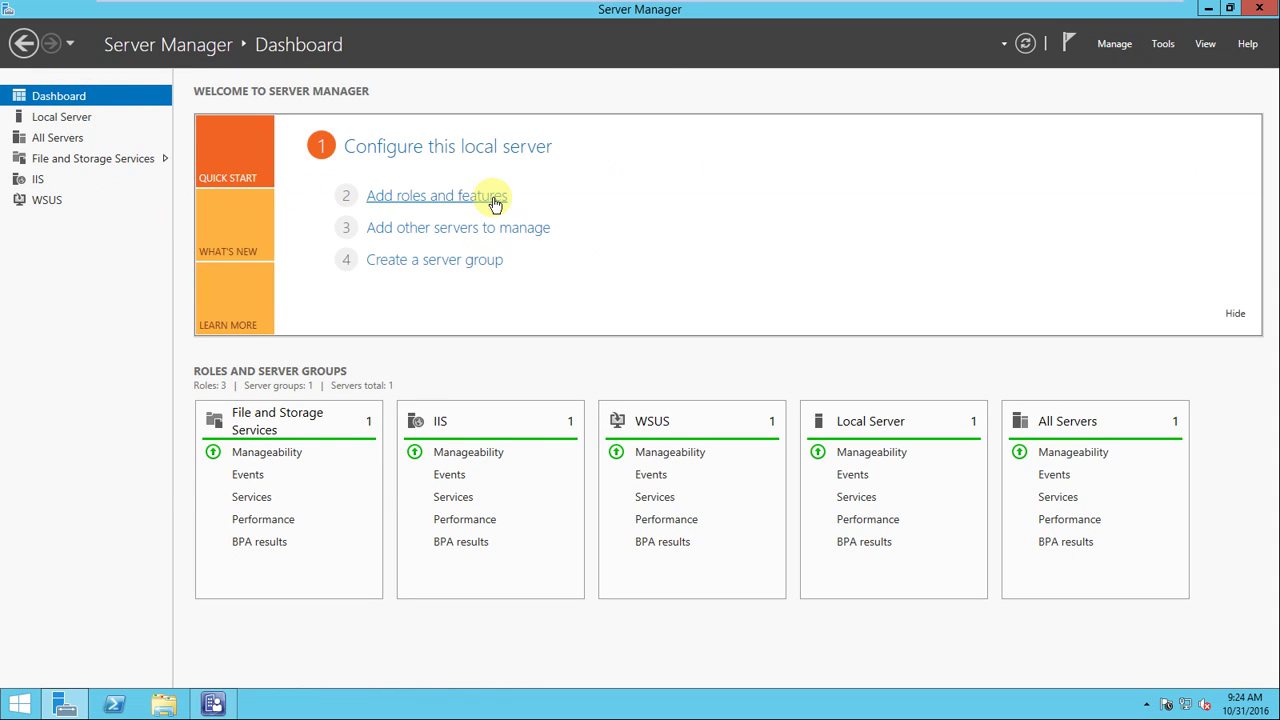
left_click(495, 203)
left_click(481, 474)
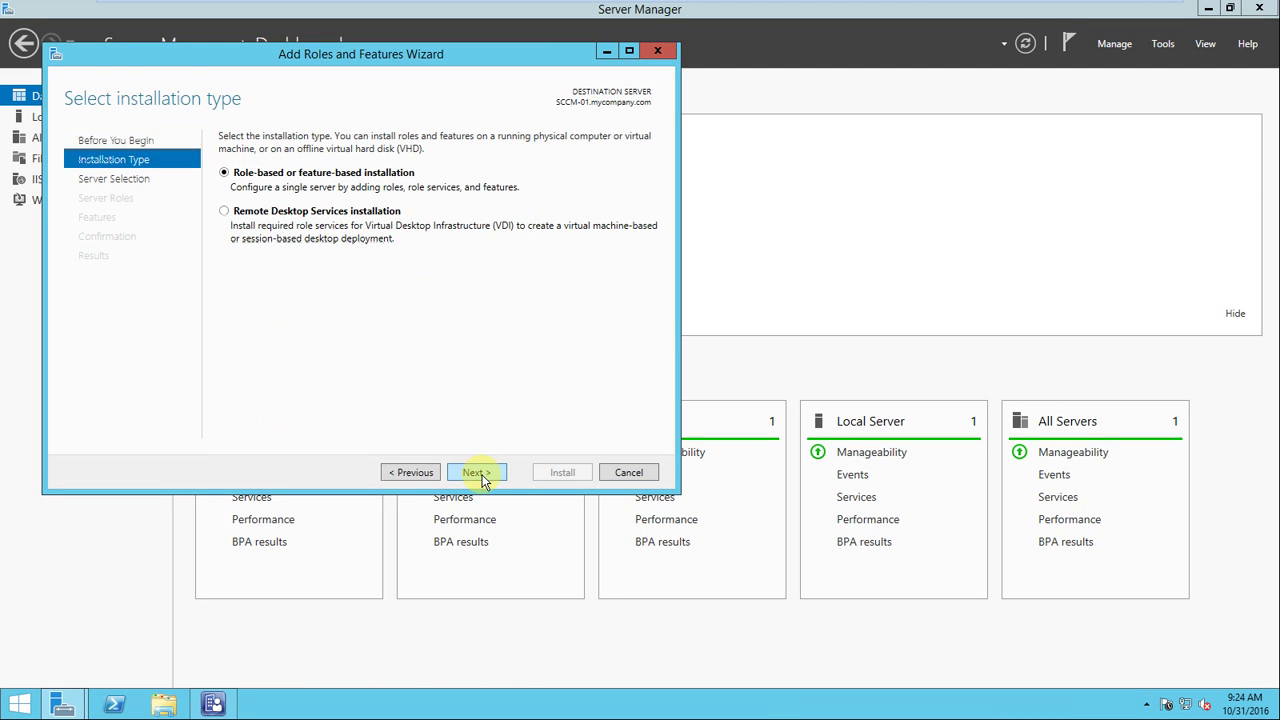
left_click(477, 473)
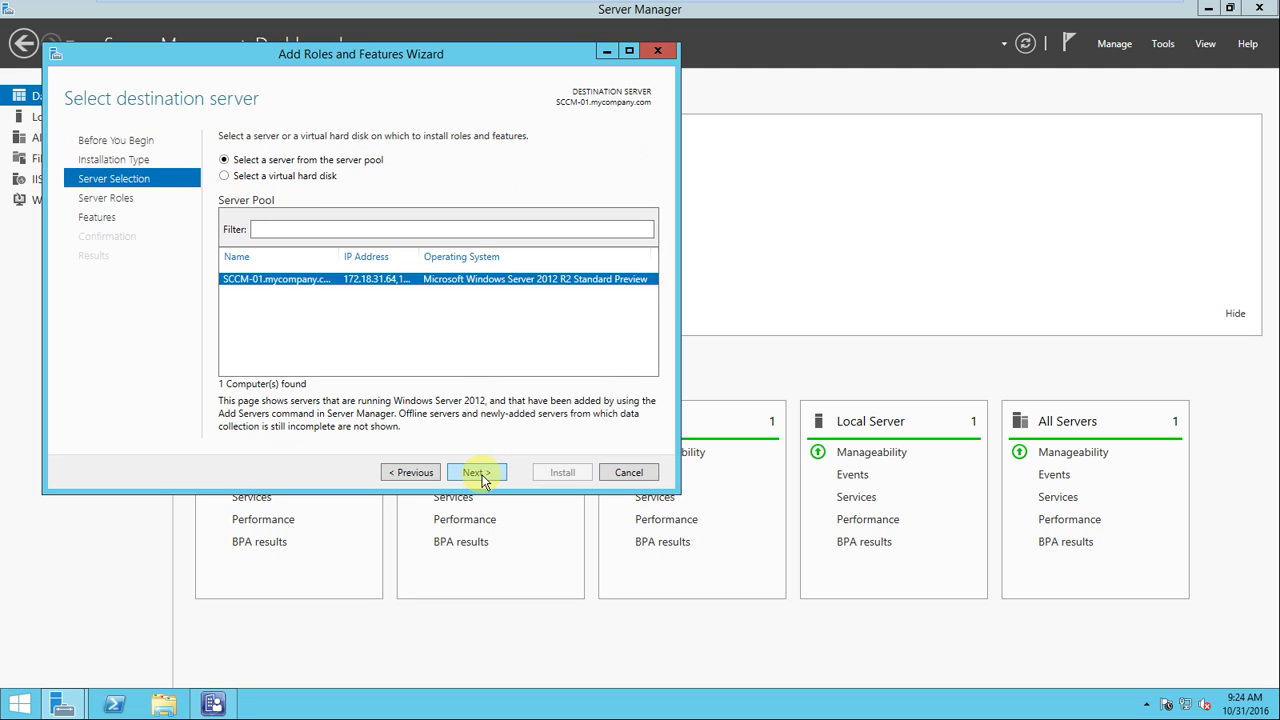
left_click(482, 478)
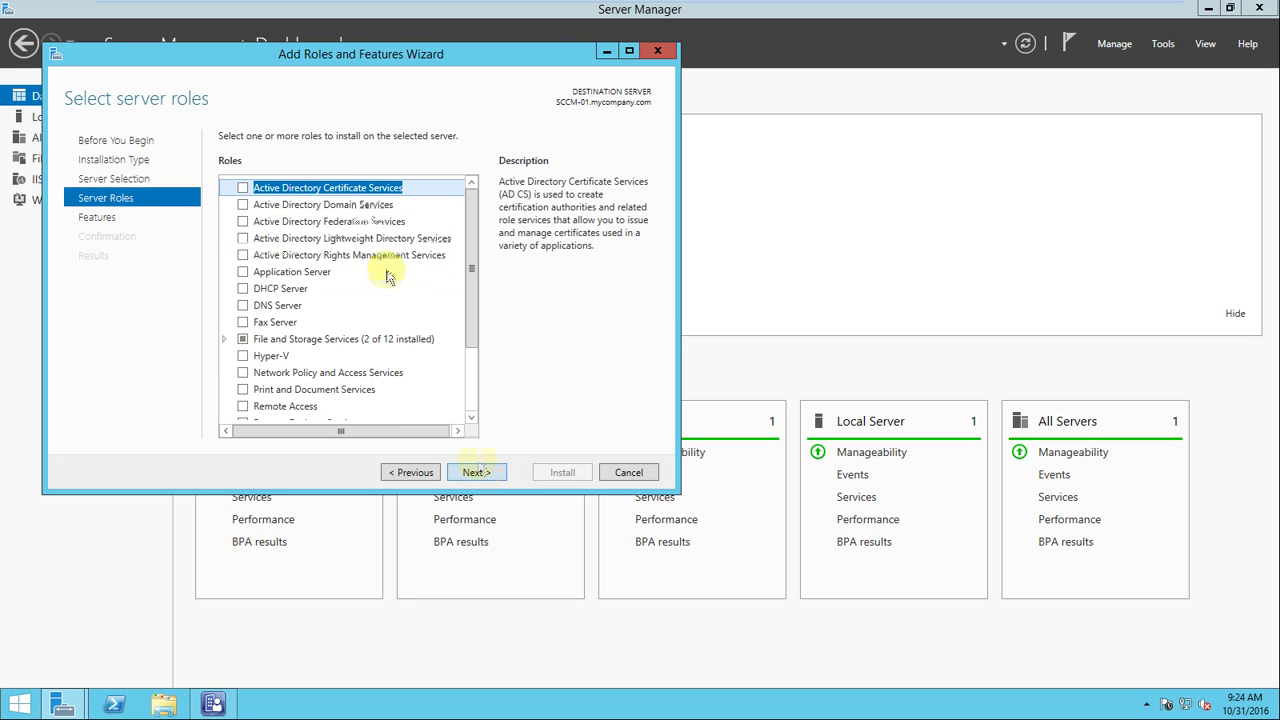
left_click_drag(475, 285, 474, 406)
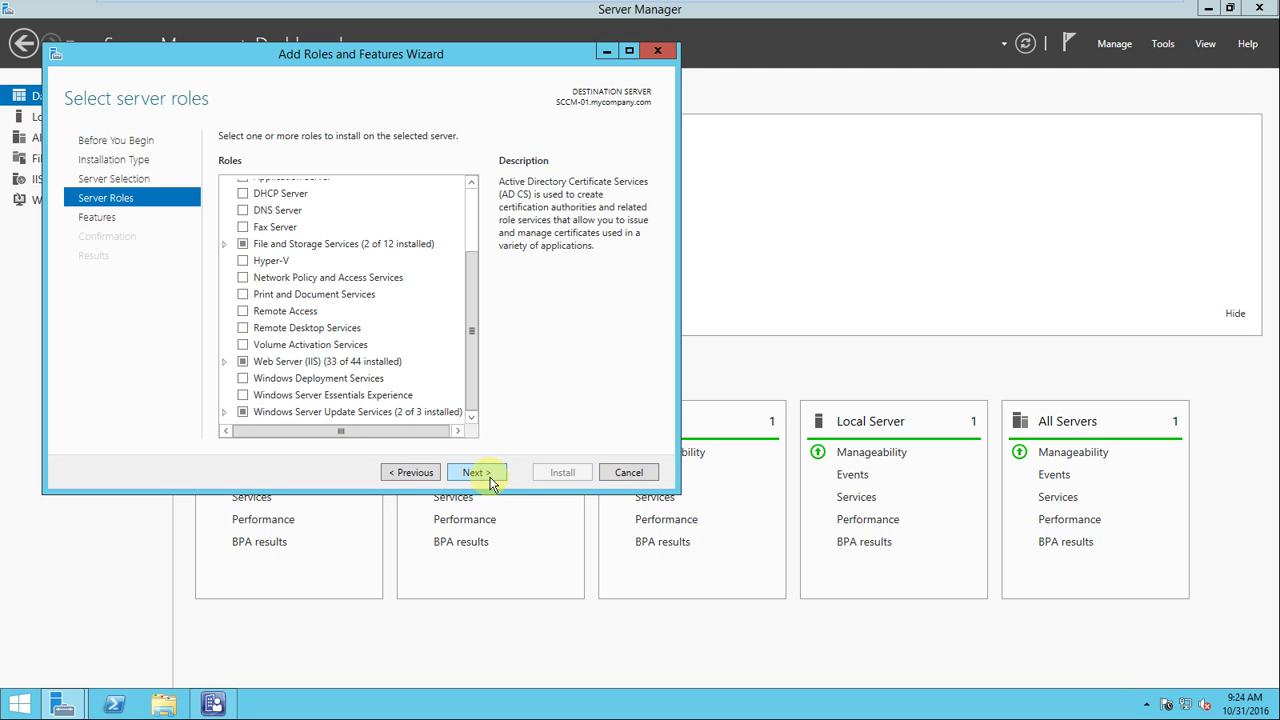
left_click(657, 50)
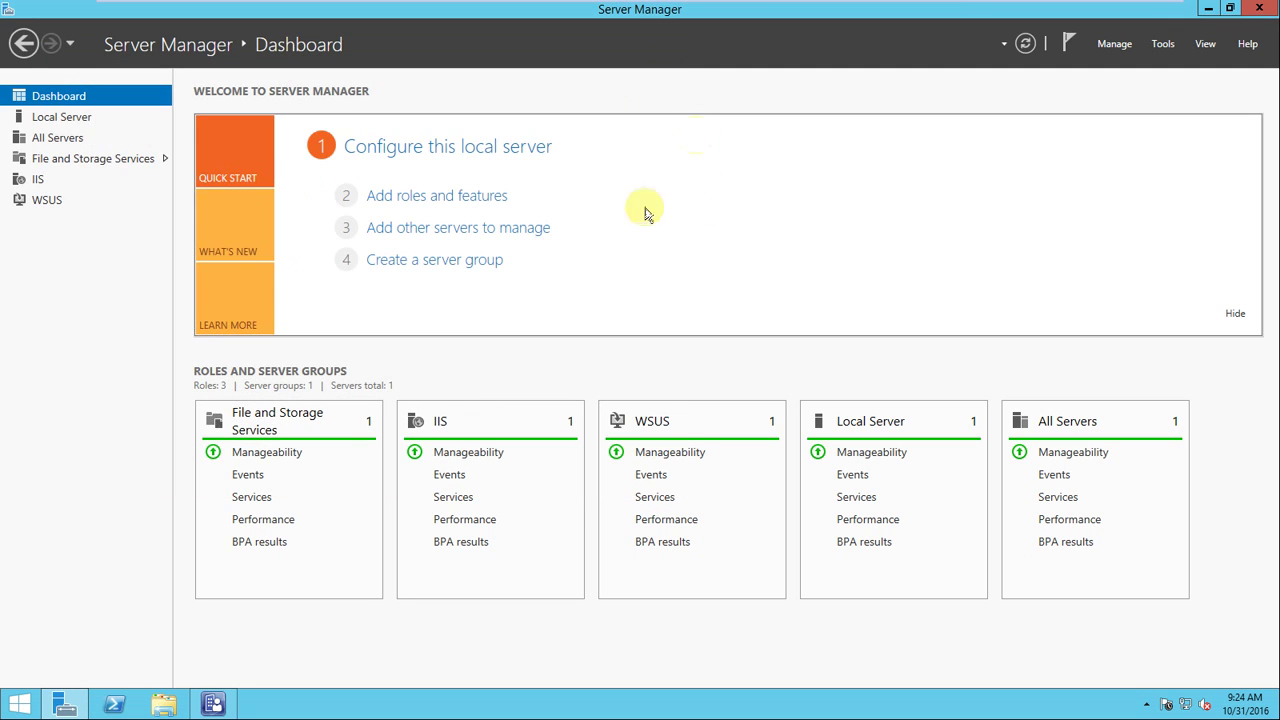
Launch the Windows Server Update Services console for SCCM-01 from Server Manager's WSUS page
left_click(60, 200)
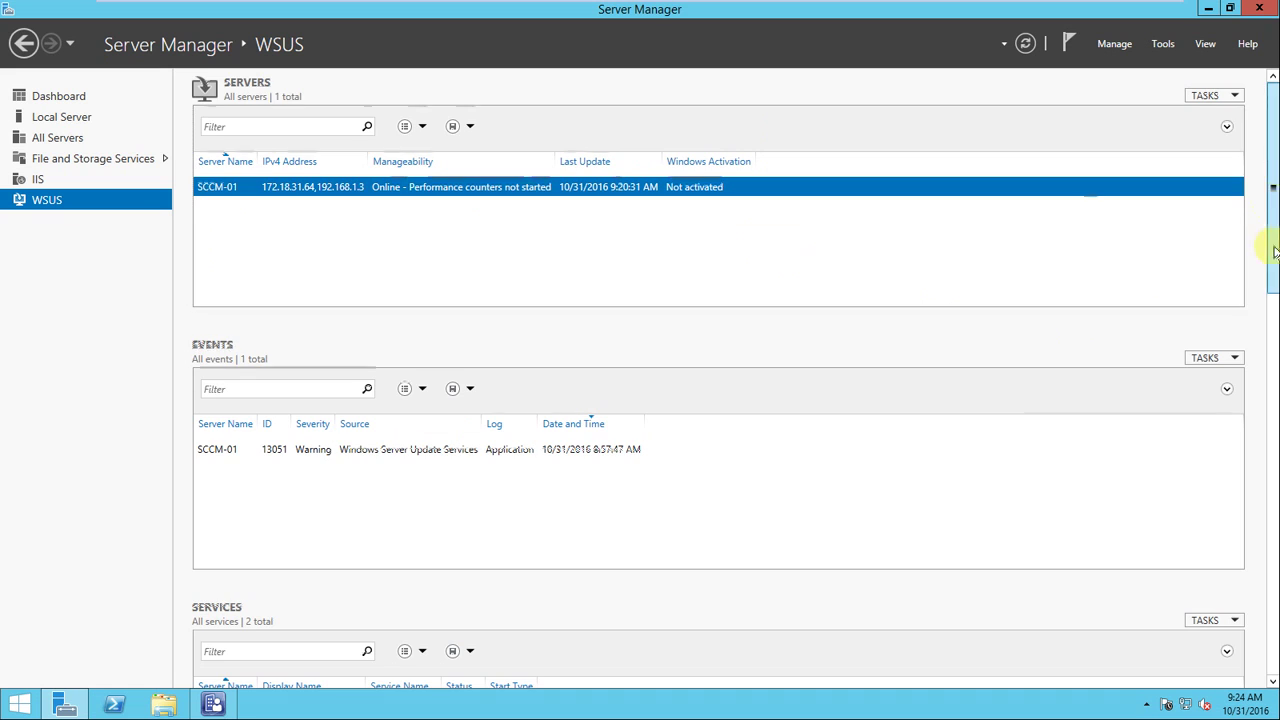
left_click_drag(1272, 247, 1272, 132)
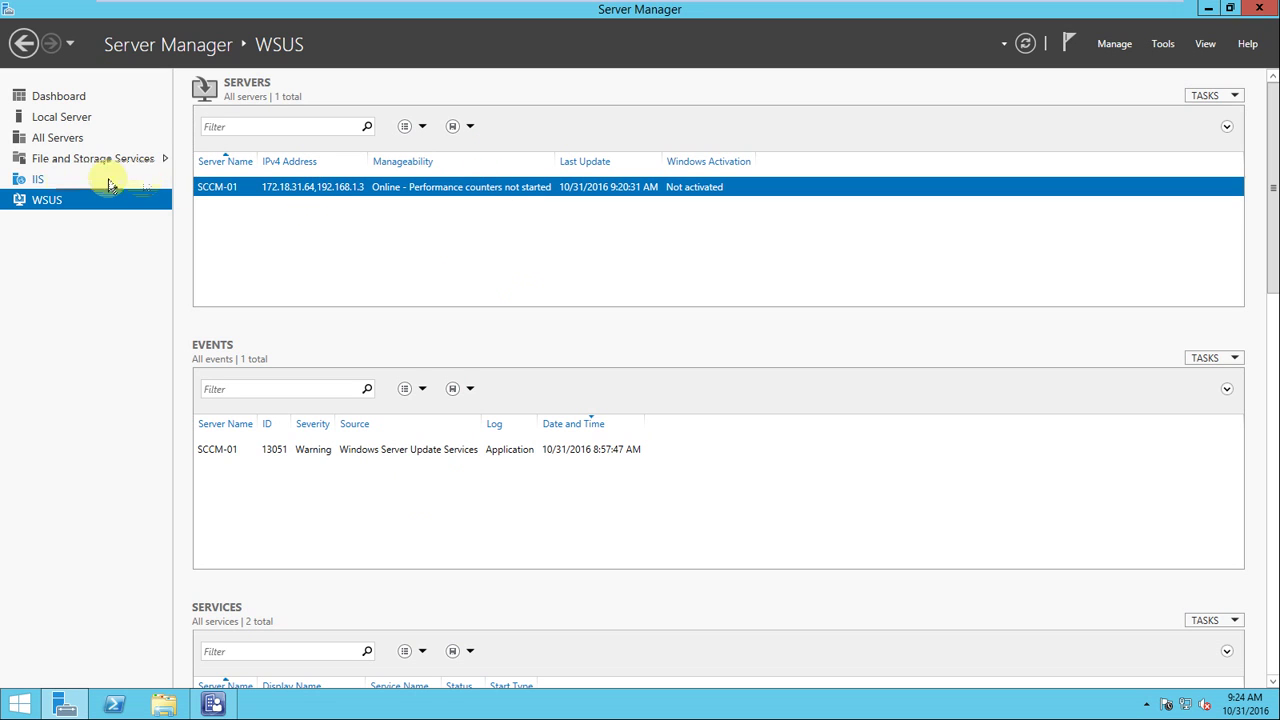
left_click(38, 181)
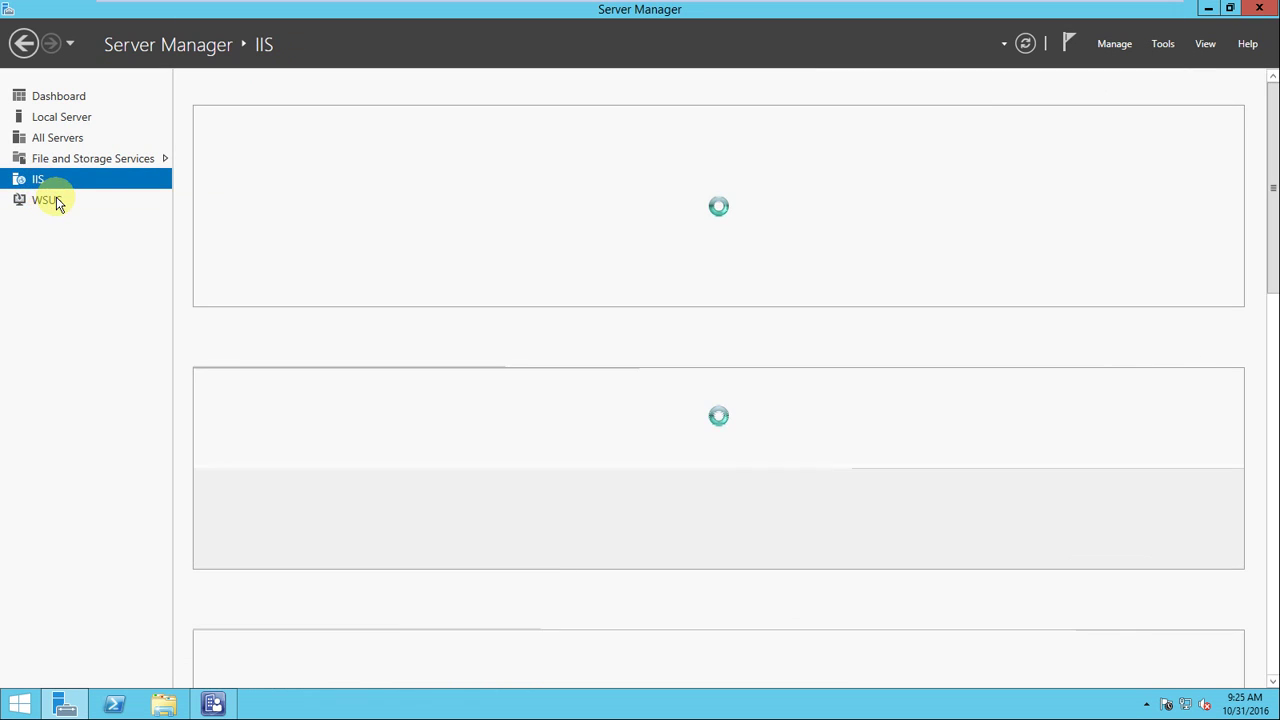
left_click(50, 201)
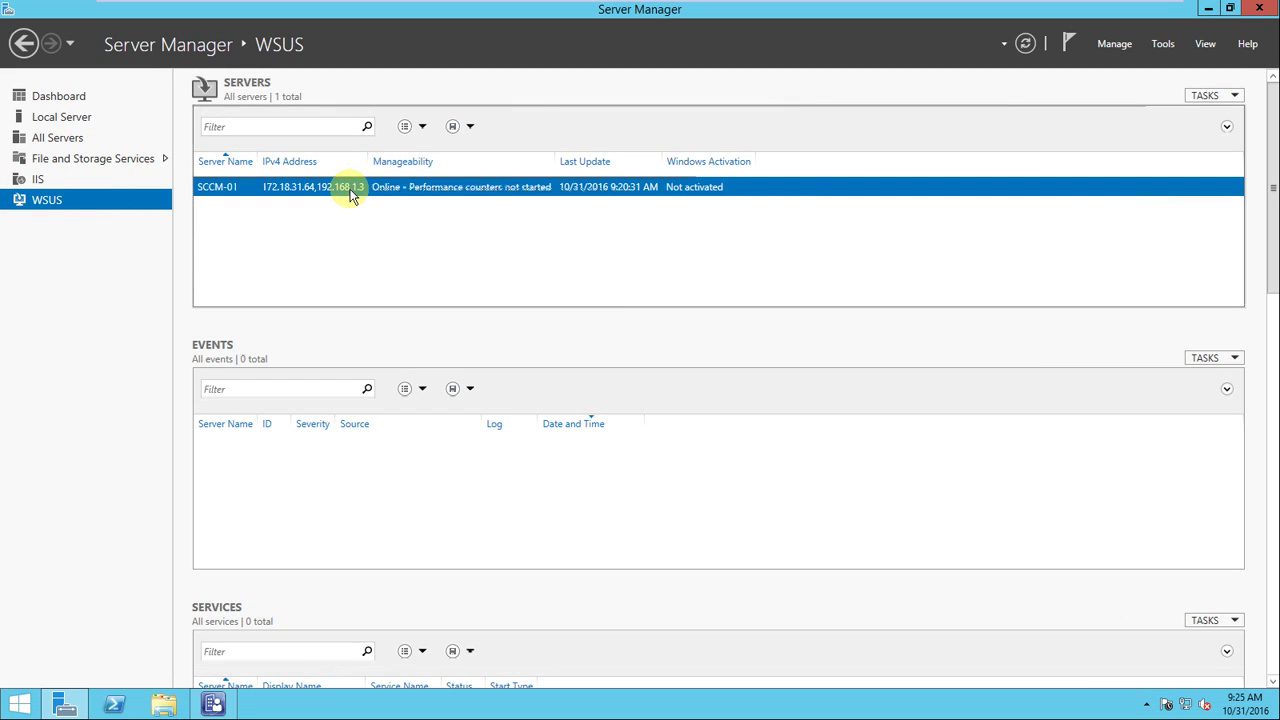
right_click(390, 195)
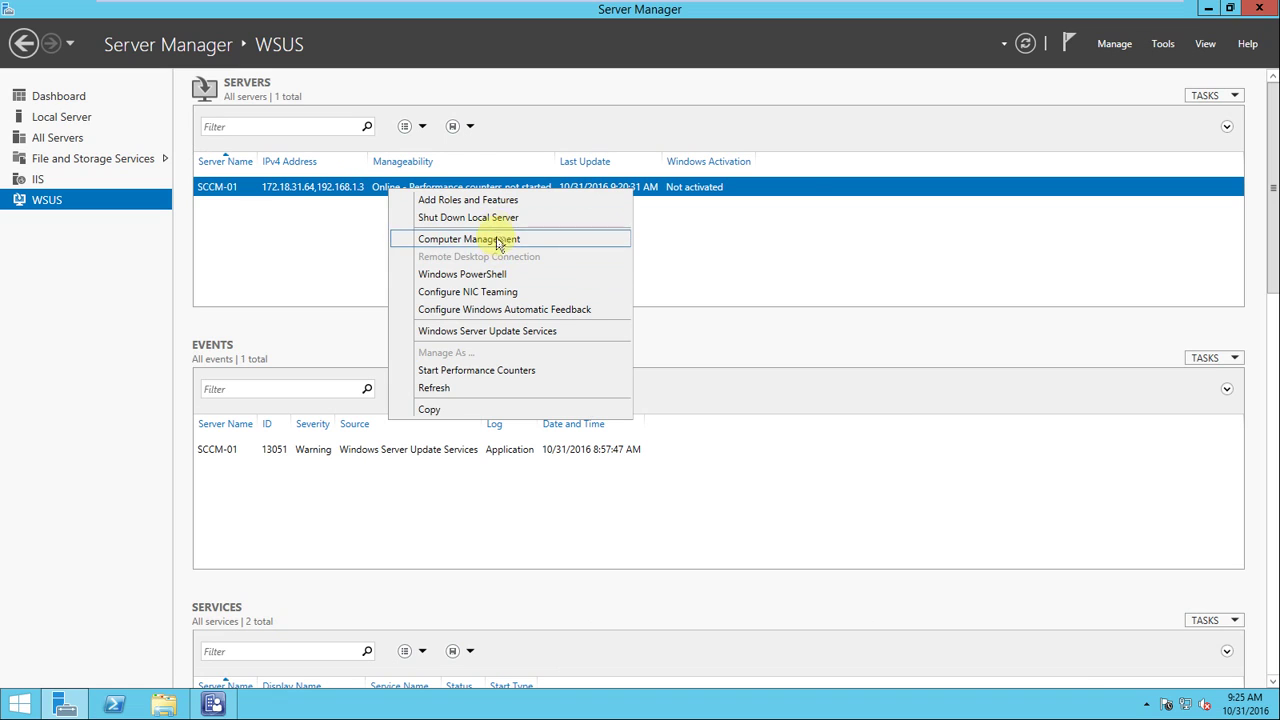
left_click(549, 341)
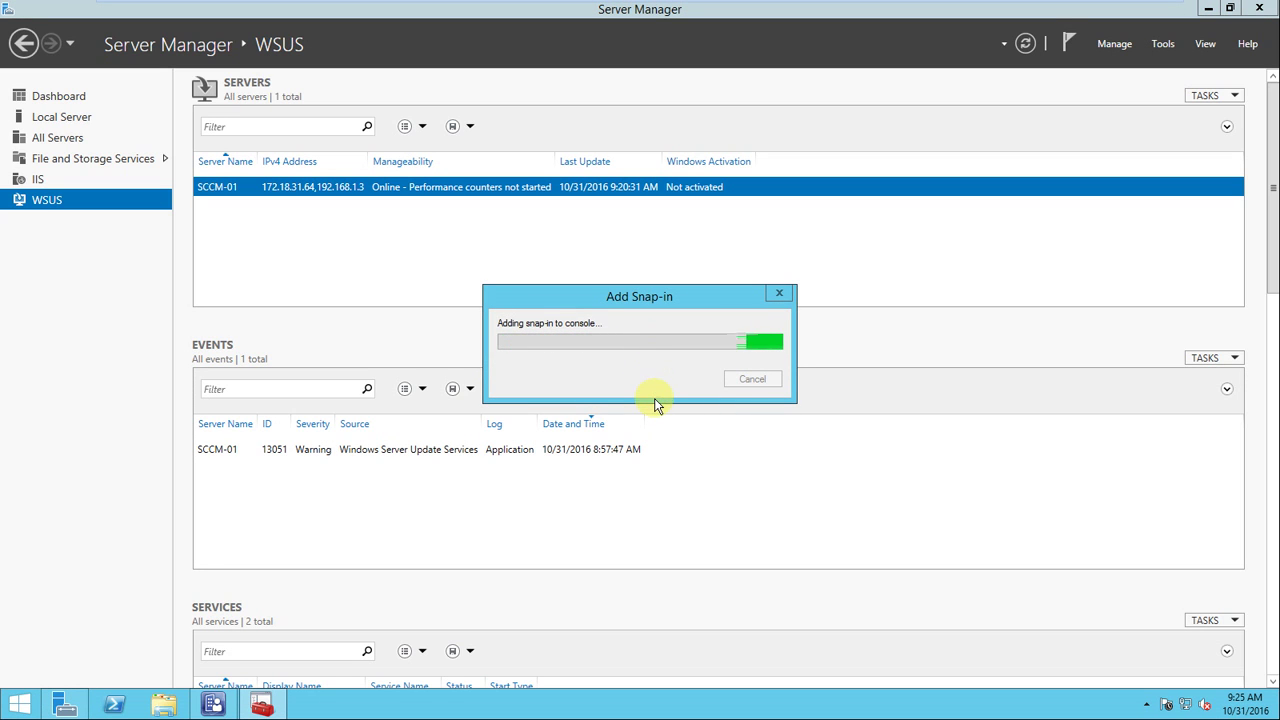
Browse C:\WSUS contant's UpdateServicesPackages and WsusContent folders, ending at Local Disk (C:)
left_click(165, 703)
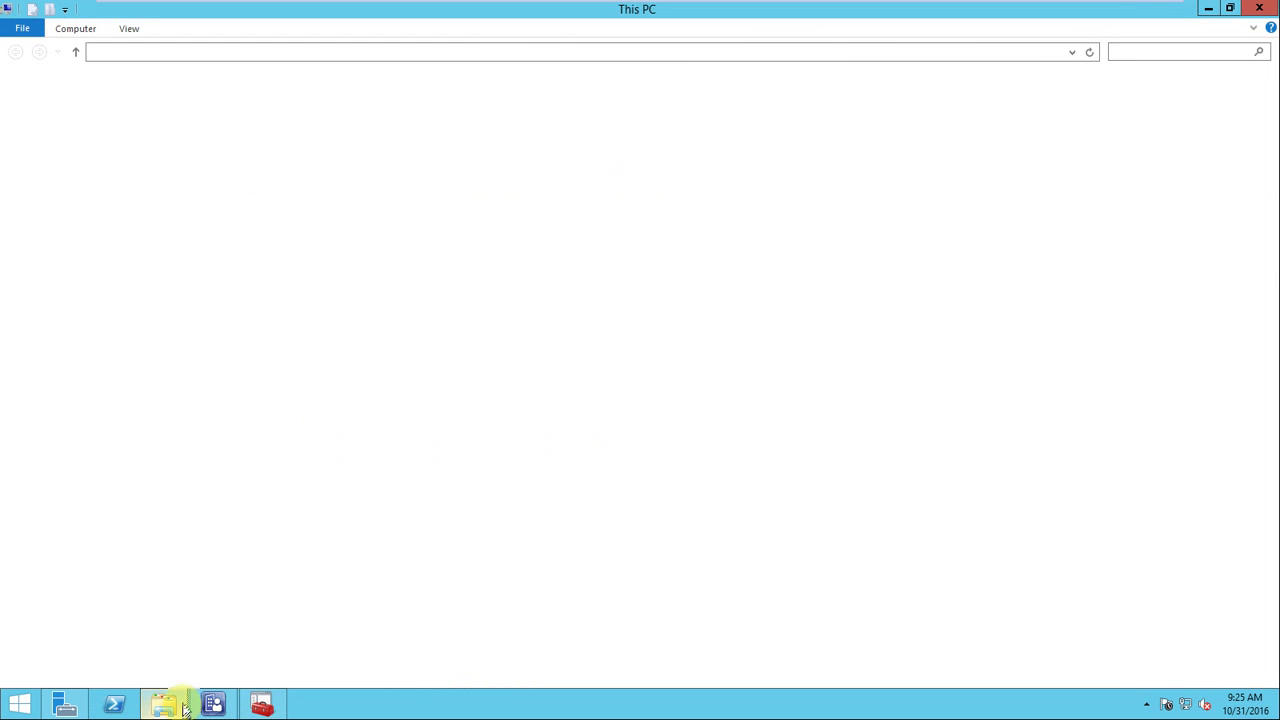
double_click(444, 226)
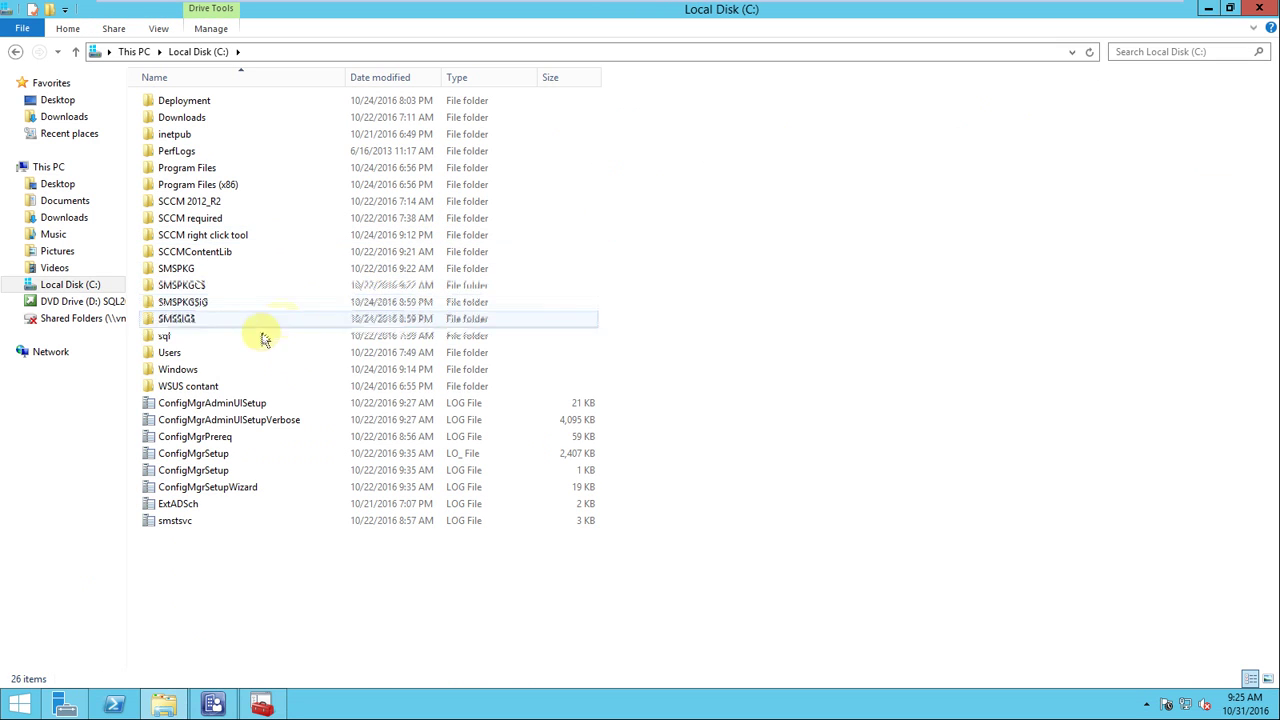
double_click(206, 387)
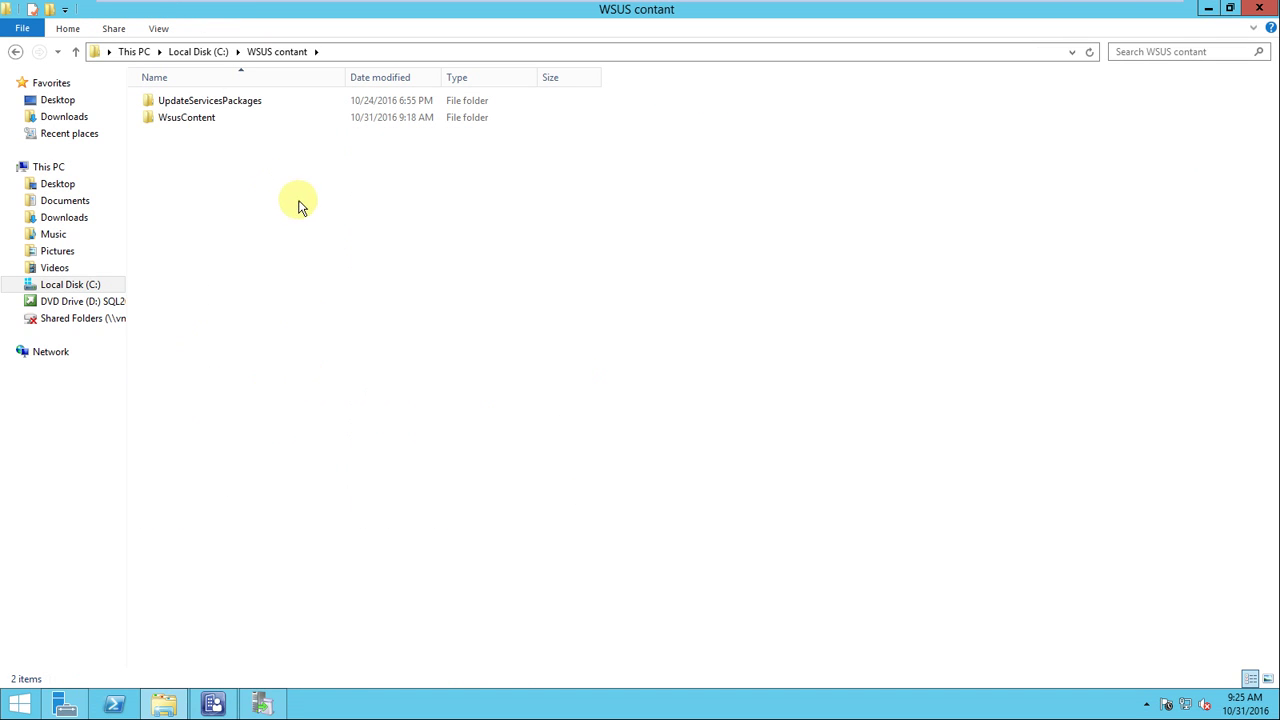
double_click(218, 102)
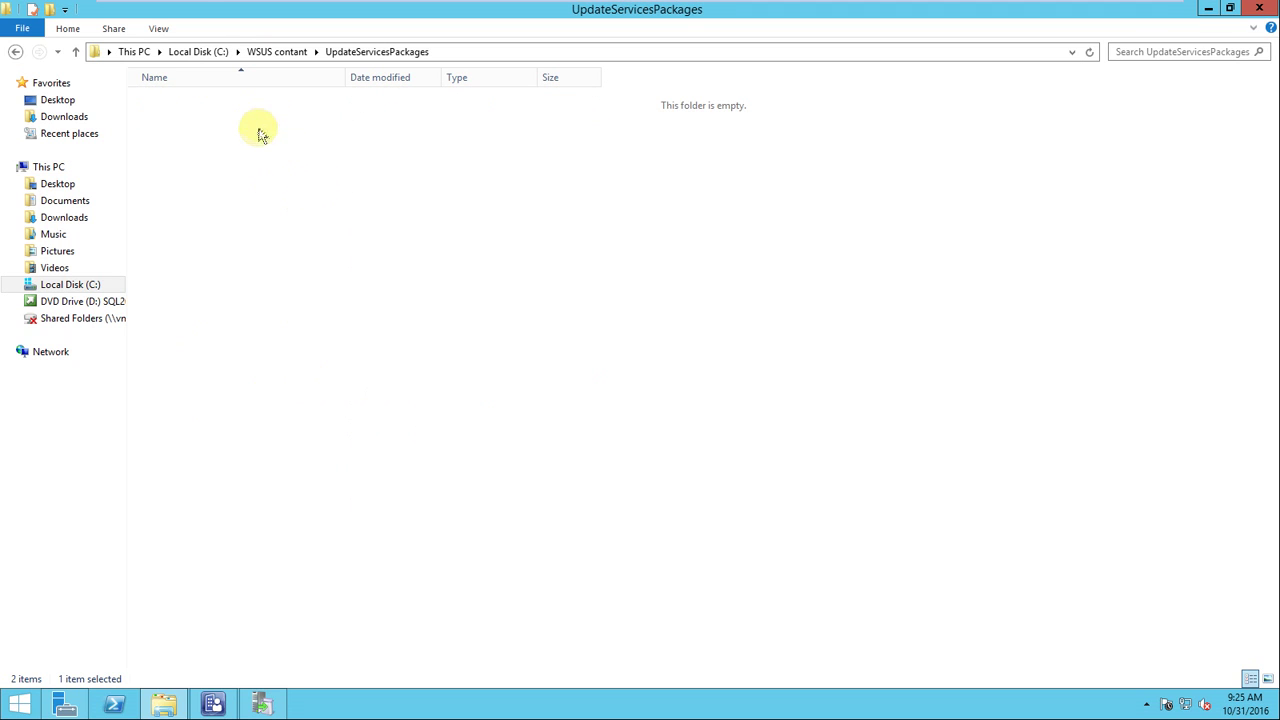
left_click(15, 51)
left_click(206, 120)
double_click(207, 119)
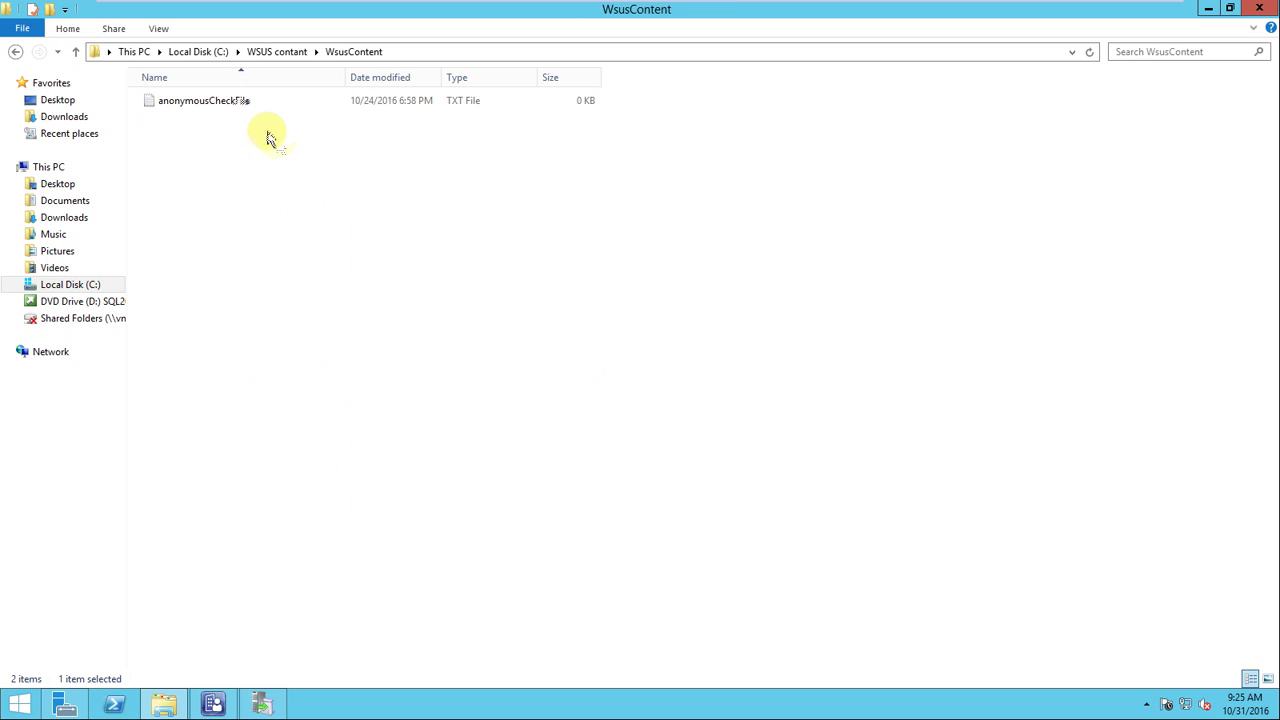
left_click(15, 51)
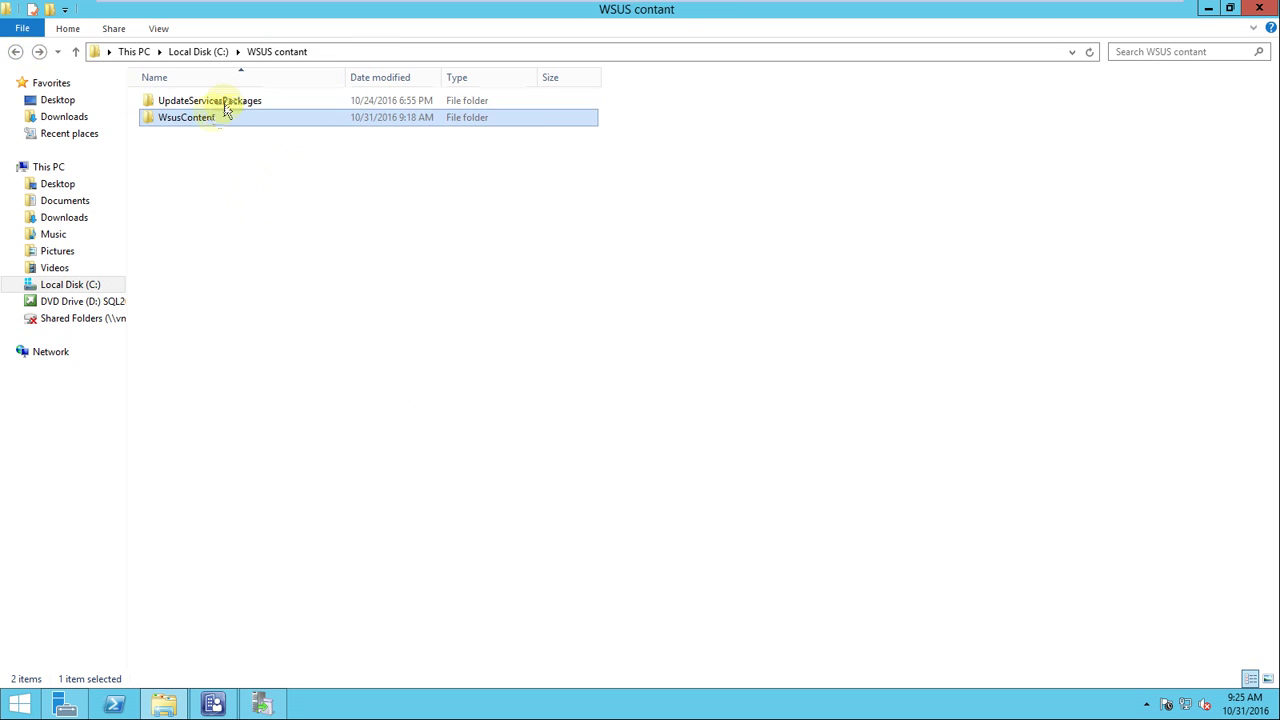
double_click(232, 102)
left_click(15, 51)
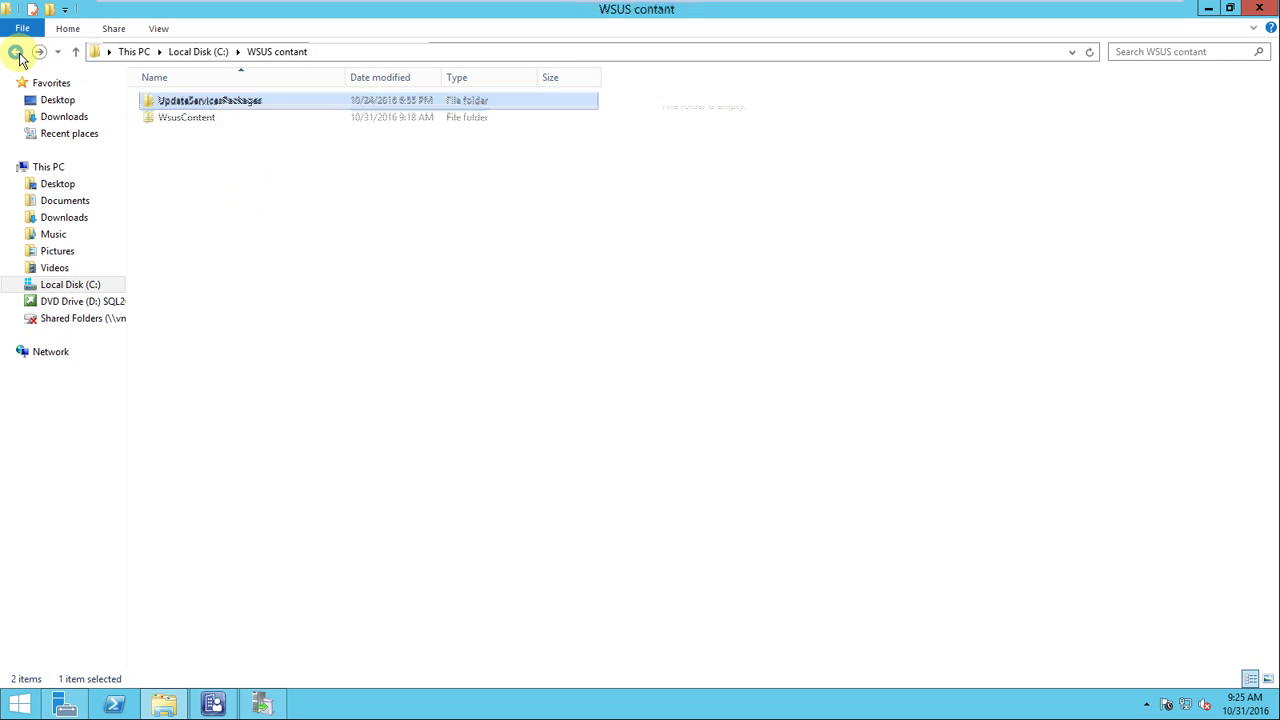
left_click(15, 51)
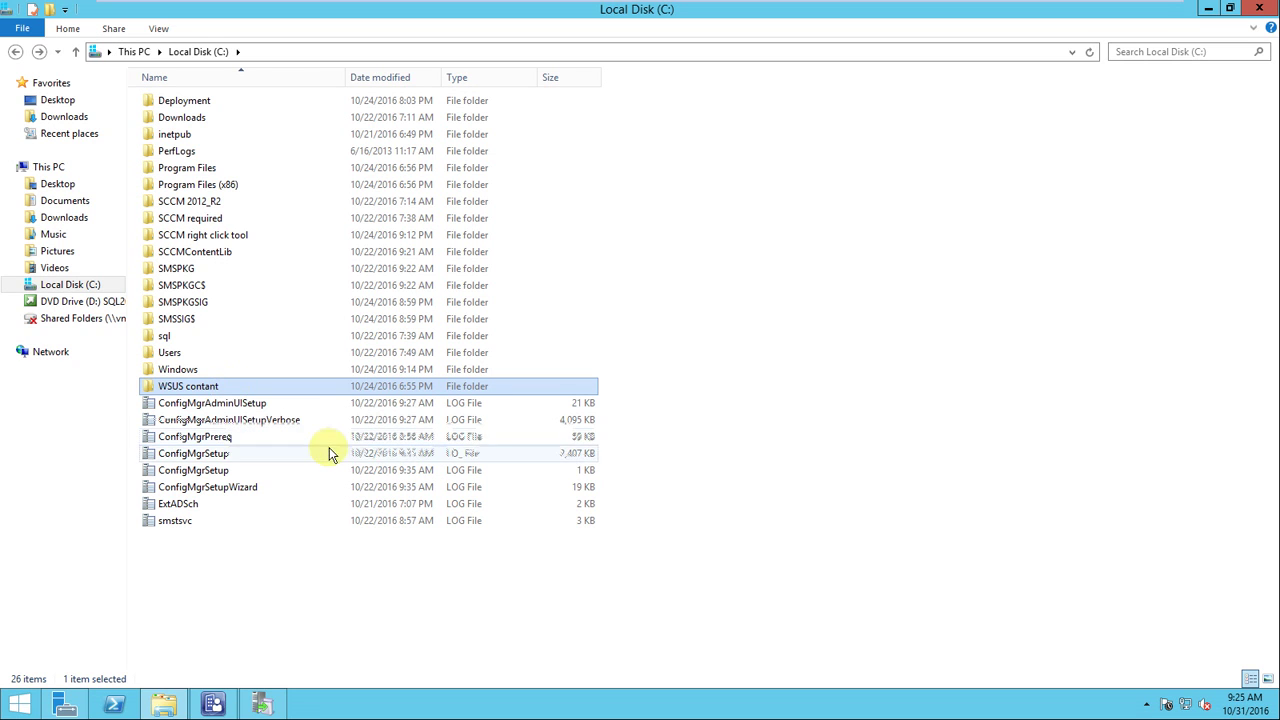
Decline the Microsoft Update Improvement Program in the WSUS Configuration Wizard and continue
left_click(268, 705)
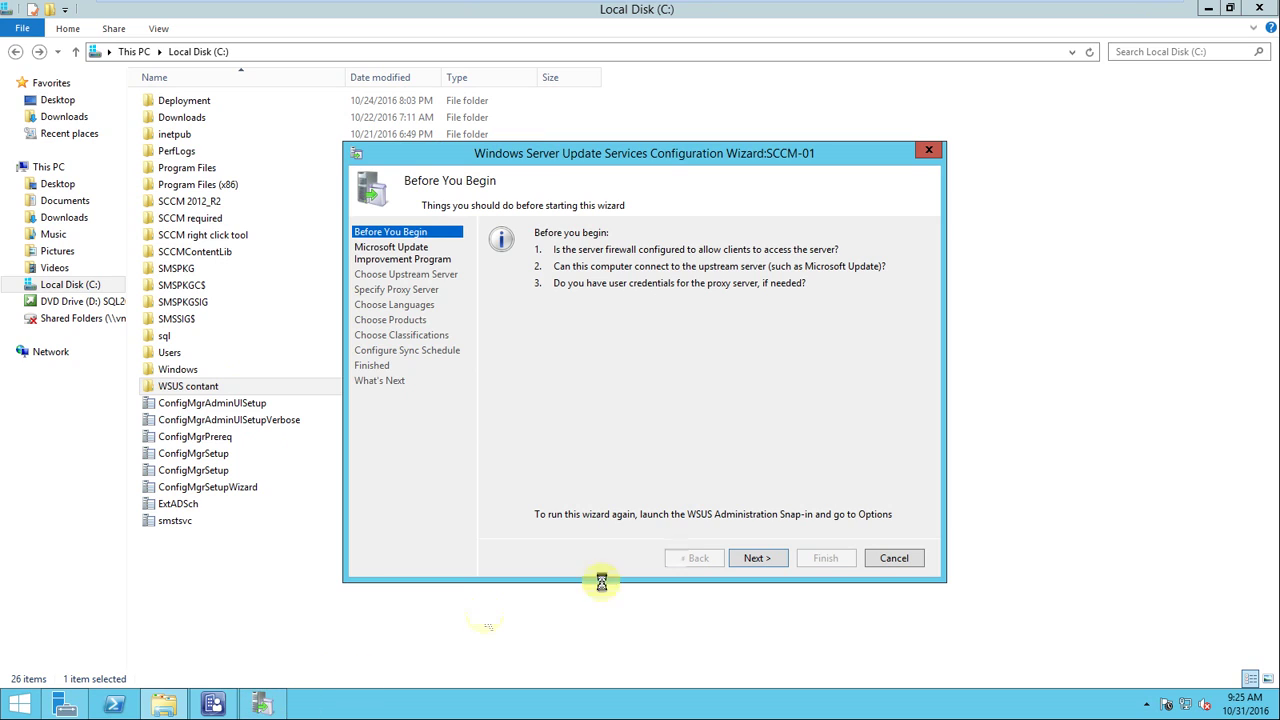
left_click(765, 559)
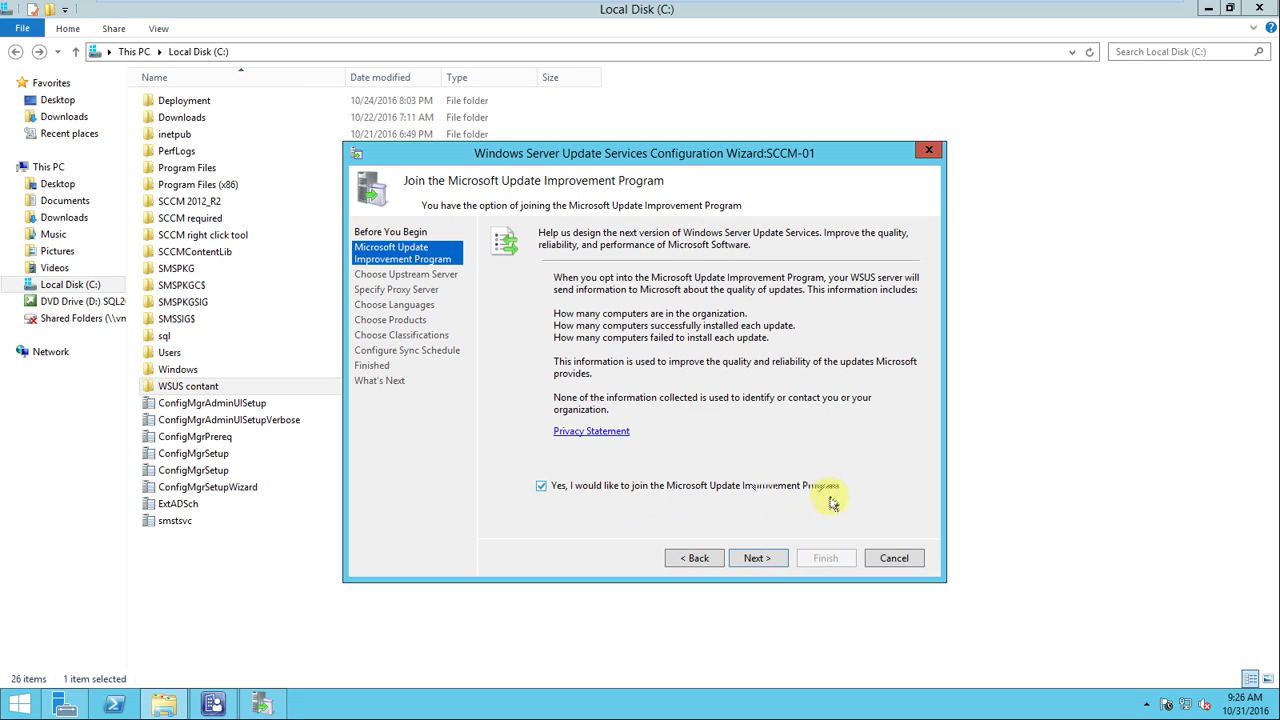
left_click(541, 486)
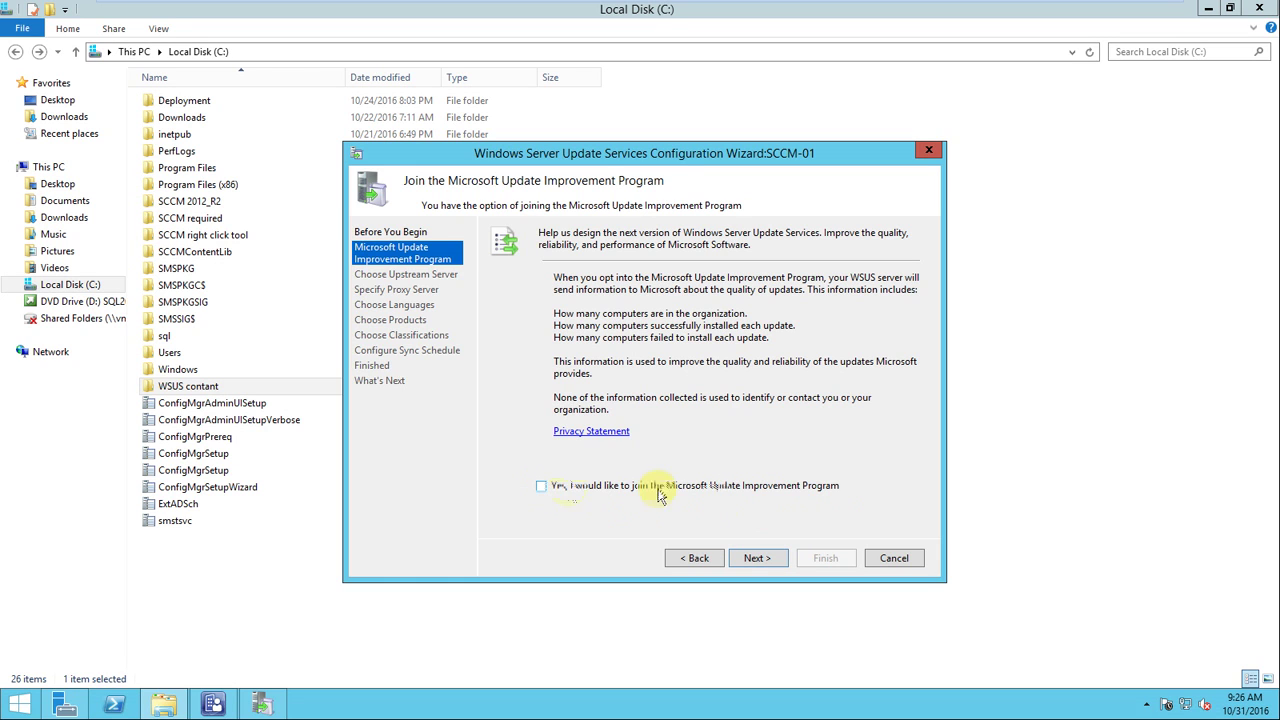
left_click(760, 563)
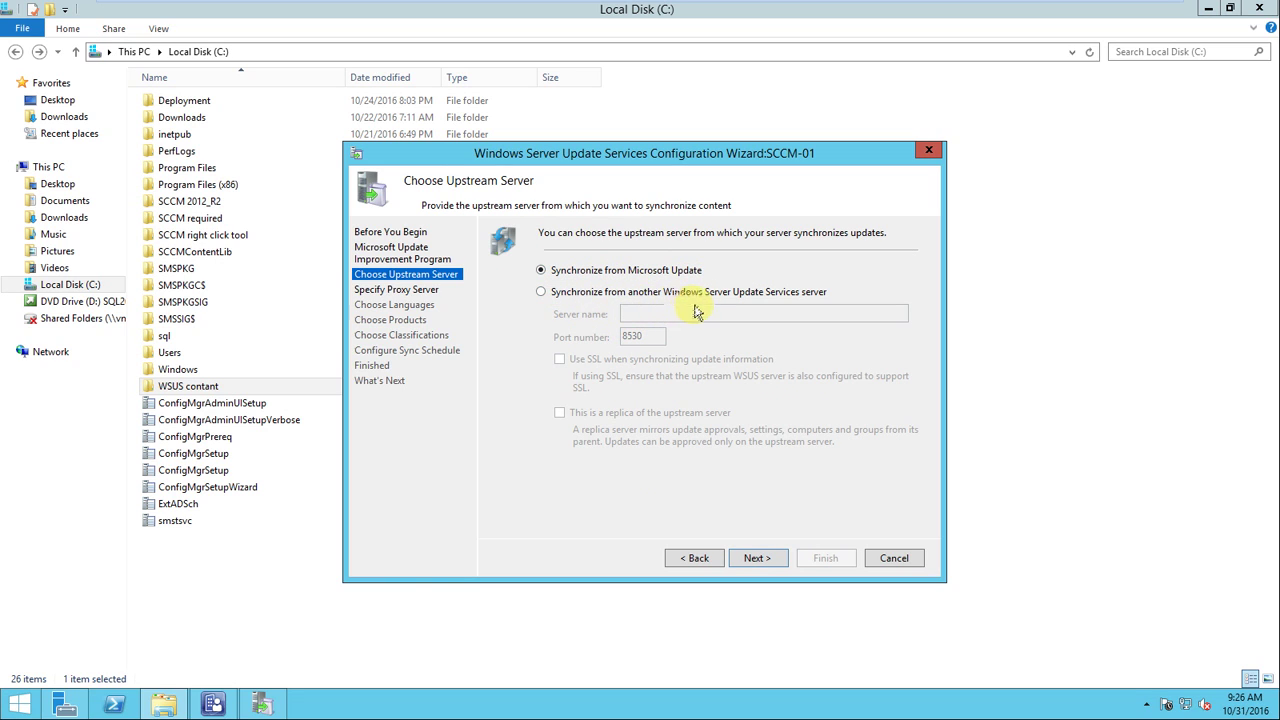
left_click(20, 703)
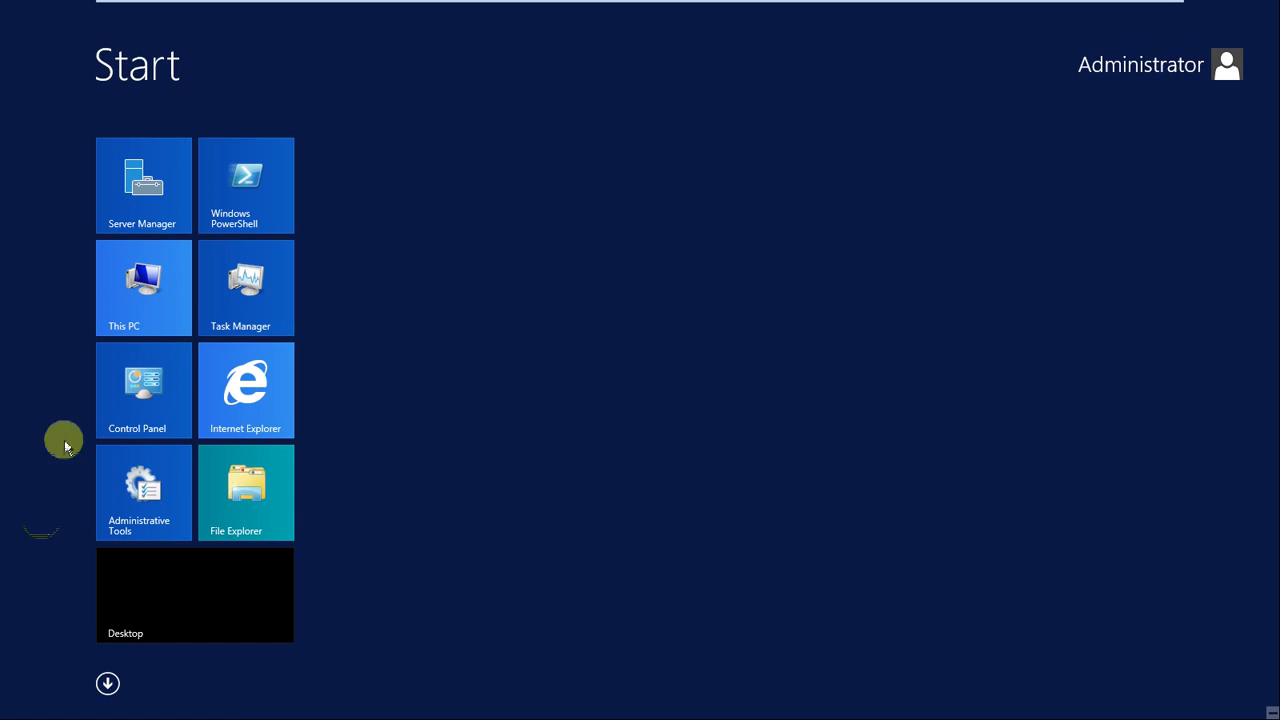
left_click(241, 394)
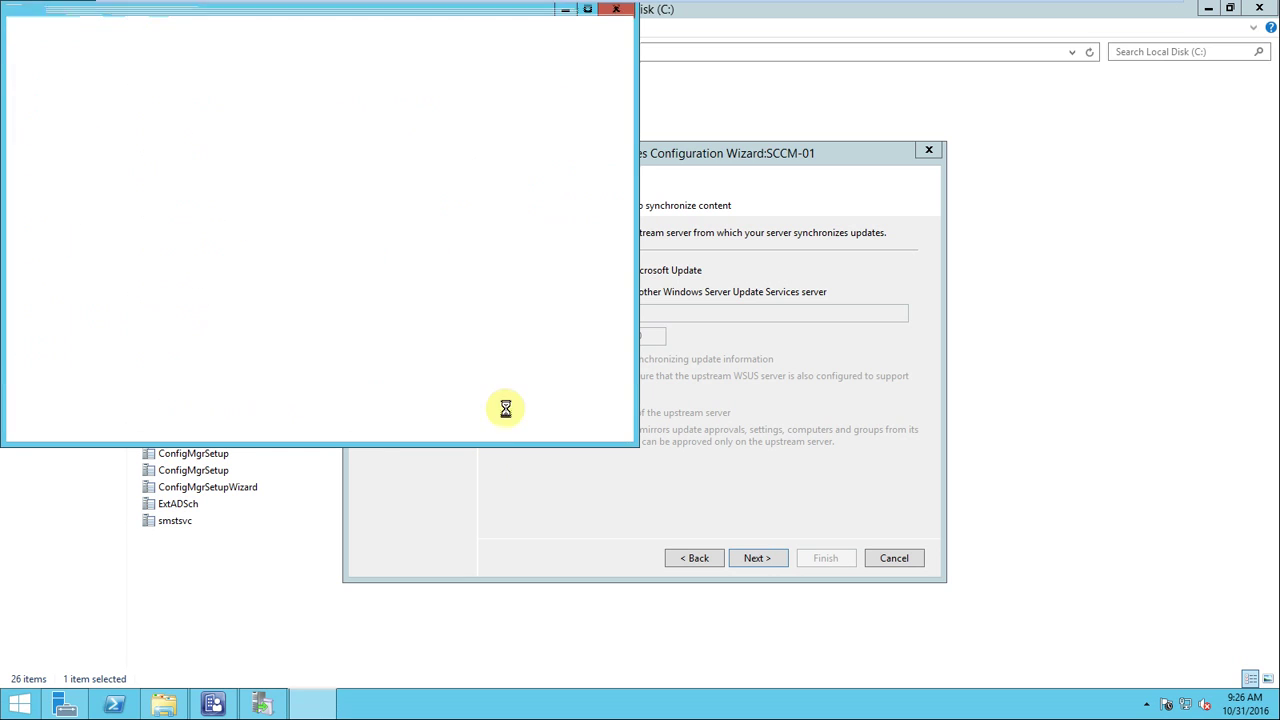
left_click(620, 12)
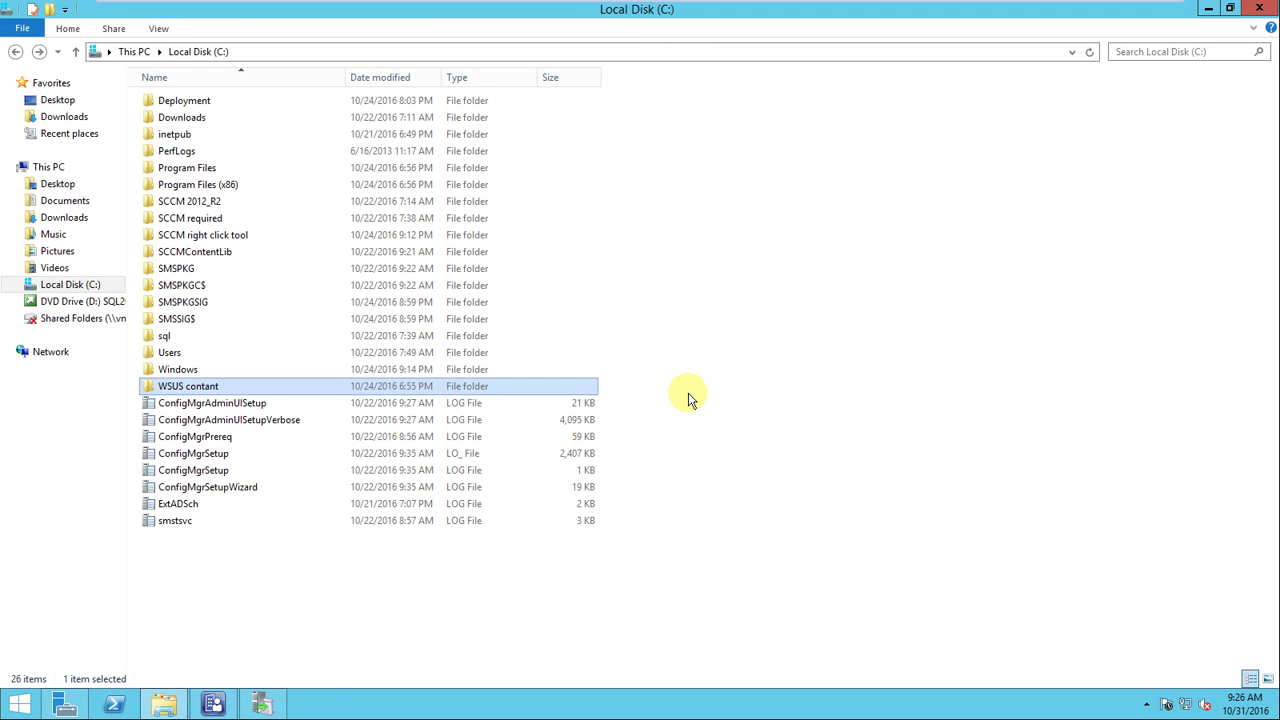
key("super+r")
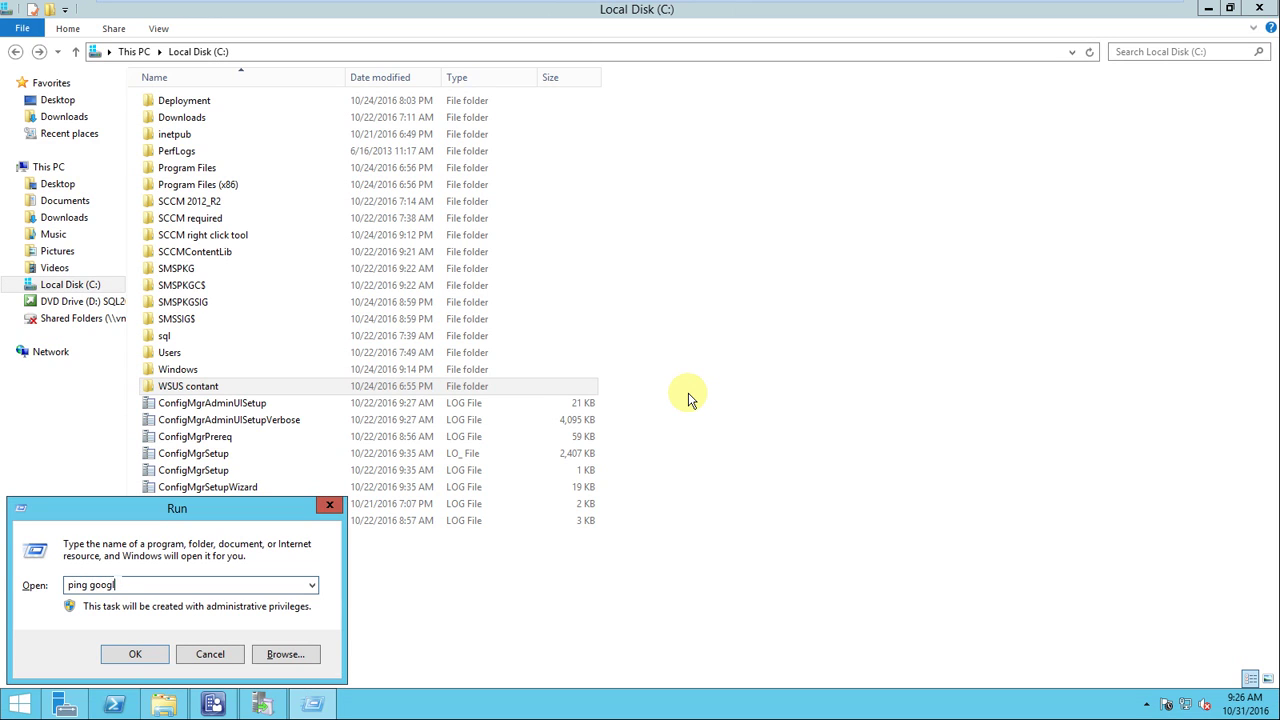
type("ping google.com -t")
key("Return")
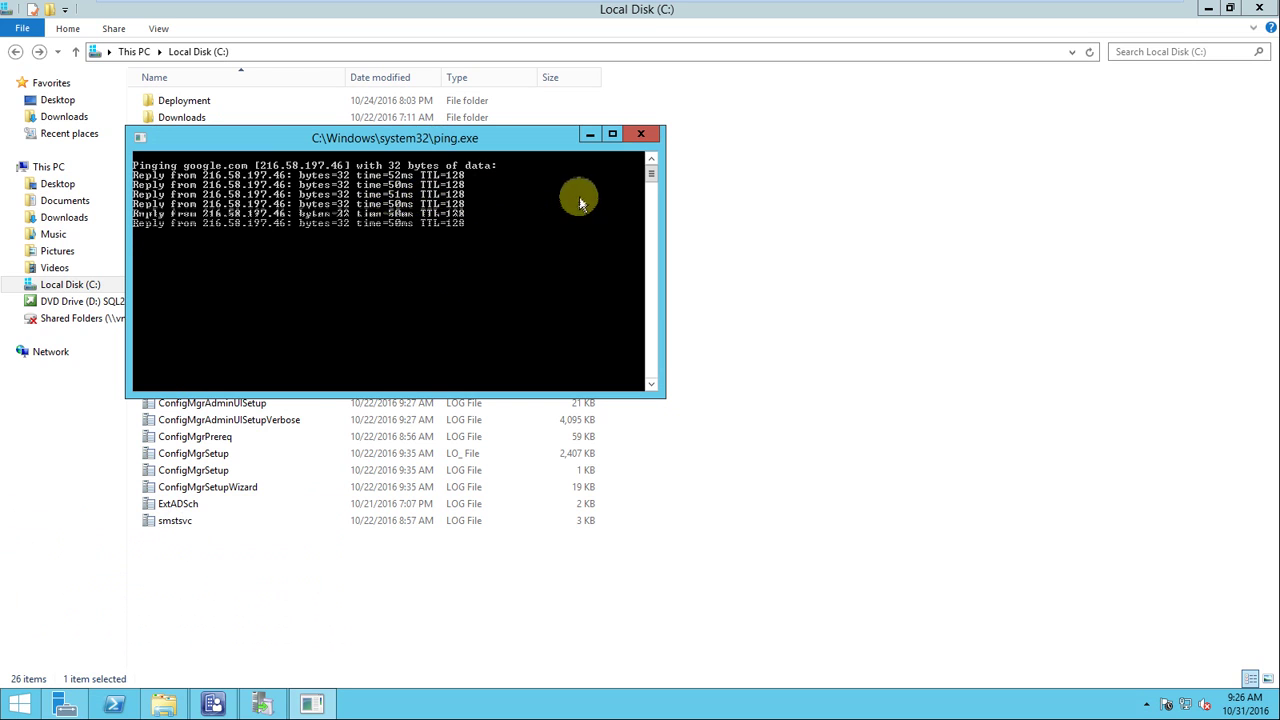
left_click(640, 134)
left_click(280, 698)
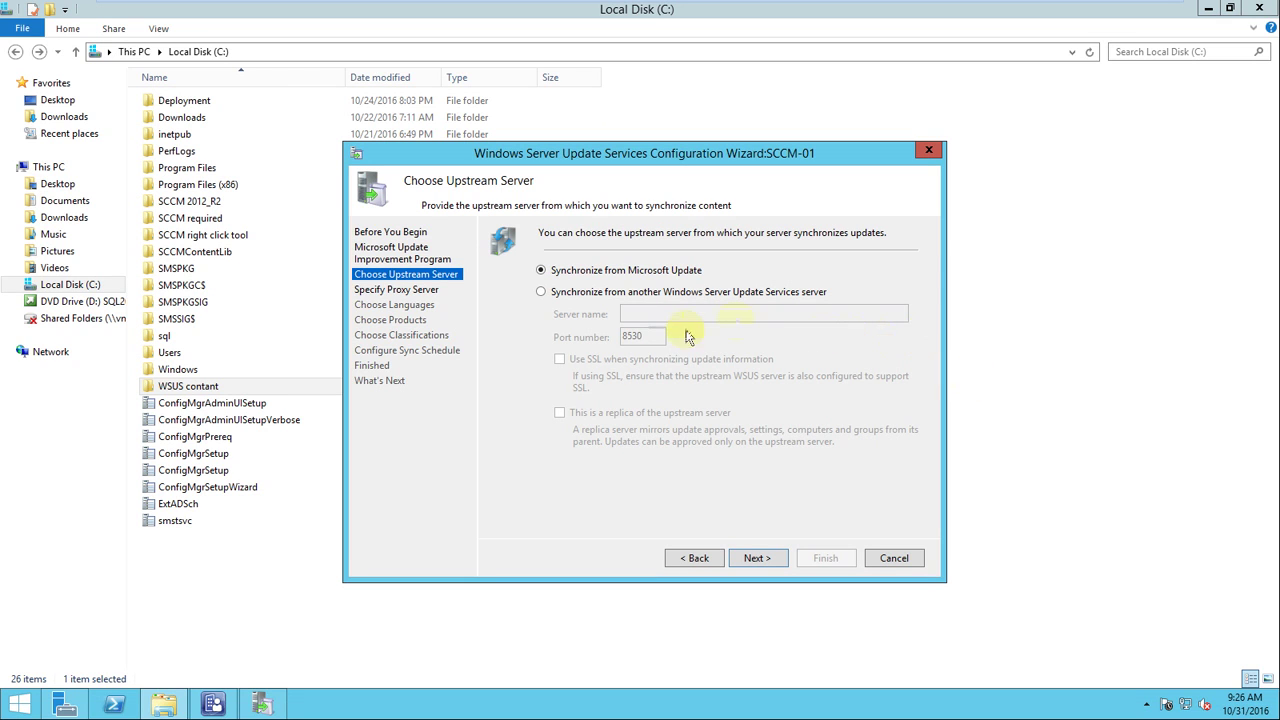
Keep Synchronize from Microsoft Update, skip the proxy, and advance to Connect to Upstream Server
left_click(543, 293)
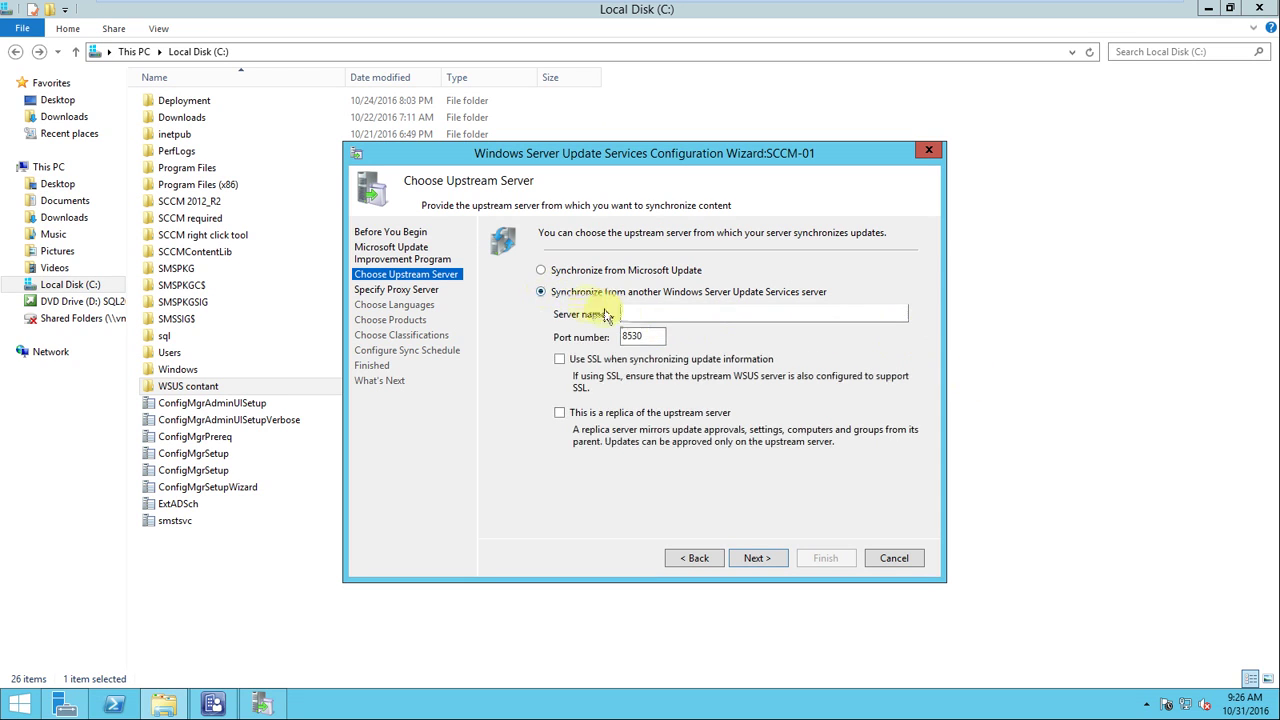
left_click_drag(656, 339, 623, 337)
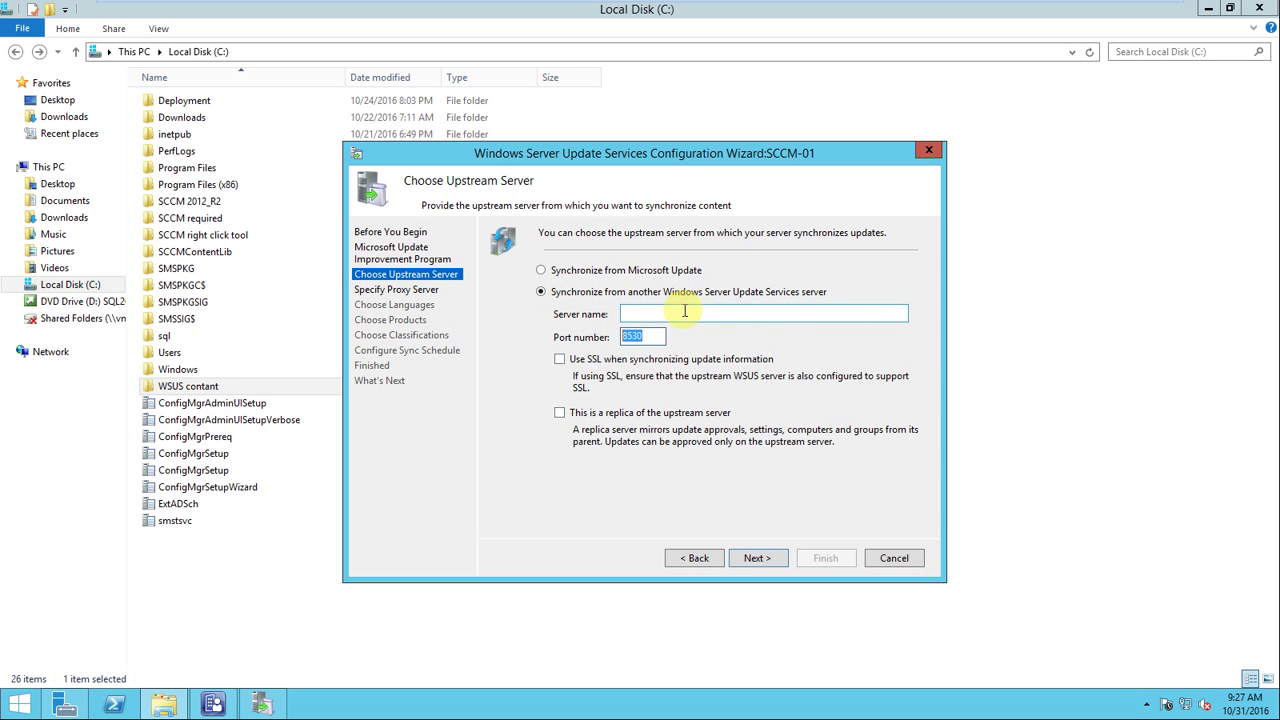
left_click(576, 272)
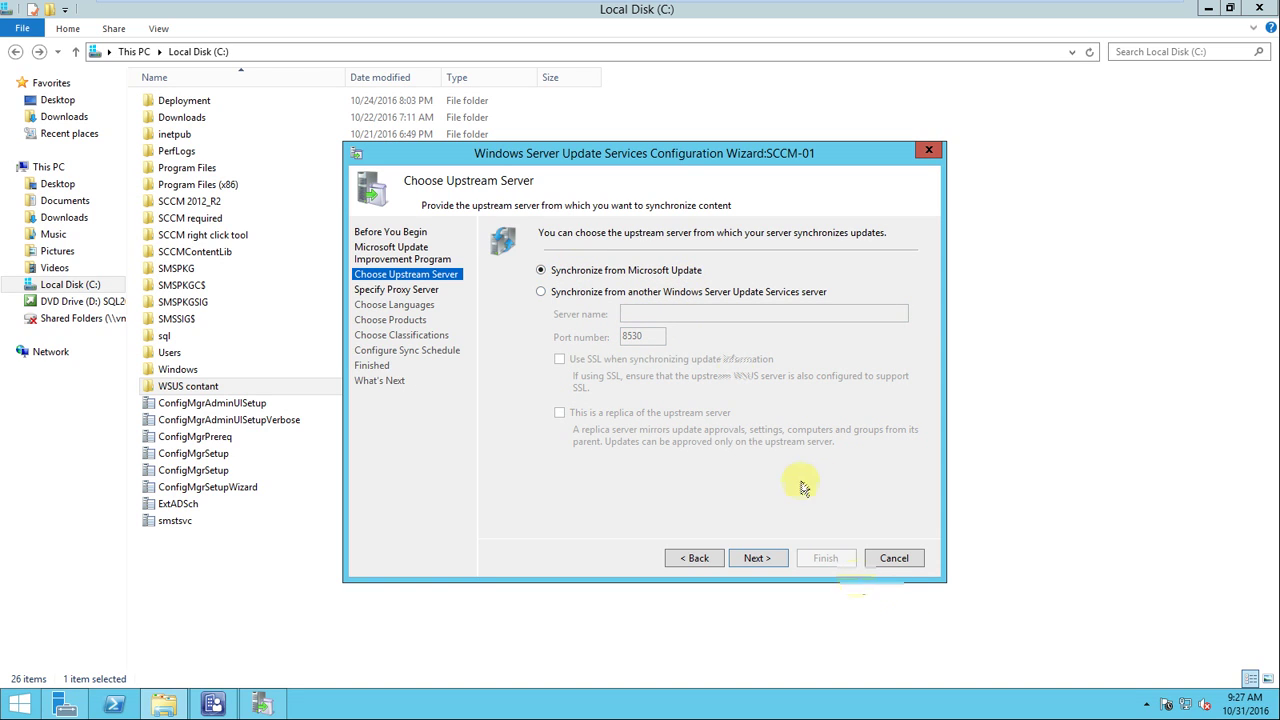
left_click(760, 558)
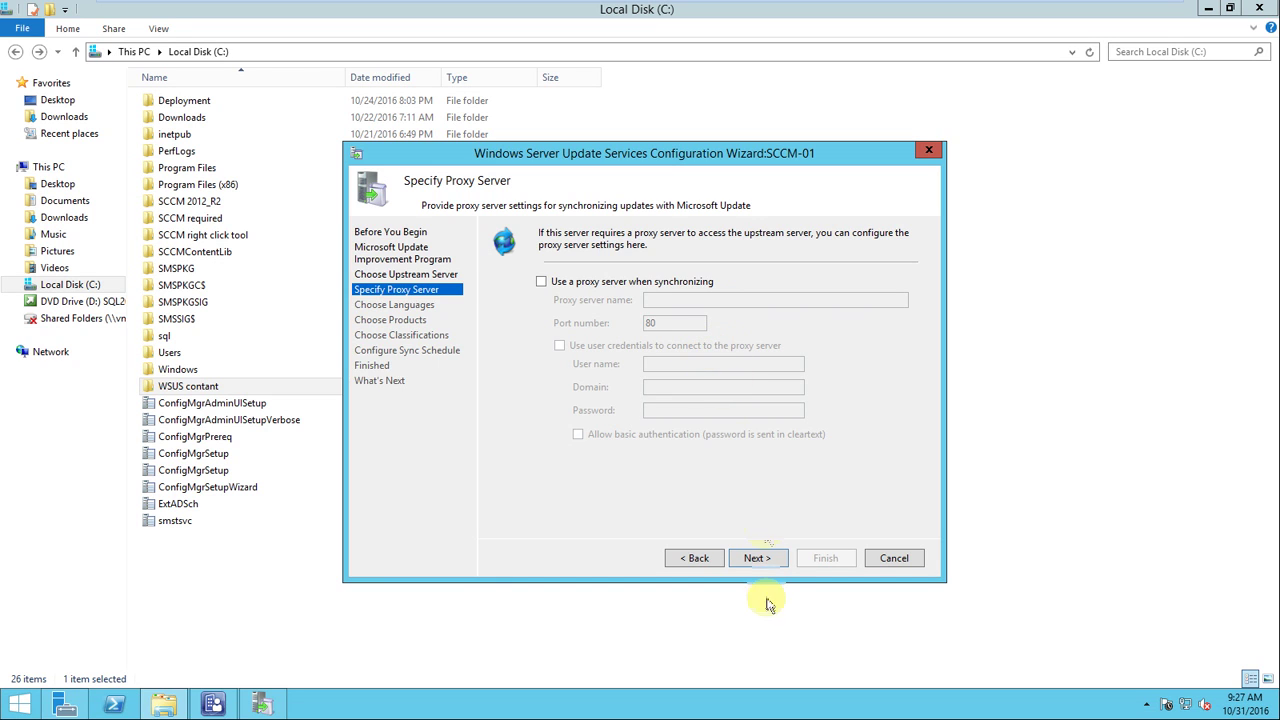
left_click(760, 560)
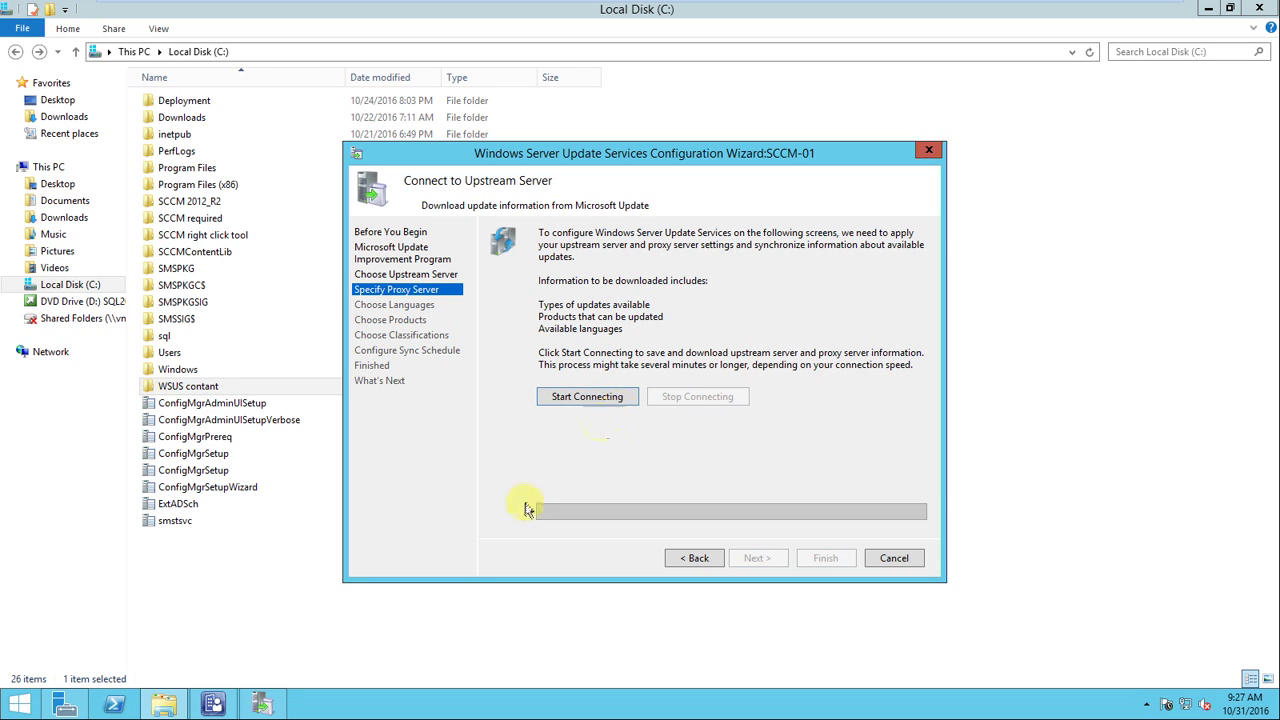
Cancel the WSUS Configuration Wizard, confirm, and nudge the loaded Update Services window up
mouse_move(222, 708)
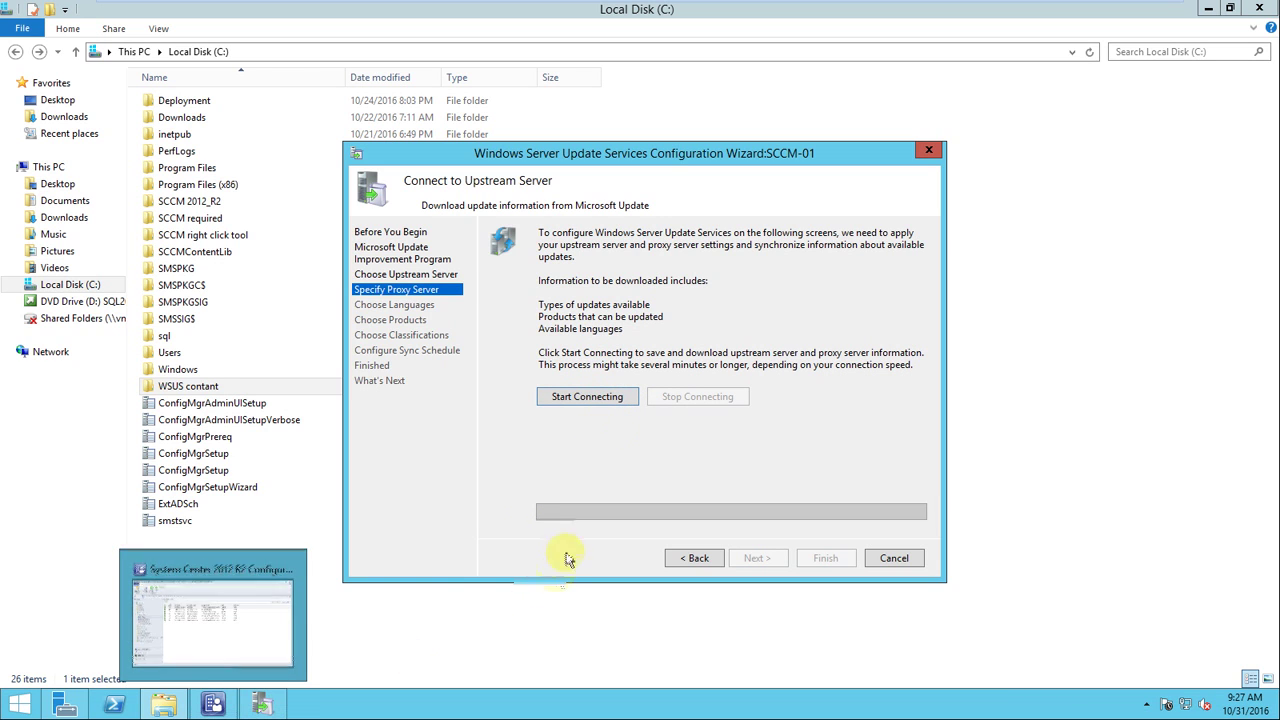
left_click(895, 558)
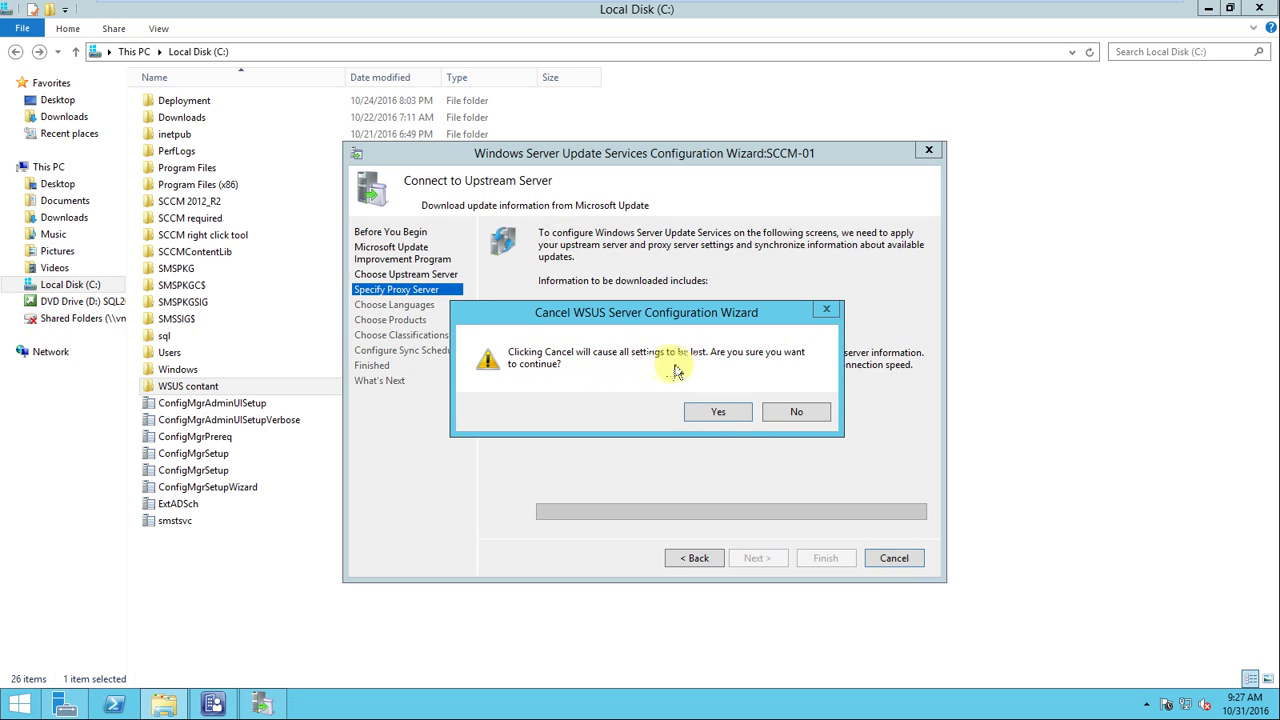
left_click(719, 410)
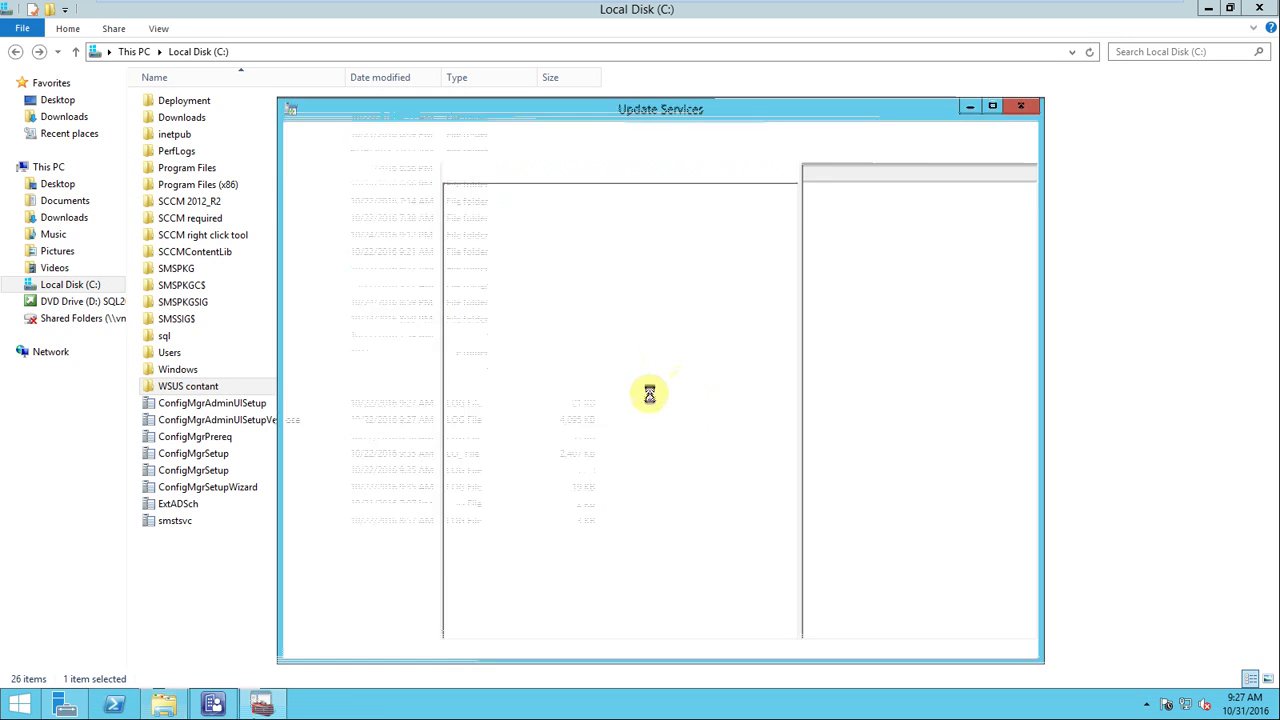
left_click_drag(703, 117, 722, 85)
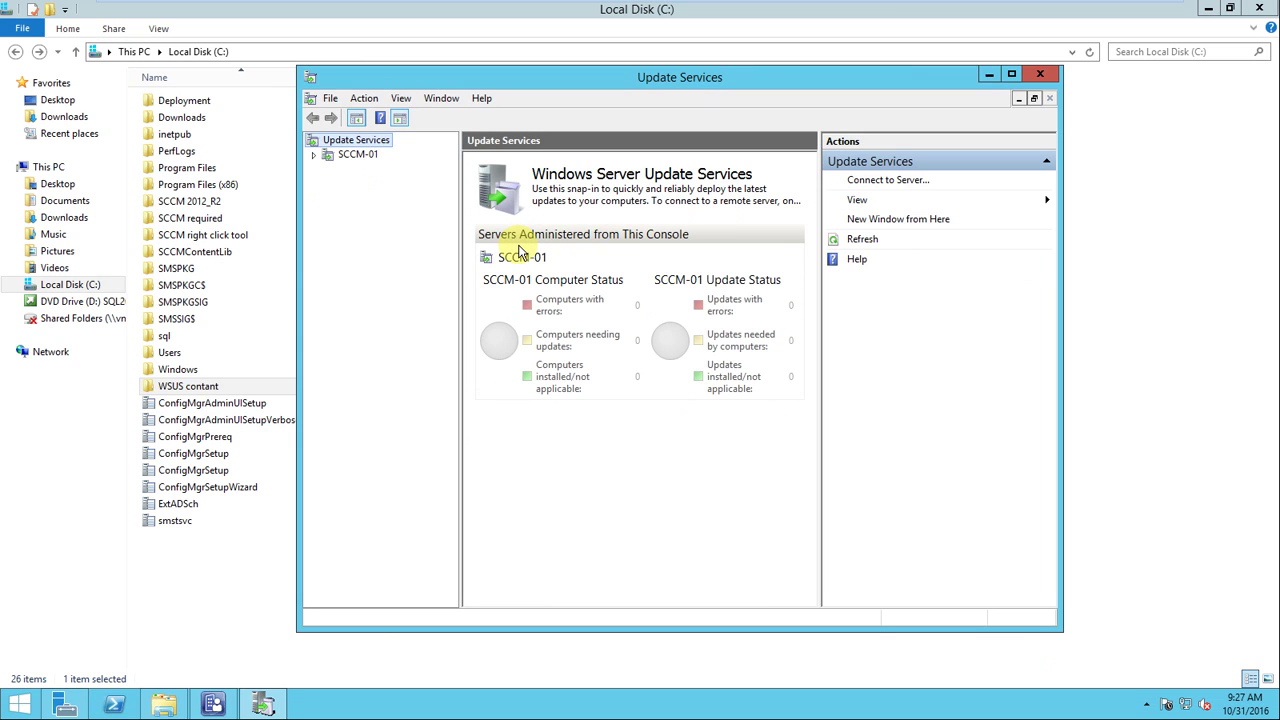
Expand SCCM-01 in the Update Services tree, then minimize the console to reveal File Explorer
left_click(314, 156)
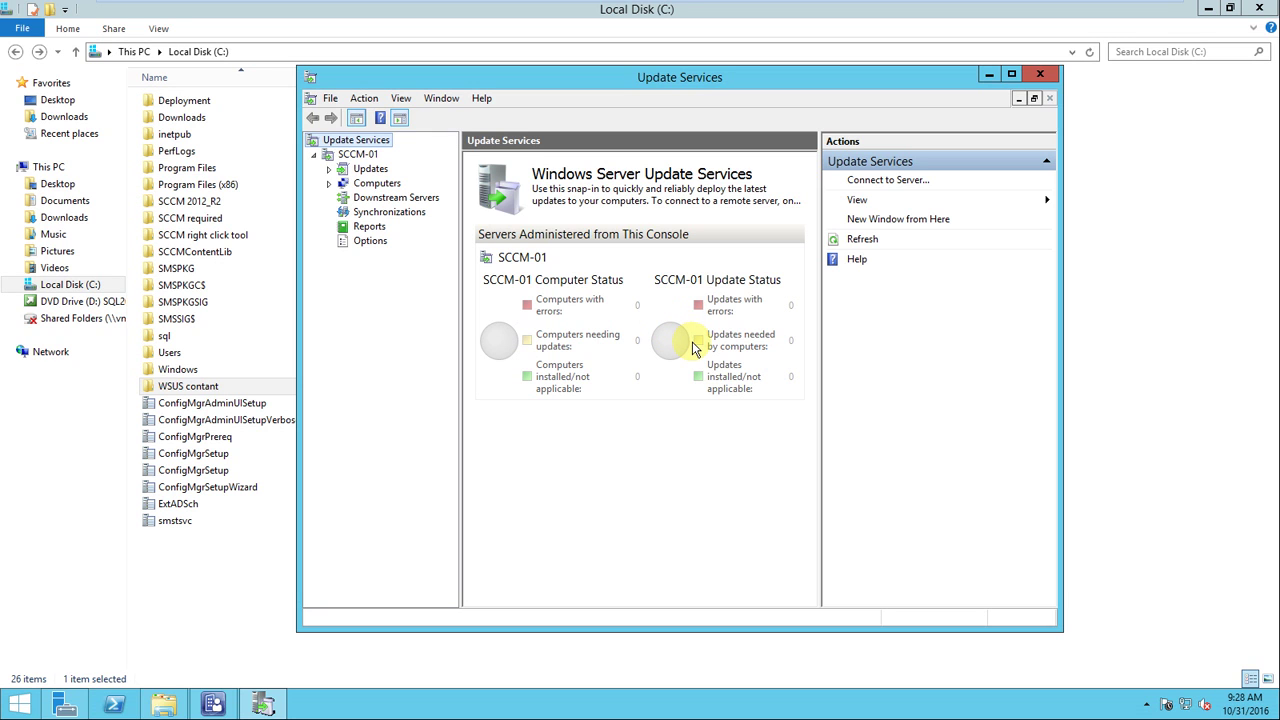
left_click(989, 76)
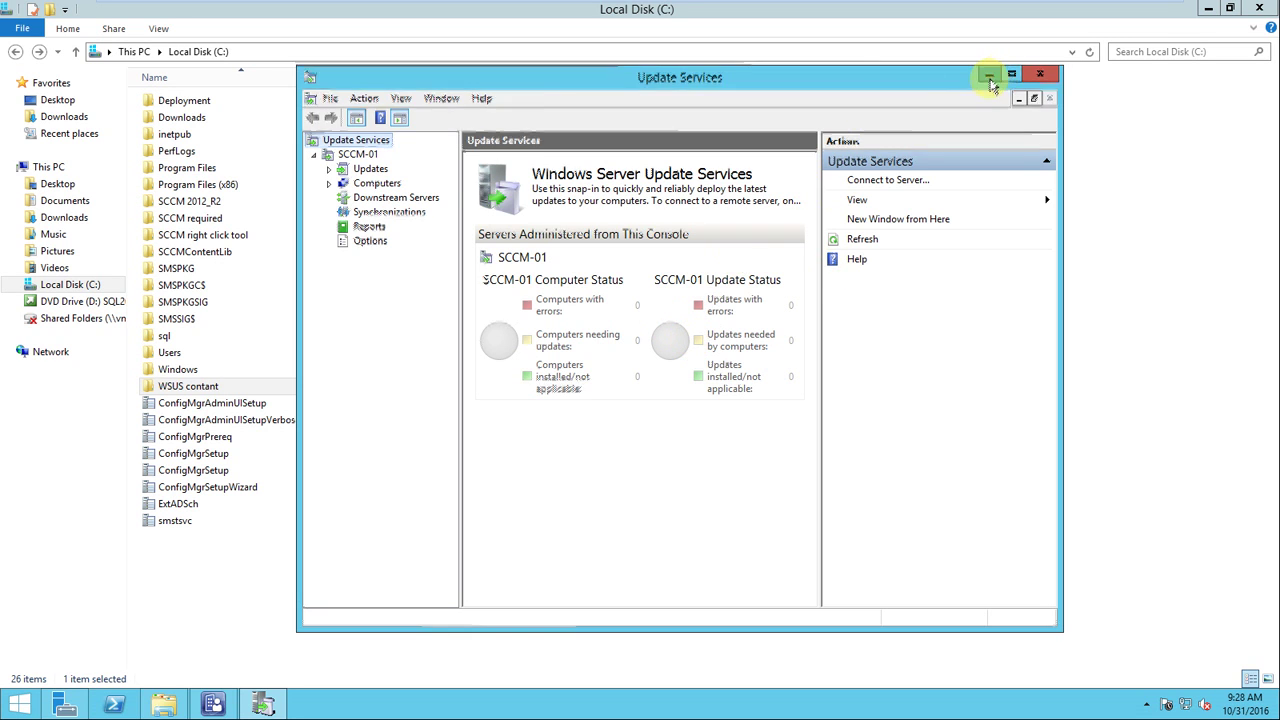
left_click(264, 705)
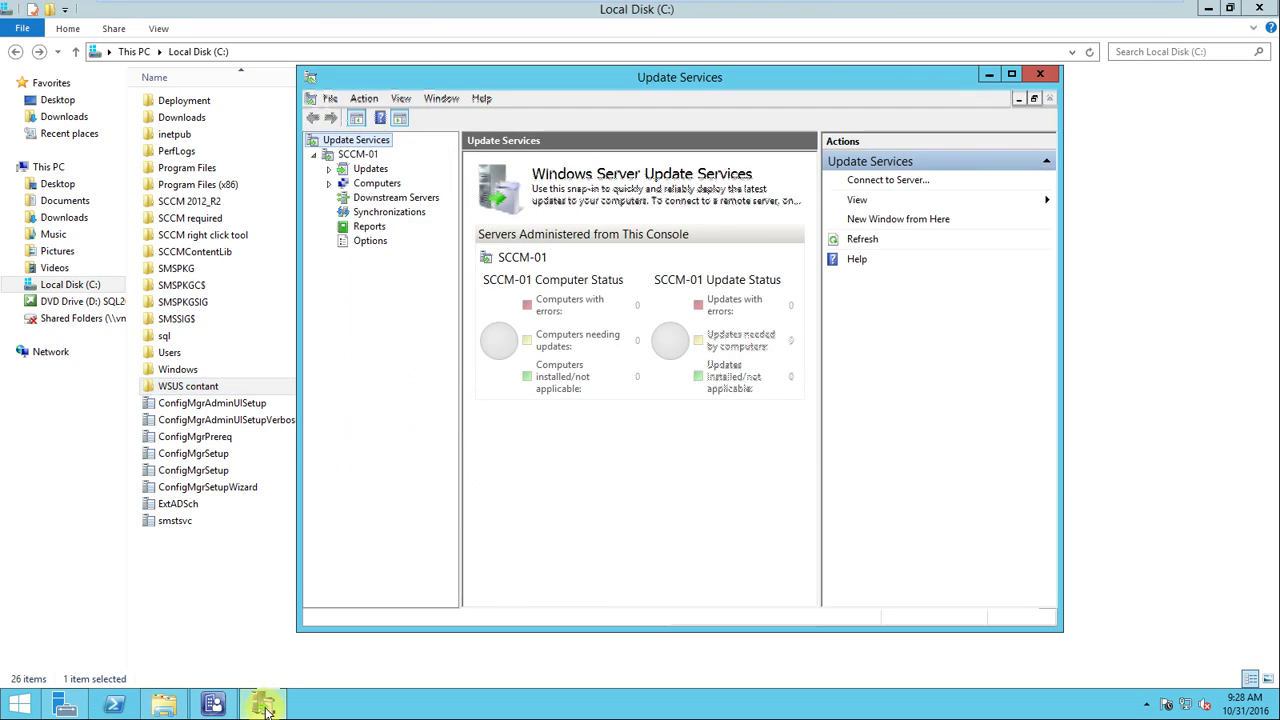
left_click(989, 76)
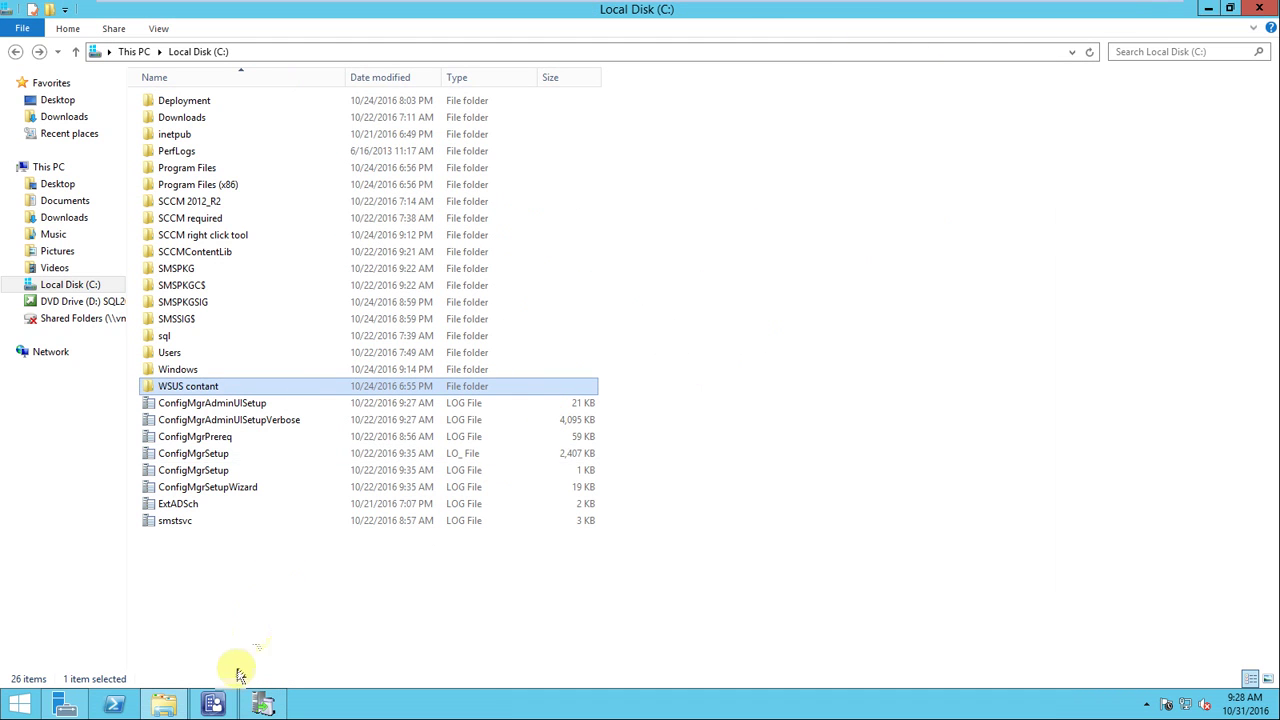
Go through Software Library > Software Updates > All Software Updates to the empty Software Update Groups
left_click(213, 705)
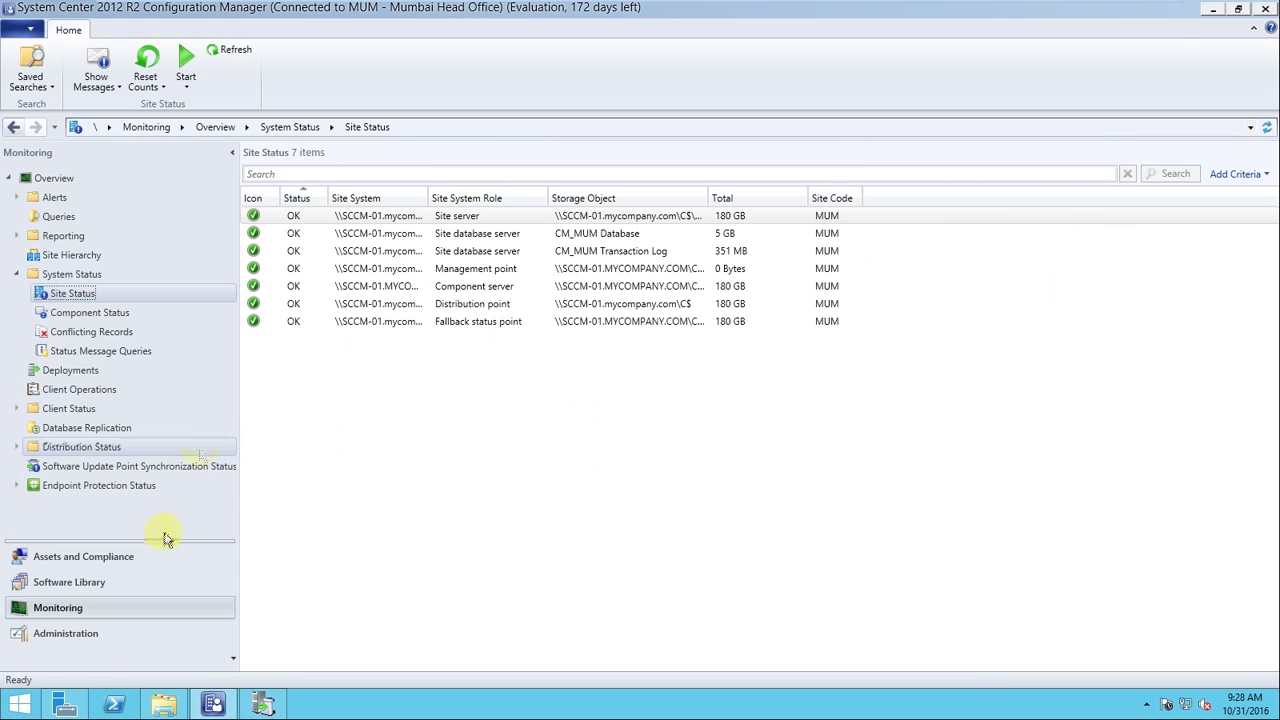
left_click(110, 583)
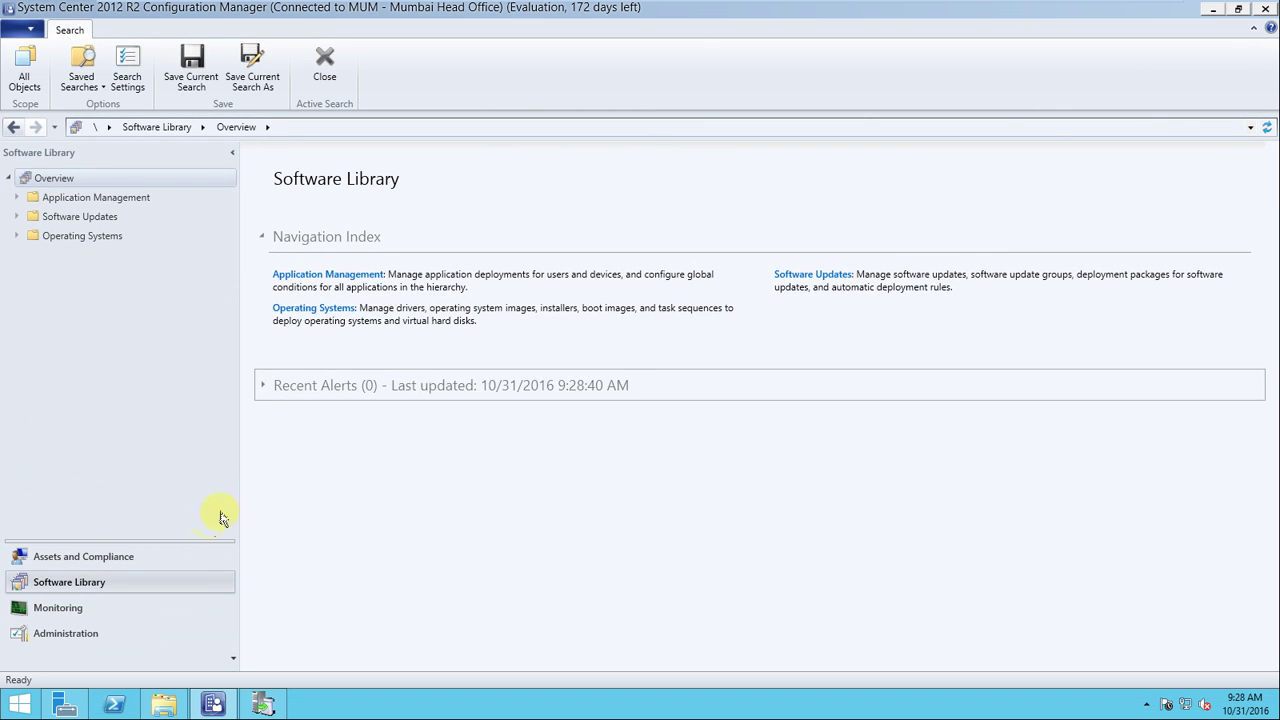
left_click(18, 216)
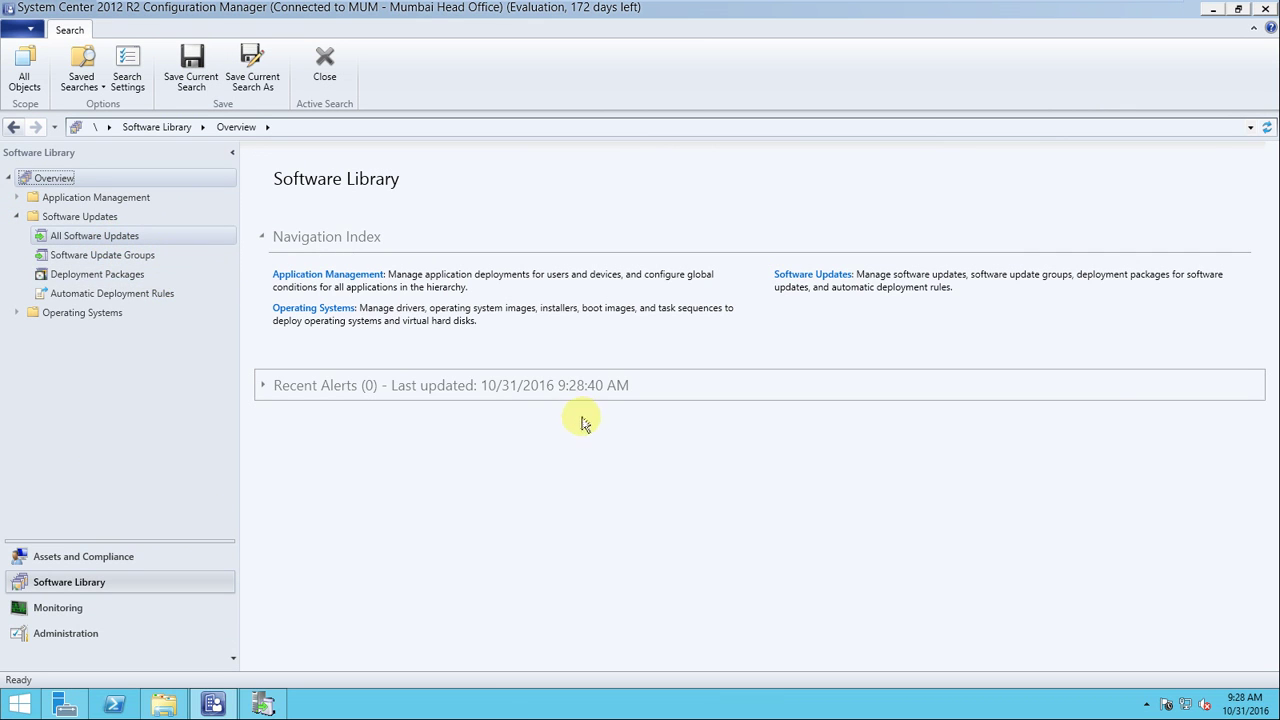
left_click(125, 237)
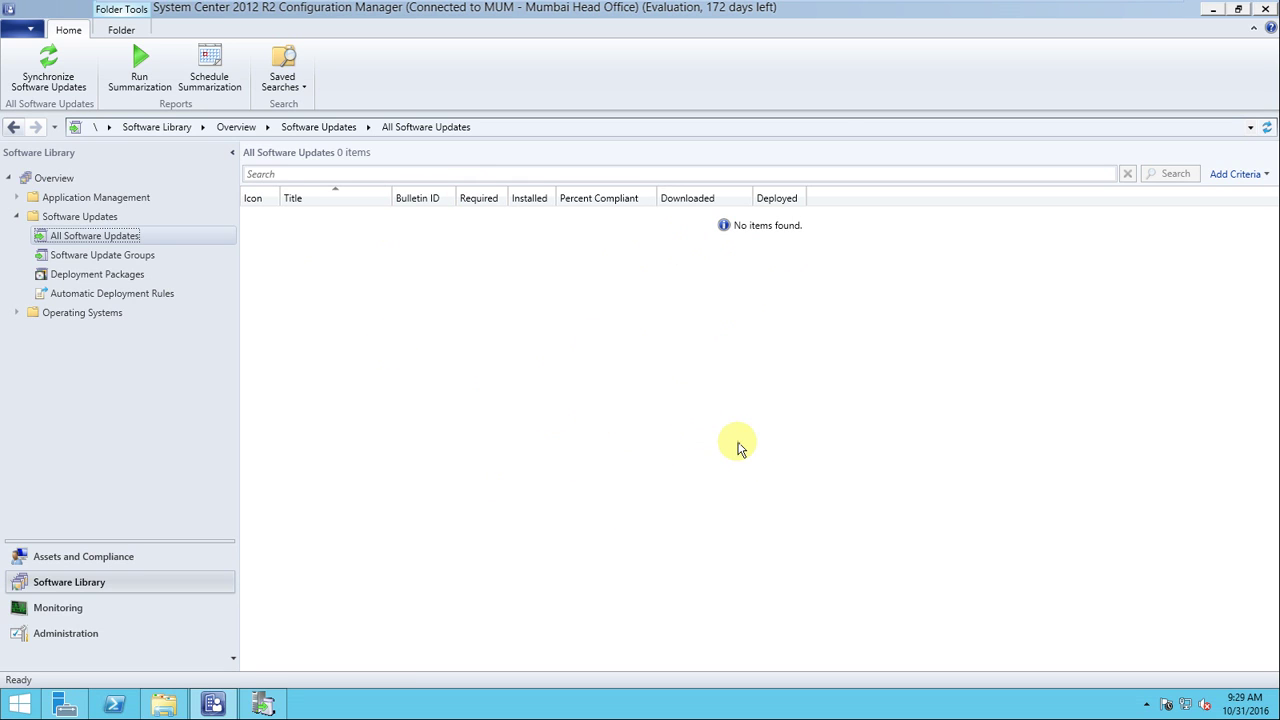
left_click(108, 255)
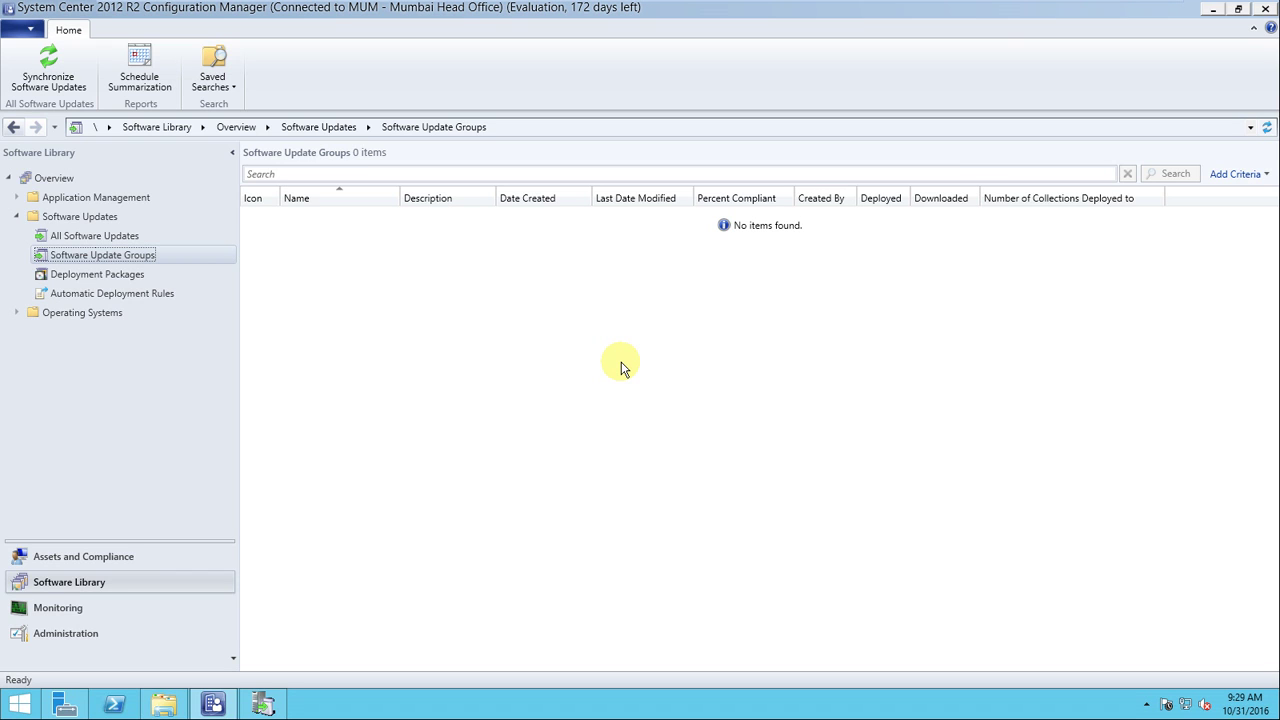
left_click(114, 580)
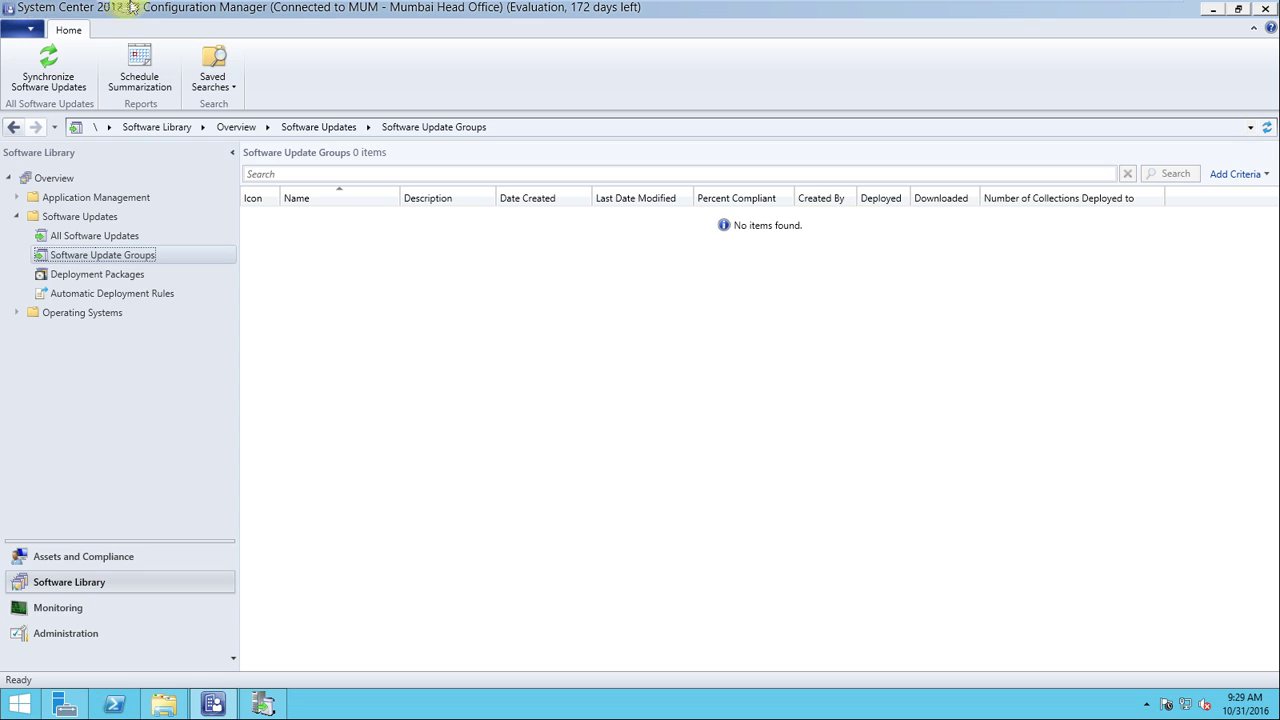
List SCCM-01's roles under Servers and Site System Roles, inspecting Site server and Fallback status point
left_click(95, 637)
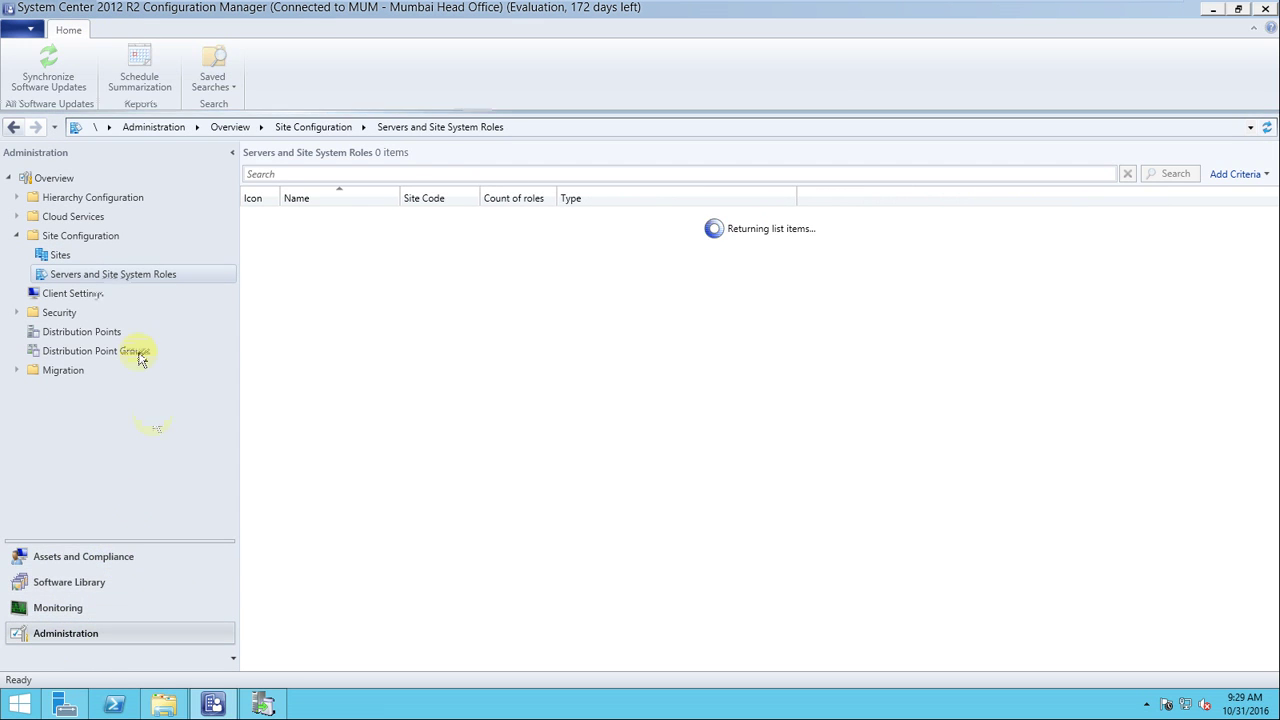
left_click(62, 256)
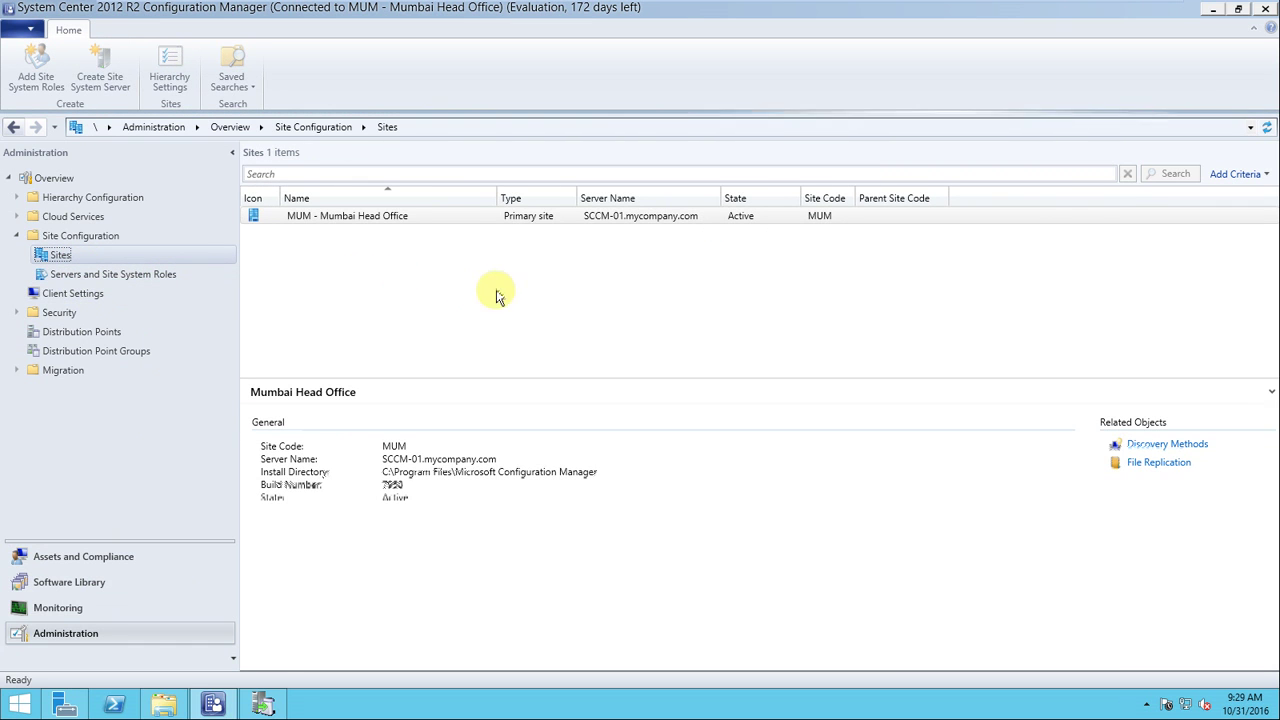
left_click(170, 275)
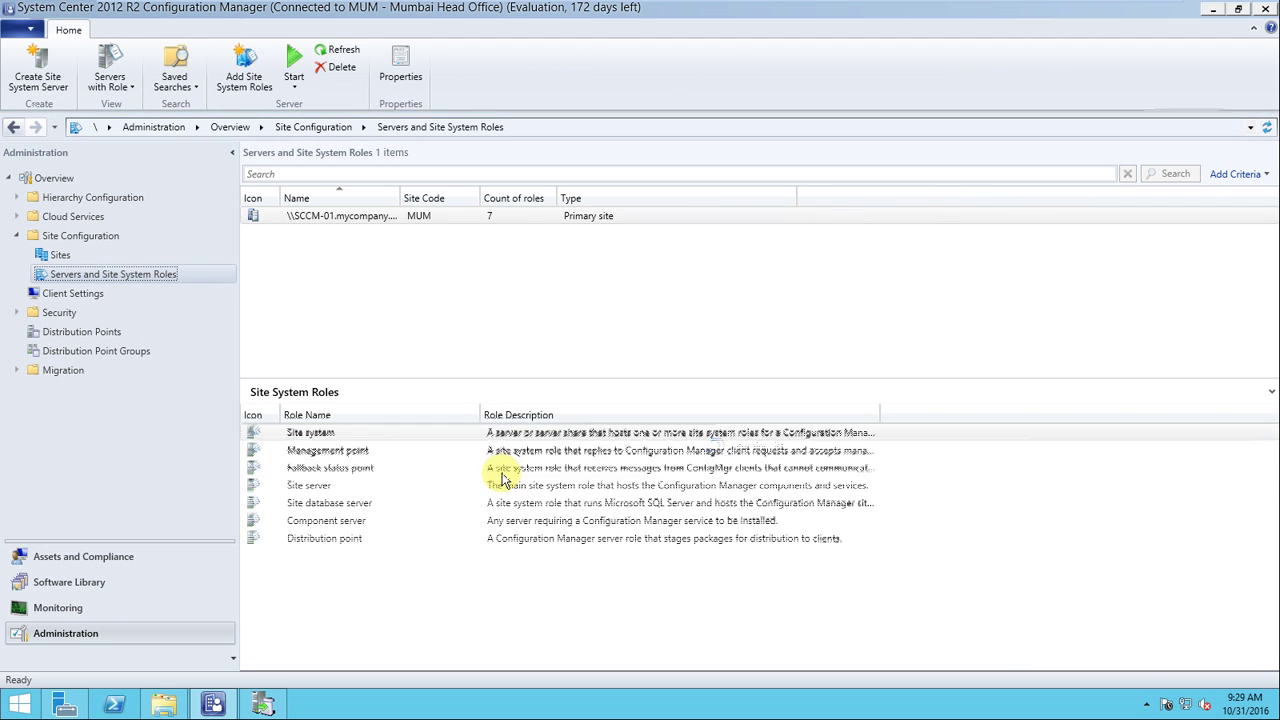
left_click(583, 486)
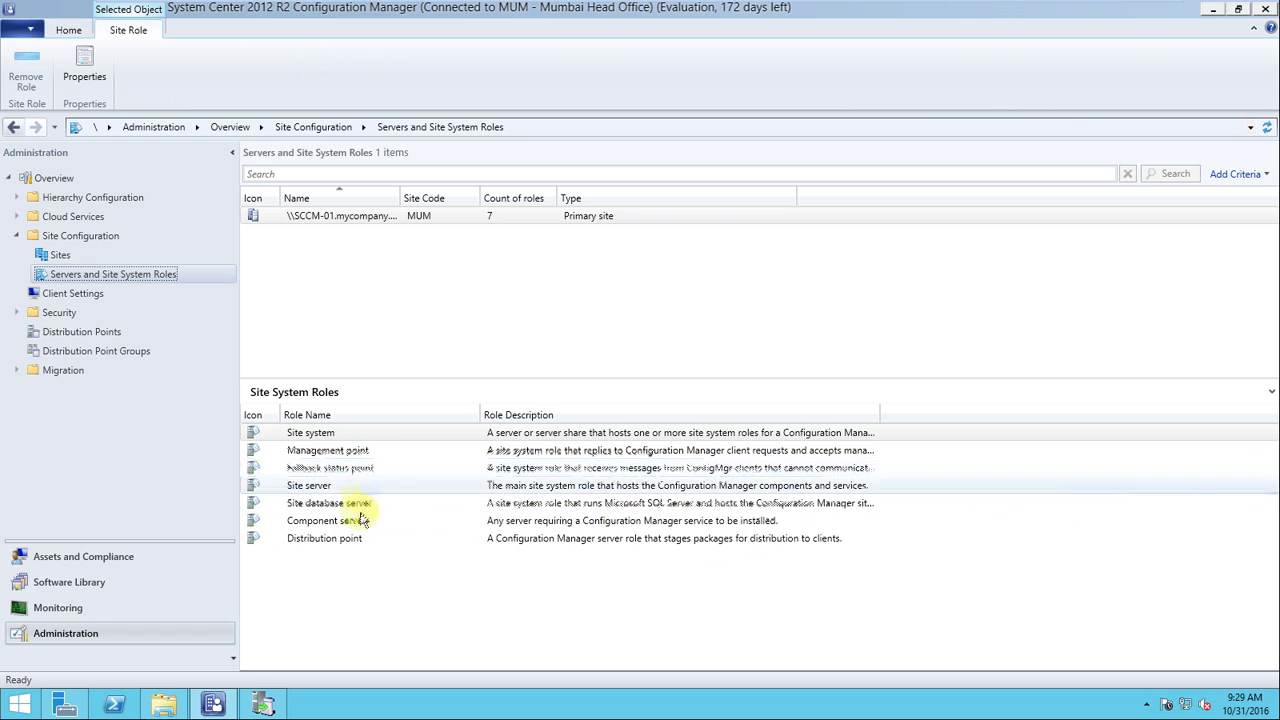
left_click(365, 469)
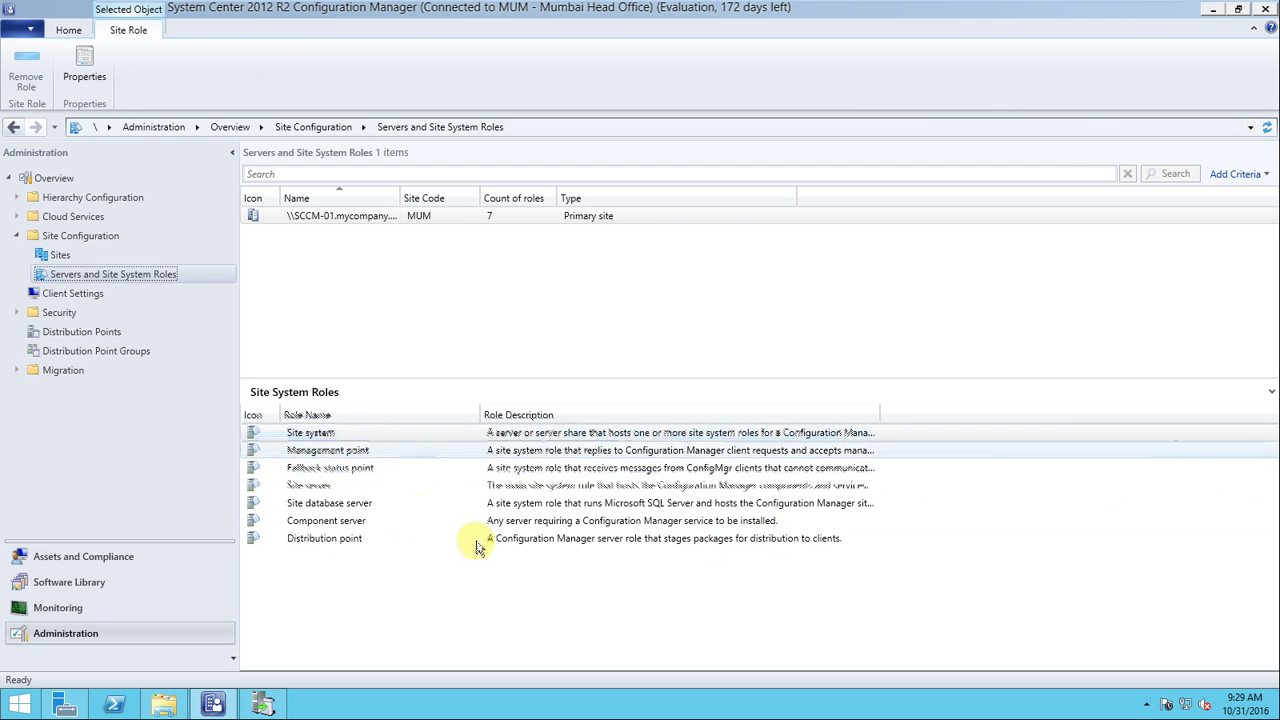
right_click(370, 218)
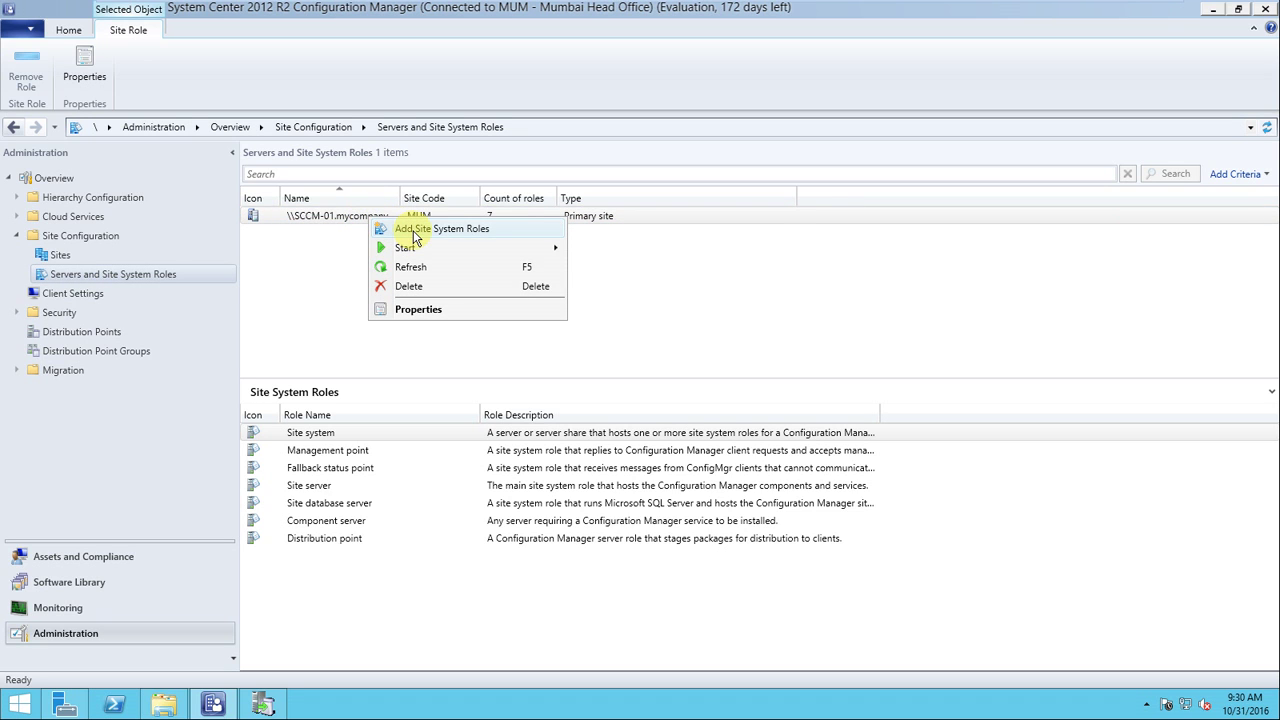
Launch Add Site System Roles on SCCM-01 and pass the General and Proxy pages without a proxy
left_click(414, 230)
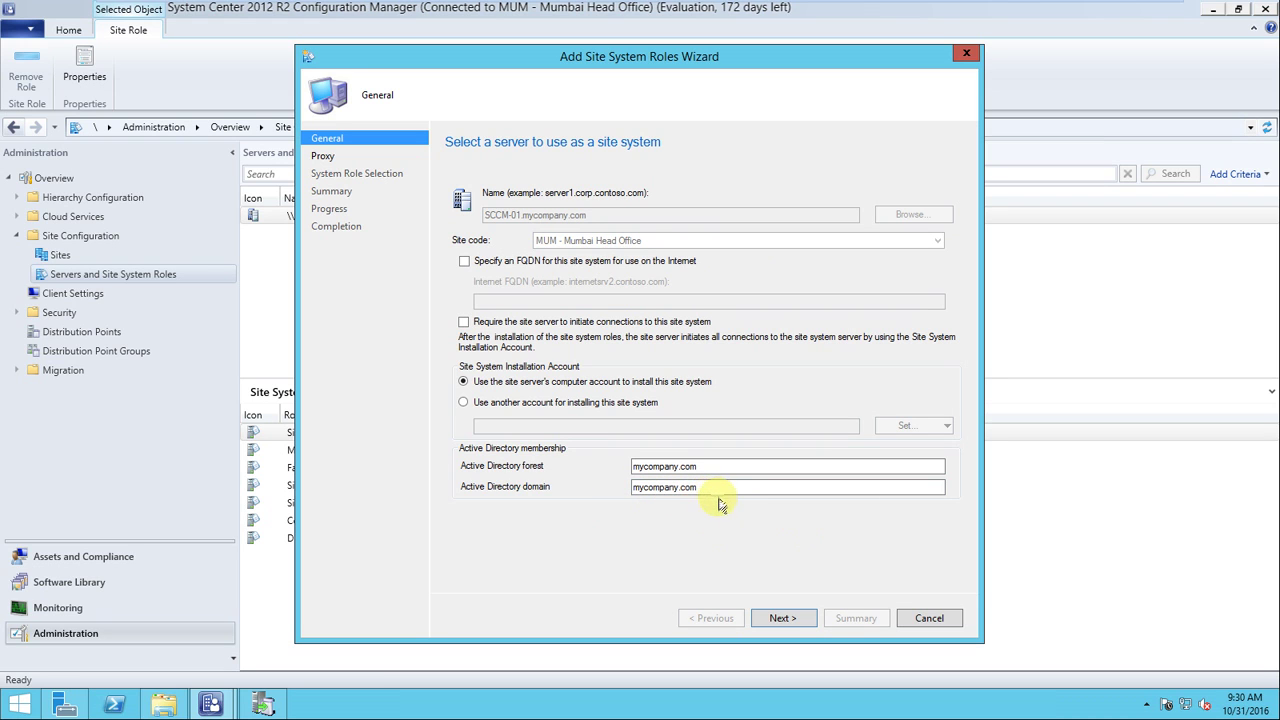
left_click(780, 619)
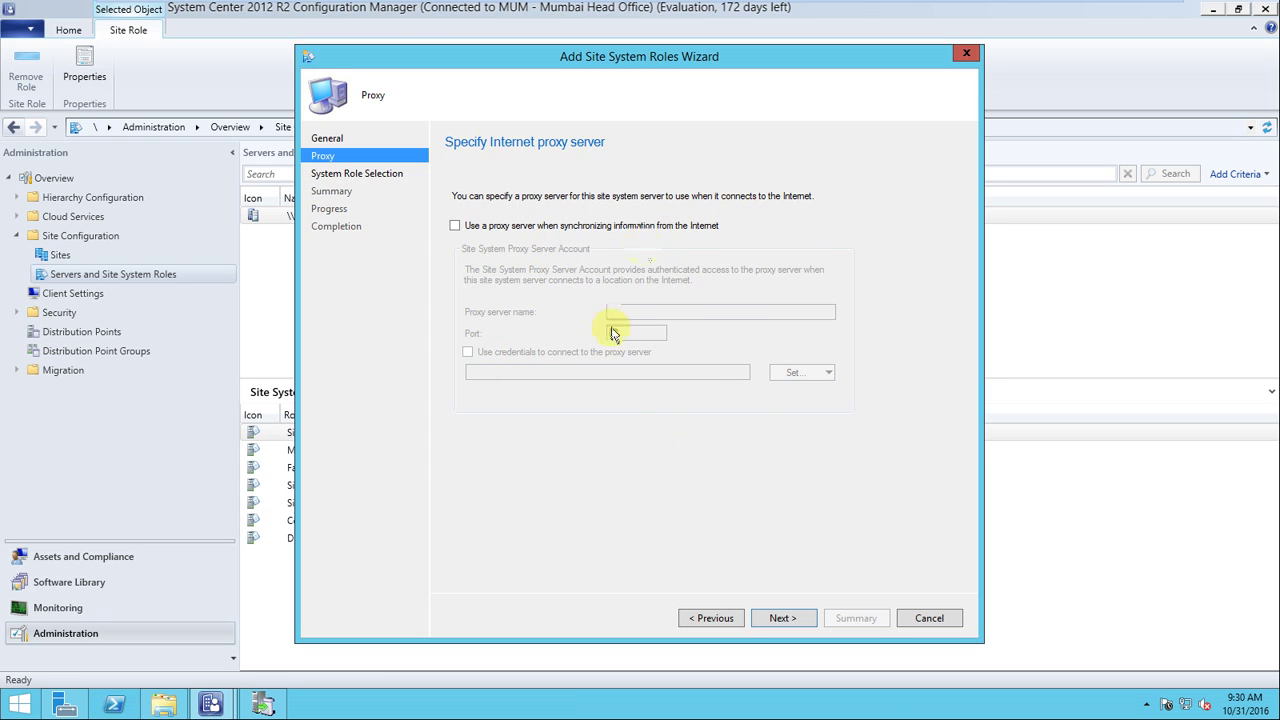
left_click(790, 622)
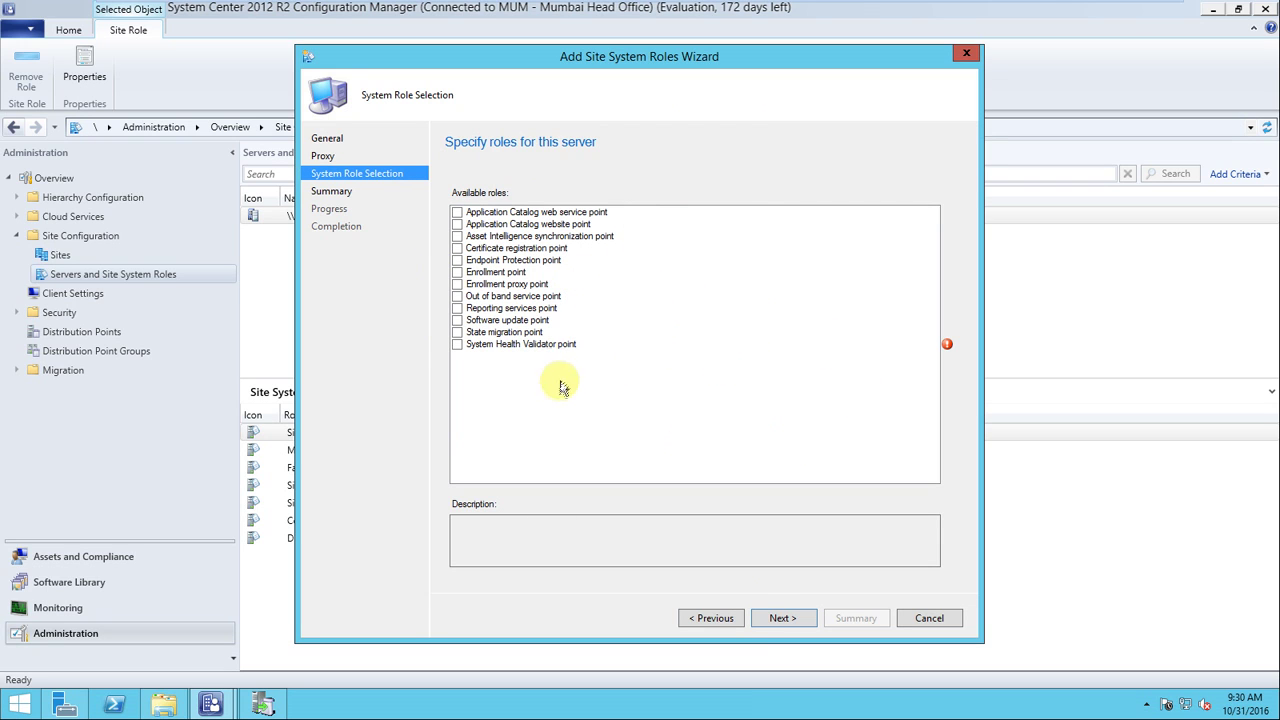
Tick the Software update point role, review its description, and advance to its settings page
left_click(457, 322)
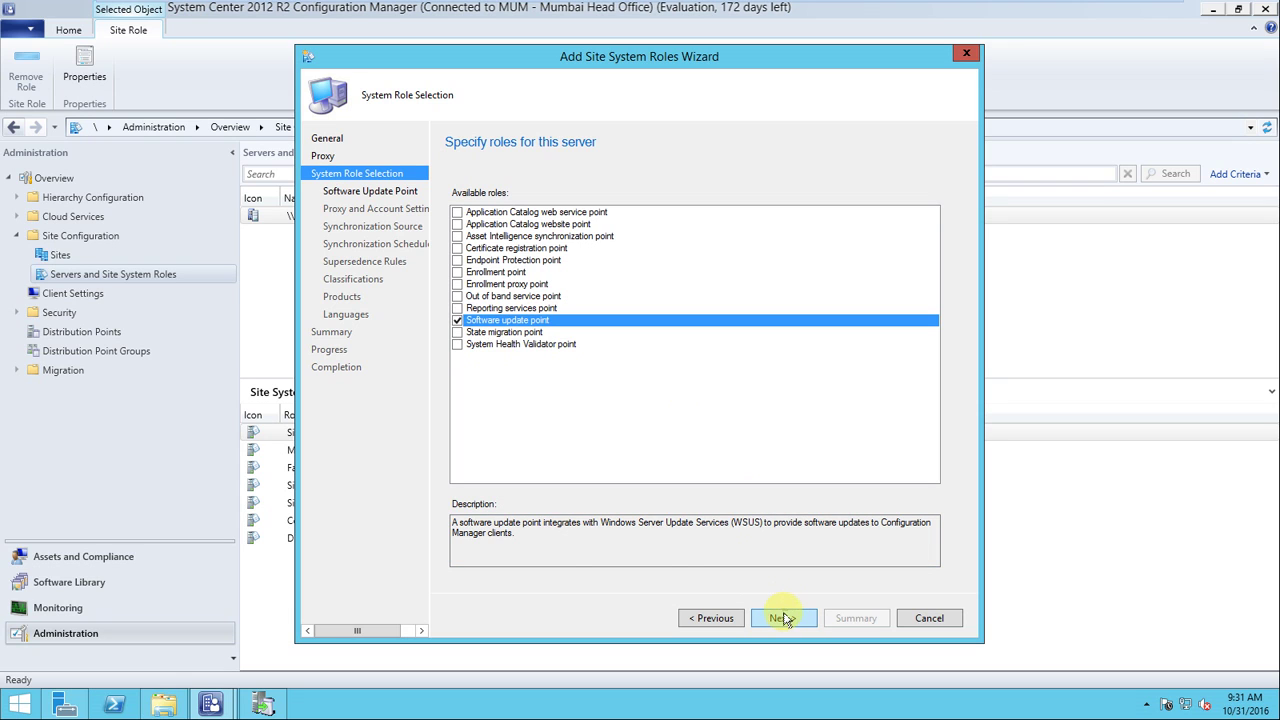
left_click_drag(517, 533, 452, 522)
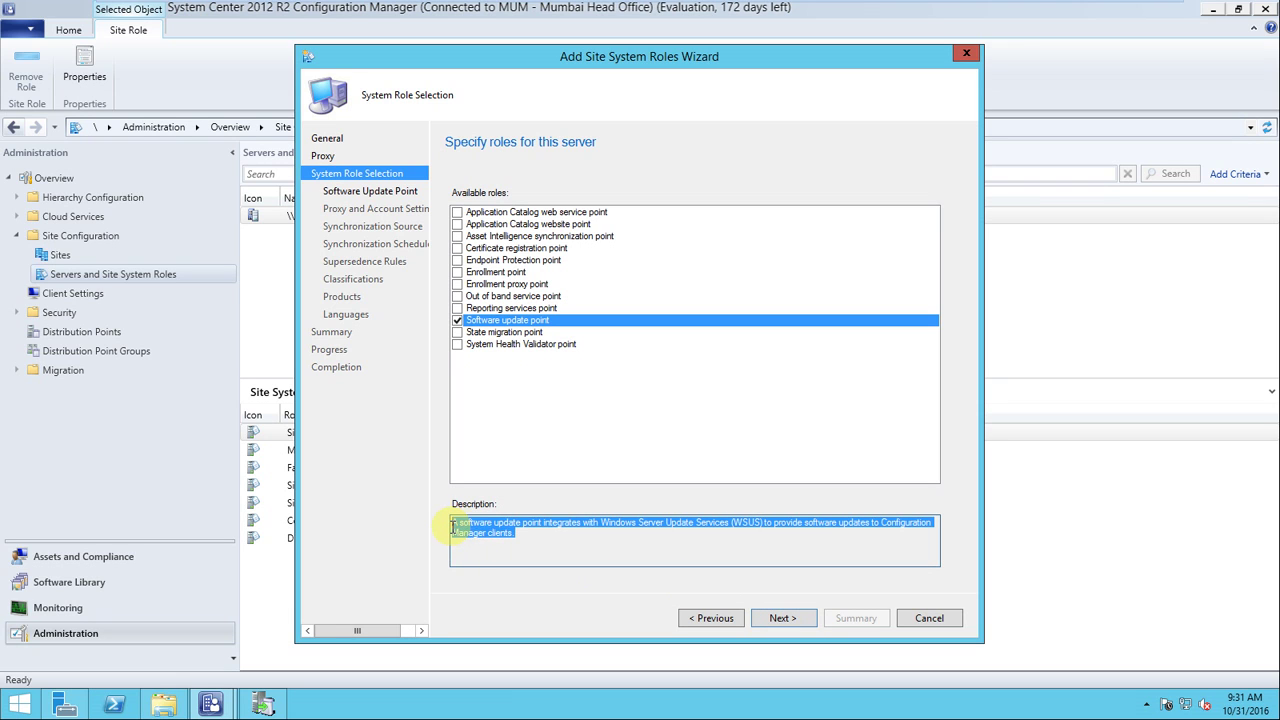
left_click(578, 545)
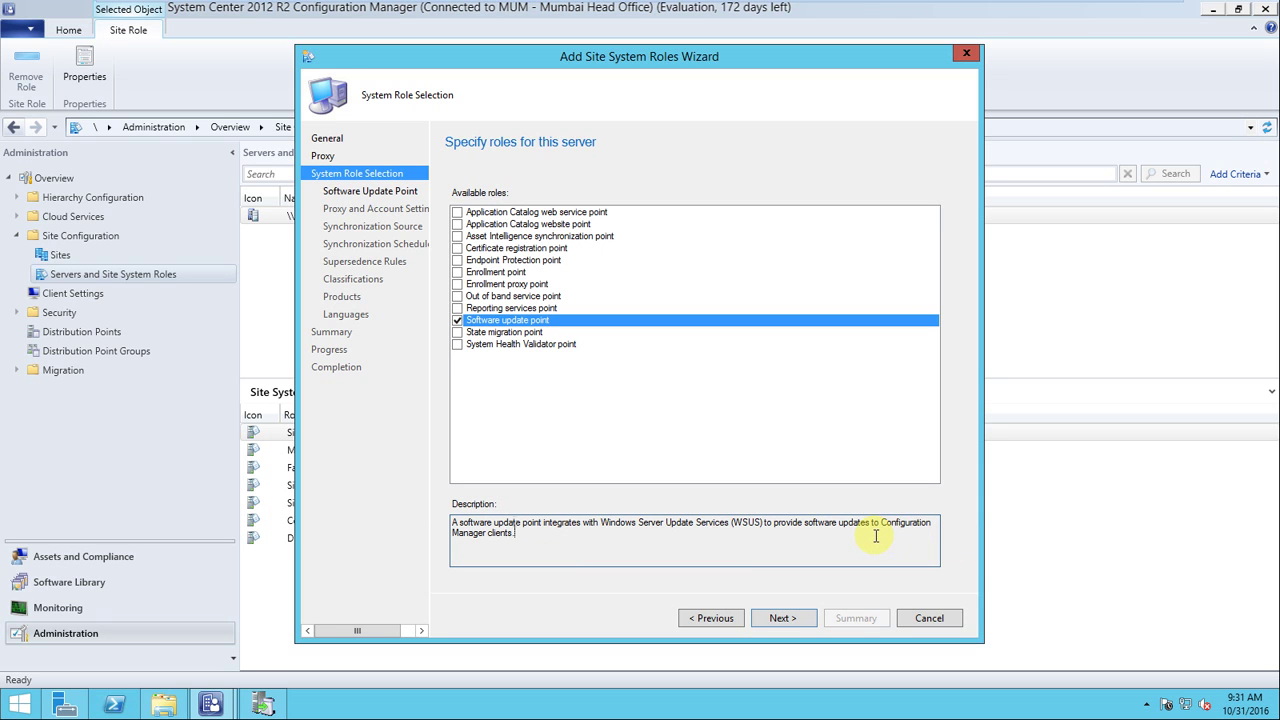
left_click(781, 618)
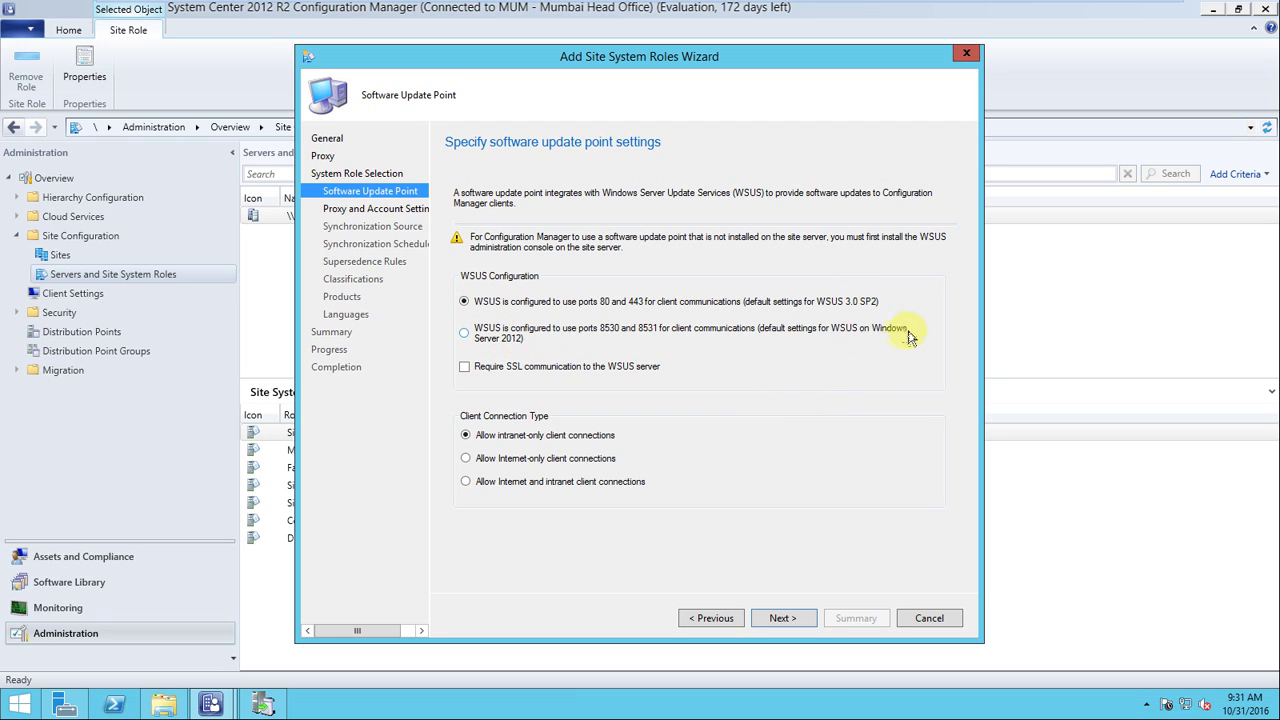
Select the Windows Server 2012 default WSUS ports 8530/8531 option under WSUS Configuration
left_click(466, 333)
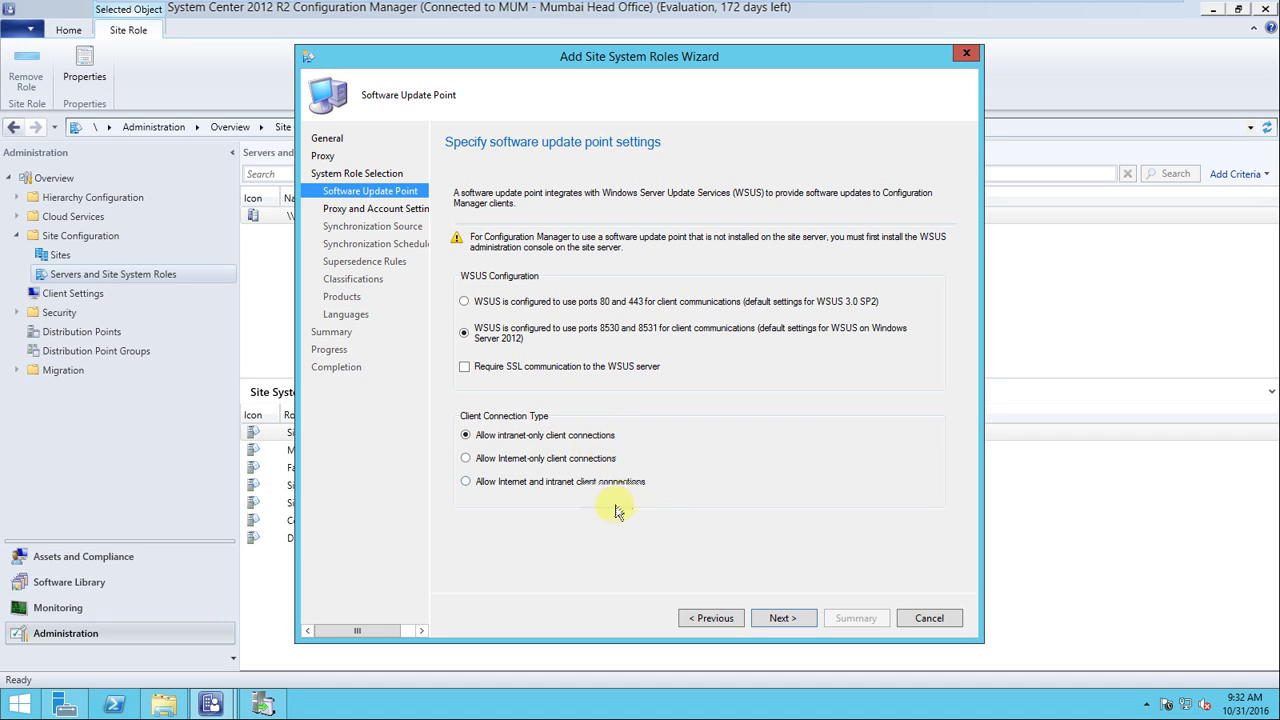
Require a WSUS Server Connection account and start defining a new account for it
left_click(766, 618)
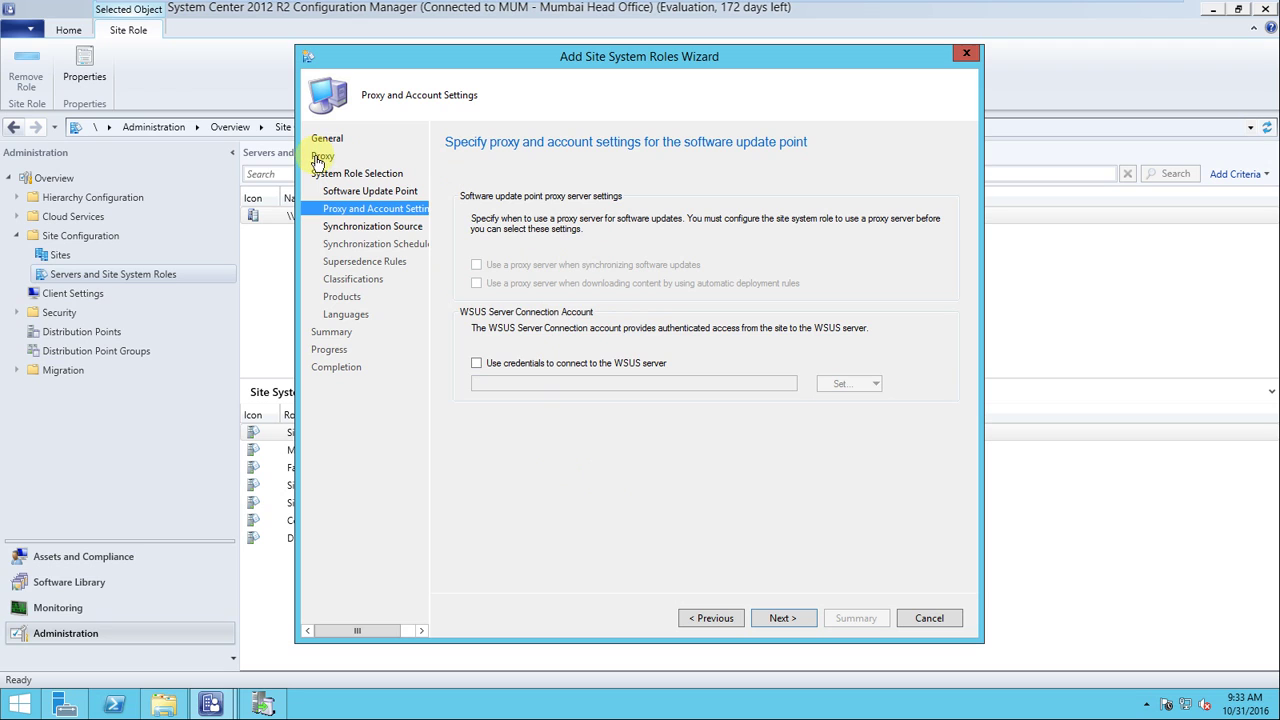
left_click(476, 364)
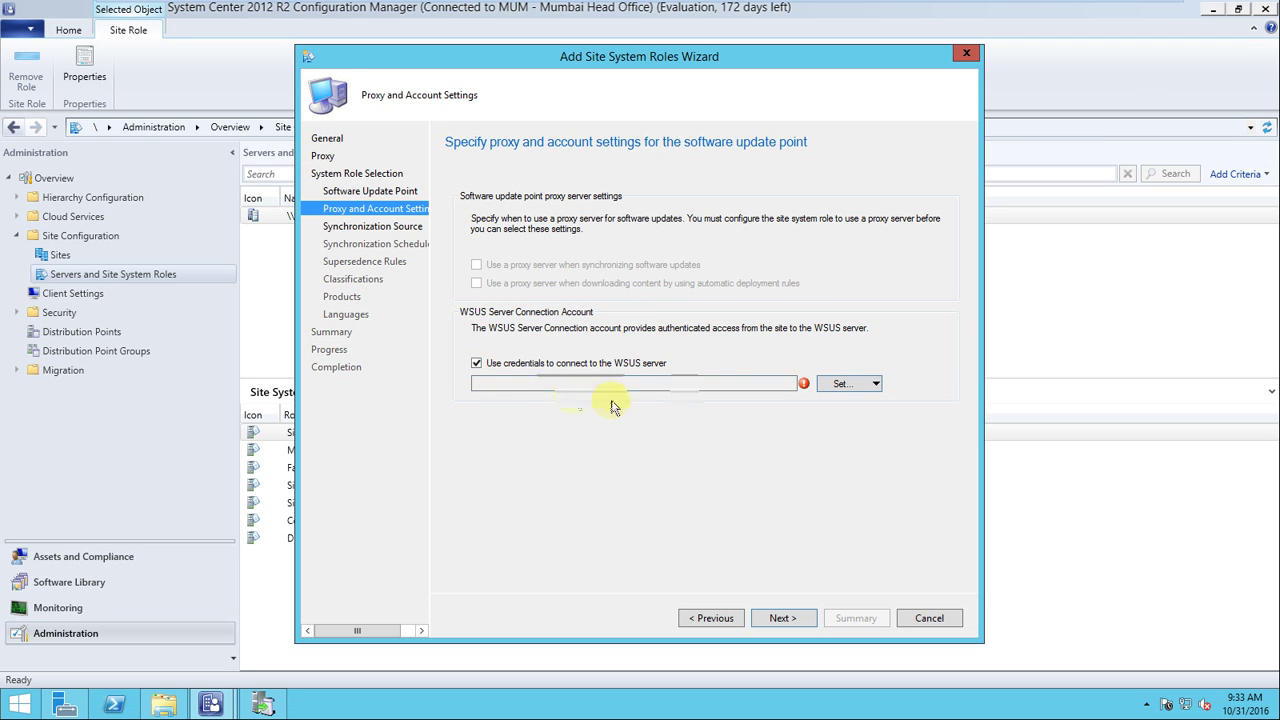
left_click(849, 384)
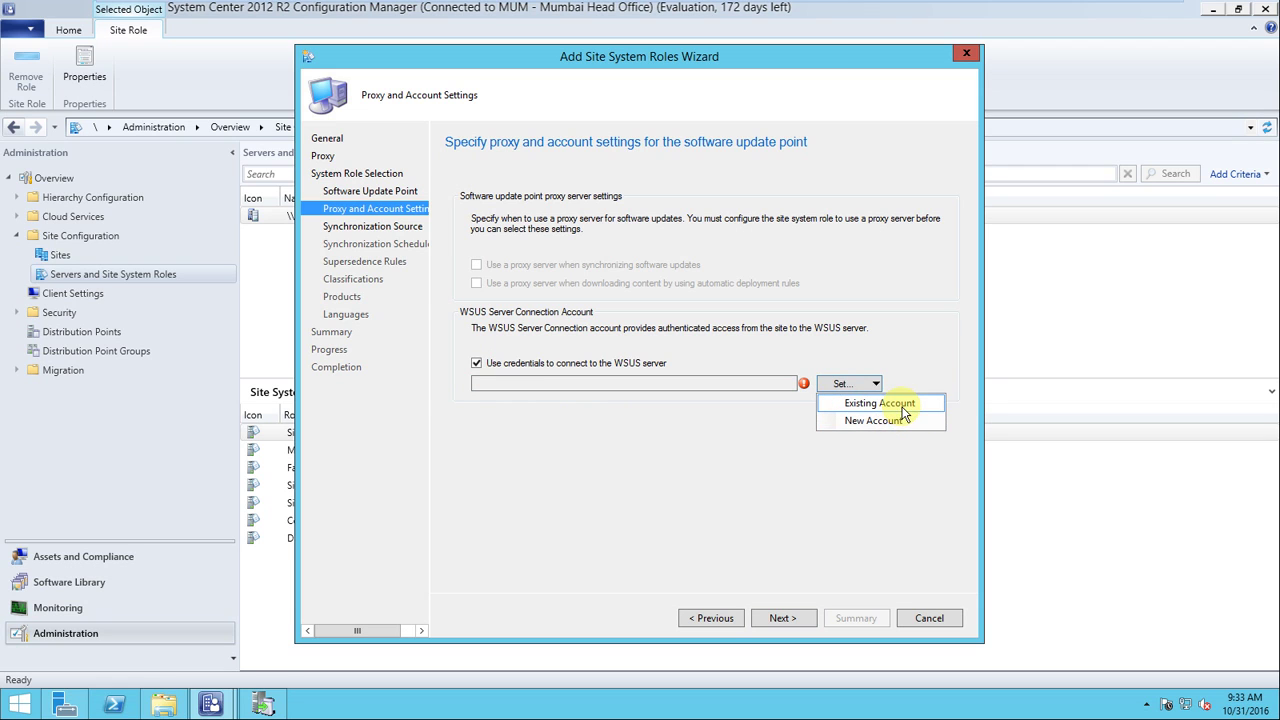
left_click(898, 421)
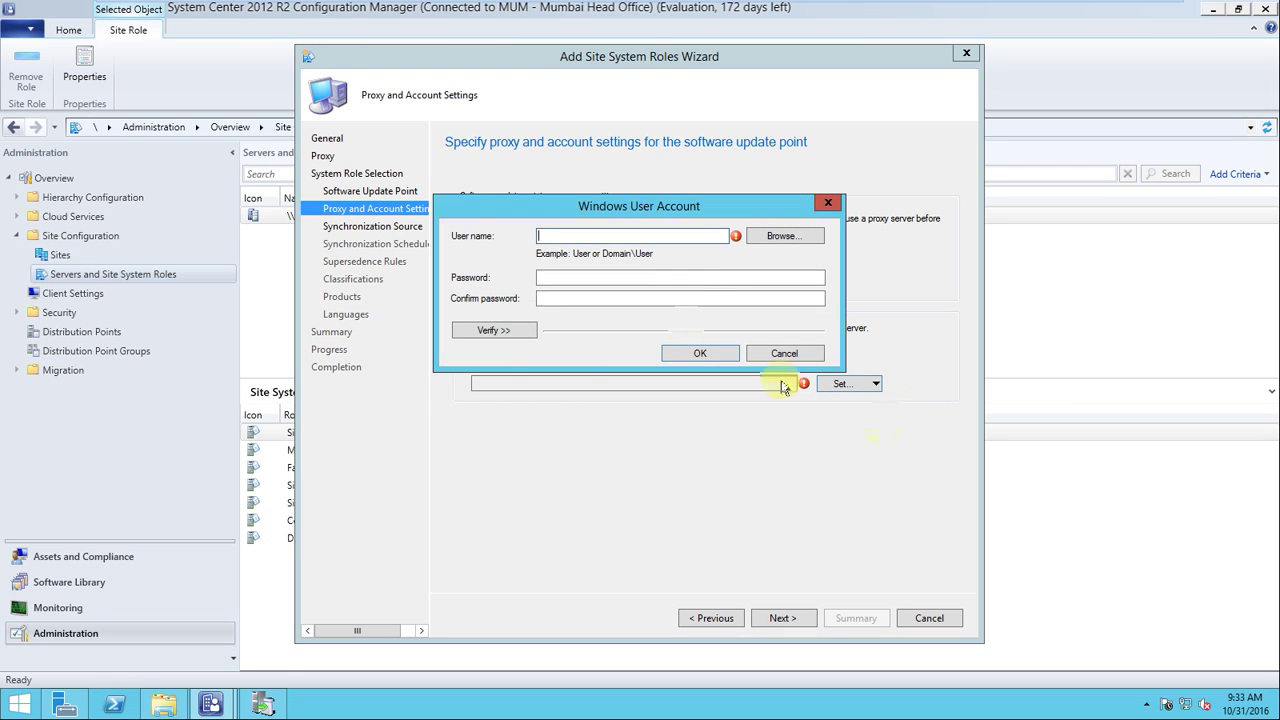
Look up the domain administrator as the user name and enter its password twice
left_click(777, 240)
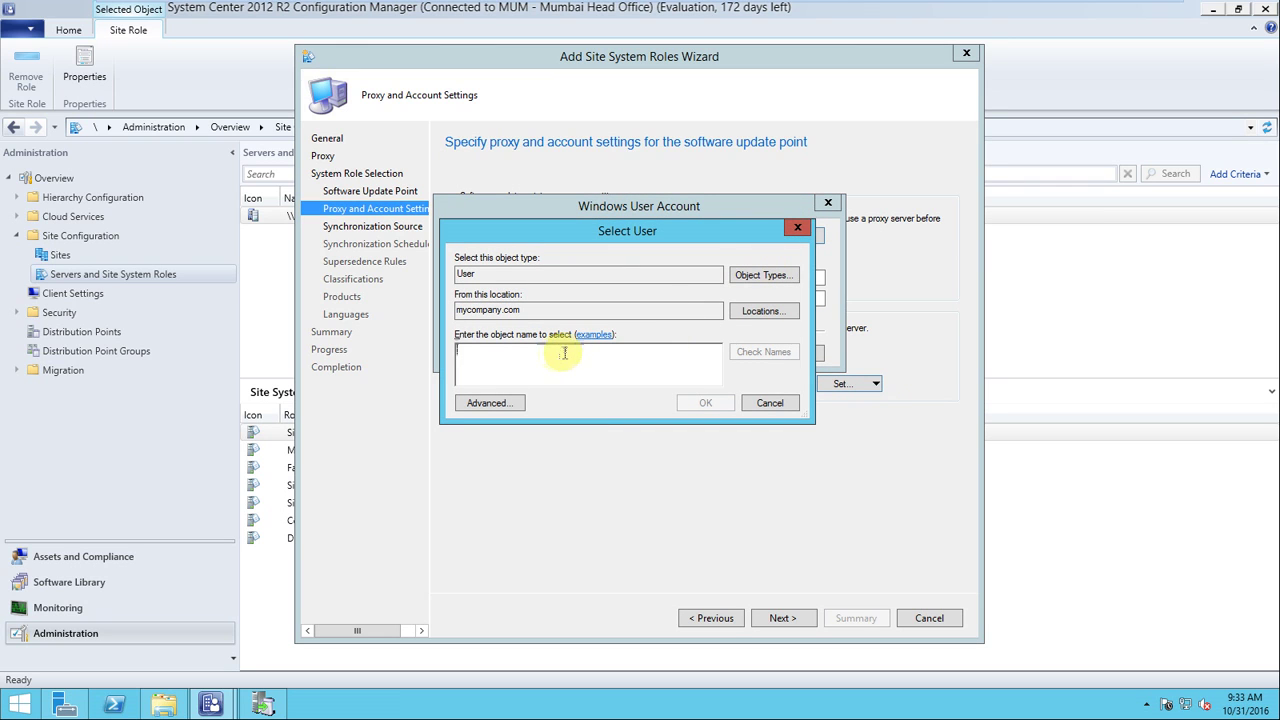
type("mu")
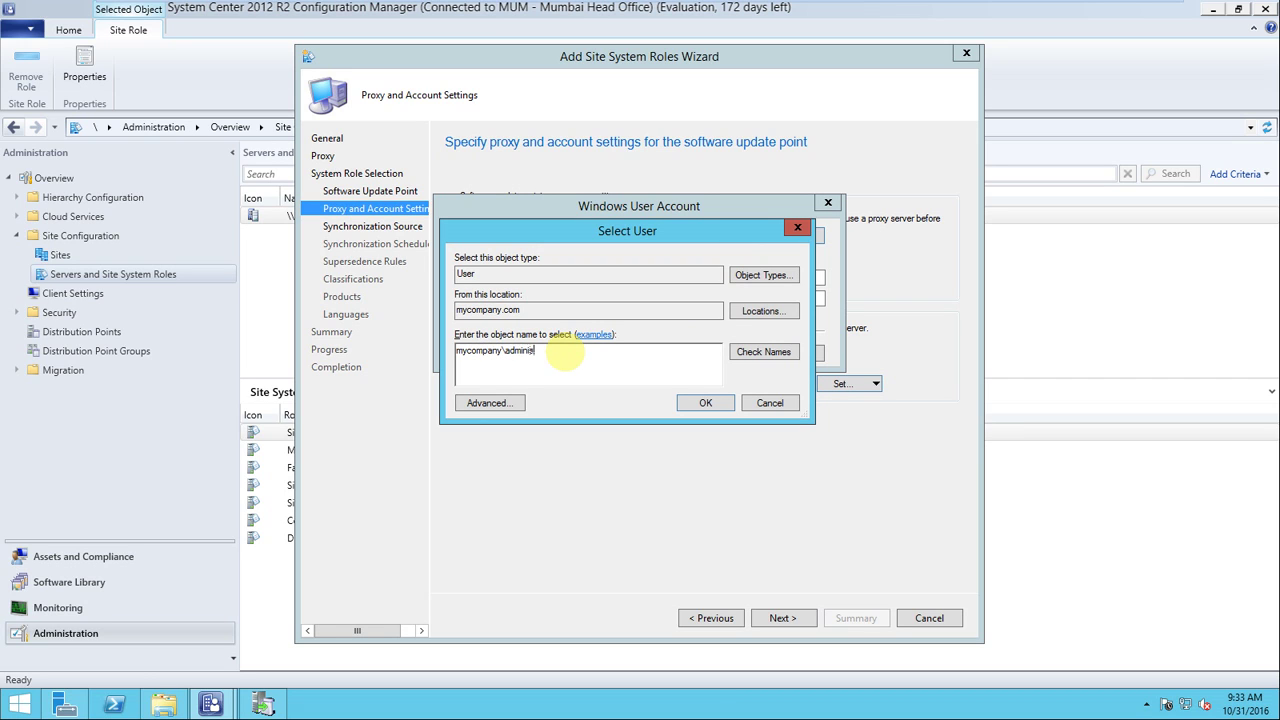
left_click(776, 352)
left_click(709, 406)
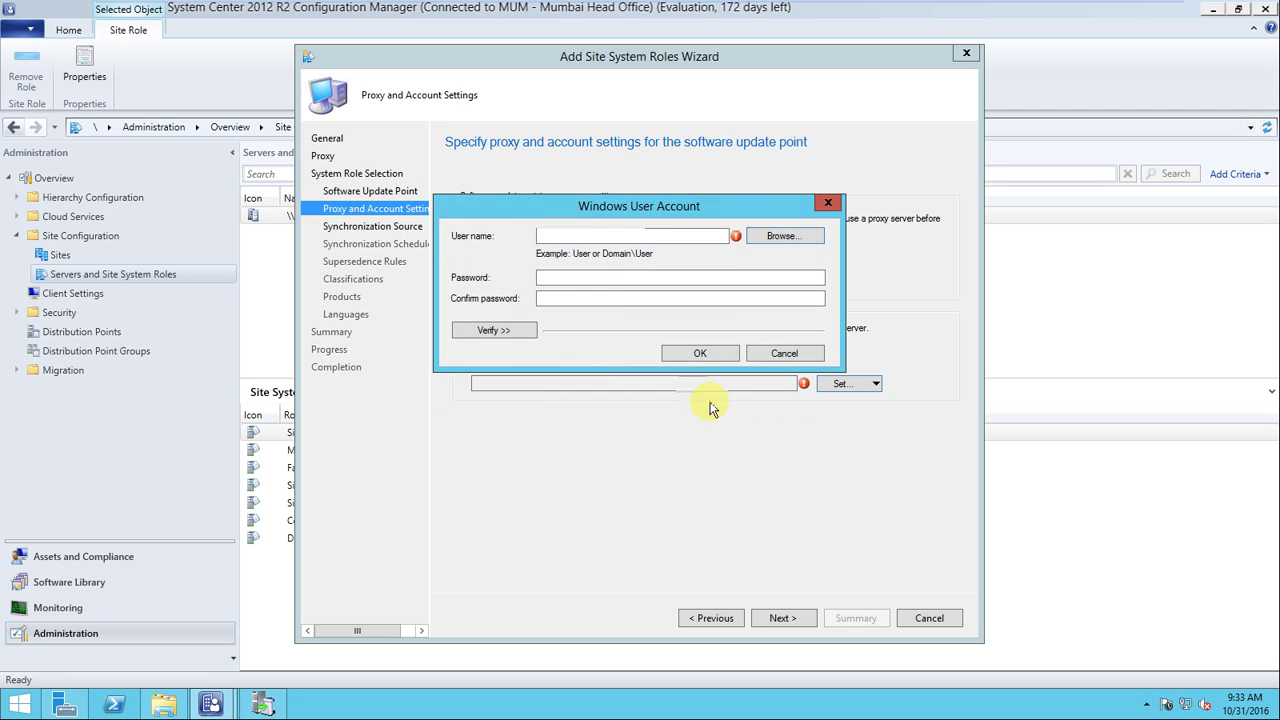
left_click(612, 277)
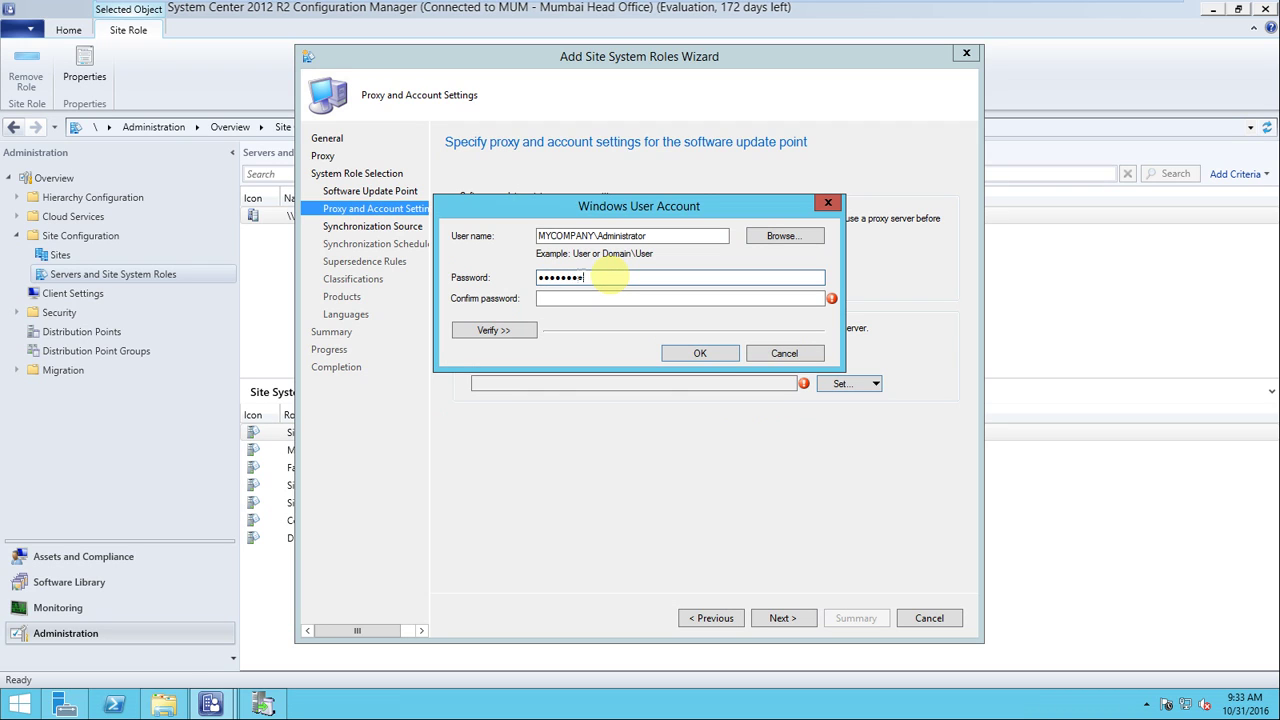
key("Tab")
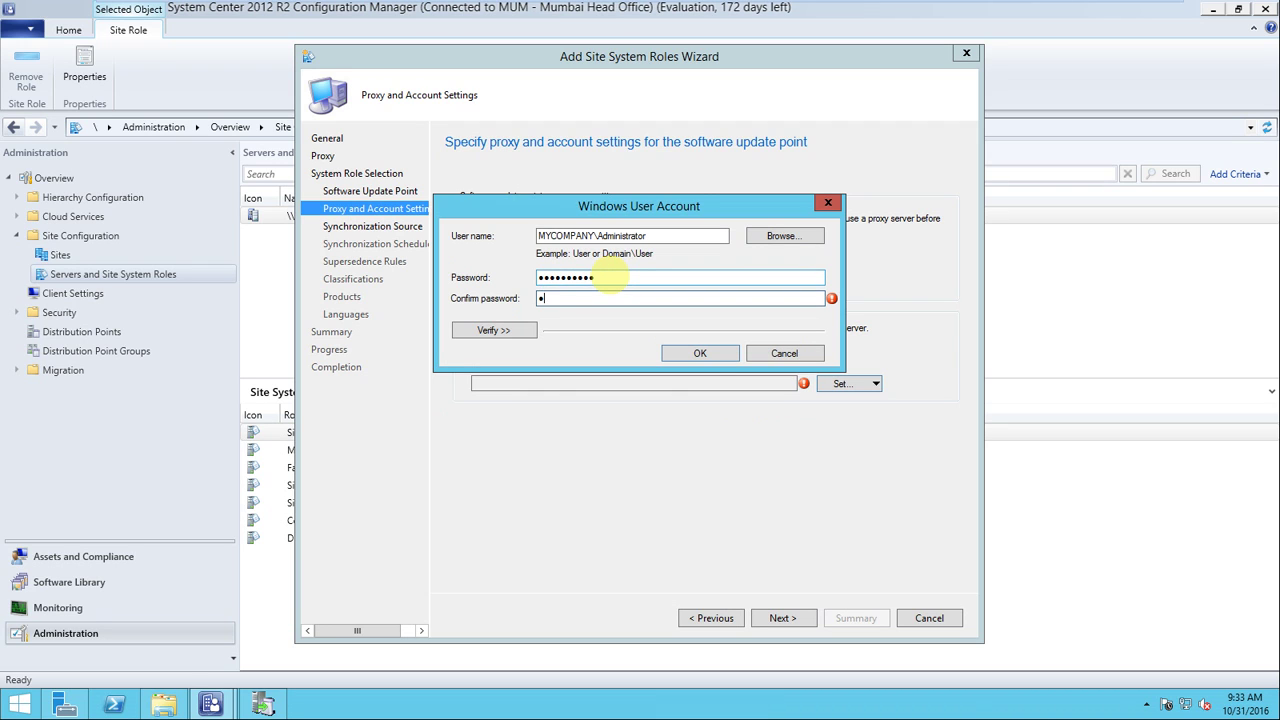
type("**********")
Test the connection, dismiss the invalid proxy name error, and accept the account
left_click(494, 331)
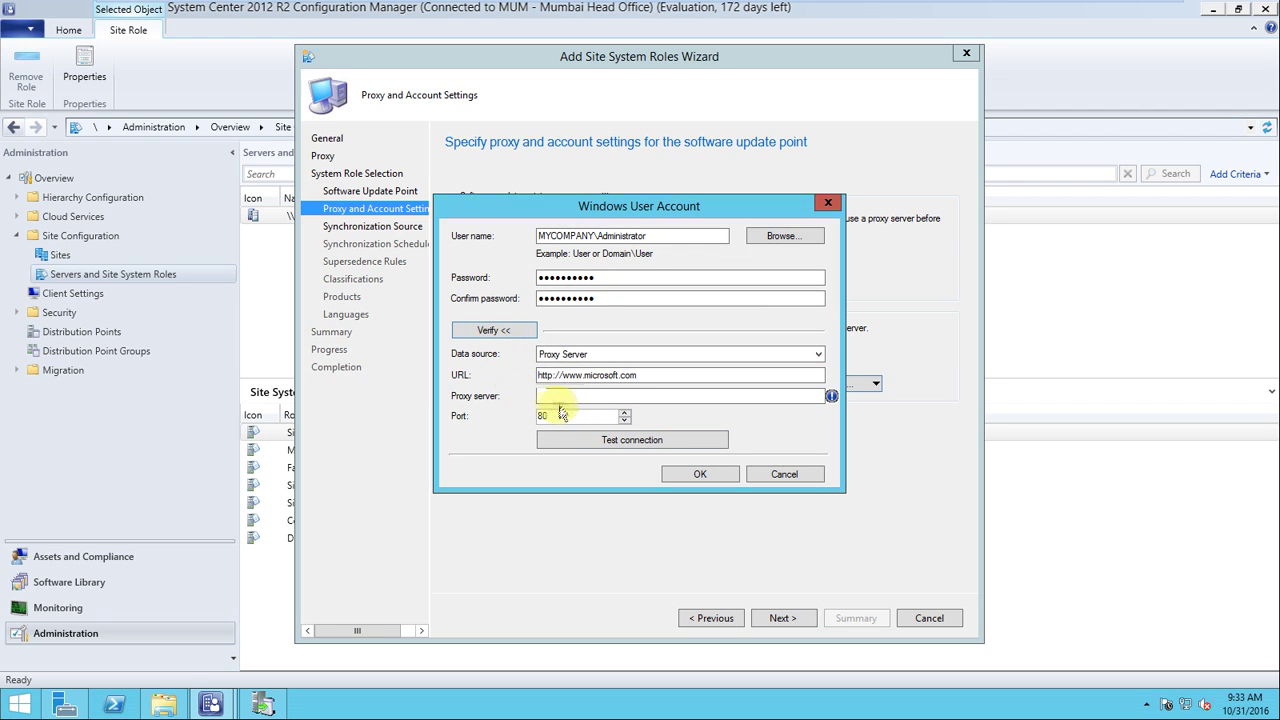
left_click(630, 440)
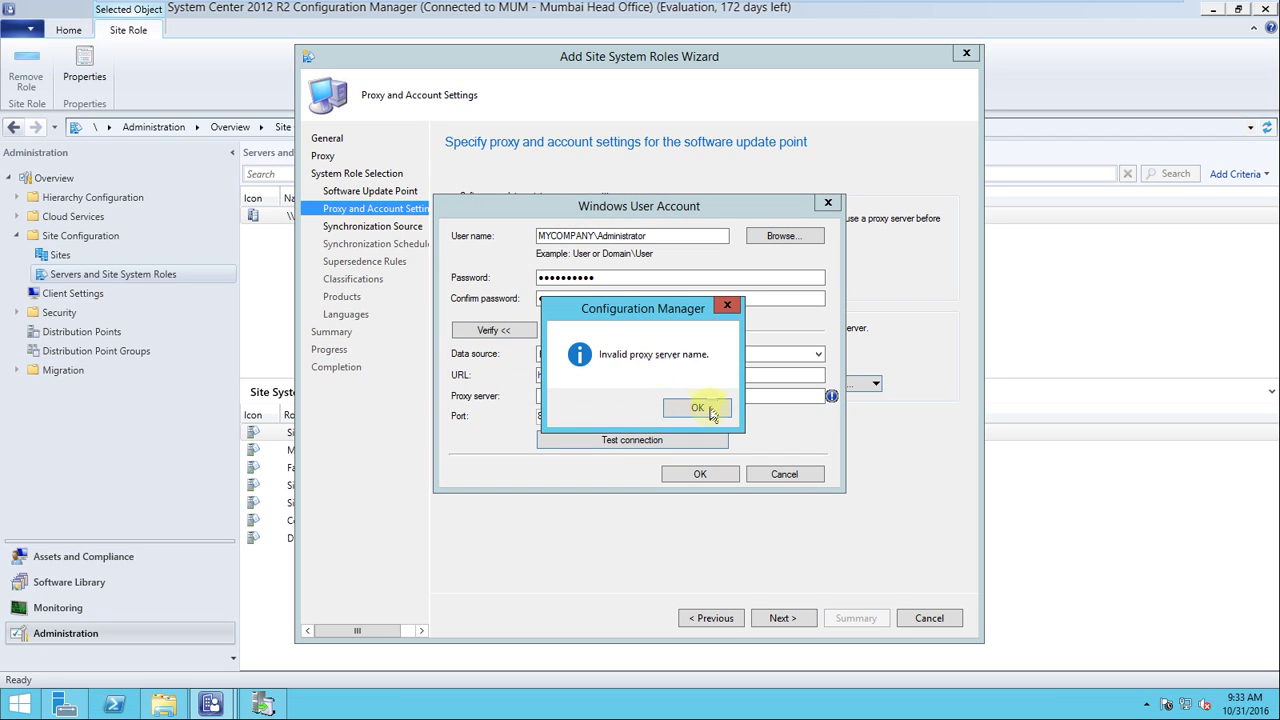
left_click(697, 408)
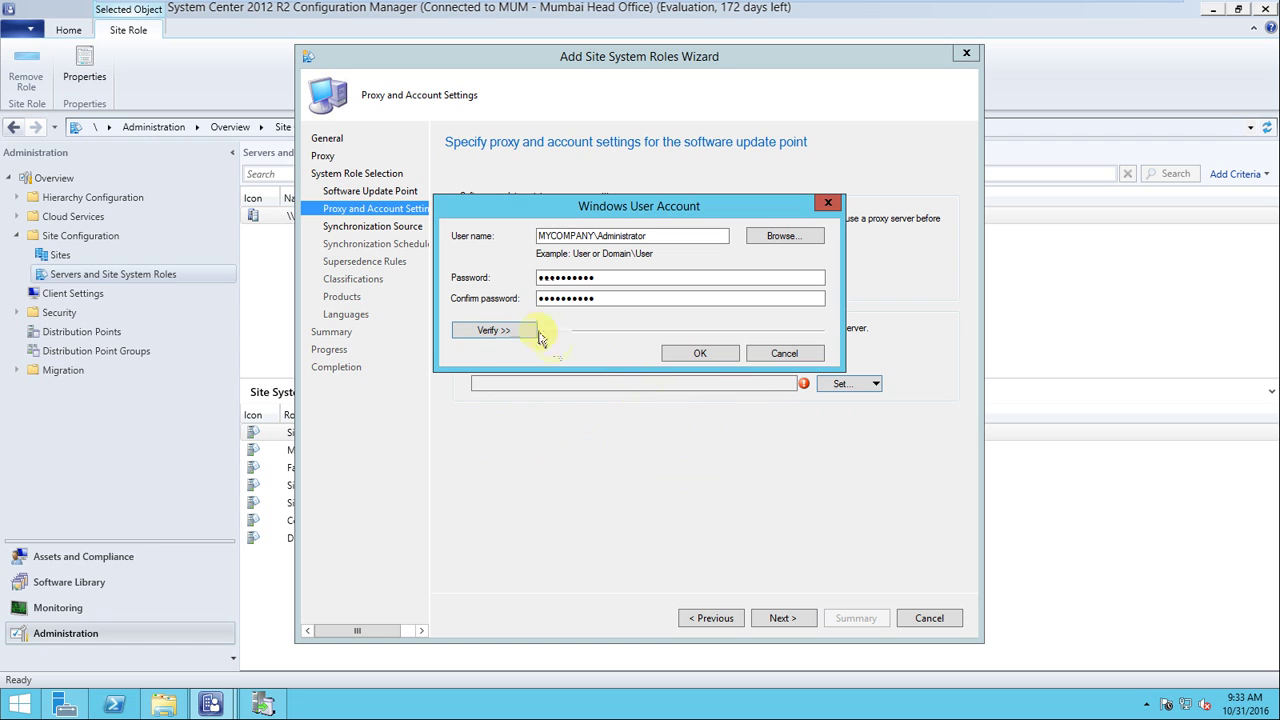
left_click(700, 354)
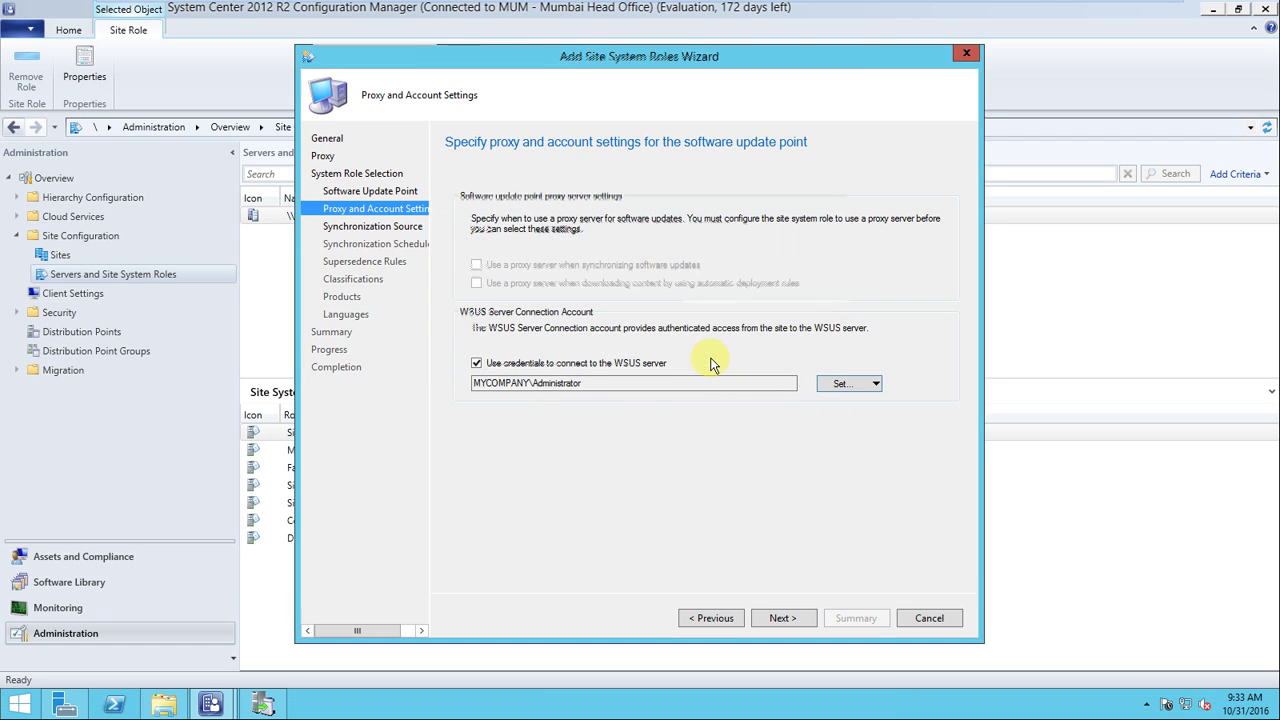
Advance to Synchronization Source, keeping Microsoft Update as source with no WSUS reporting events
left_click(798, 621)
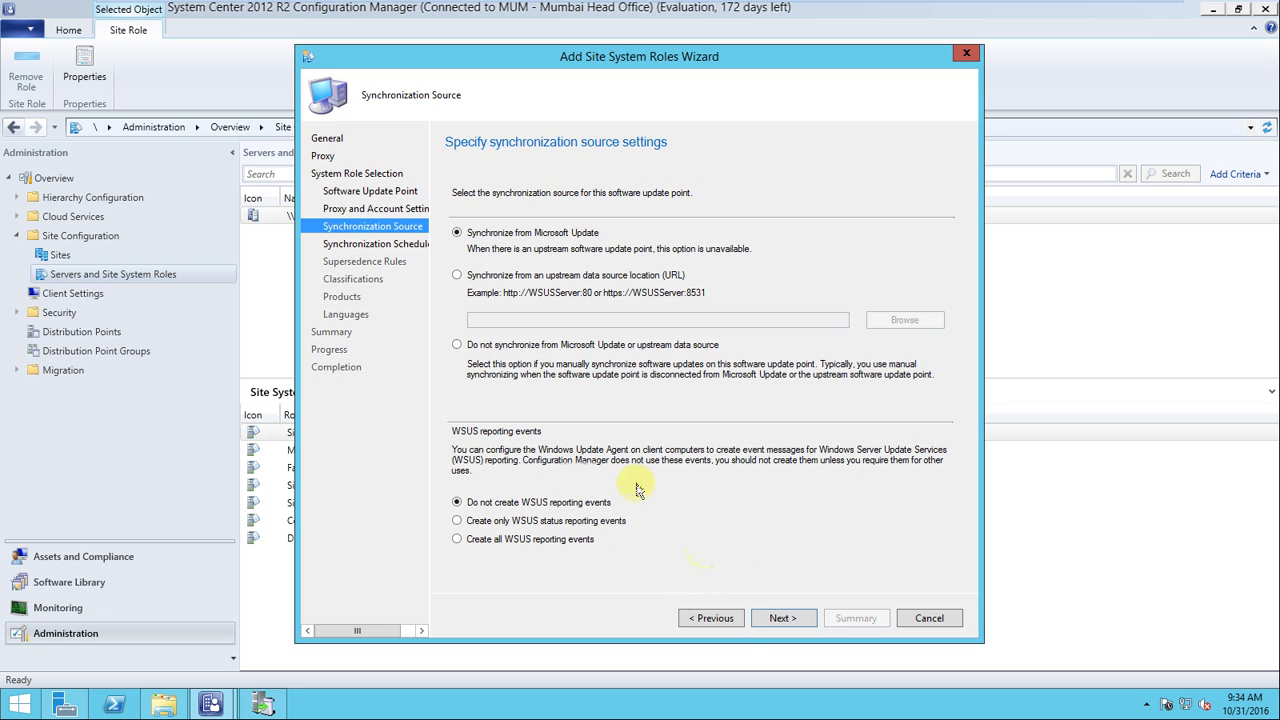
Enable synchronization every 7 days with alerts on sync failure
left_click(783, 618)
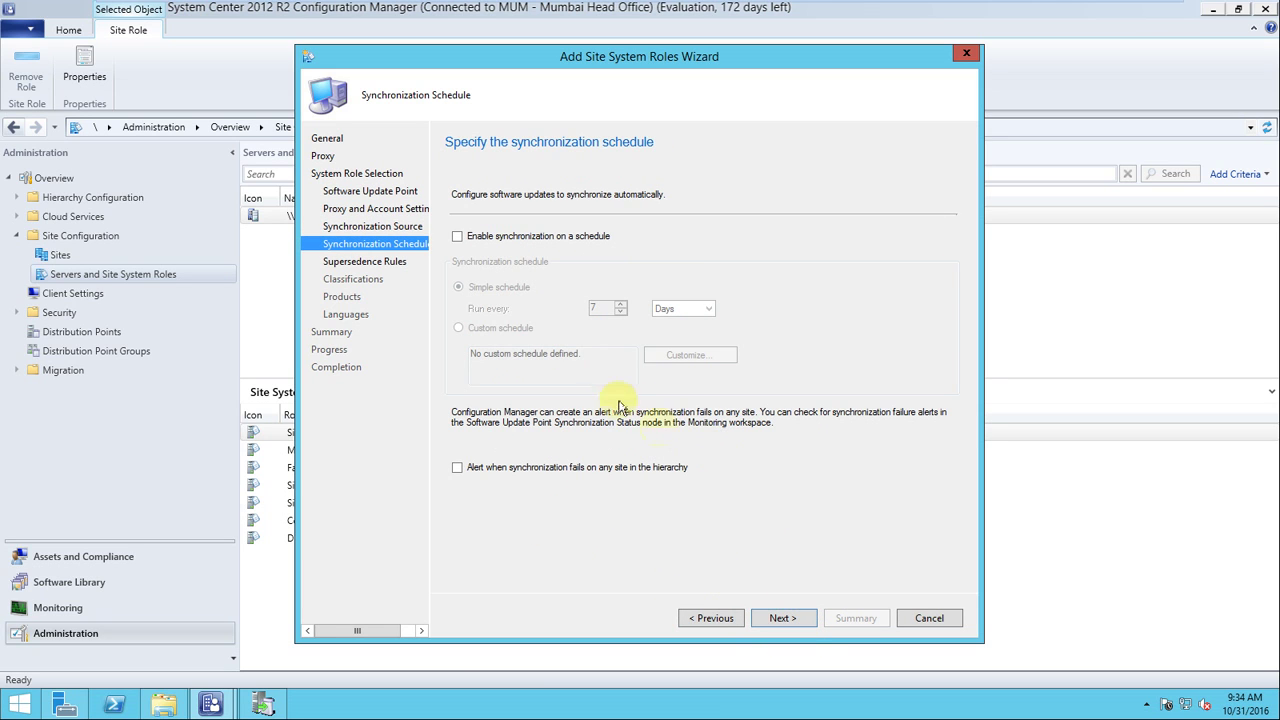
left_click(457, 236)
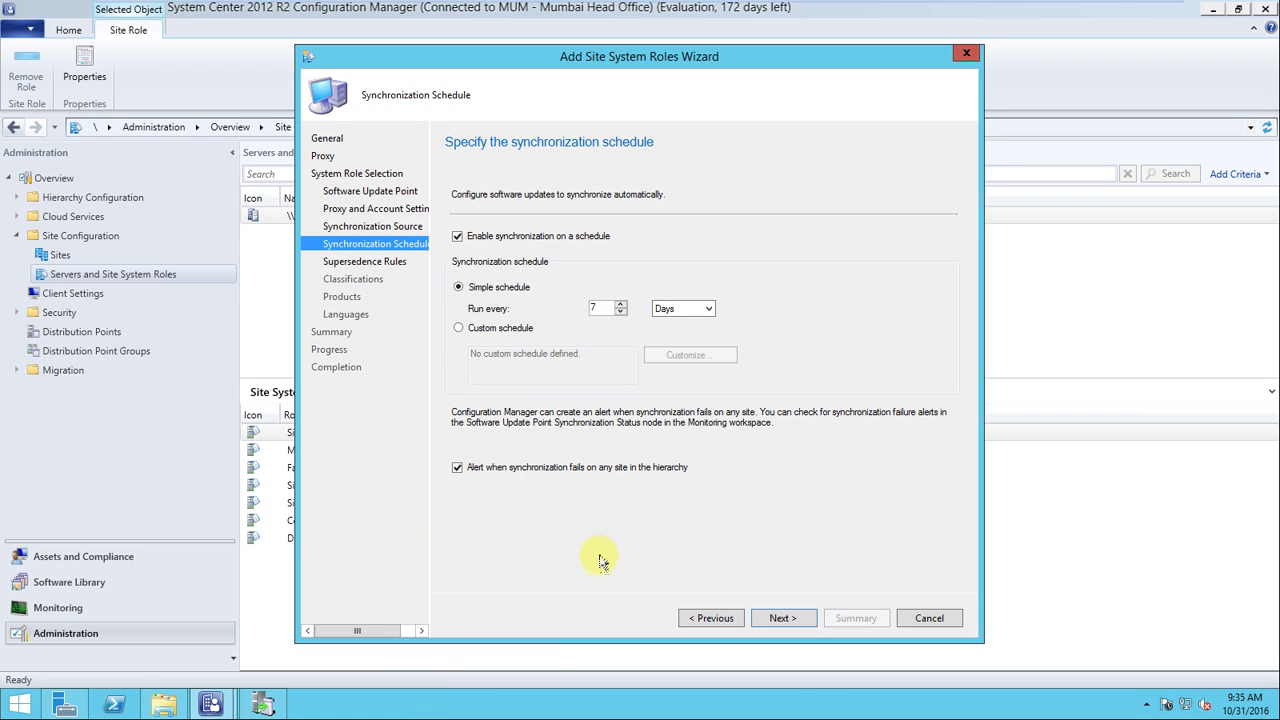
left_click(777, 620)
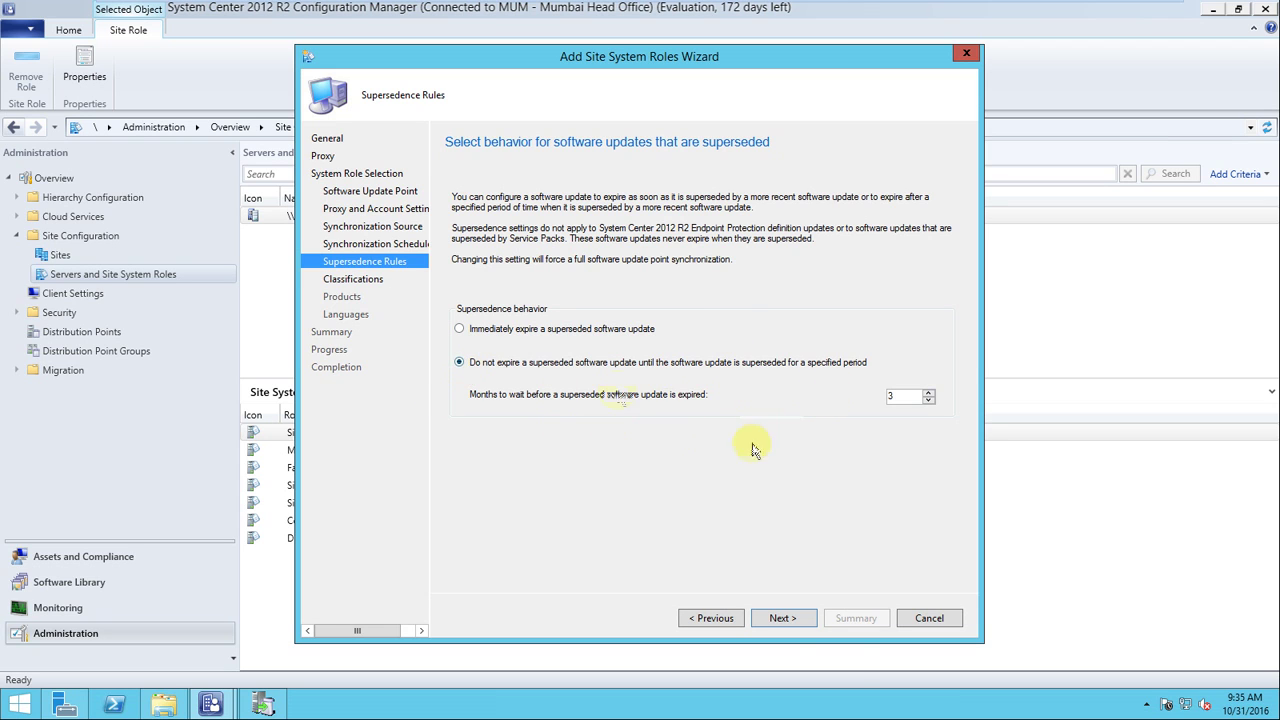
Keep superseded updates unexpired for 3 months and proceed to Classifications
left_click(784, 619)
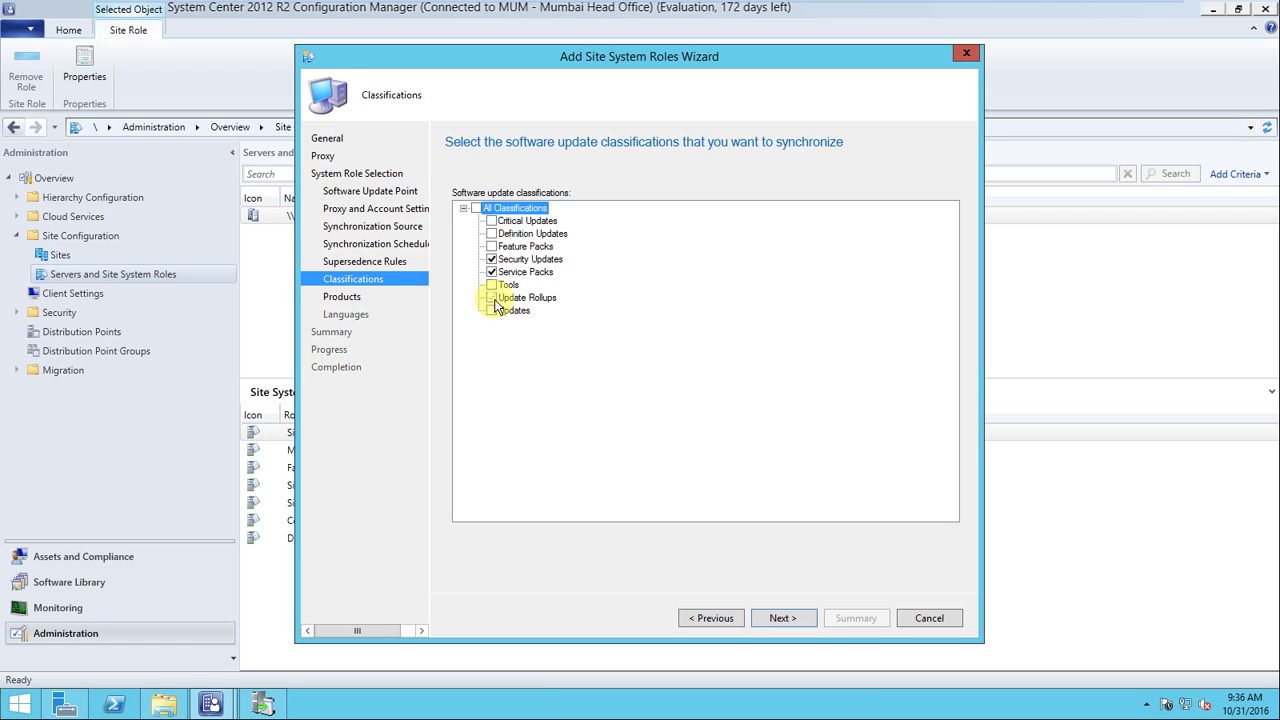
Untick Service Packs and leave Critical Updates unchecked so only Security Updates remains
left_click(498, 274)
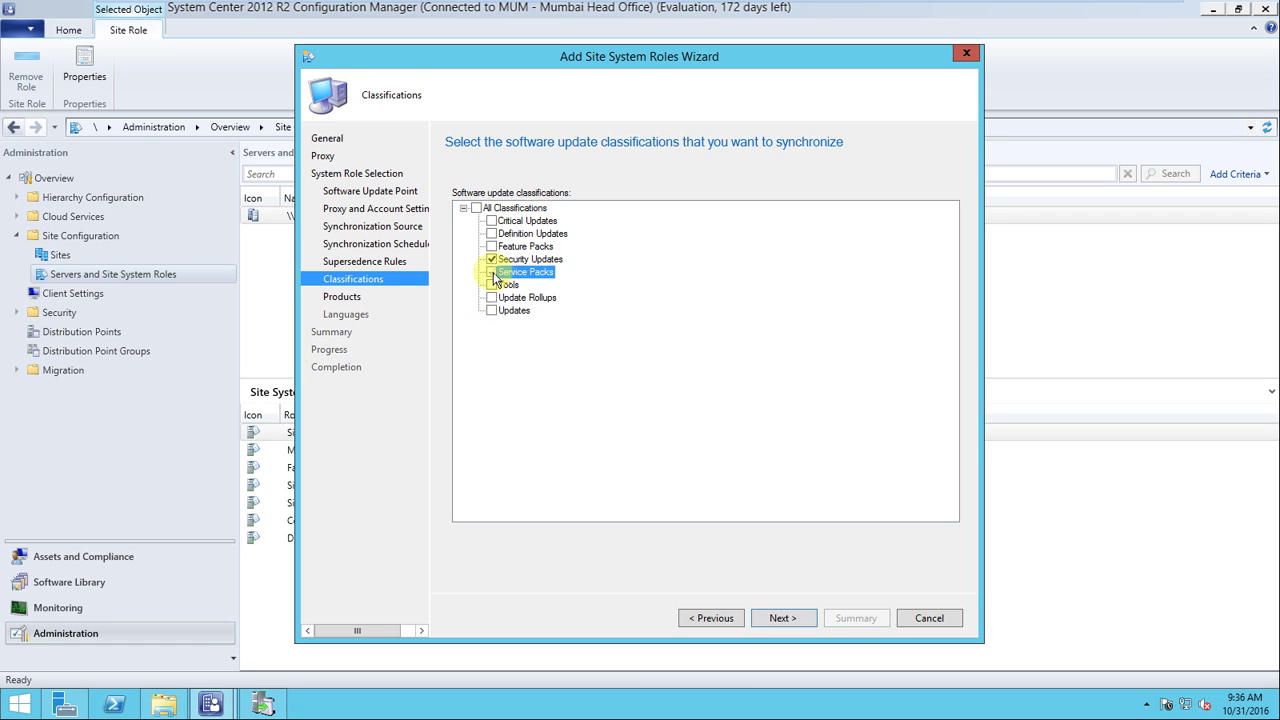
left_click(492, 221)
left_click(492, 221)
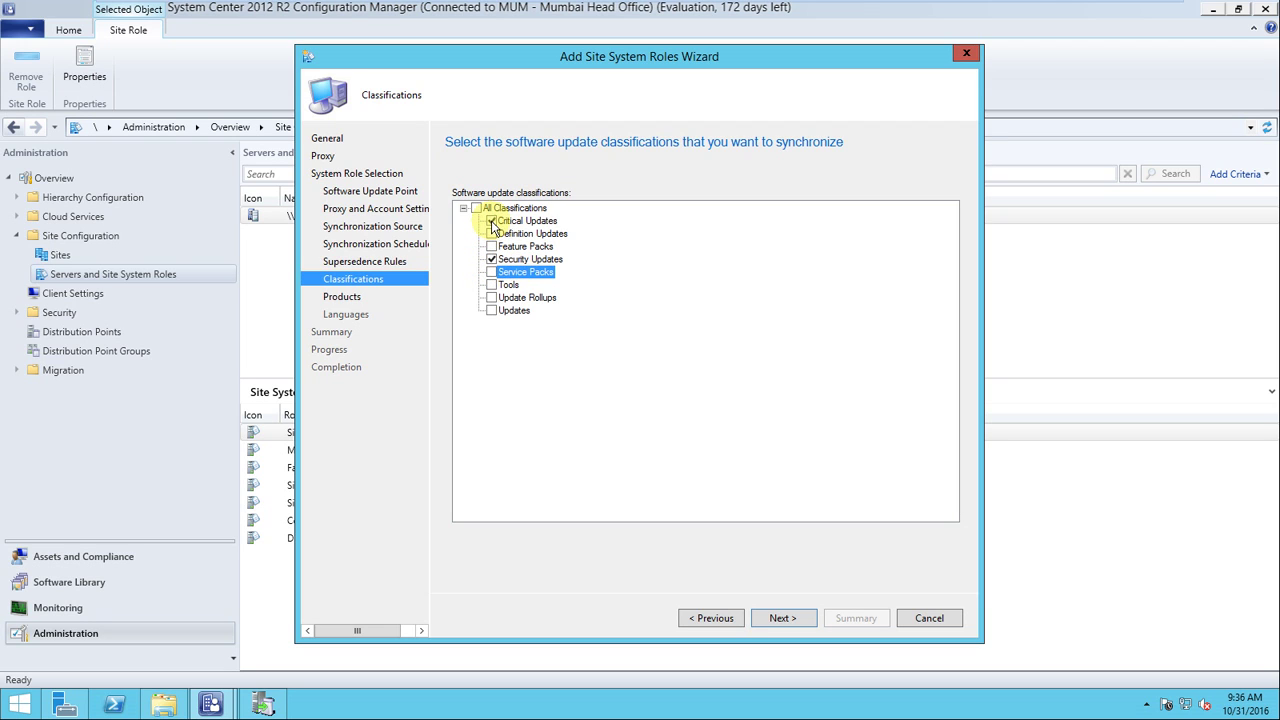
left_click(492, 221)
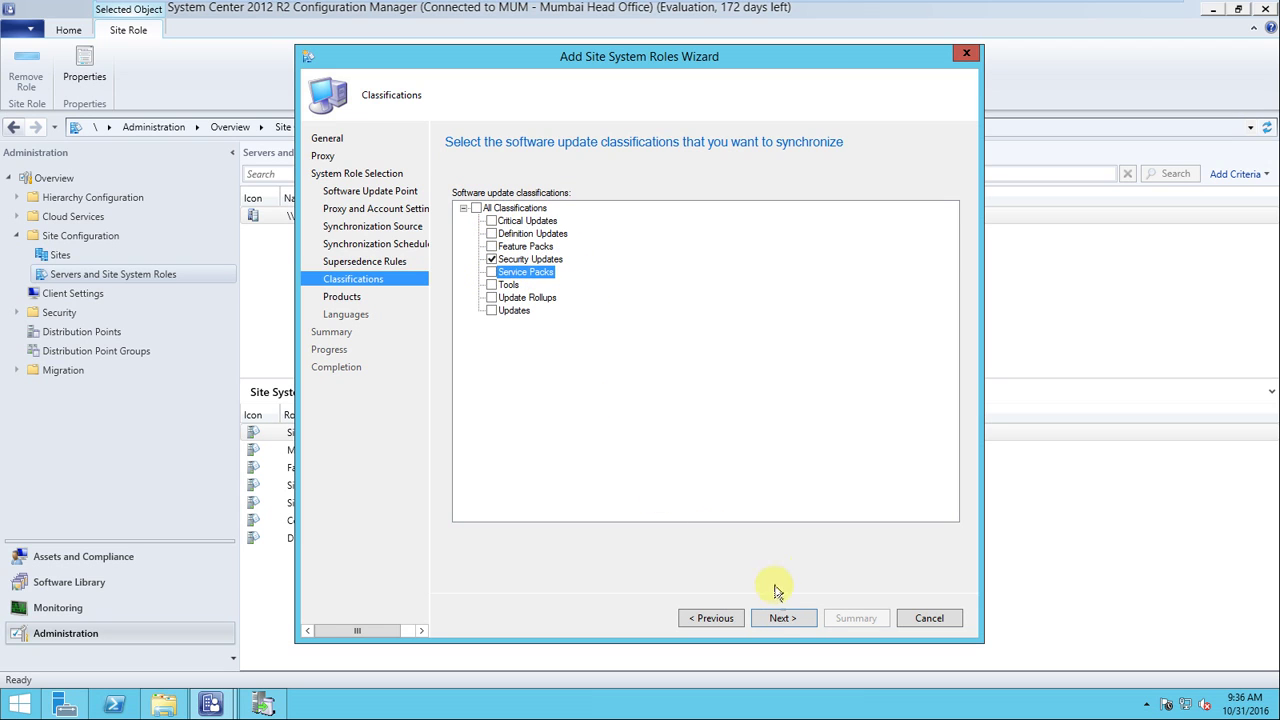
left_click(781, 617)
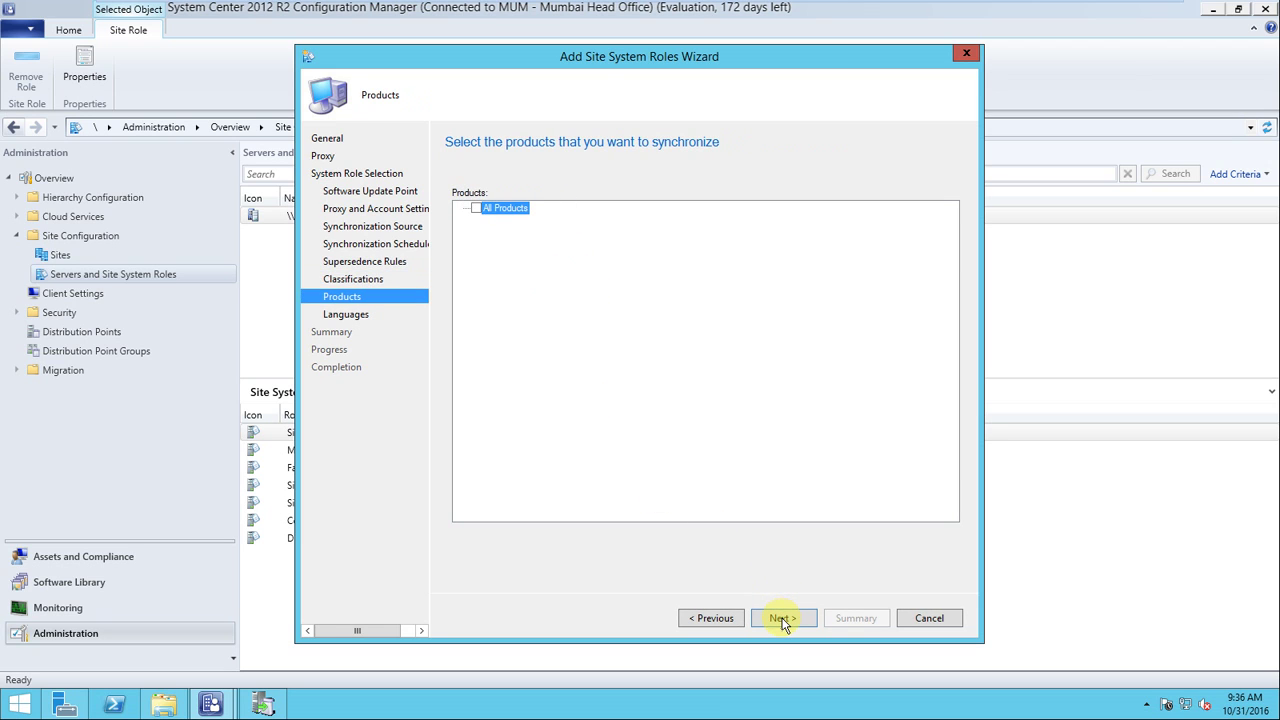
Expand the Windows products and untick Defender, IE installers, Server 2003/2008/2012, Vista and XP
left_click(464, 209)
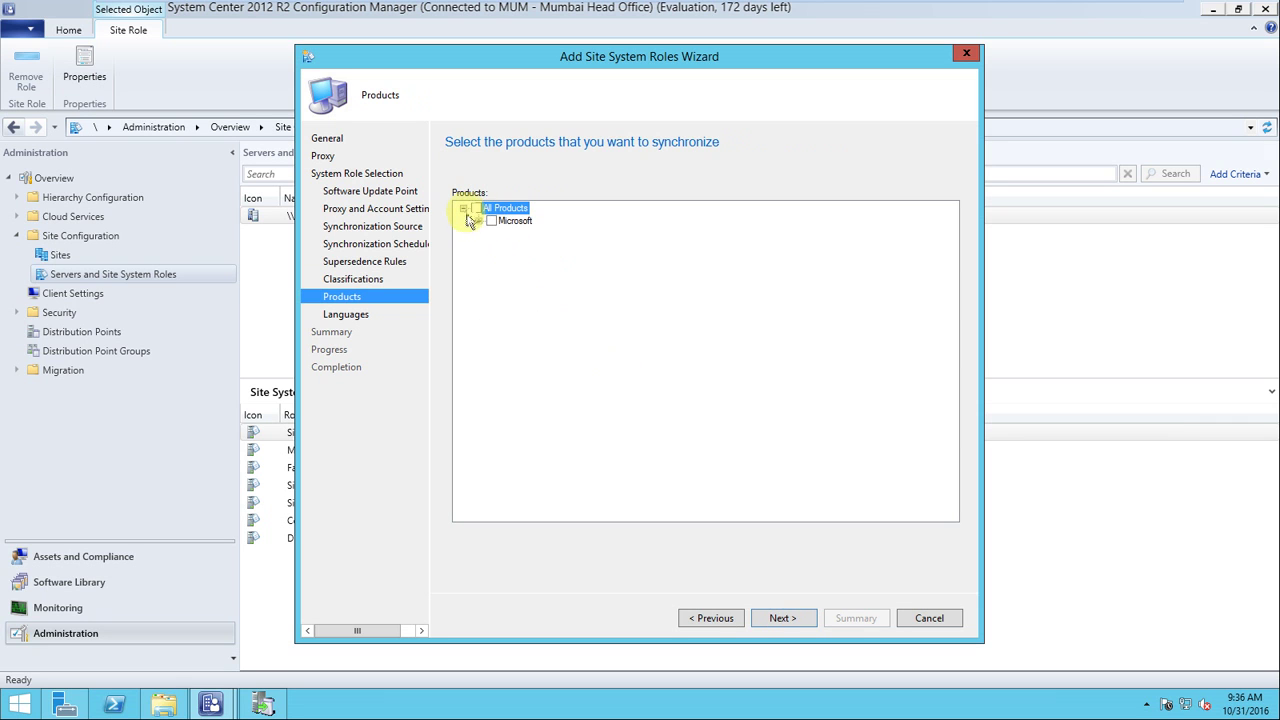
left_click(478, 221)
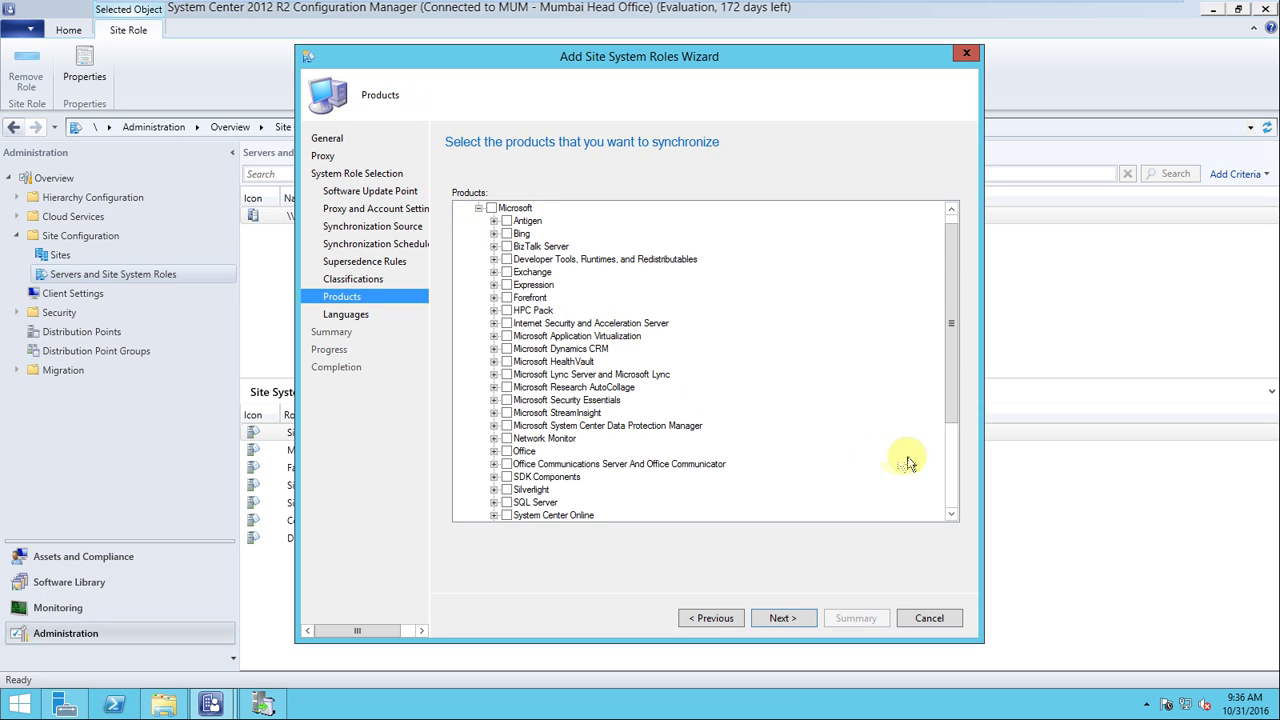
scroll(938, 455, "down", 1)
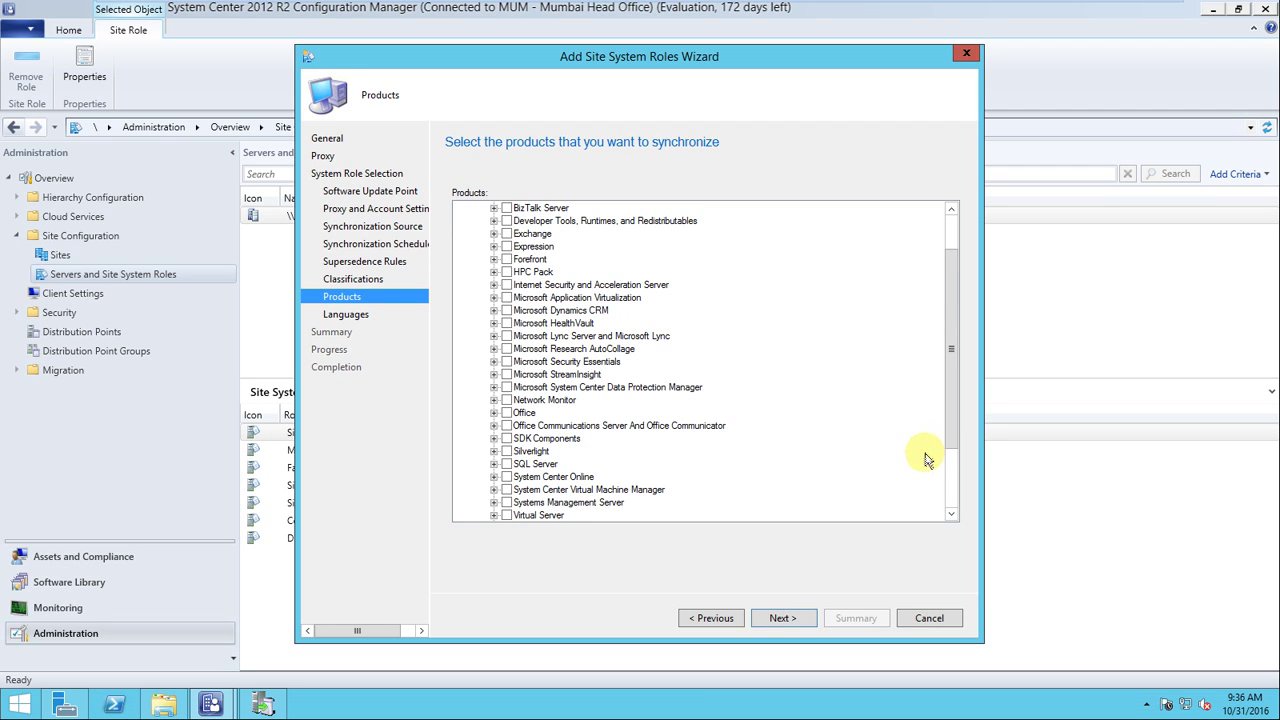
scroll(925, 459, "down", 3)
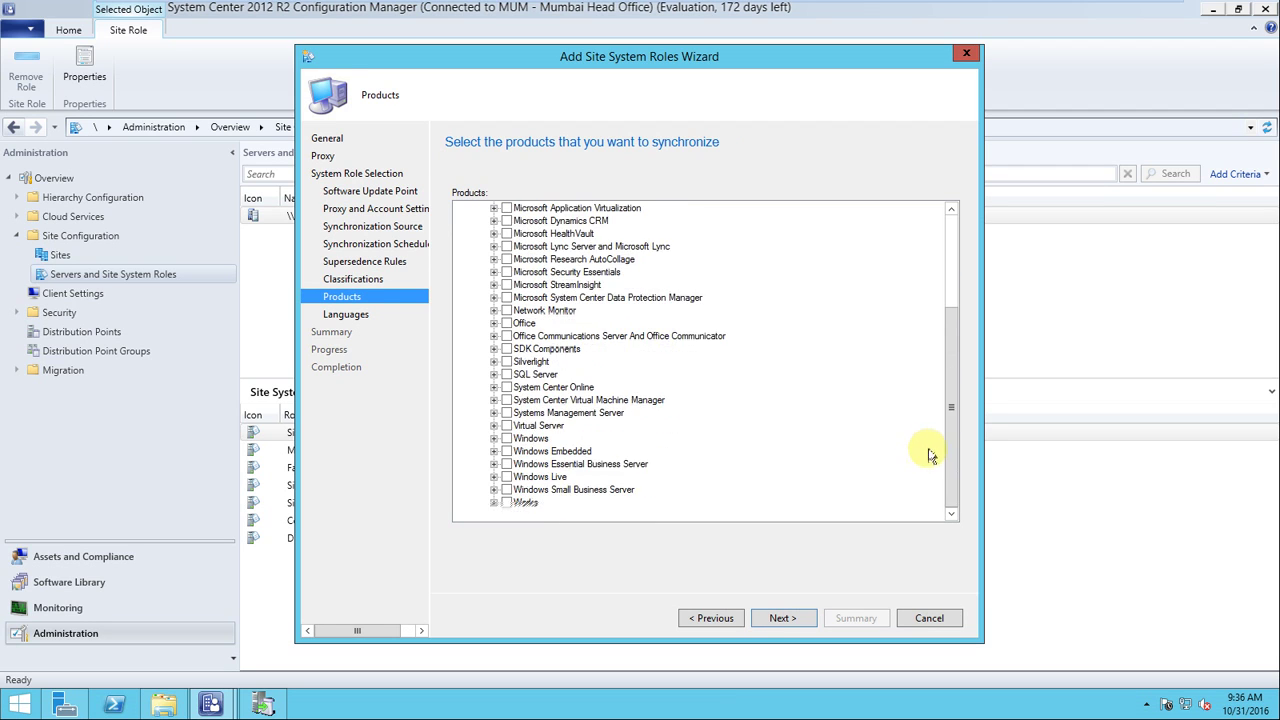
left_click(494, 439)
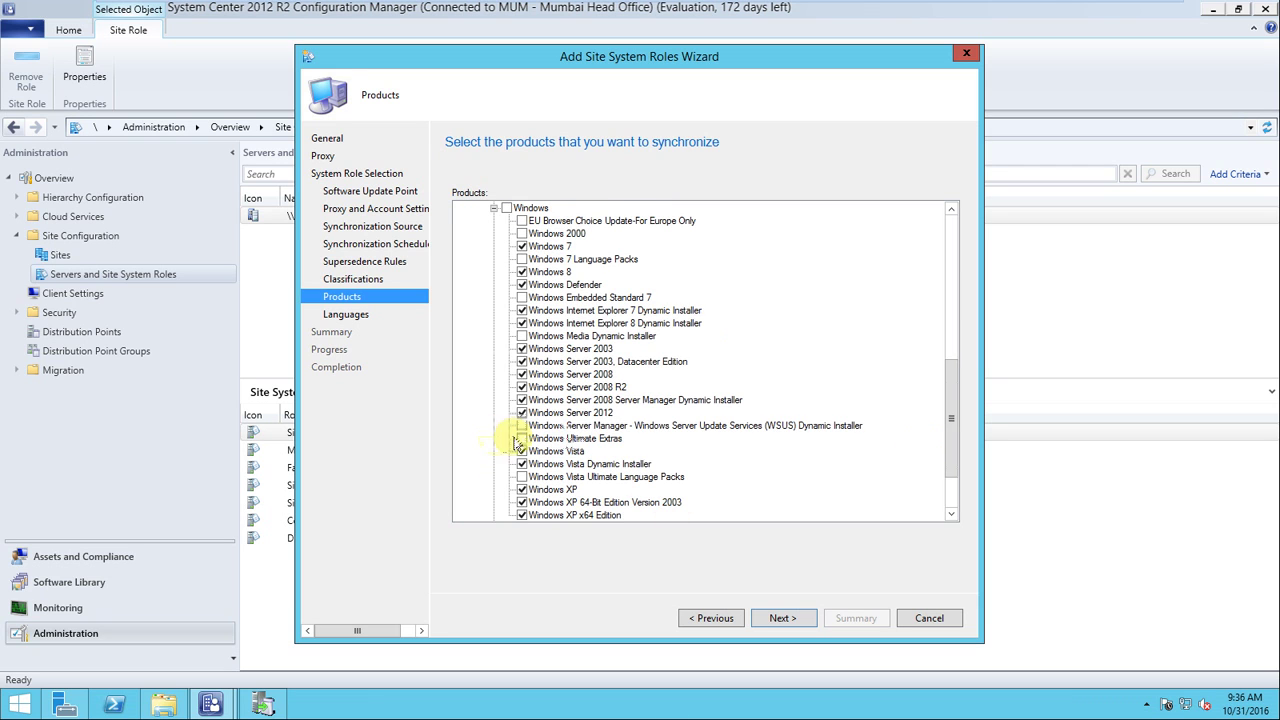
left_click(522, 284)
left_click(522, 310)
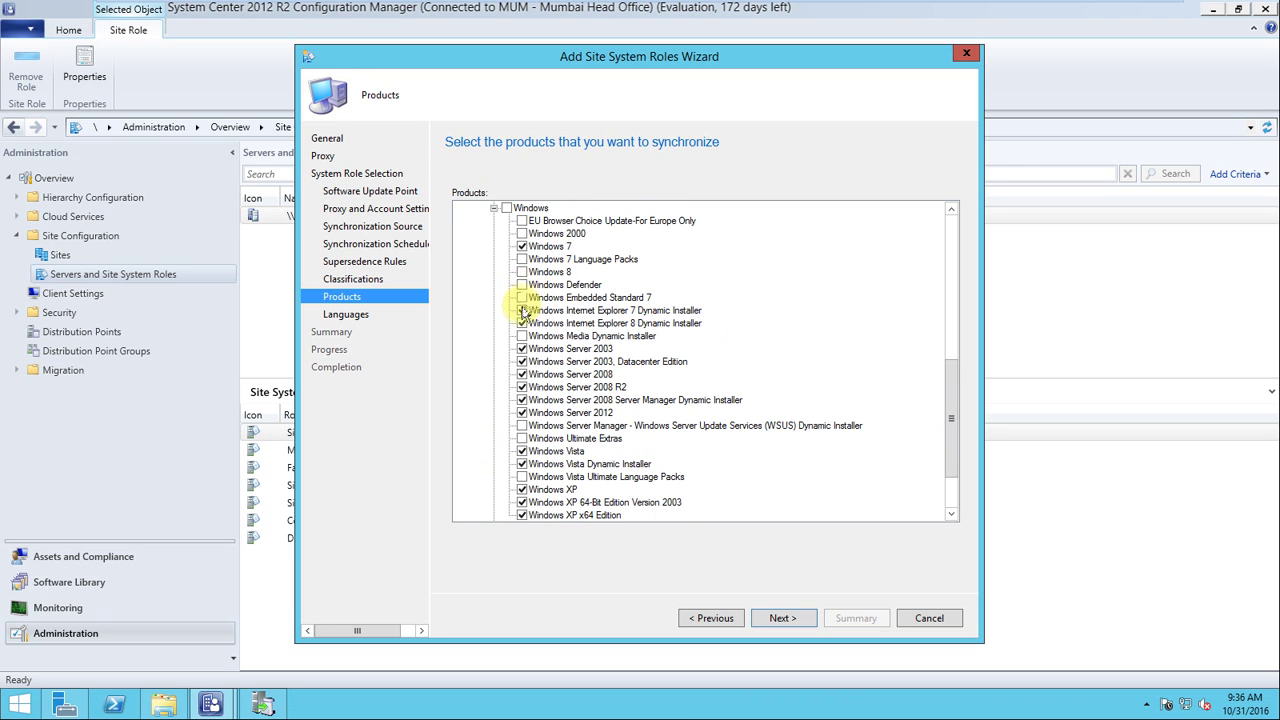
left_click(522, 323)
left_click(522, 348)
left_click(522, 361)
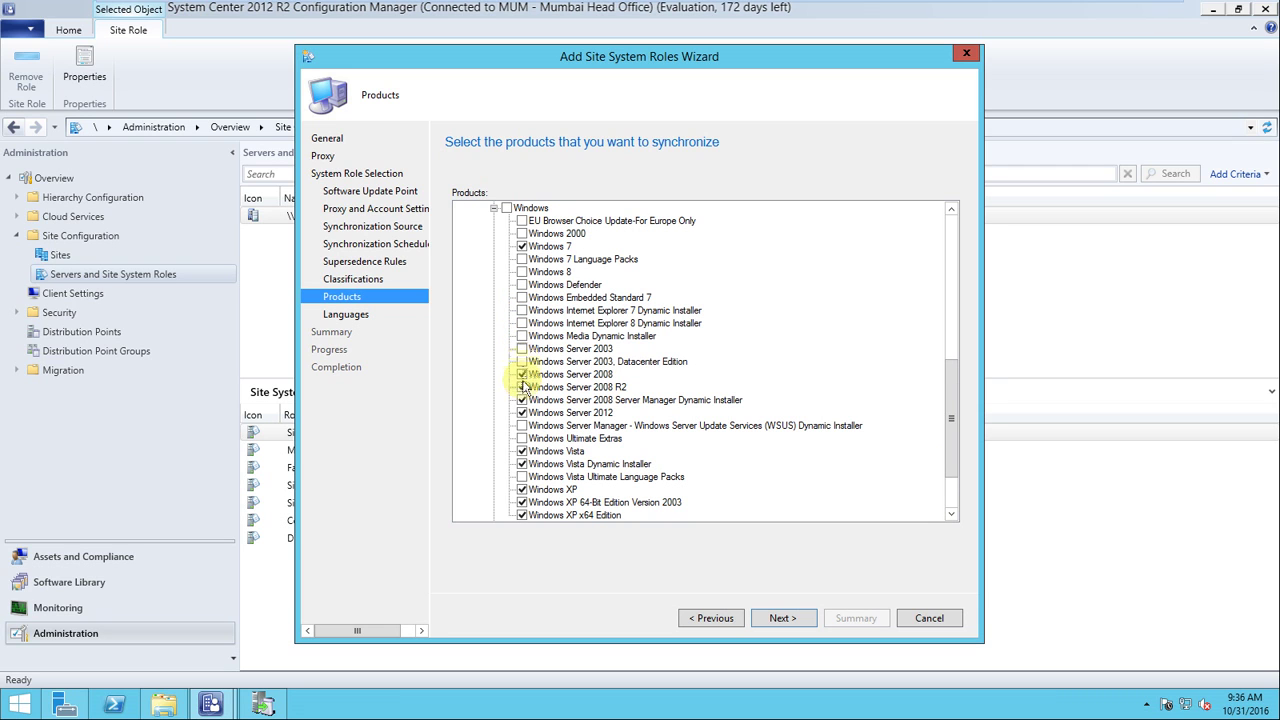
left_click(522, 374)
left_click(522, 387)
left_click(522, 400)
left_click(522, 412)
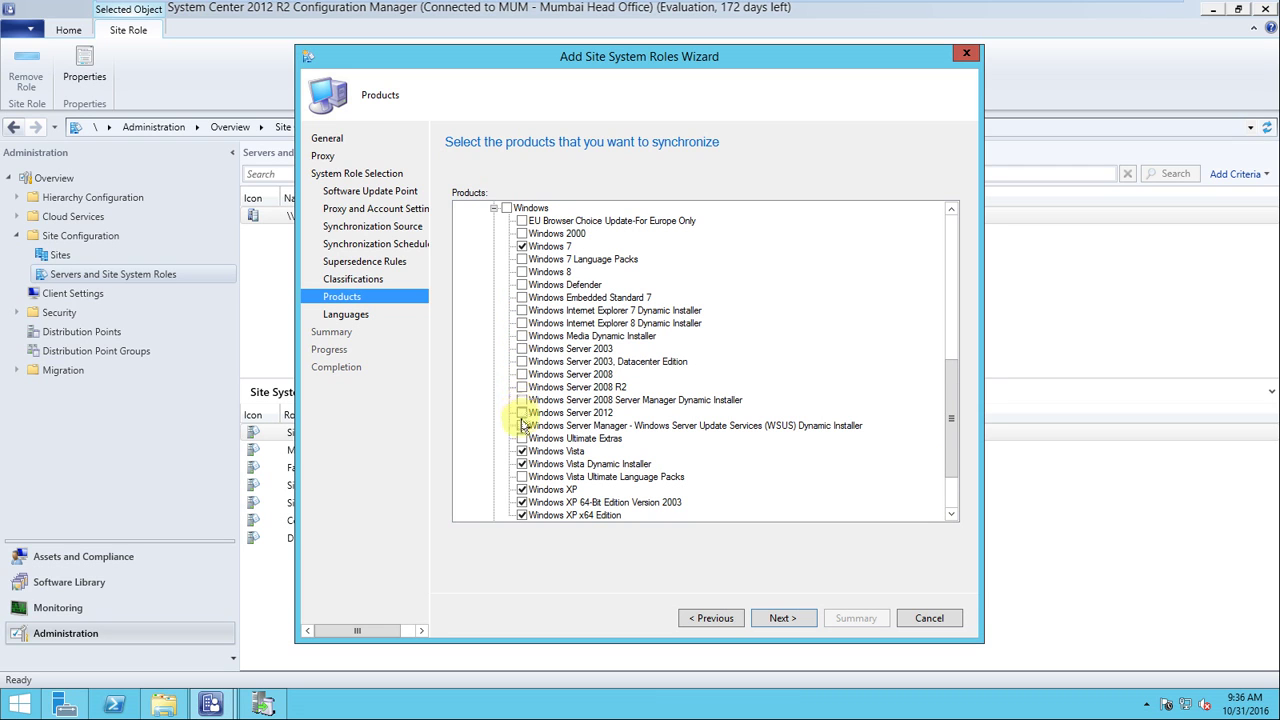
scroll(522, 440, "down", 2)
left_click(522, 374)
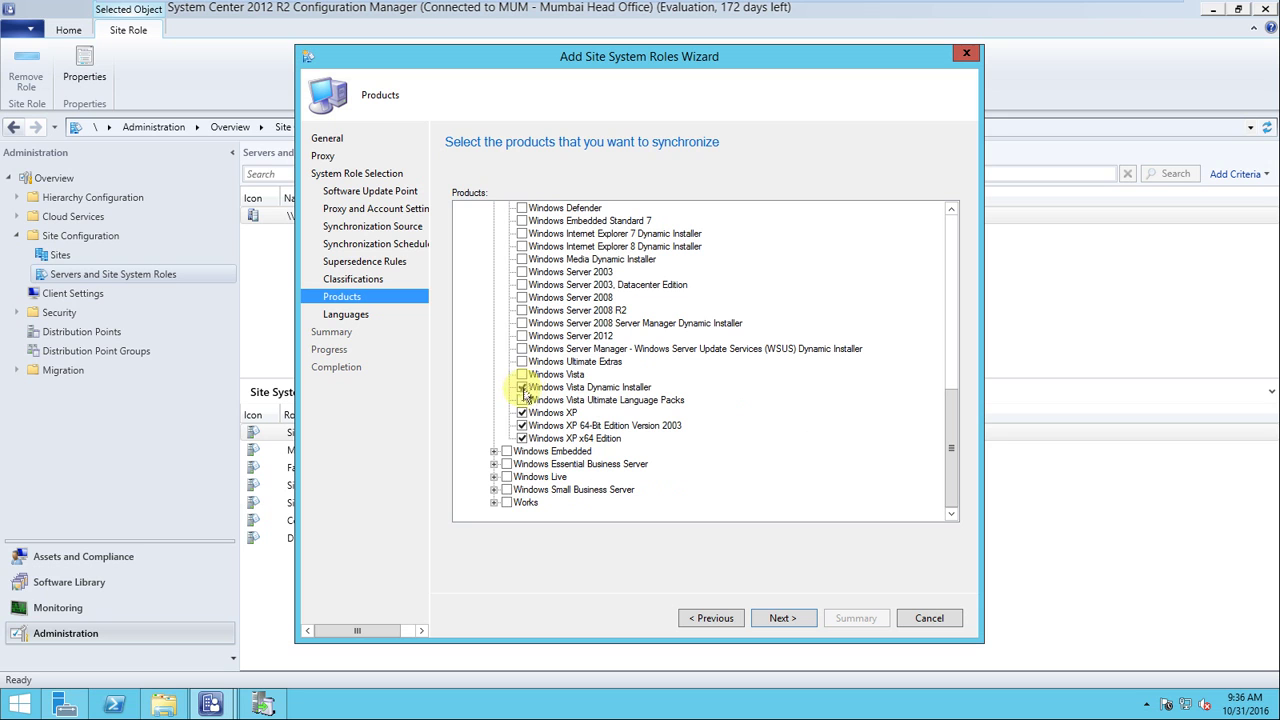
left_click(522, 387)
left_click(522, 400)
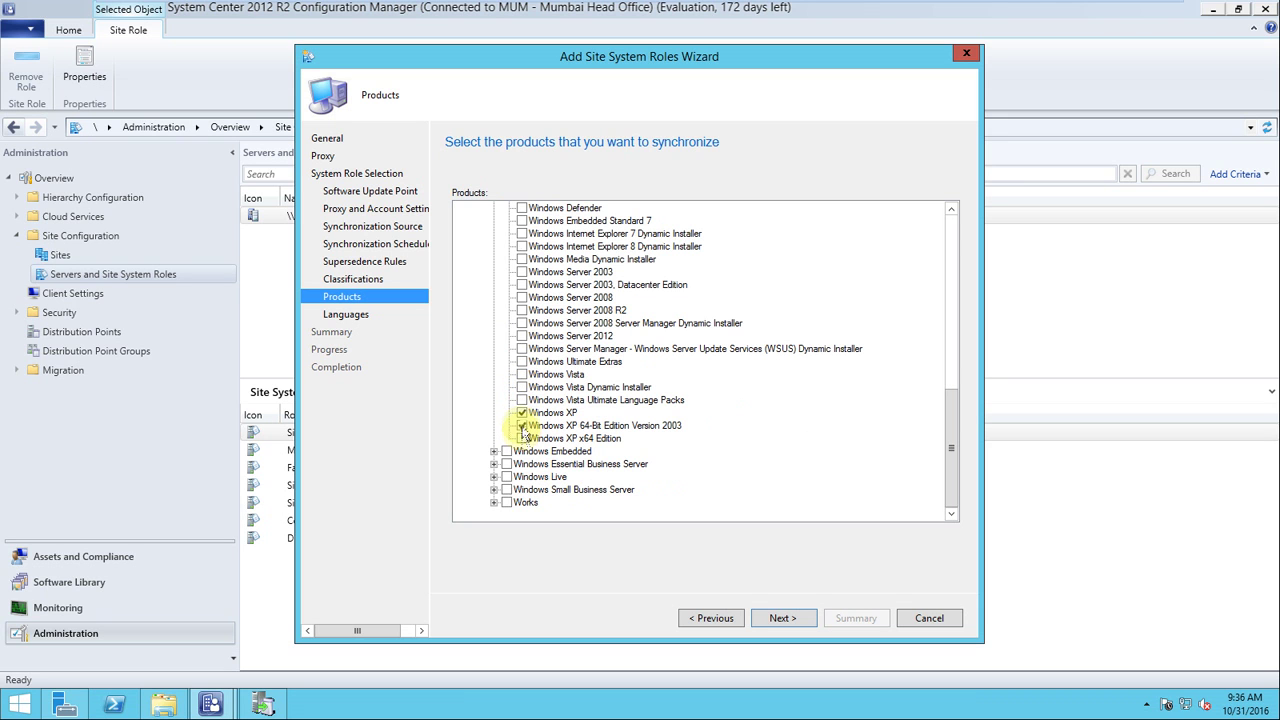
left_click(522, 427)
left_click(521, 415)
scroll(600, 370, "up", 5)
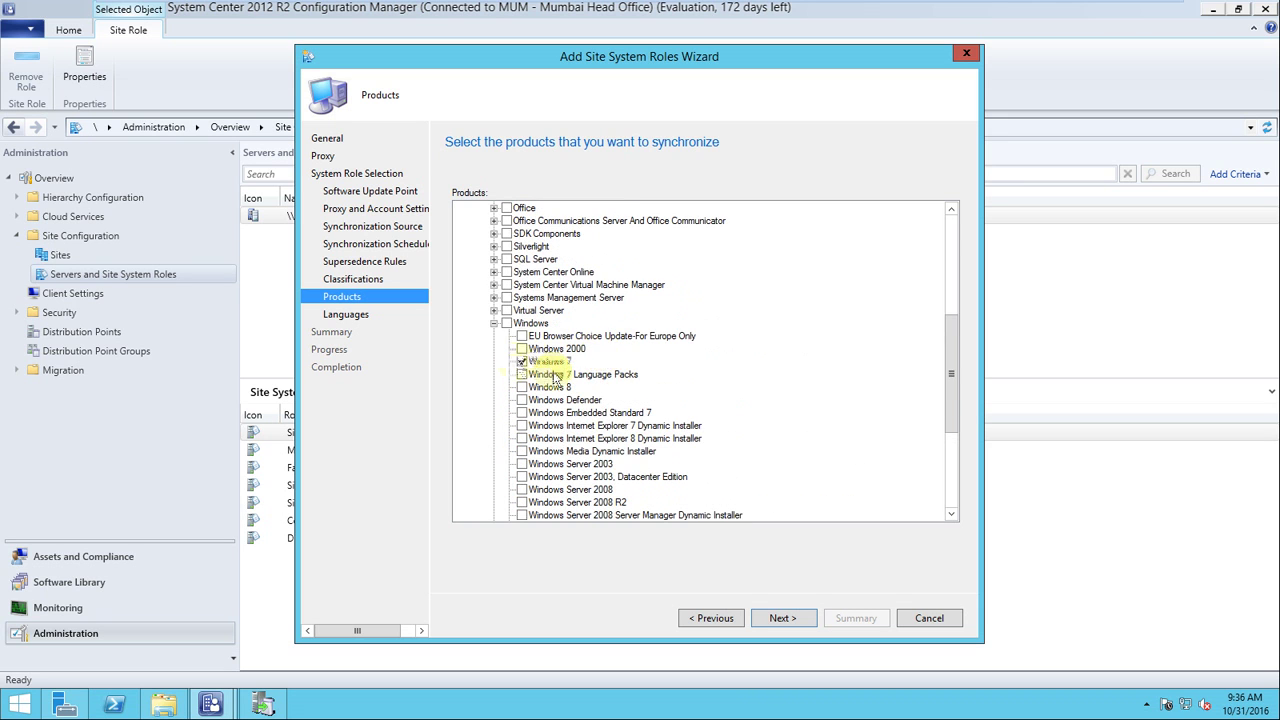
scroll(555, 375, "down", 5)
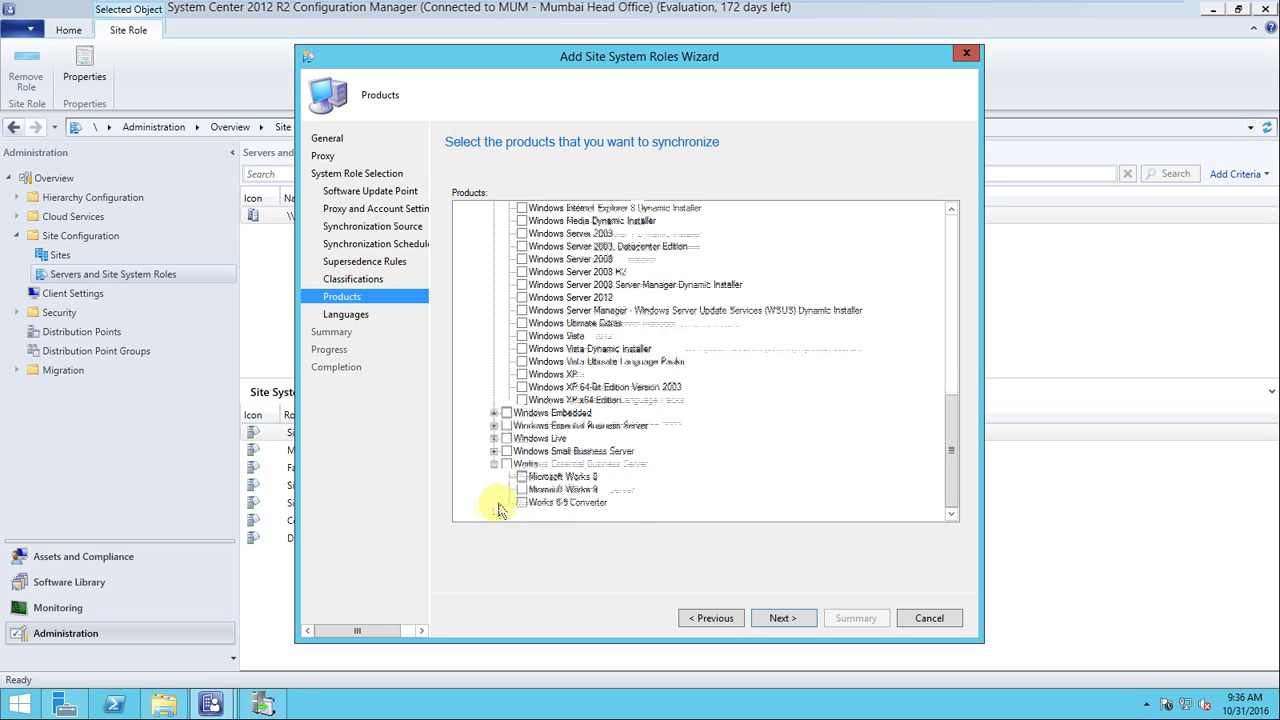
Expand the remaining product groups, from Windows Small Business Server up to Forefront, to review them
left_click(494, 451)
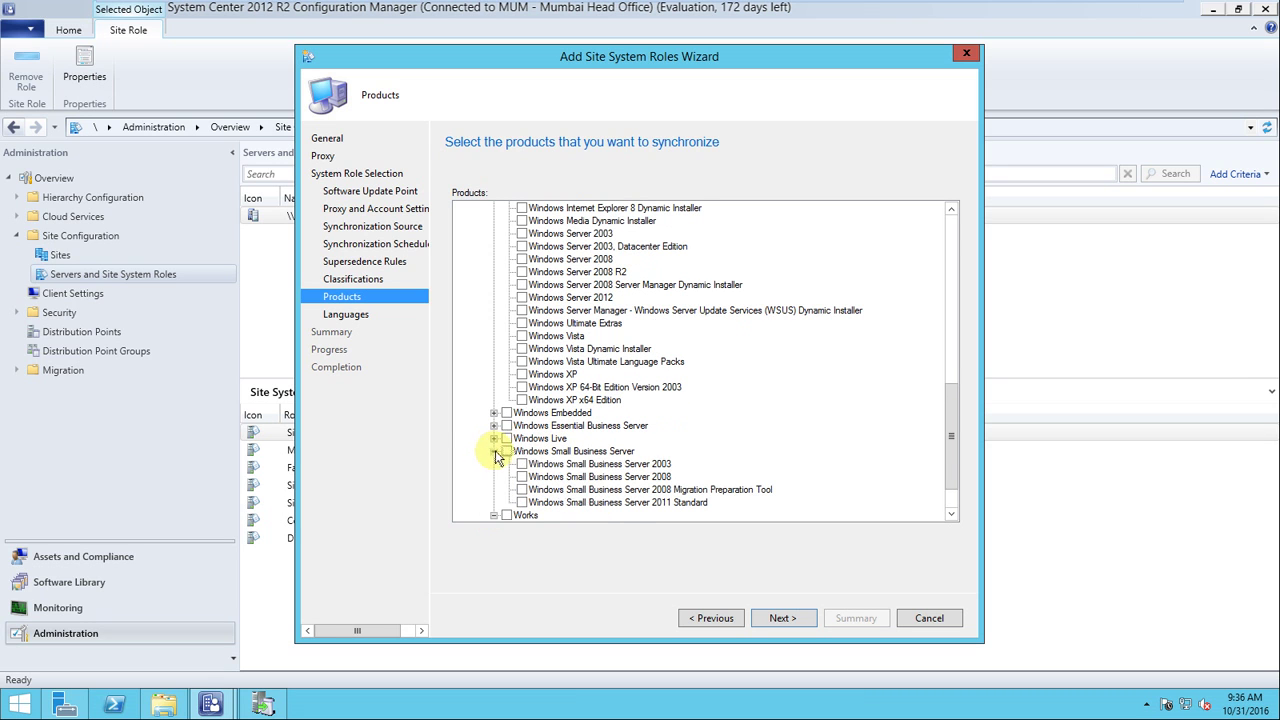
left_click(494, 438)
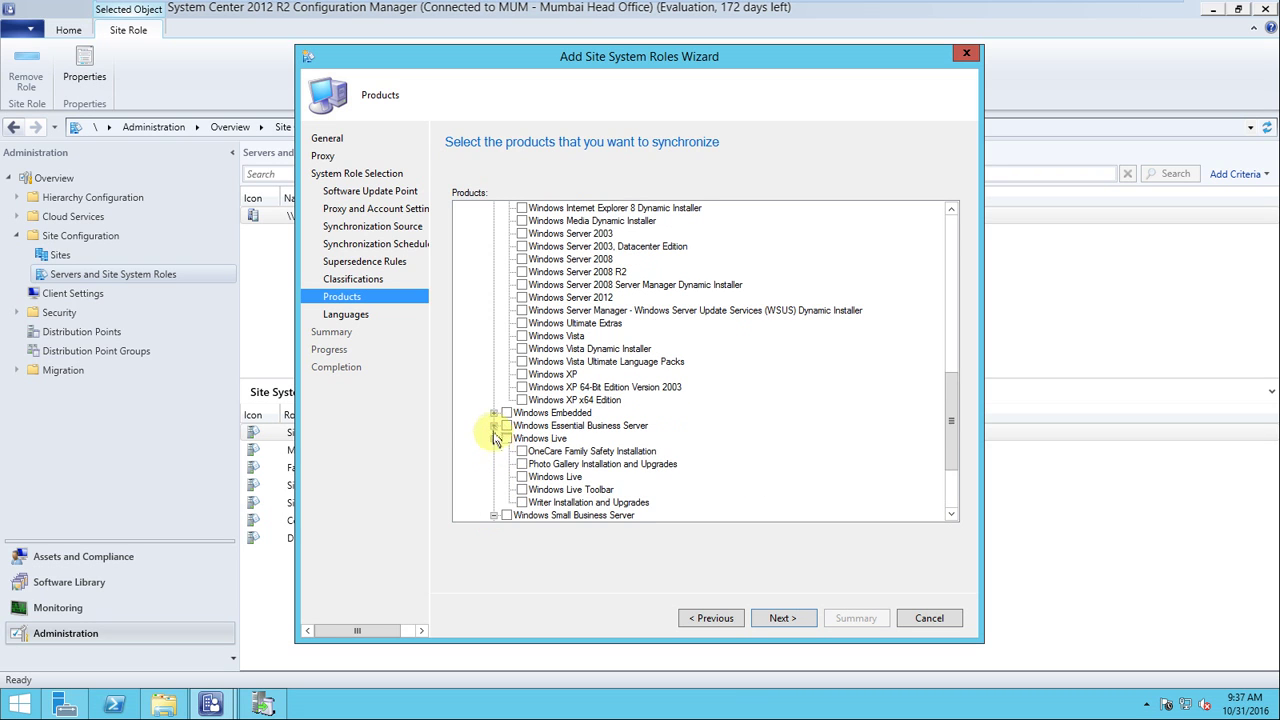
left_click(494, 425)
left_click(494, 412)
scroll(645, 410, "up", 6)
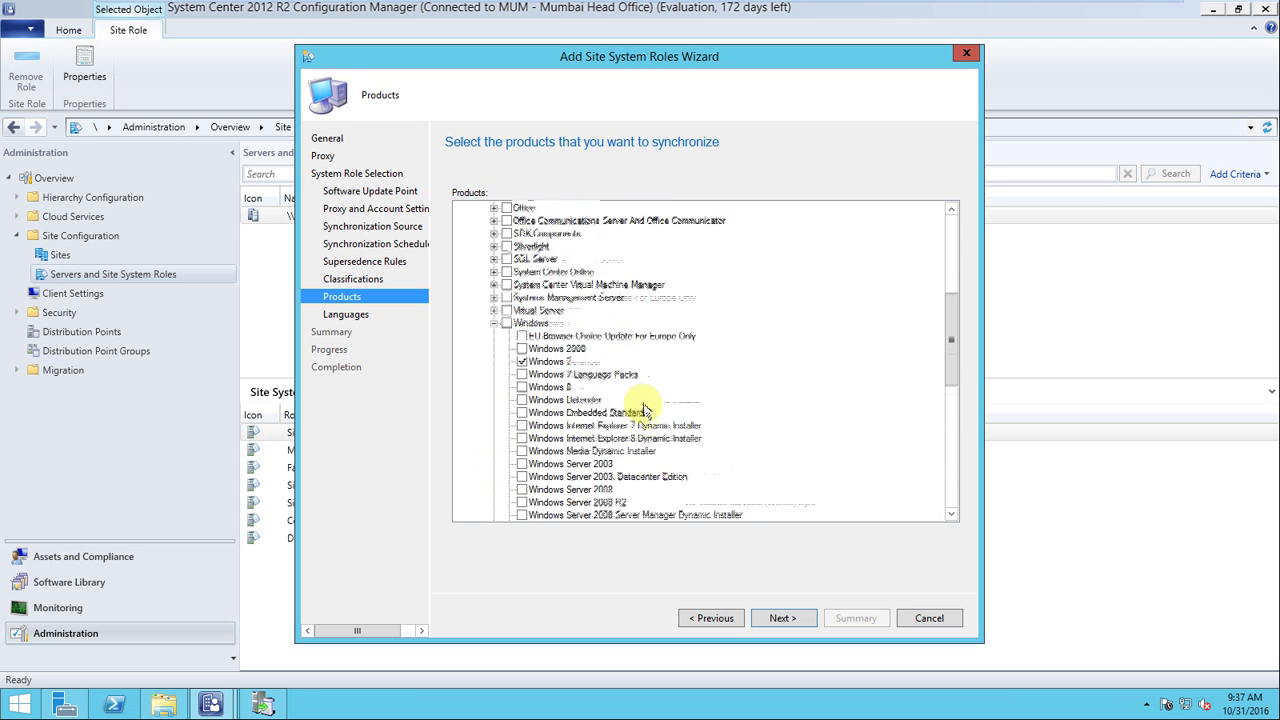
scroll(600, 408, "up", 2)
left_click(494, 388)
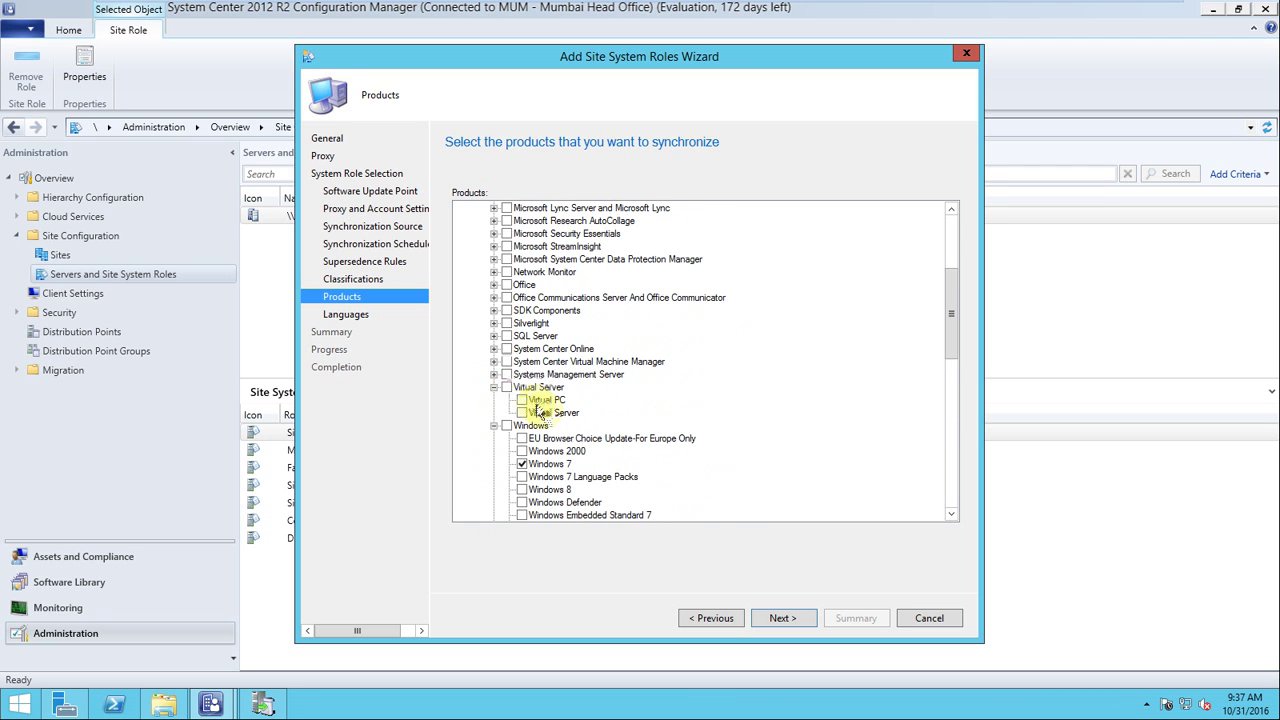
left_click(494, 375)
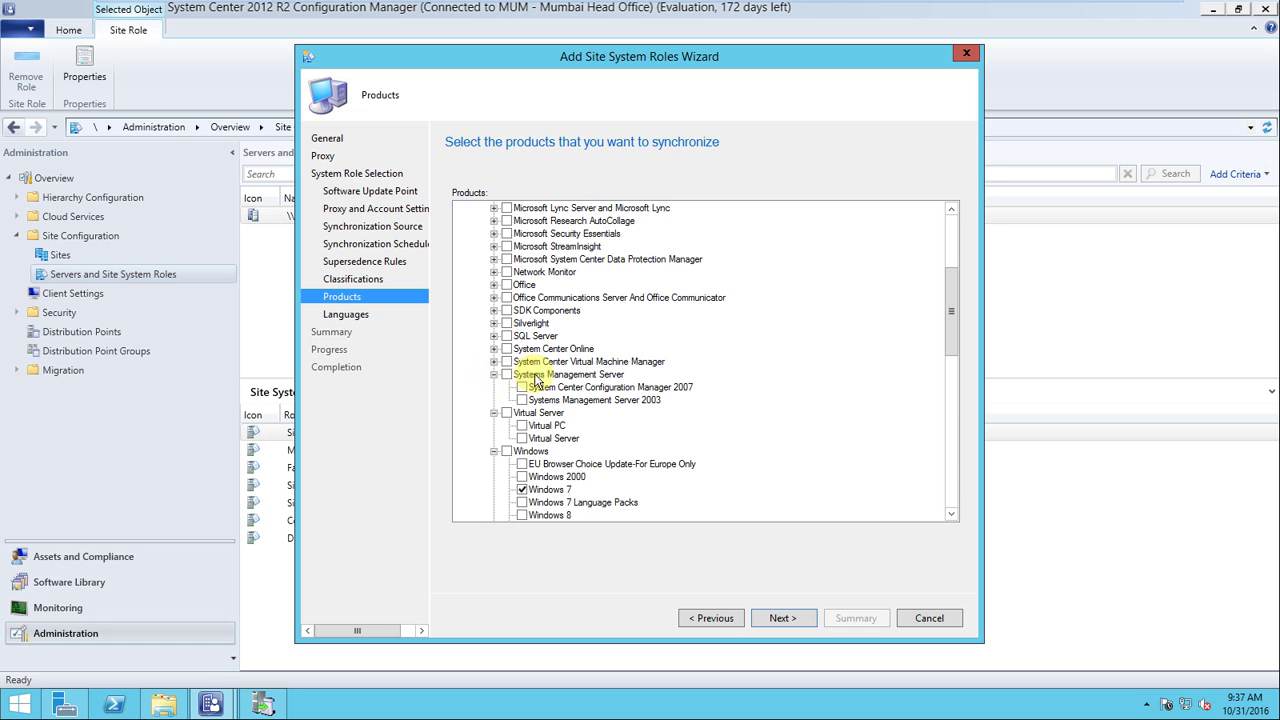
left_click(494, 362)
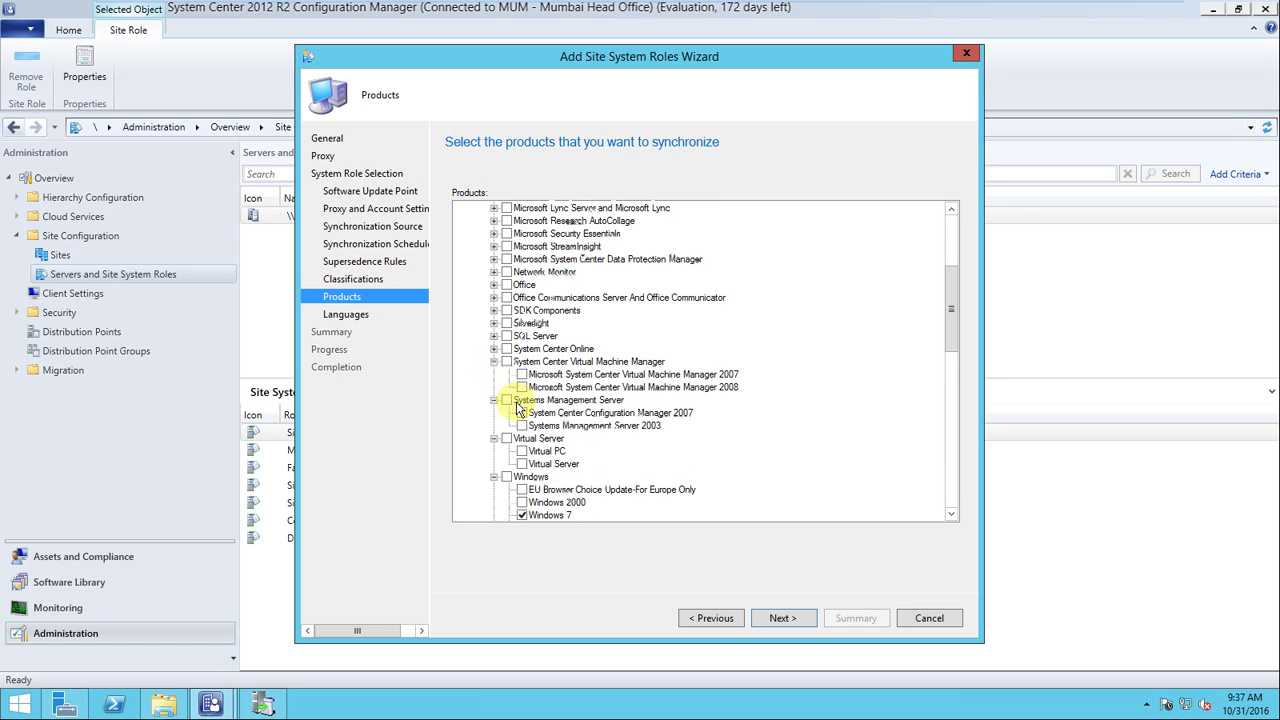
scroll(517, 408, "up", 1)
left_click(494, 387)
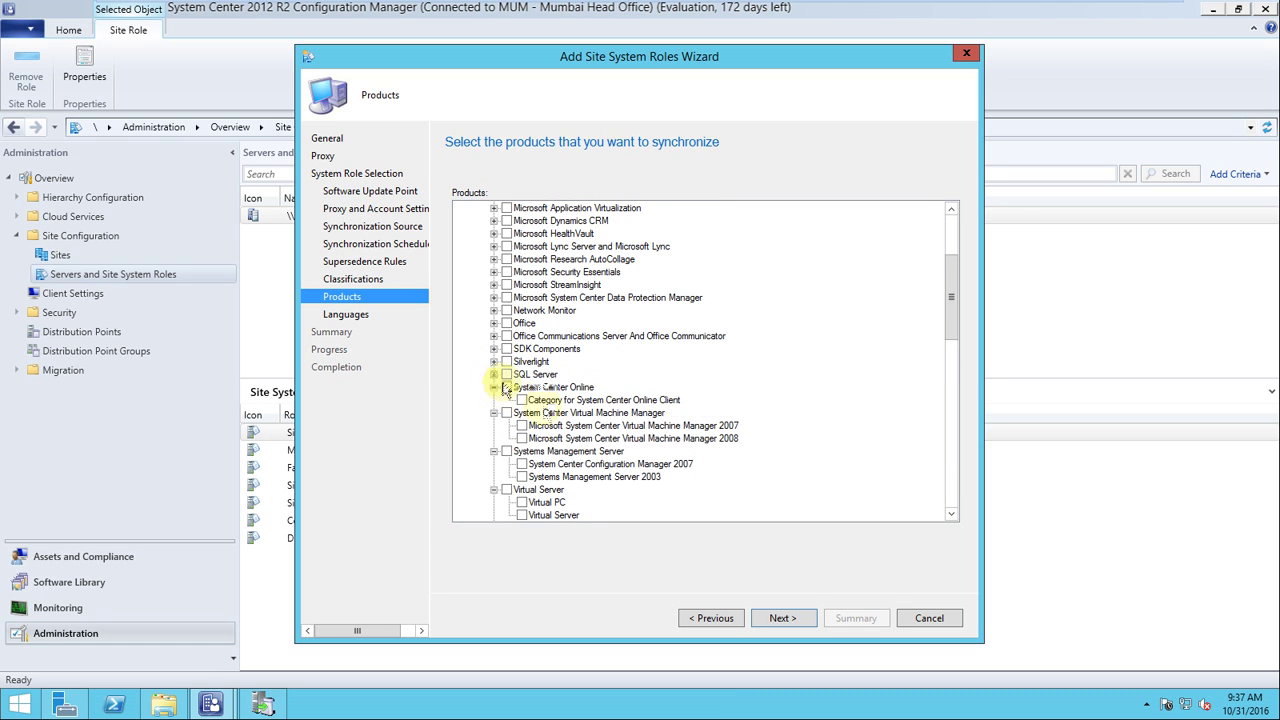
left_click(494, 374)
left_click(494, 362)
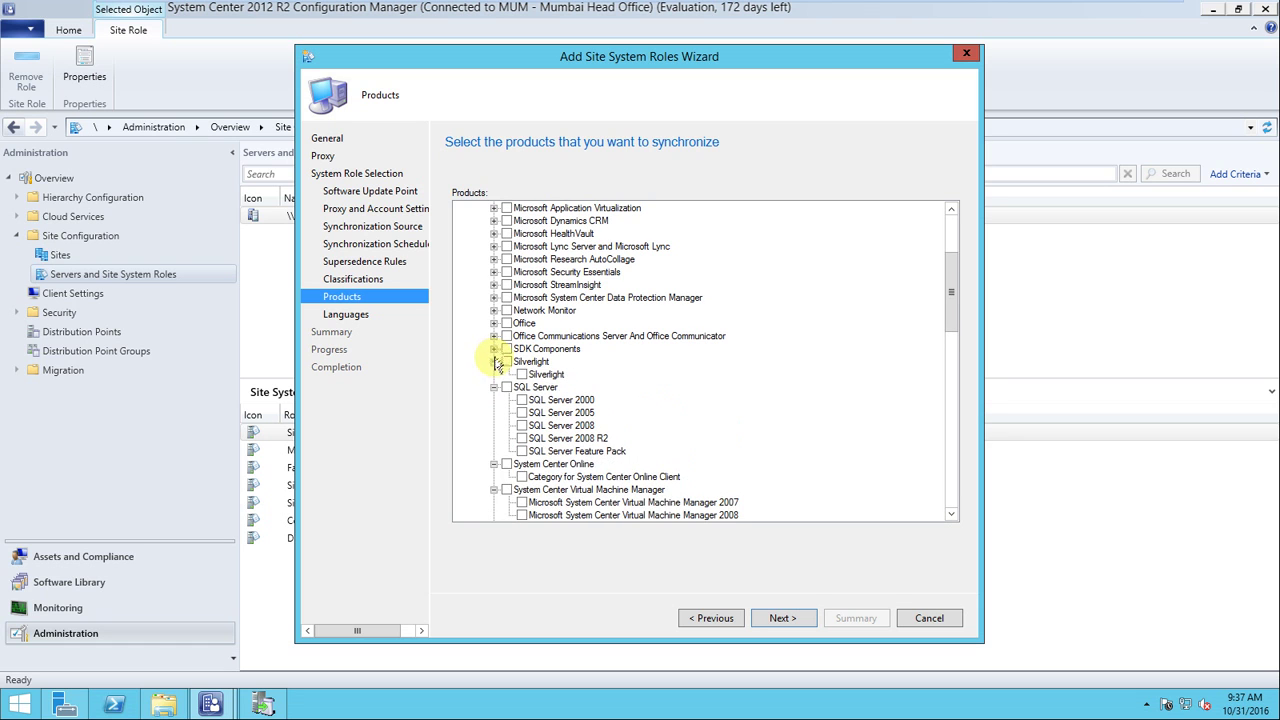
left_click(494, 349)
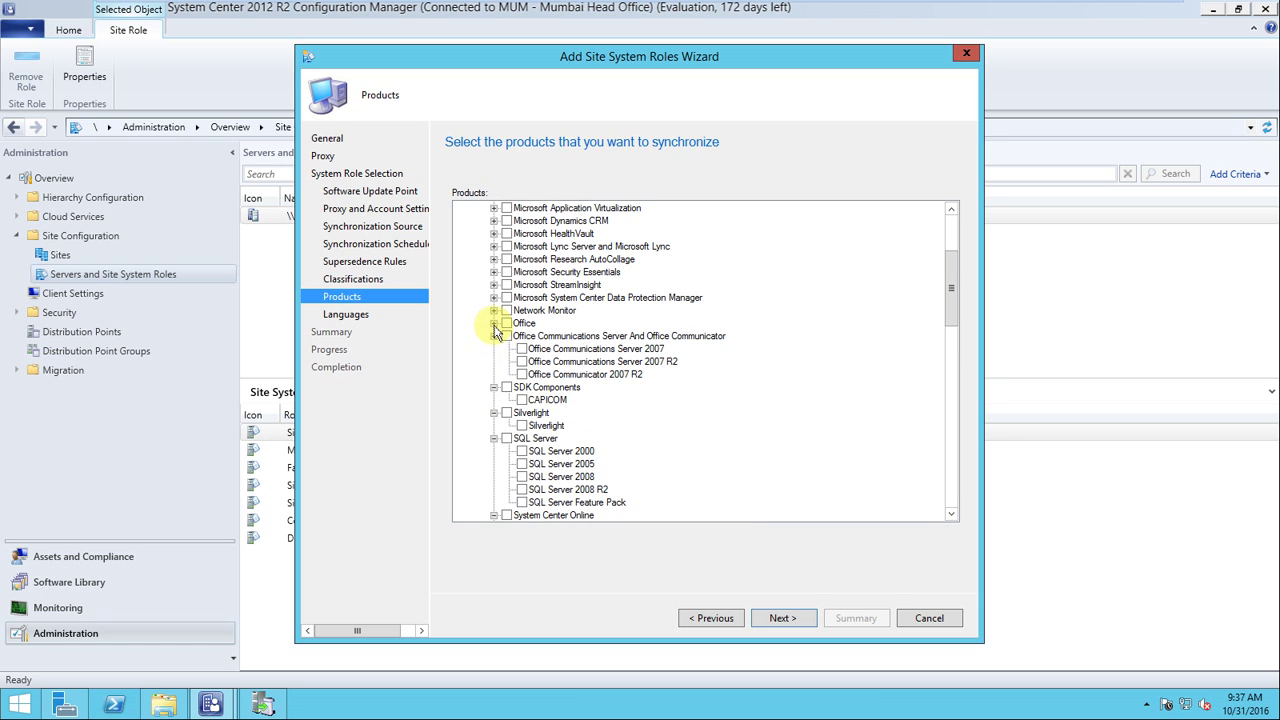
left_click(494, 324)
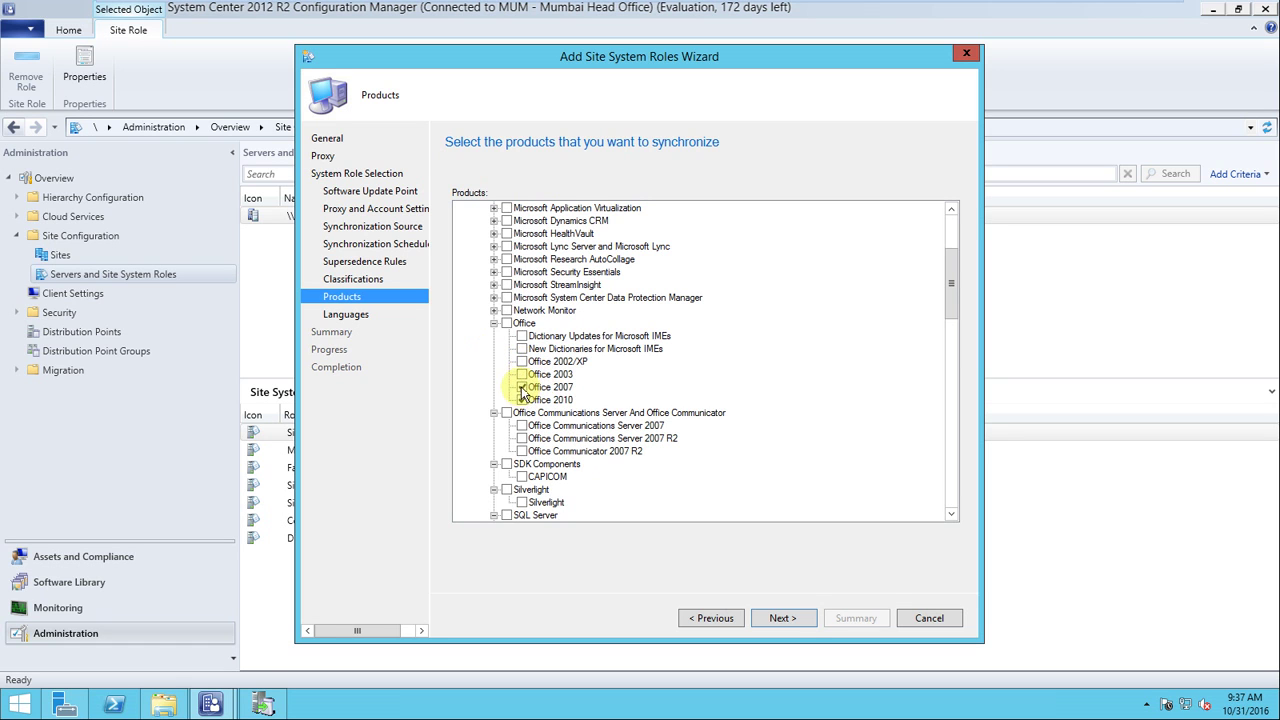
left_click(494, 324)
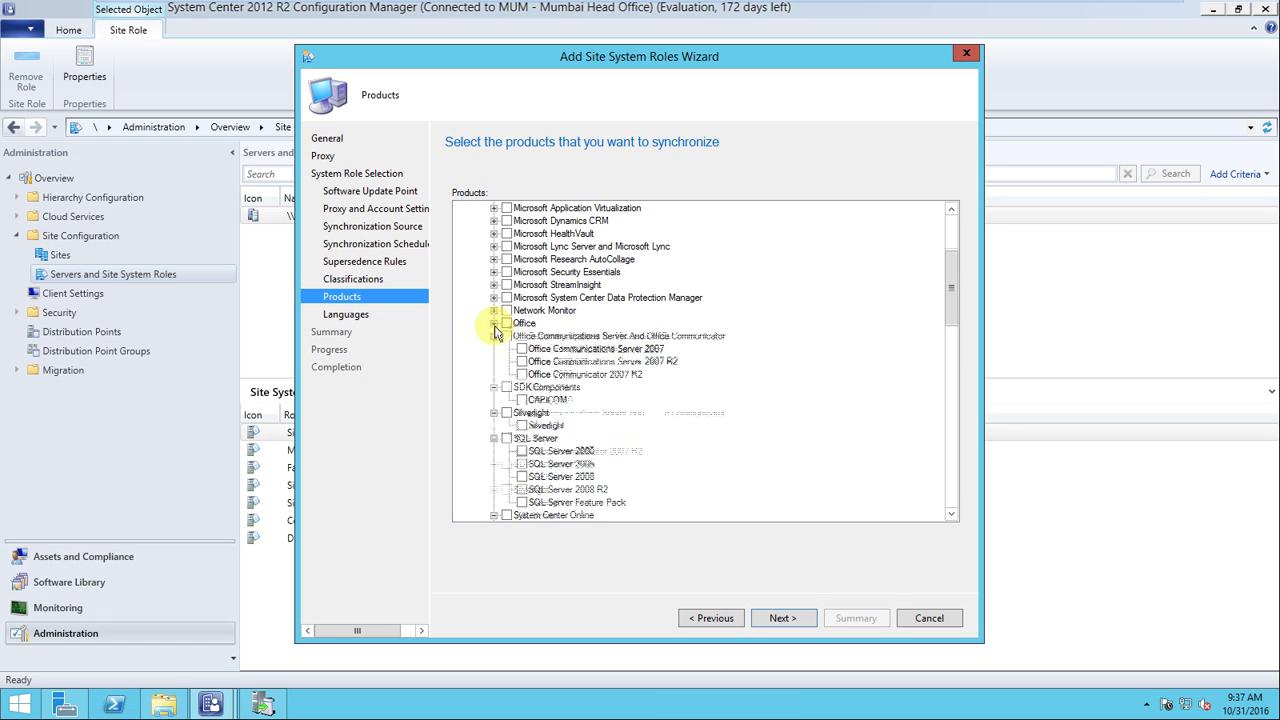
scroll(498, 336, "up", 1)
left_click(495, 361)
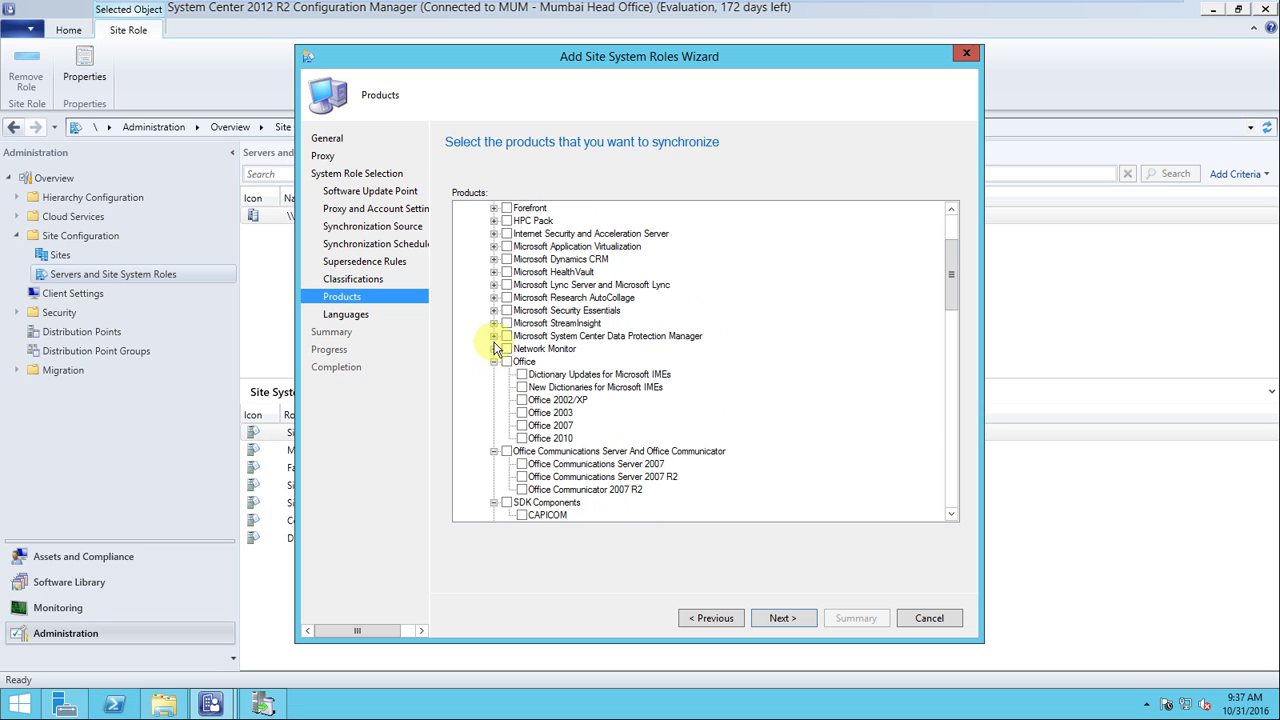
left_click(494, 337)
left_click(494, 323)
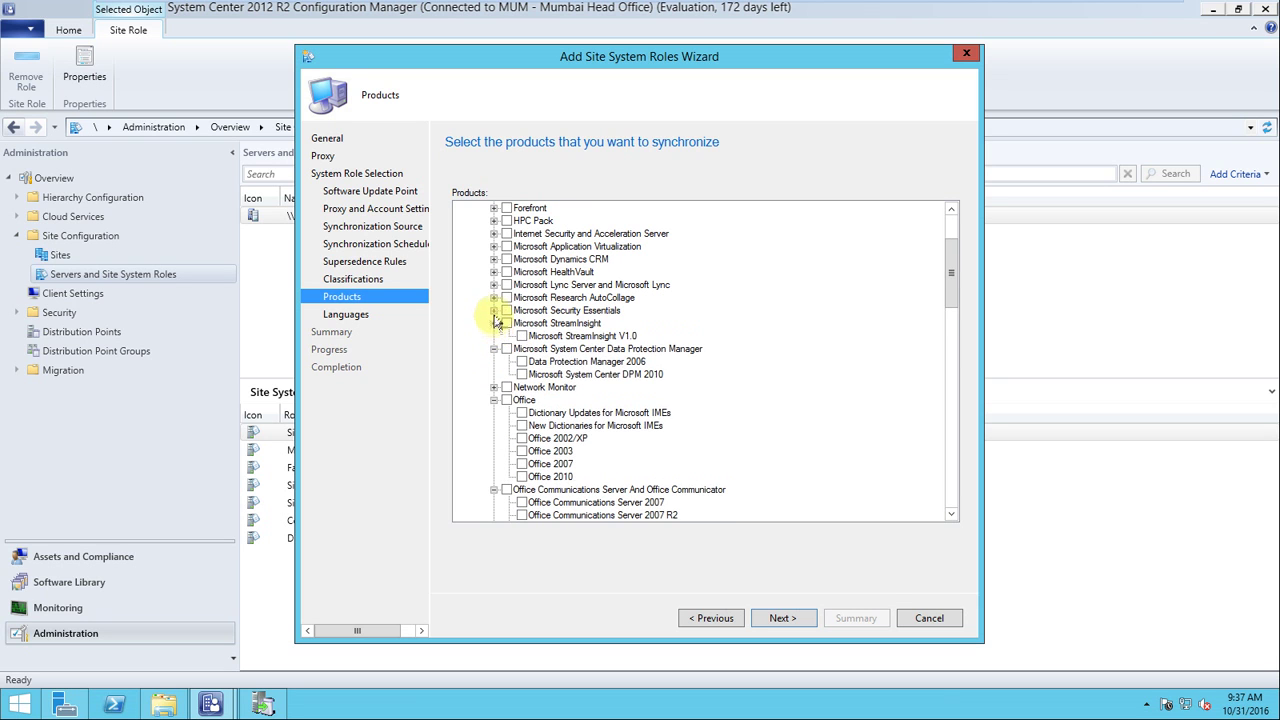
left_click(494, 310)
left_click(494, 297)
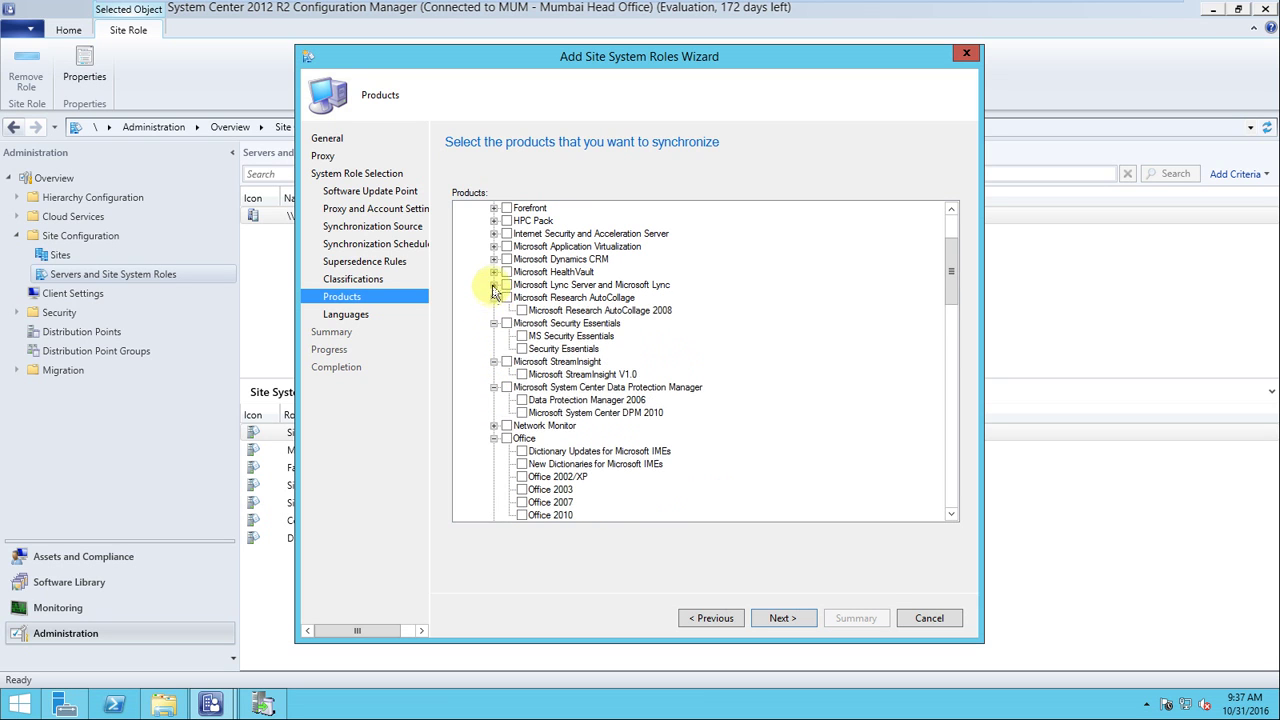
left_click(494, 284)
left_click(494, 271)
left_click(494, 259)
left_click(494, 246)
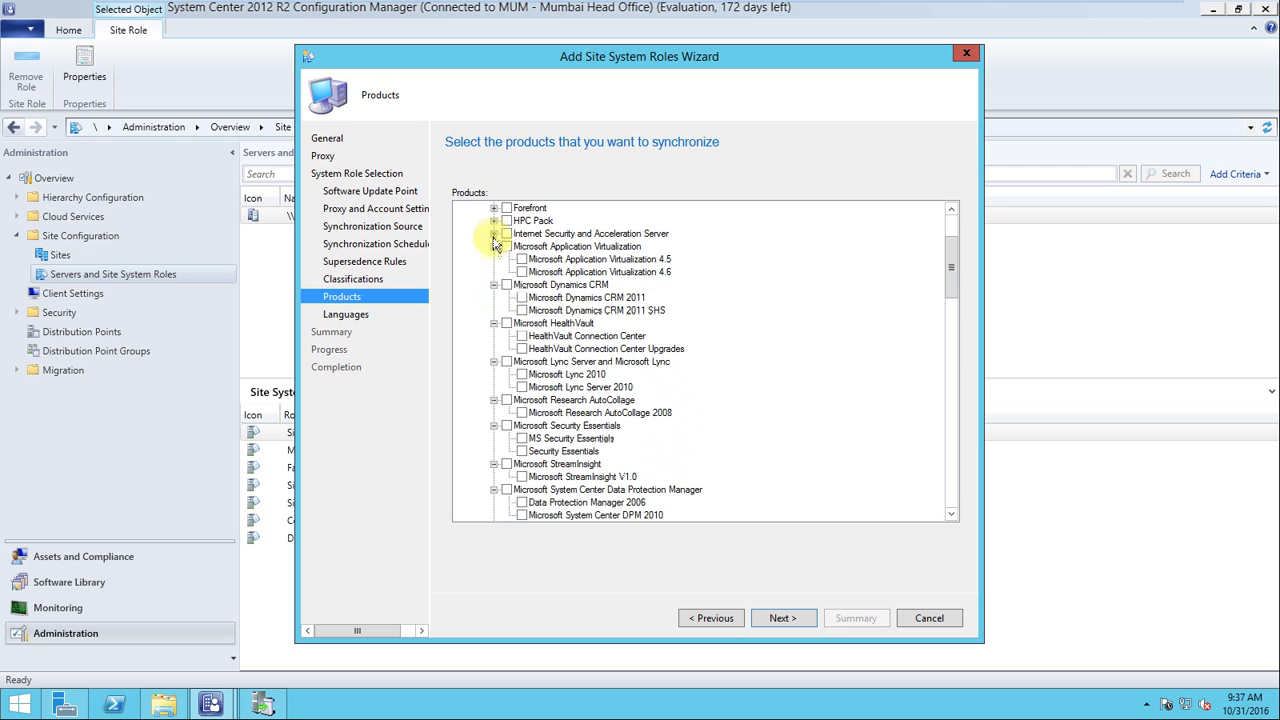
left_click(494, 233)
left_click(494, 220)
left_click(494, 207)
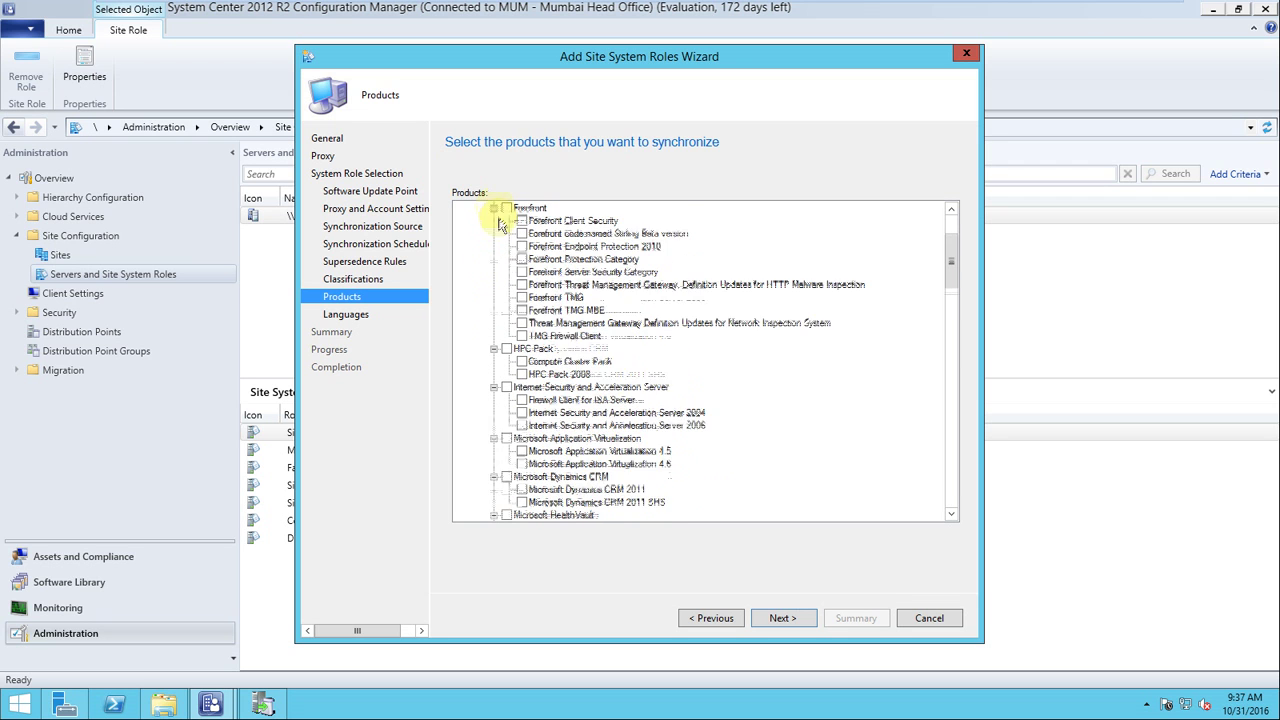
scroll(520, 337, "up", 3)
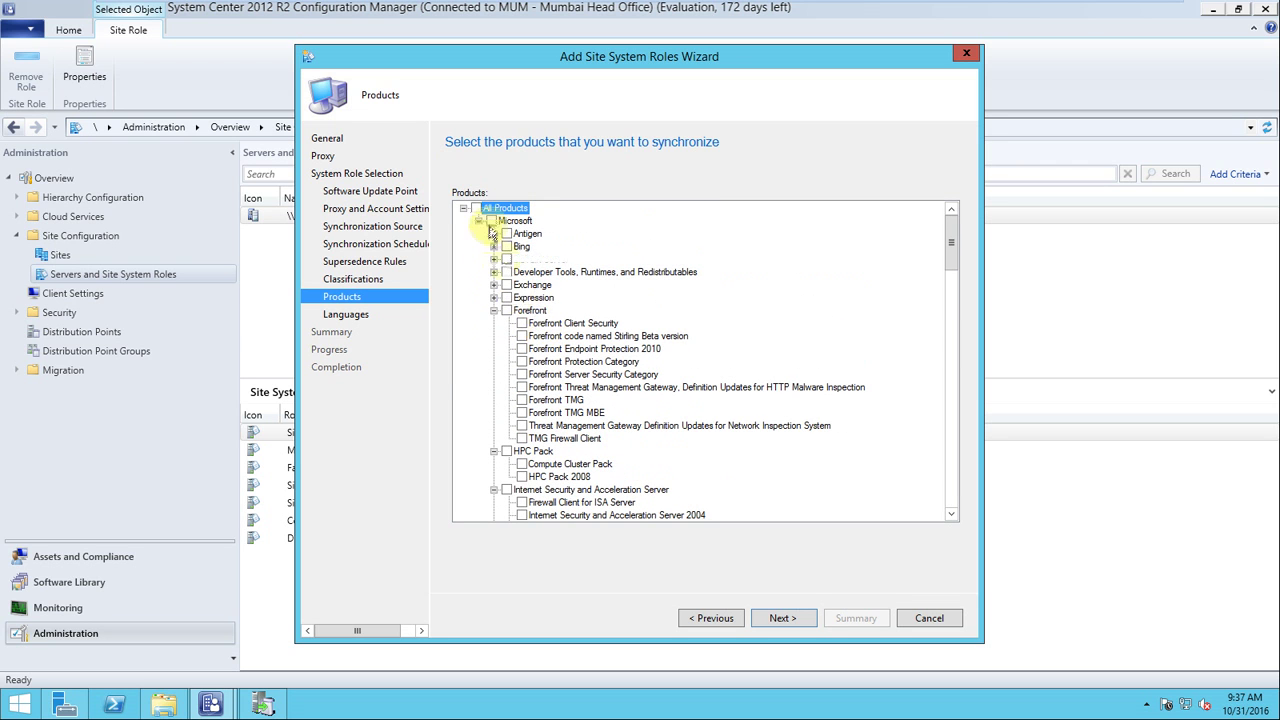
Clear all Microsoft products and select only Windows 7 for synchronization
left_click(491, 221)
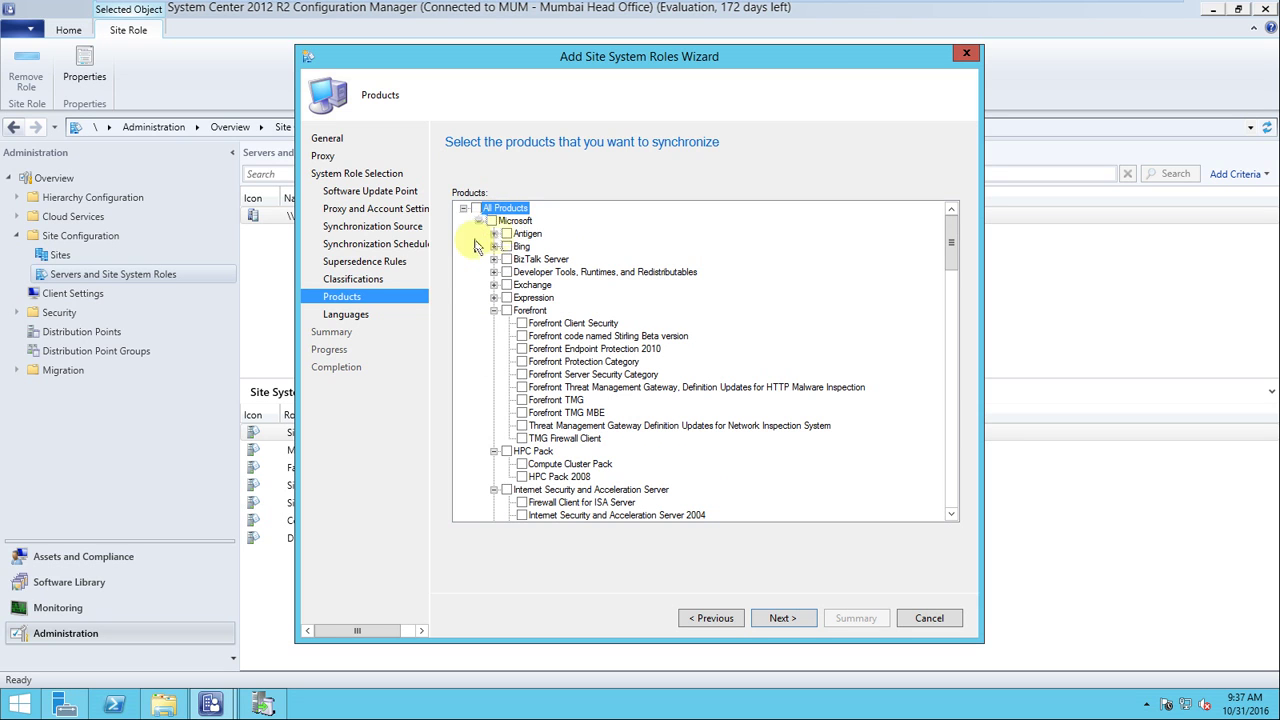
left_click(494, 297)
left_click(494, 284)
left_click(494, 272)
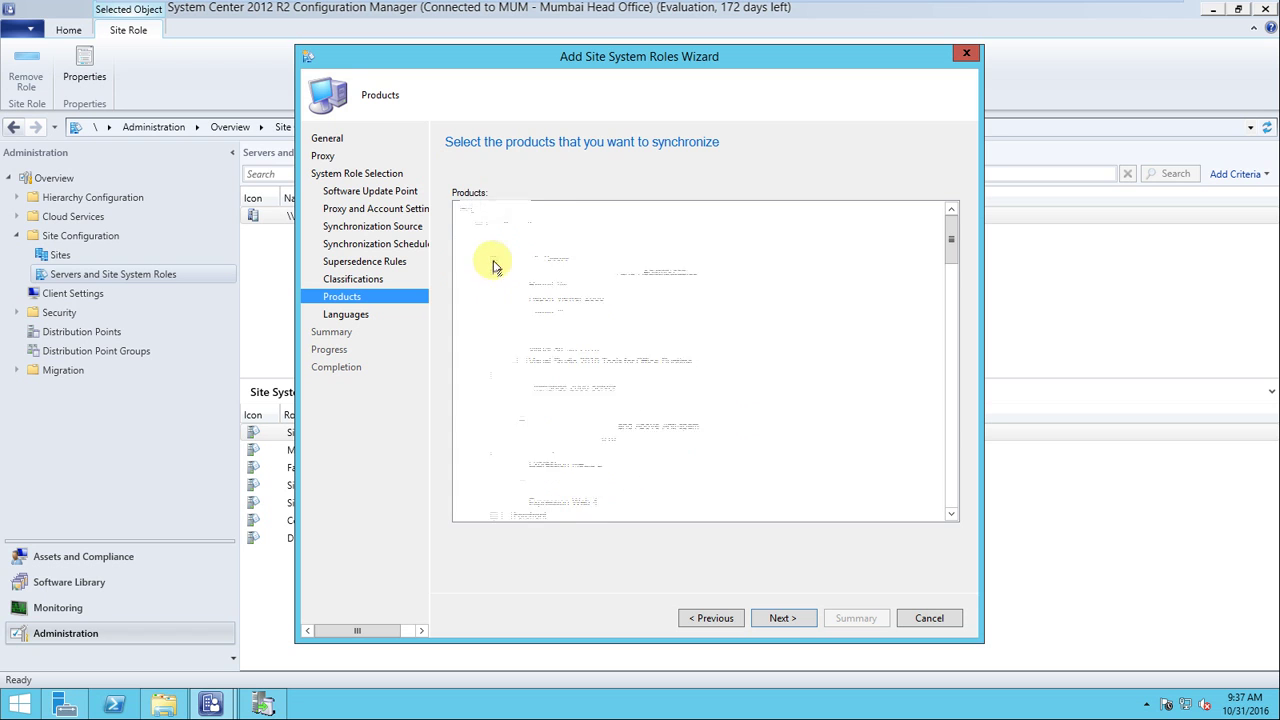
left_click(493, 264)
scroll(930, 432, "down", 10)
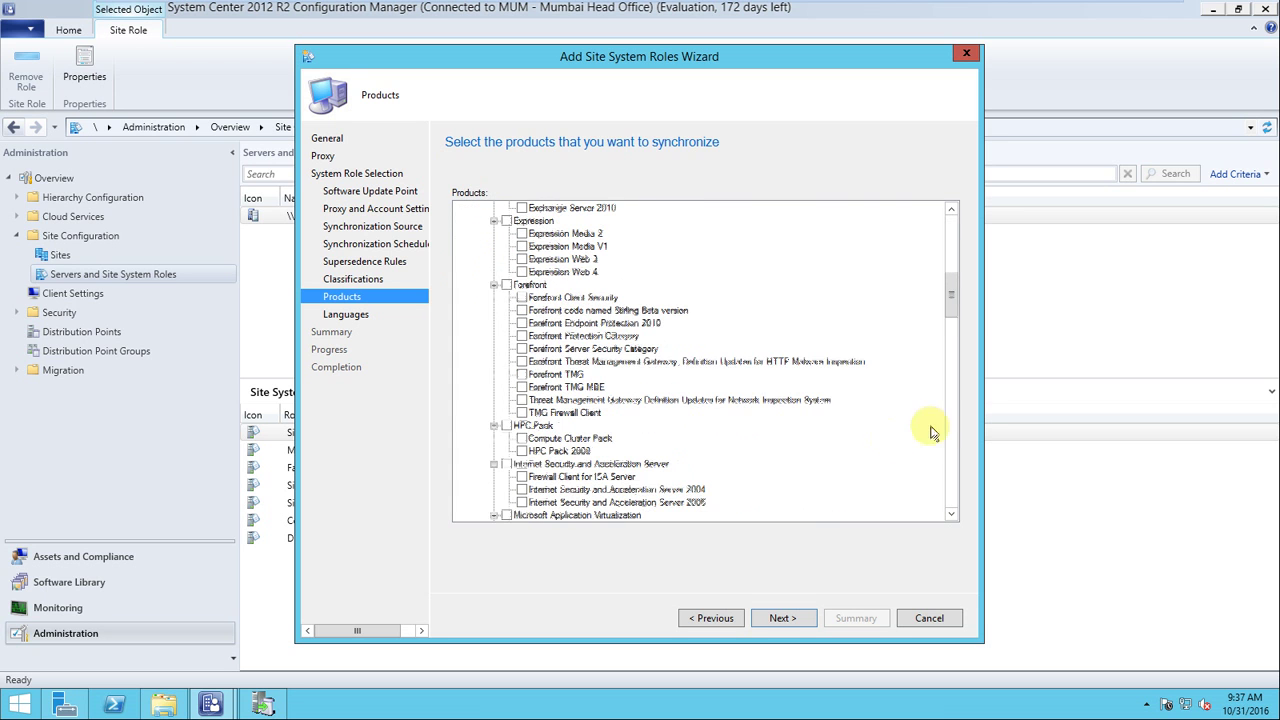
scroll(945, 330, "down", 15)
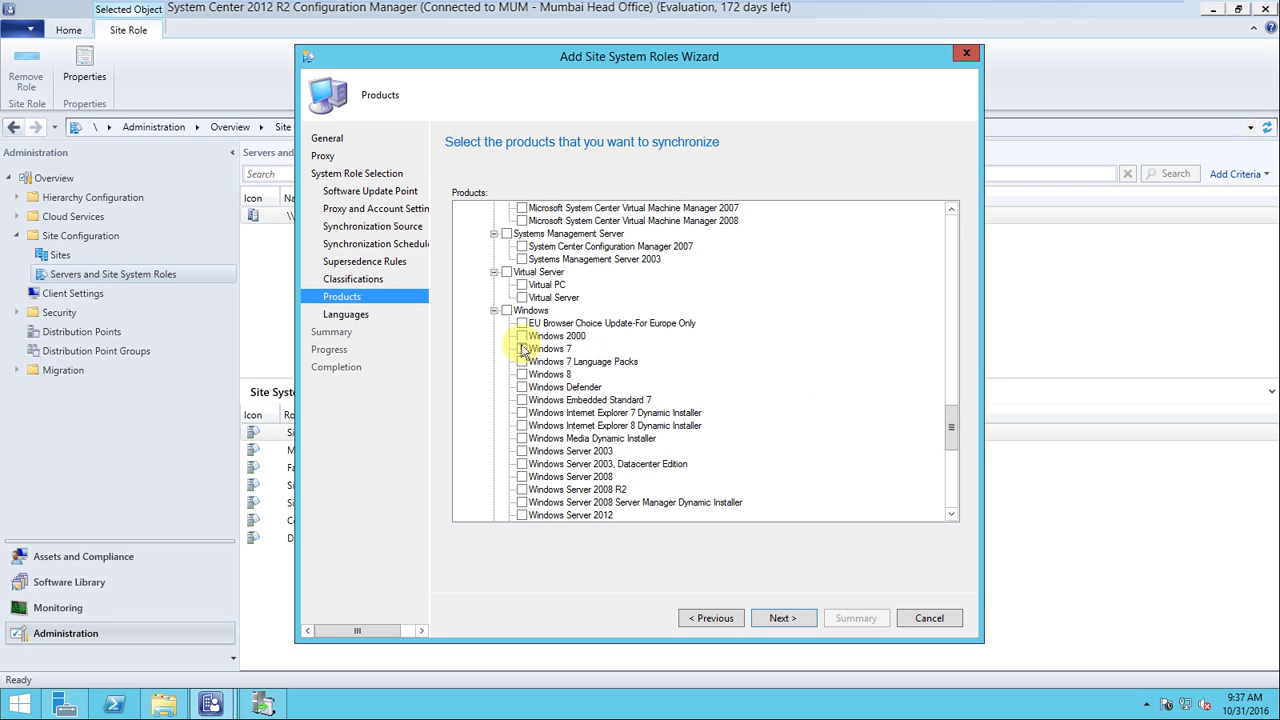
left_click(522, 349)
left_click(797, 625)
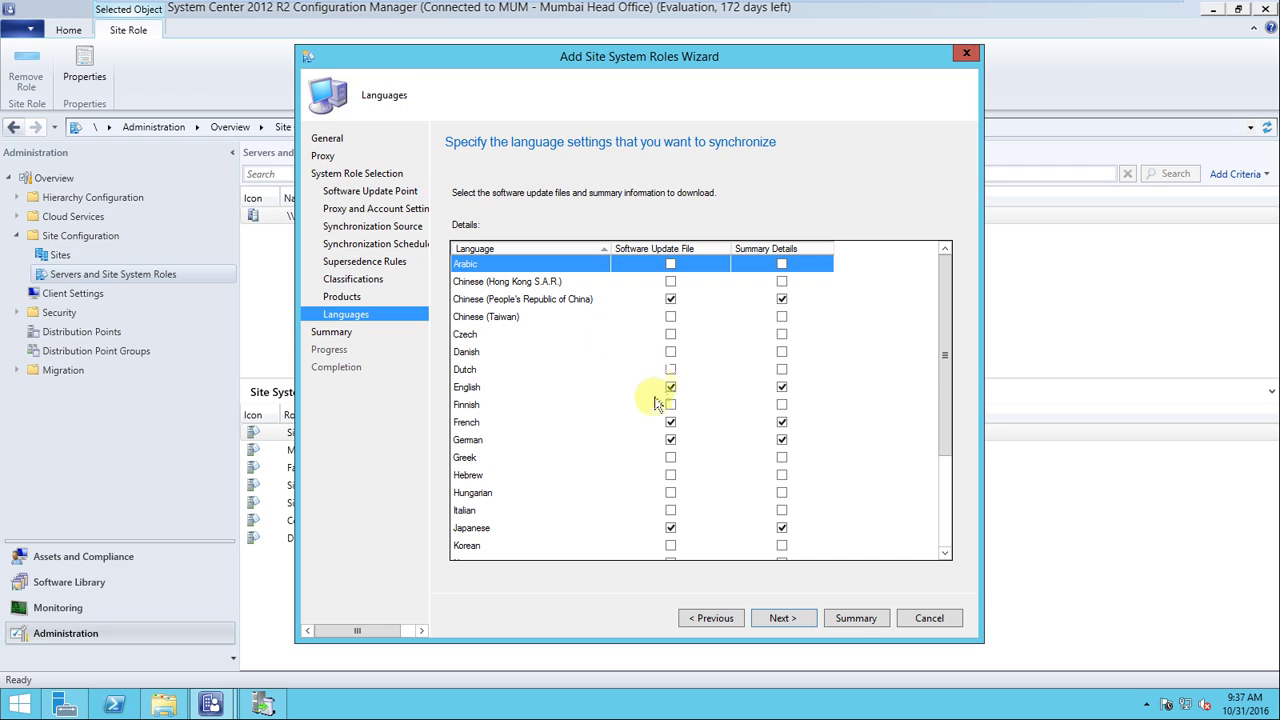
Uncheck Chinese (PRC), French and German for update files and summary details
left_click(670, 299)
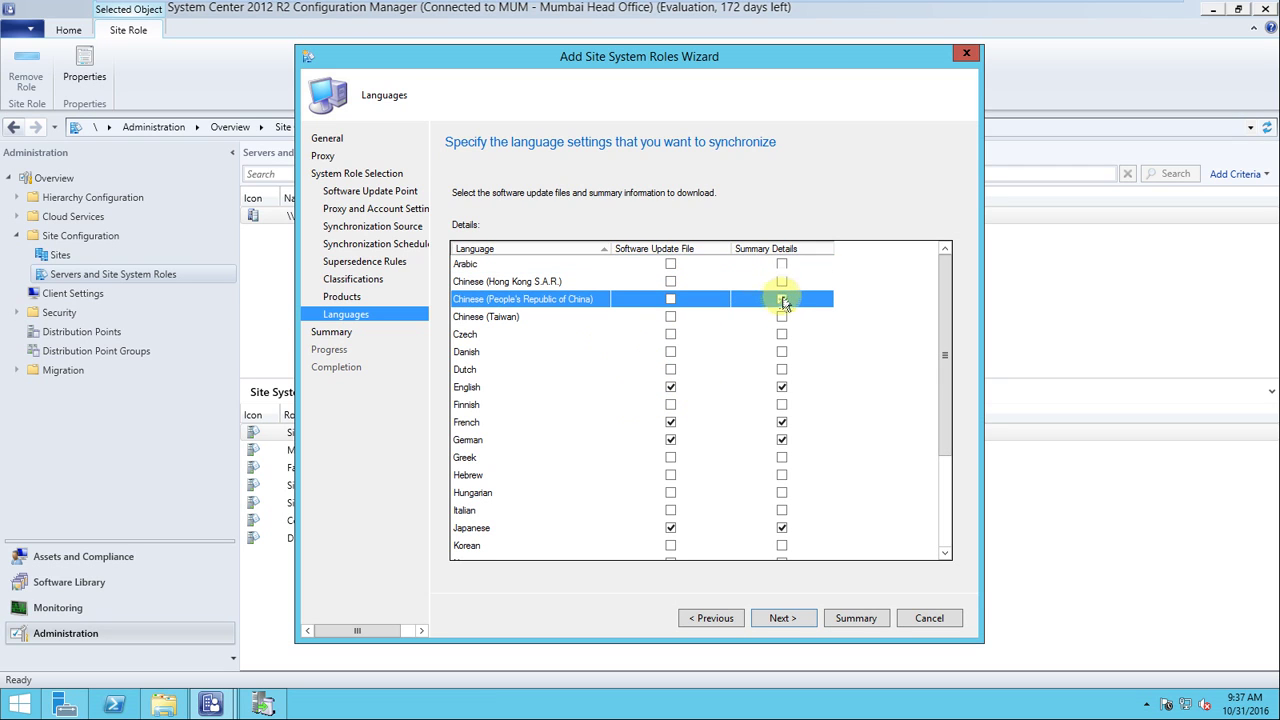
left_click(675, 444)
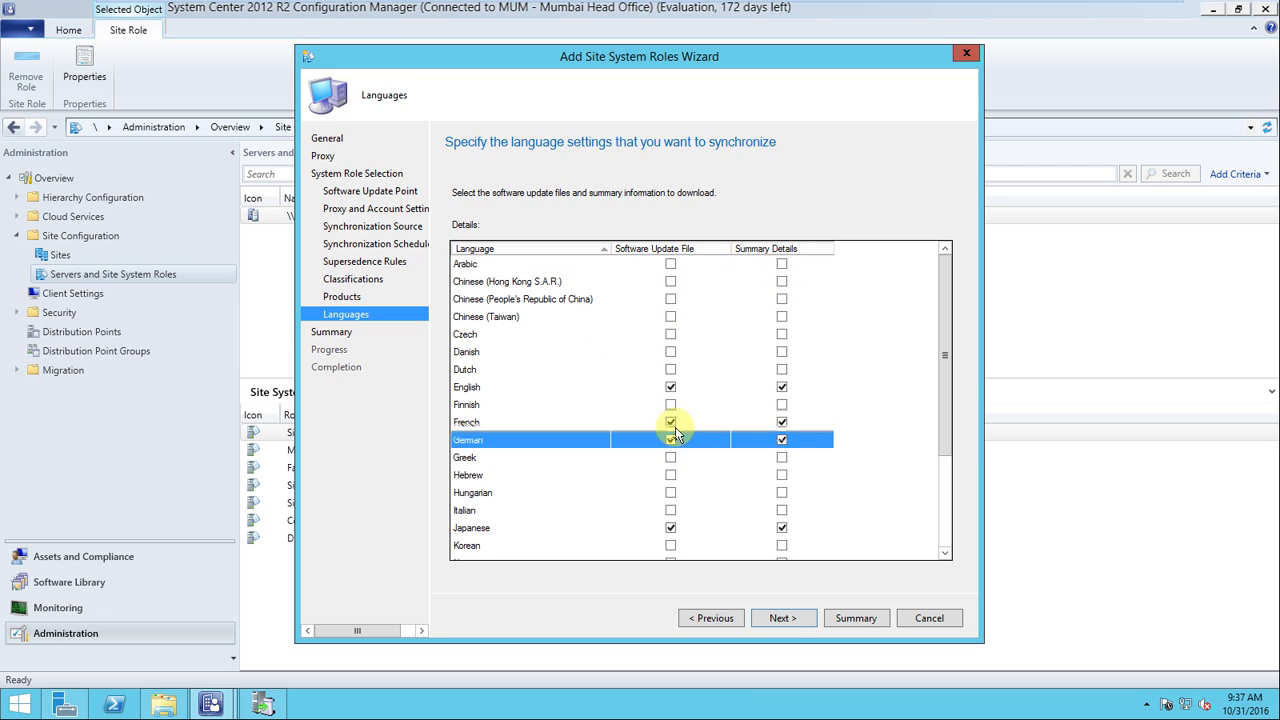
left_click(780, 424)
left_click(781, 422)
left_click(781, 440)
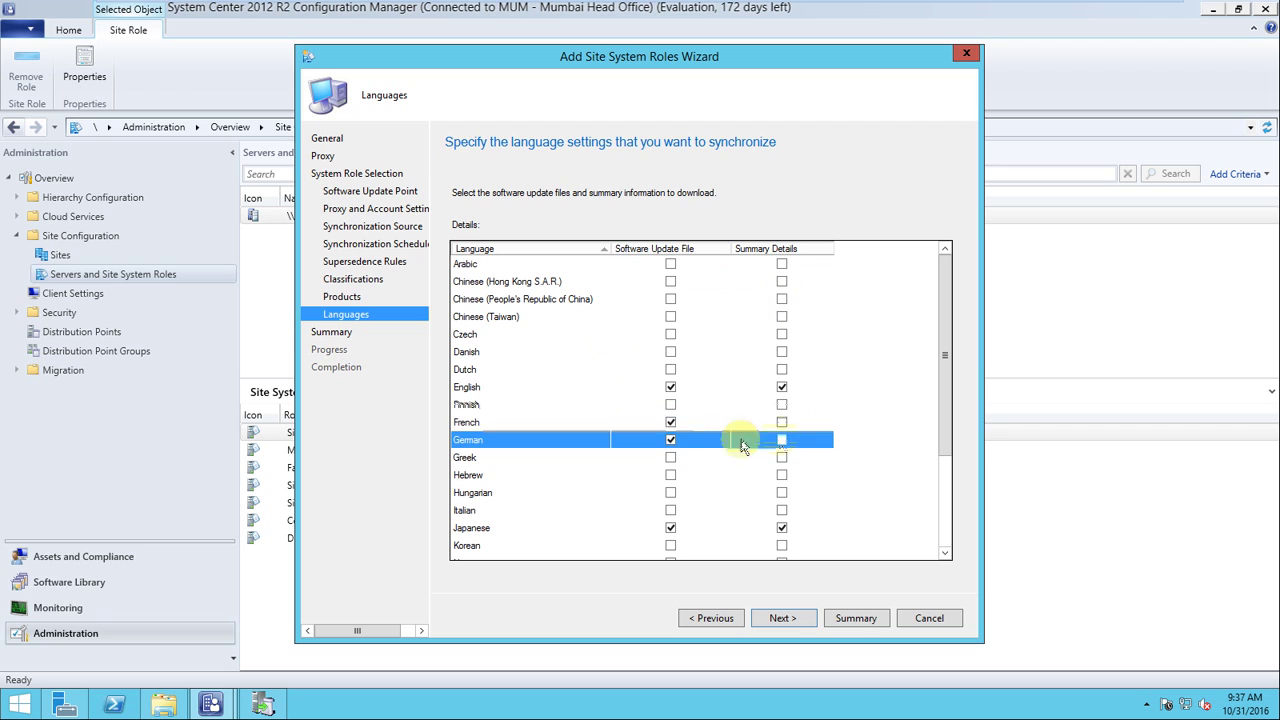
left_click(670, 422)
left_click(670, 440)
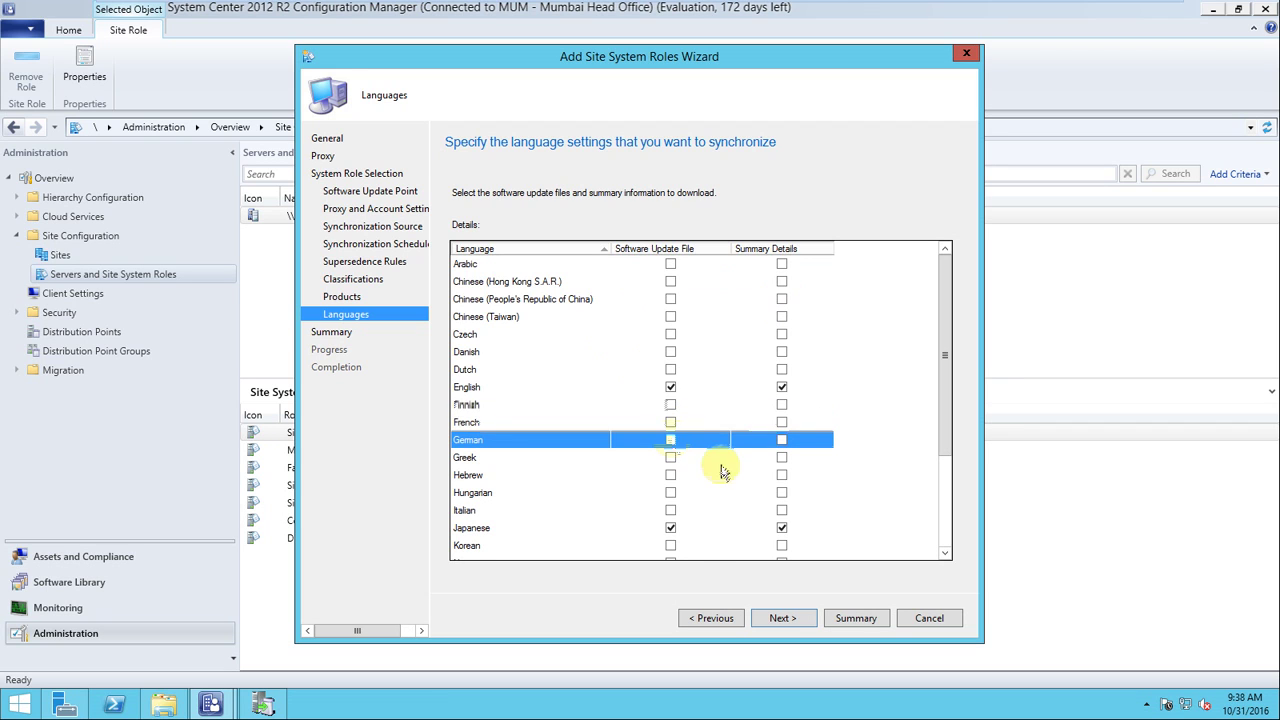
Uncheck Japanese and Russian so only English remains, and continue to the Summary
left_click(669, 529)
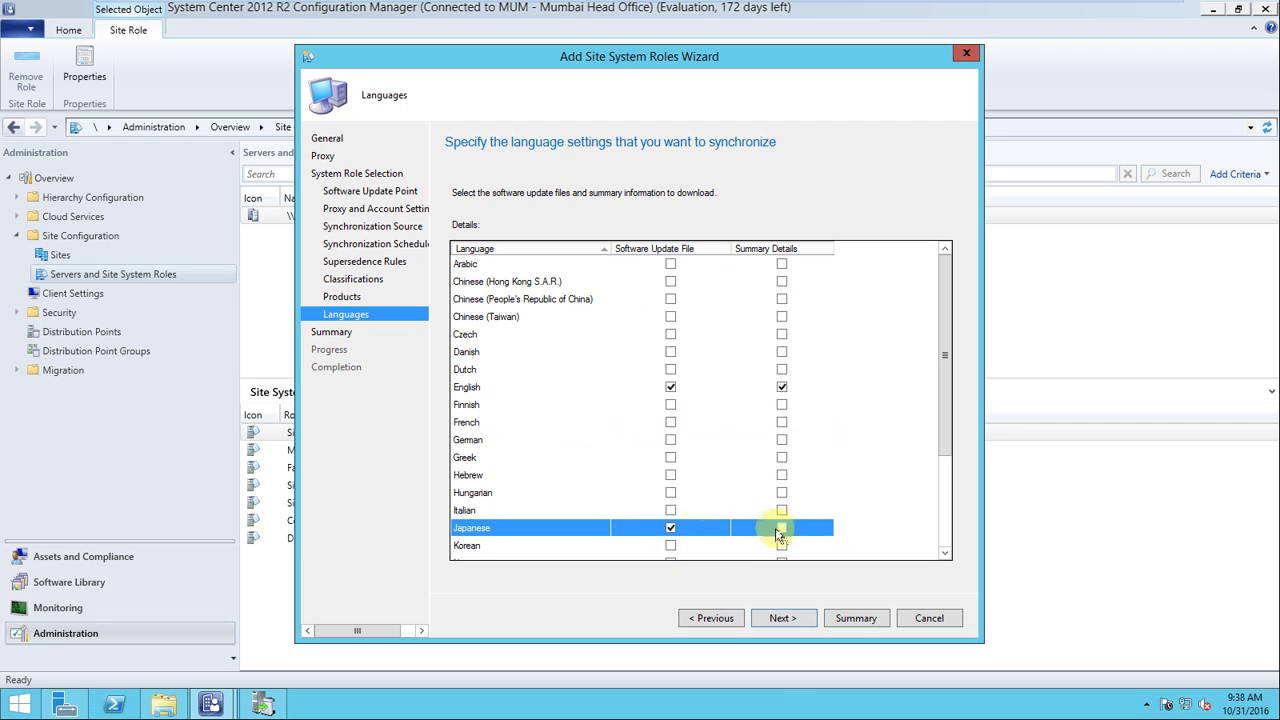
scroll(590, 460, "down", 1)
left_click(670, 475)
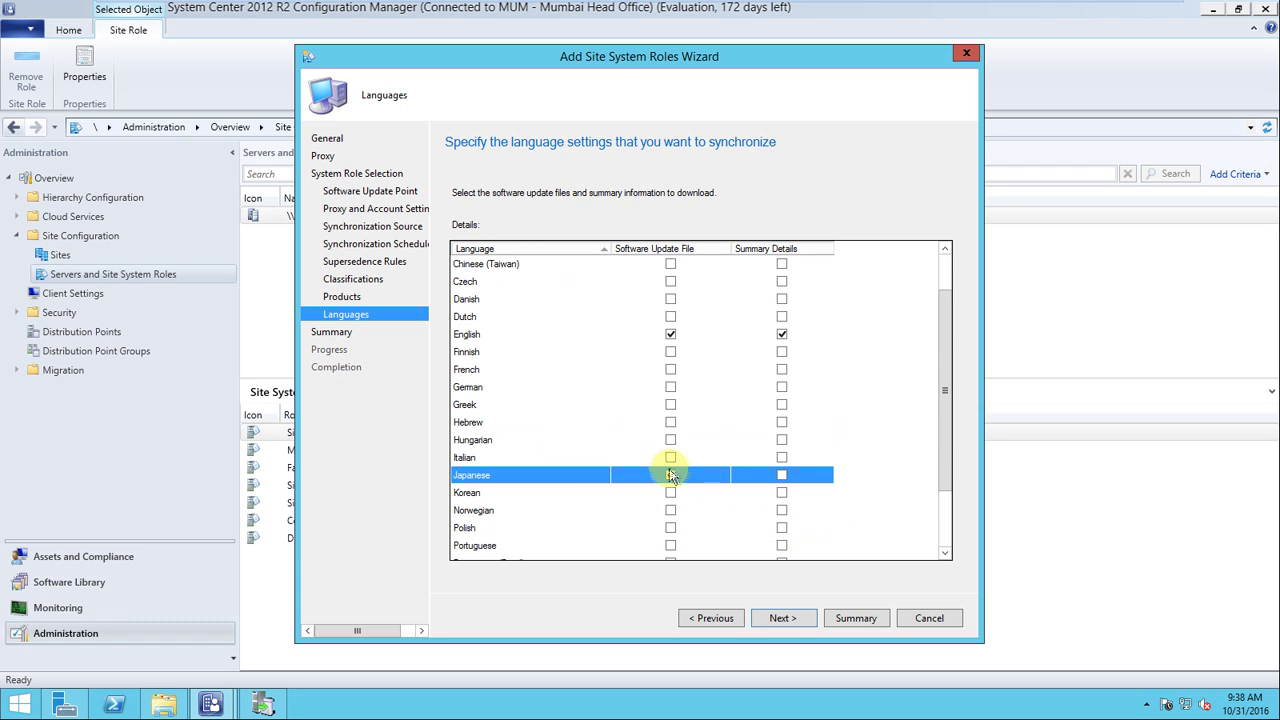
left_click(670, 475)
left_click(670, 476)
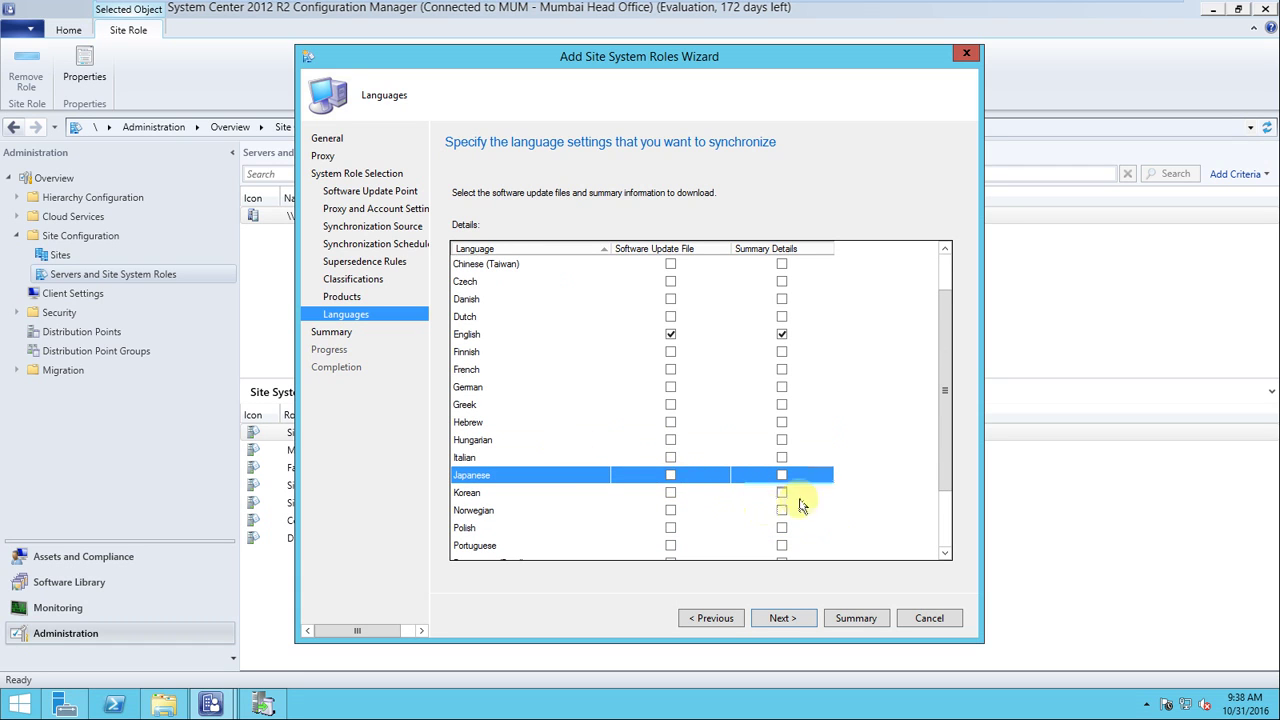
scroll(834, 408, "up", 1)
scroll(848, 449, "down", 3)
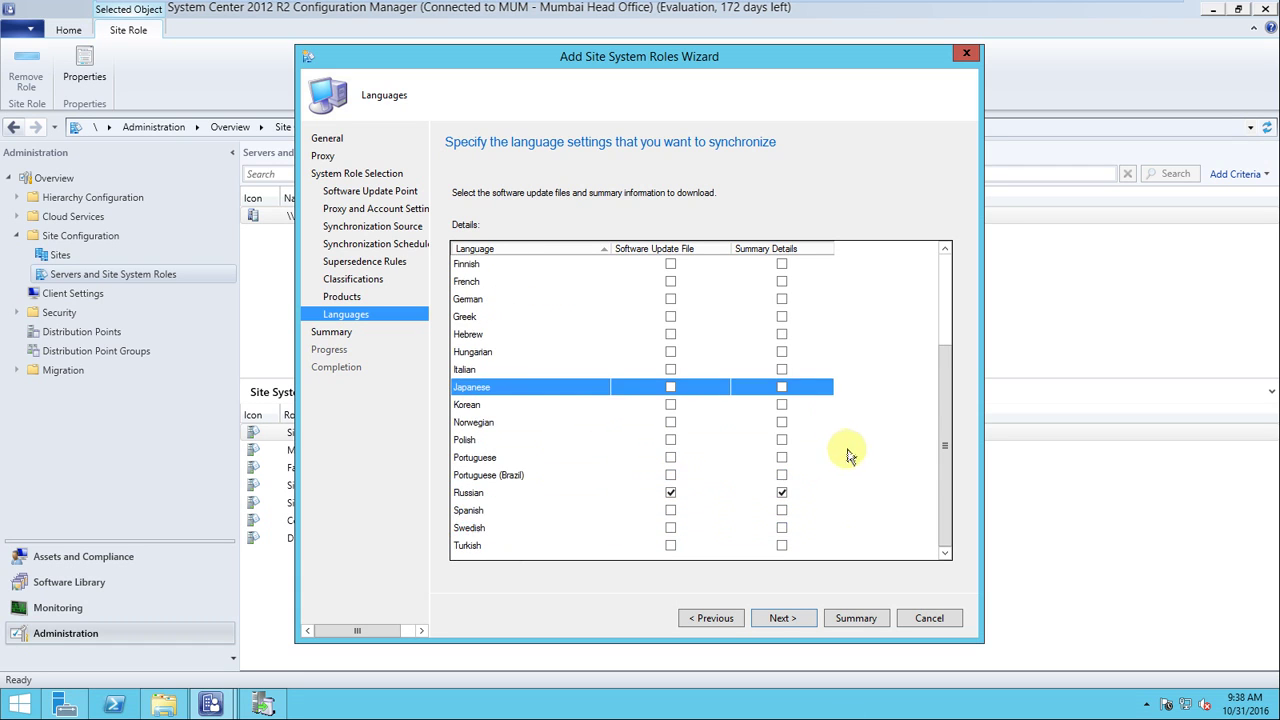
left_click(670, 492)
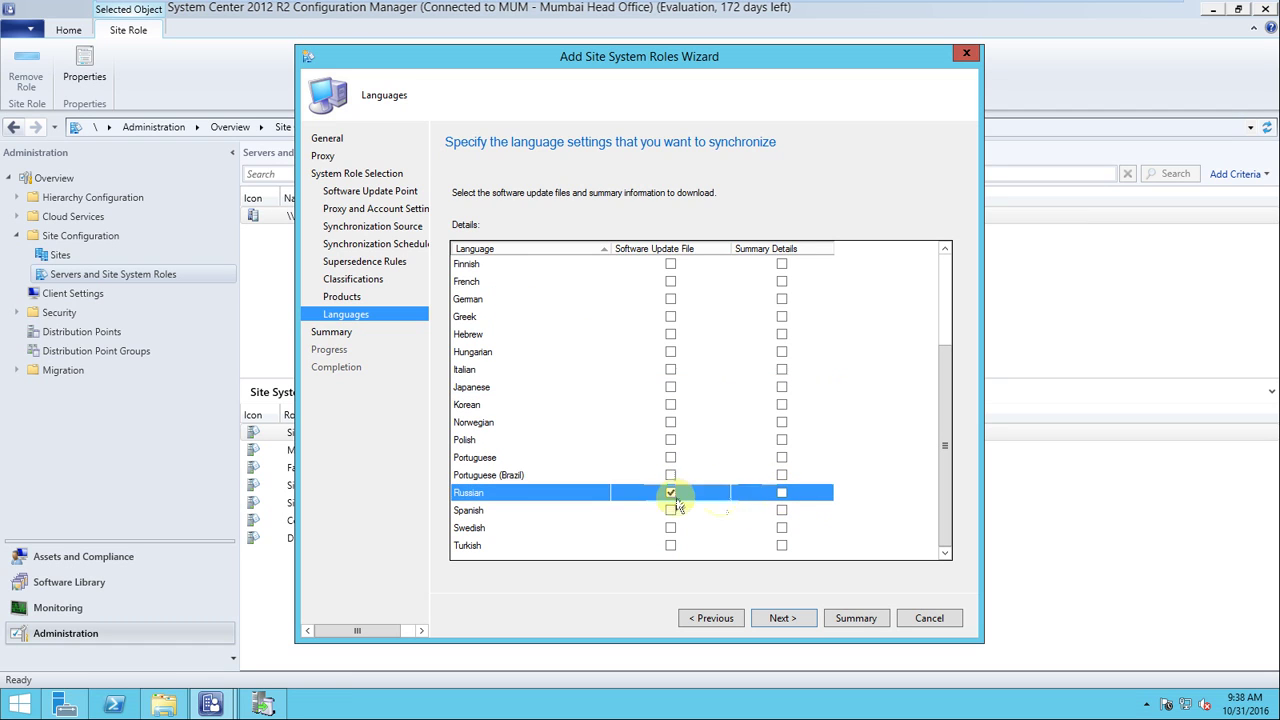
scroll(740, 455, "up", 3)
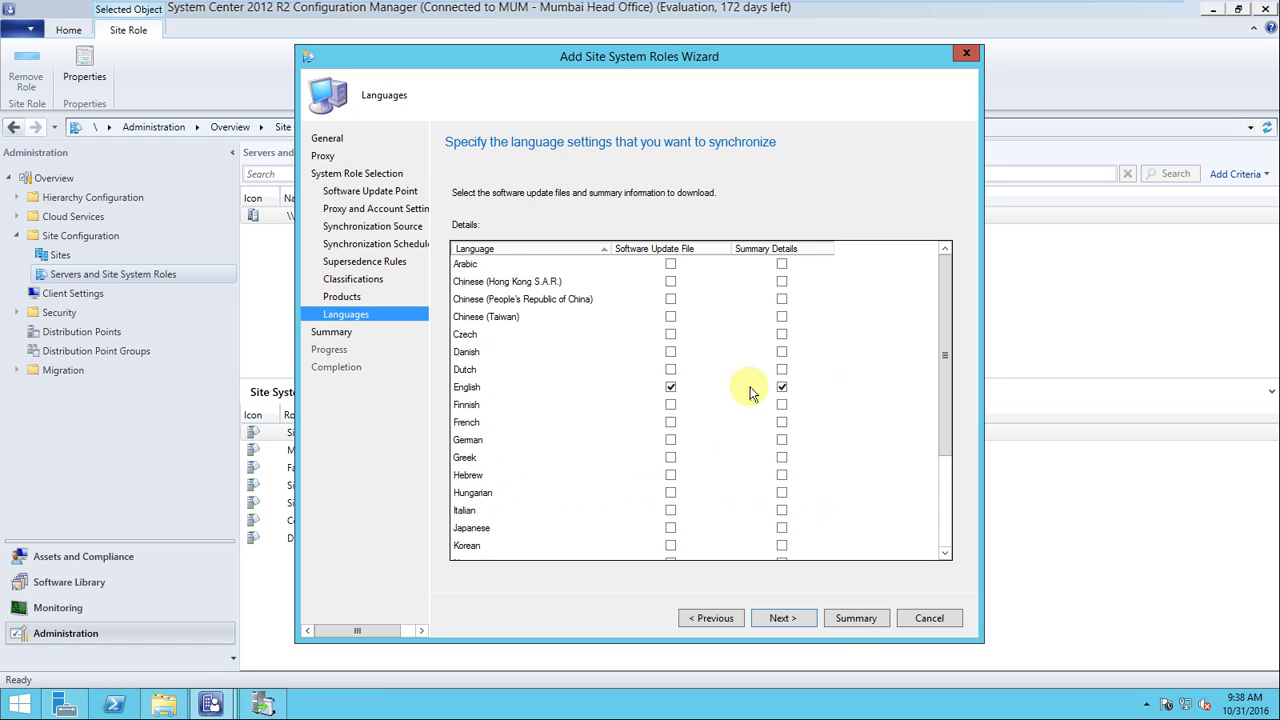
left_click(781, 618)
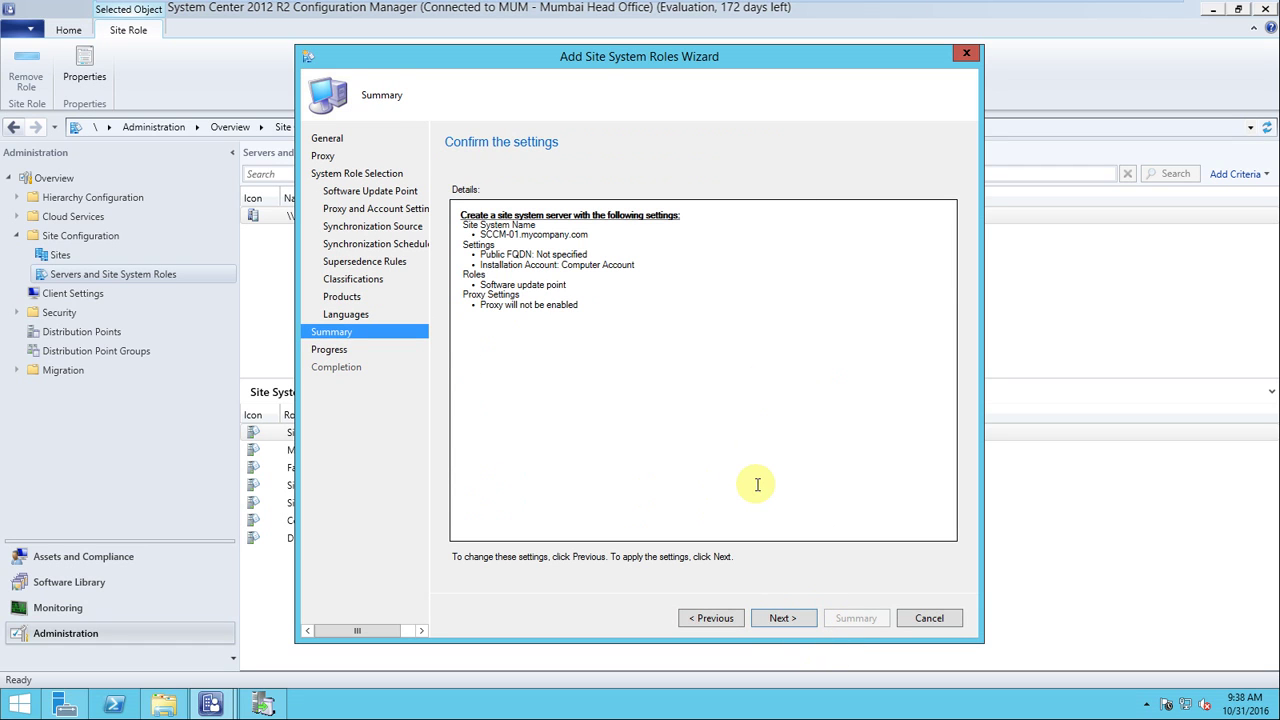
Install the software update point role from the Summary page and close the completed wizard
left_click(782, 618)
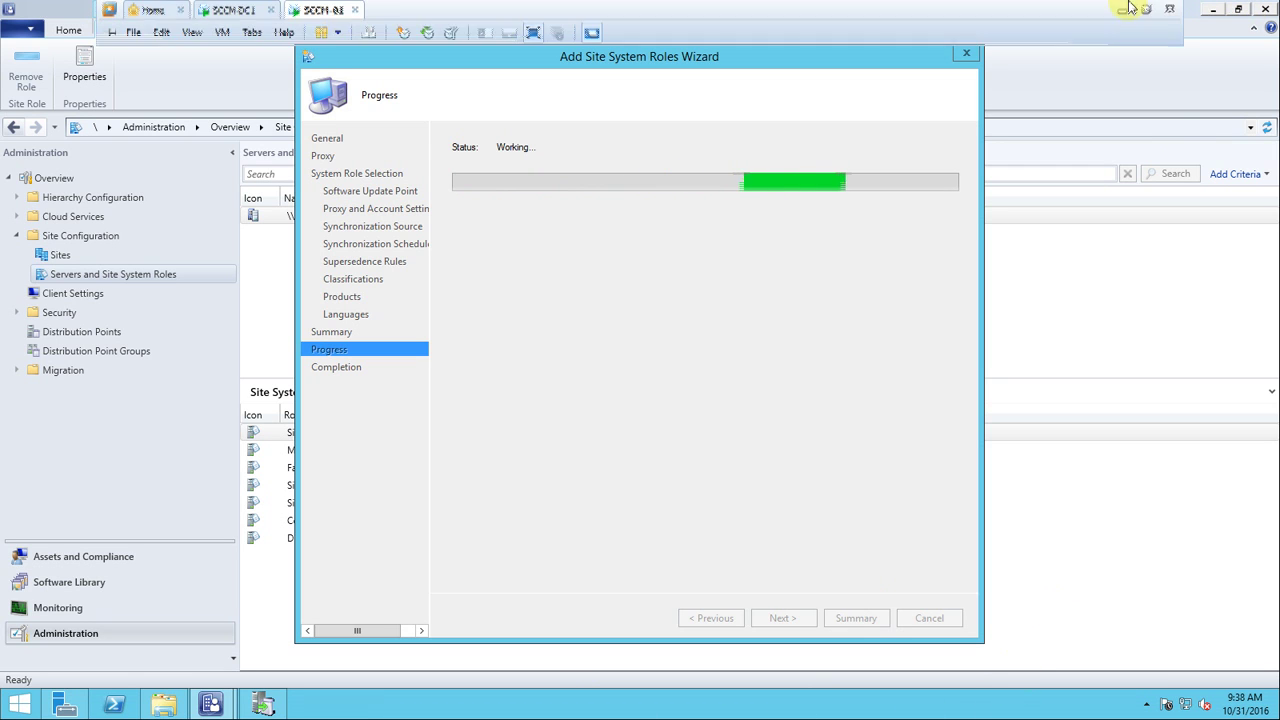
left_click(1130, 12)
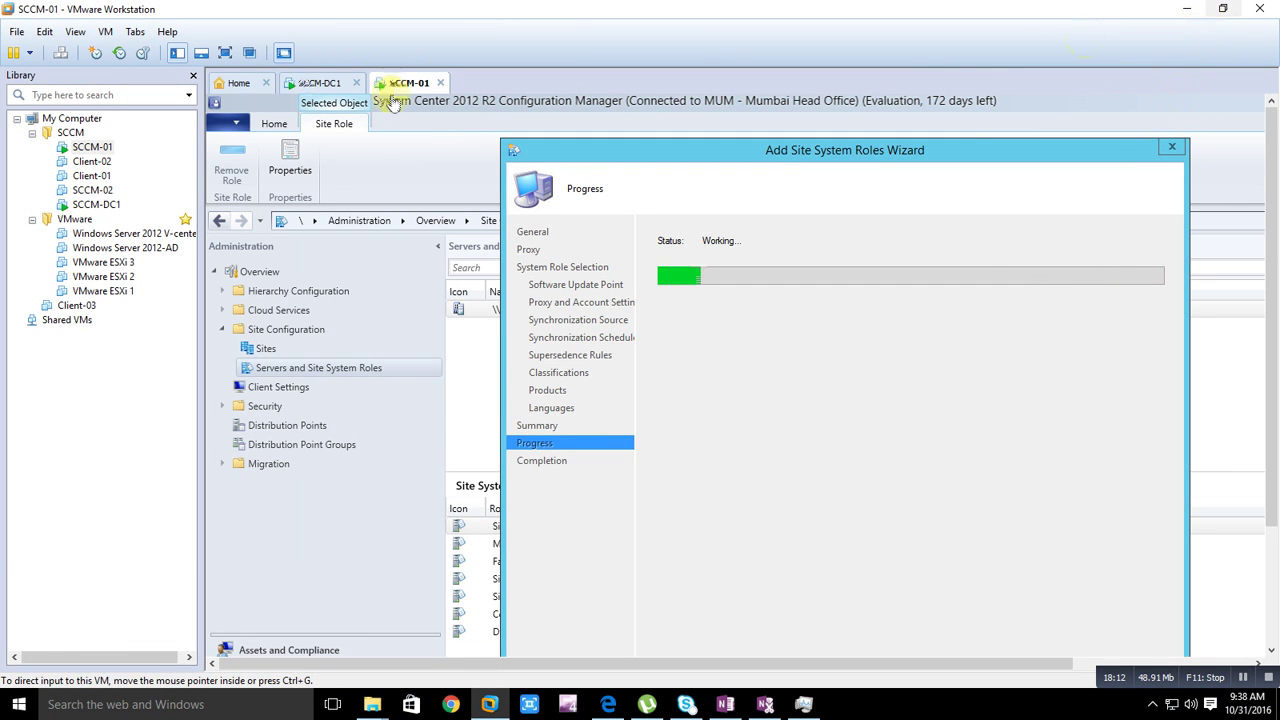
left_click(225, 52)
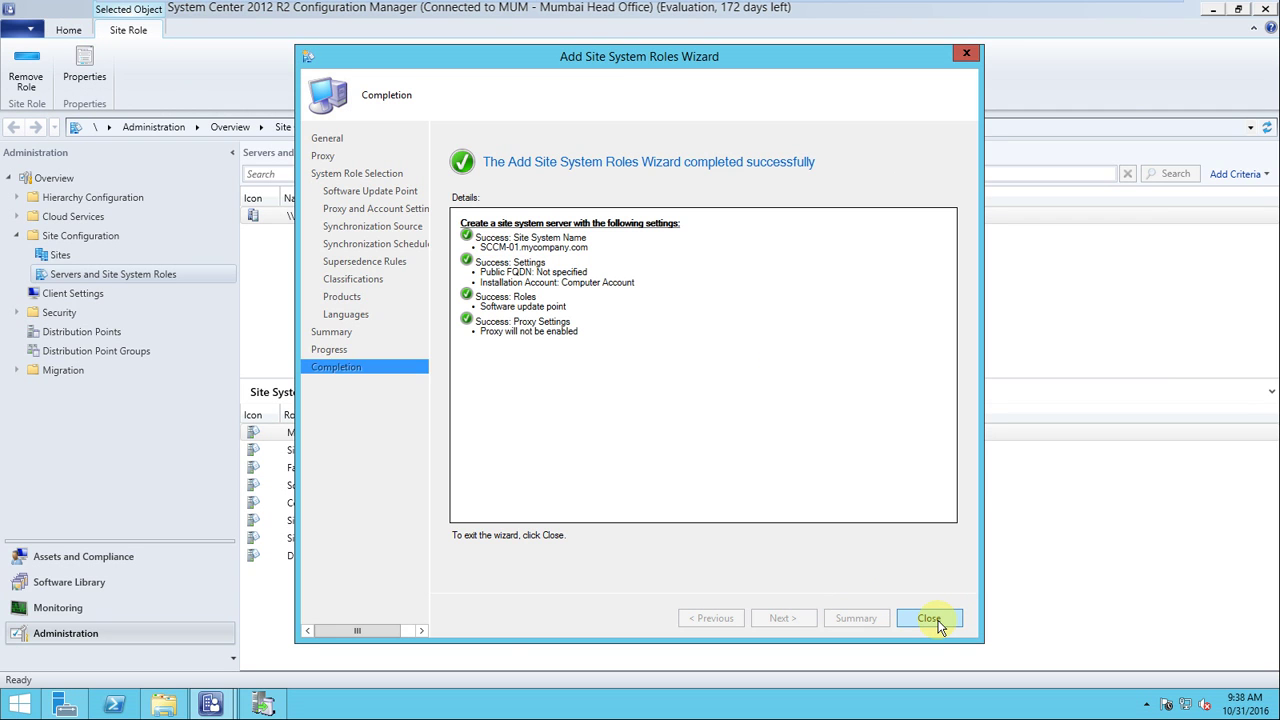
left_click(945, 620)
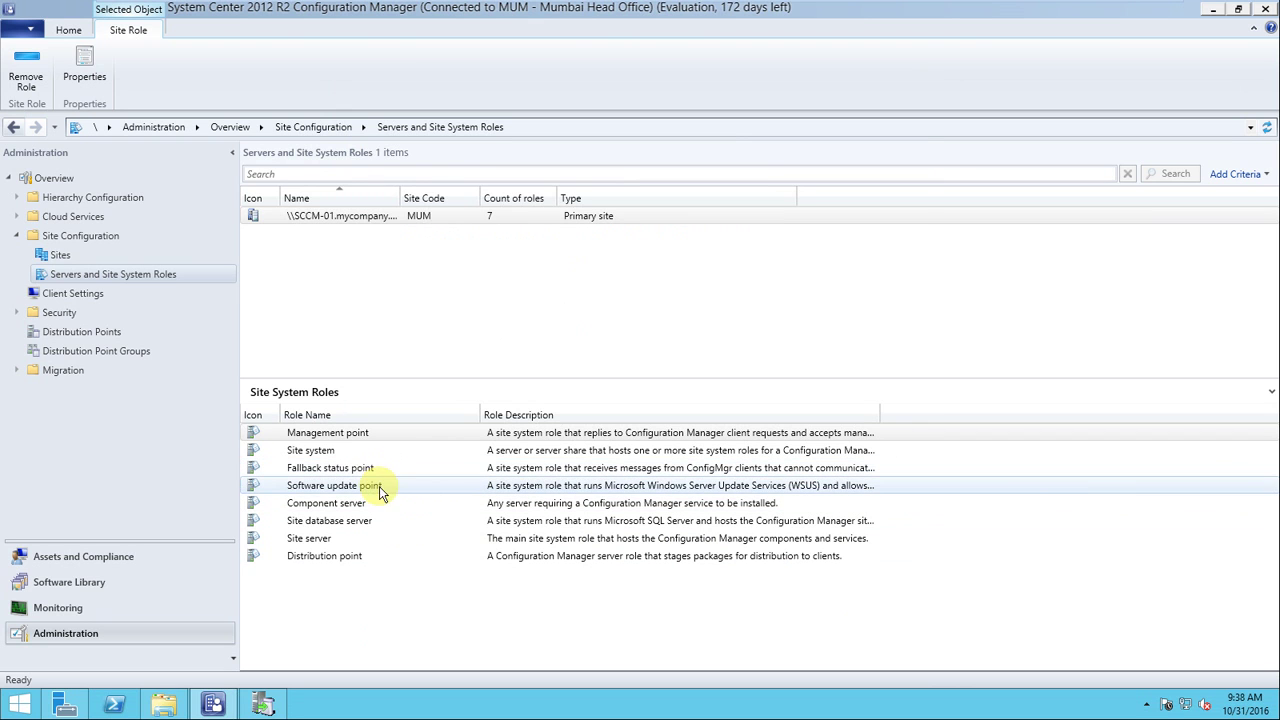
Select the Software update point role, close the Update Services console, and bring up Local Disk (C:)
left_click(537, 492)
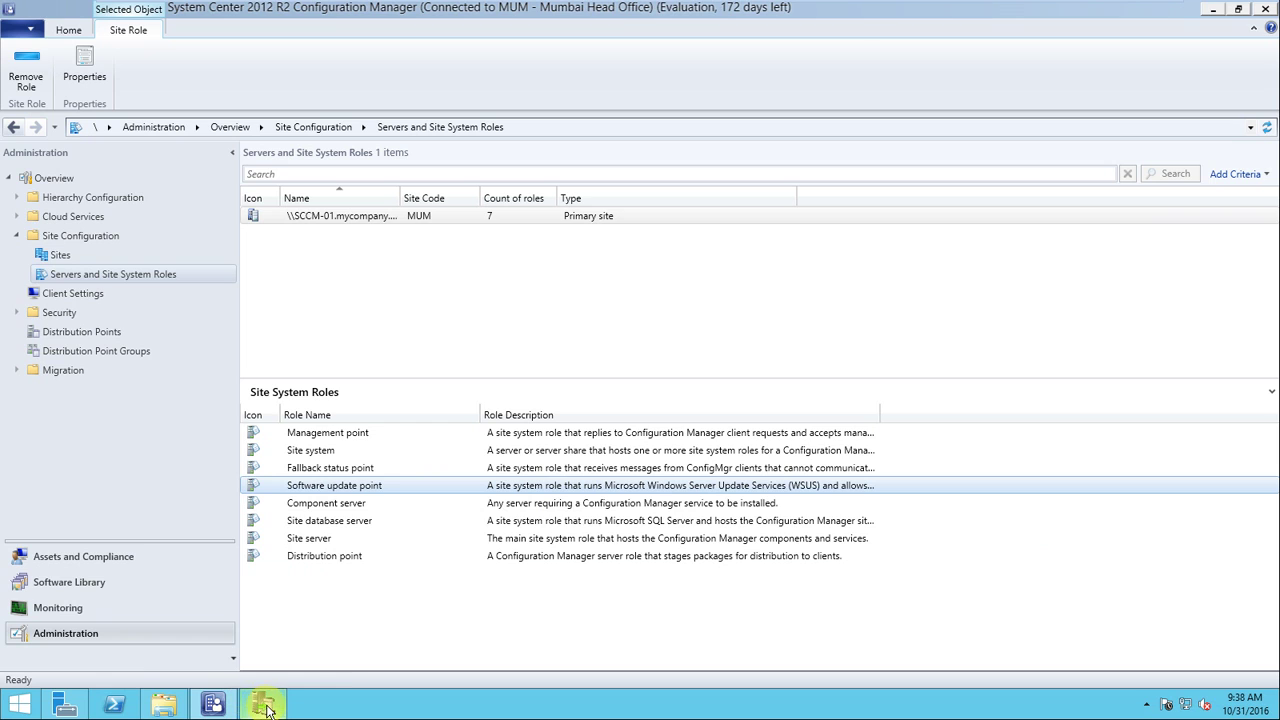
mouse_move(268, 710)
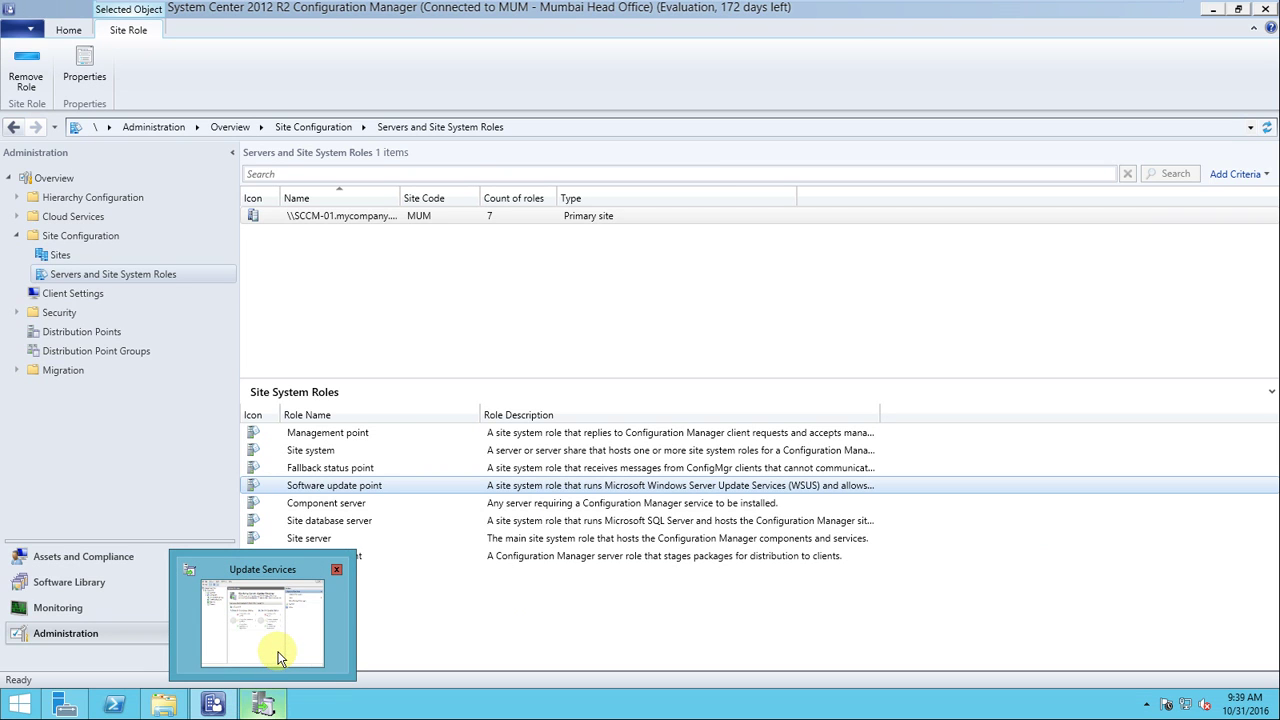
left_click(338, 716)
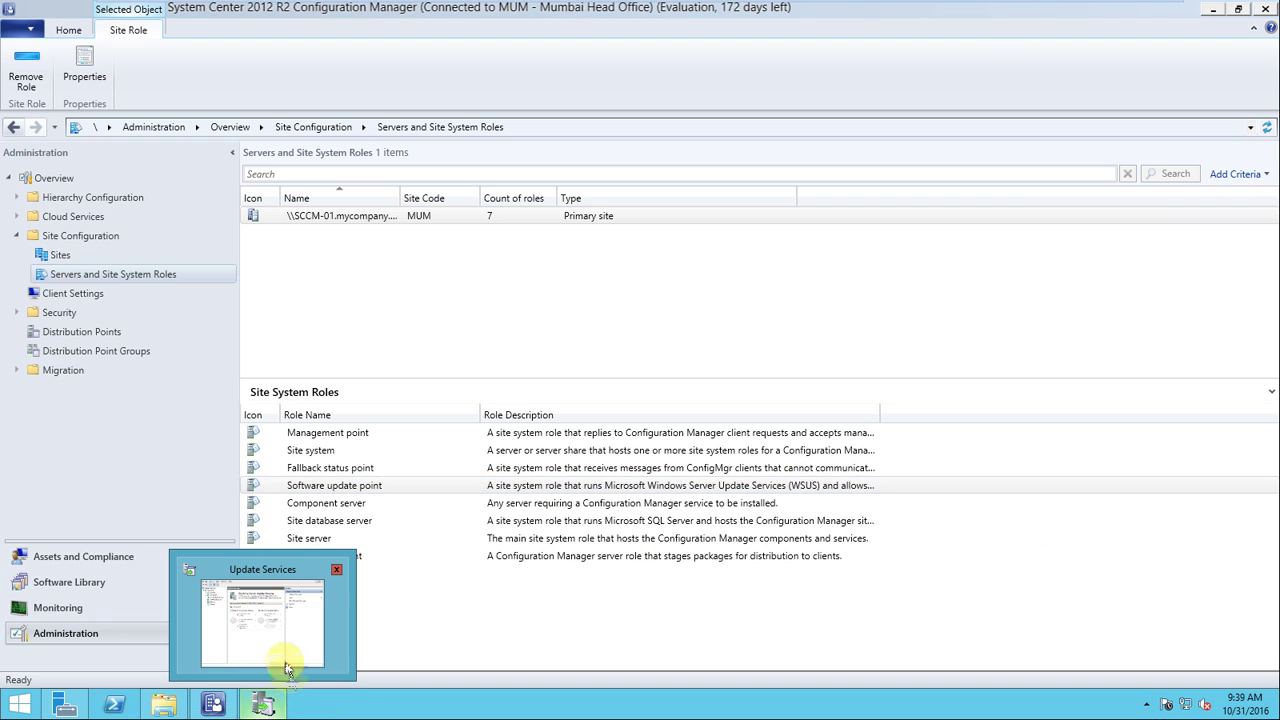
left_click(338, 571)
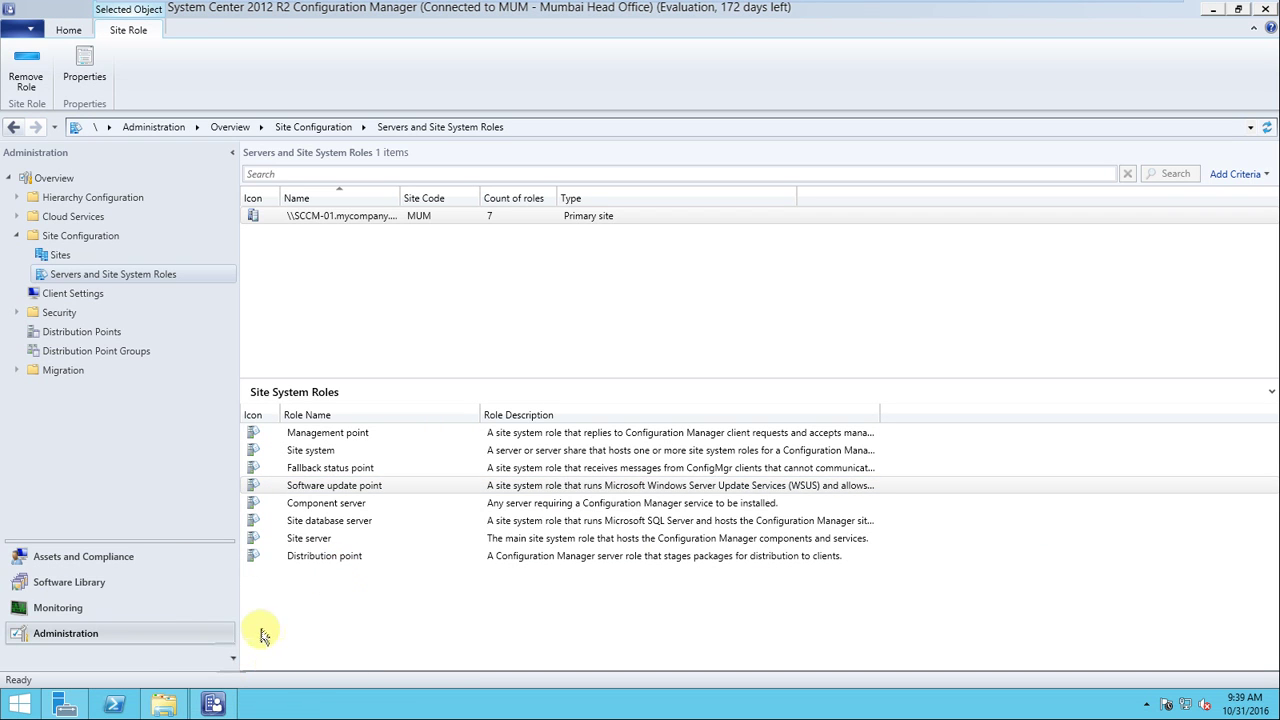
left_click(176, 693)
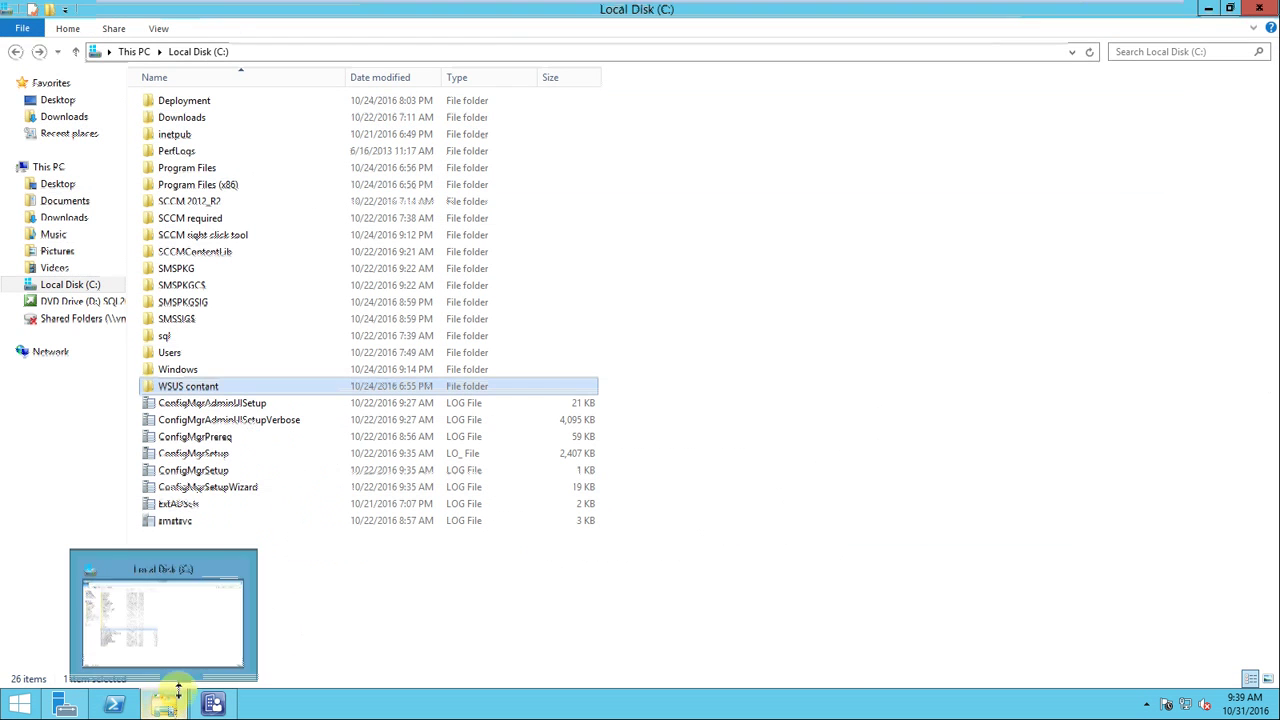
Confirm UpdateServicesPackages is empty and WsusContent holds only anonymousCheckFile, then minimize Explorer
double_click(207, 390)
left_click(233, 103)
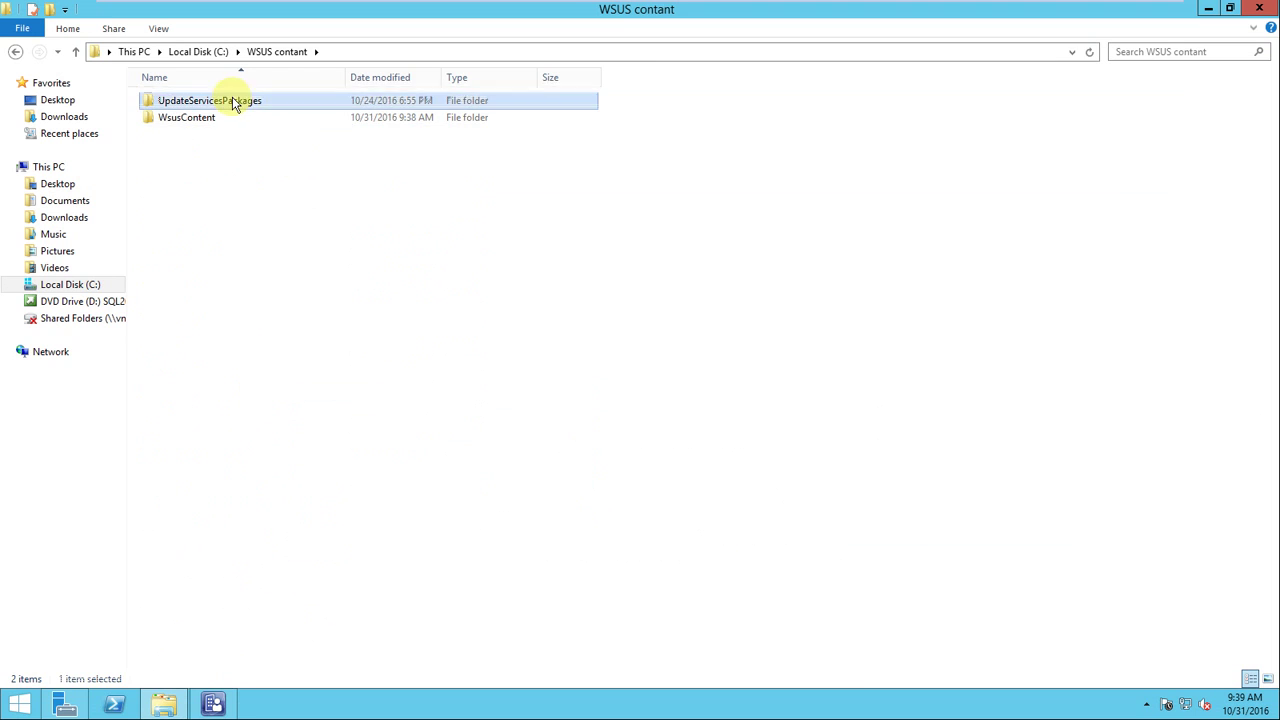
double_click(219, 105)
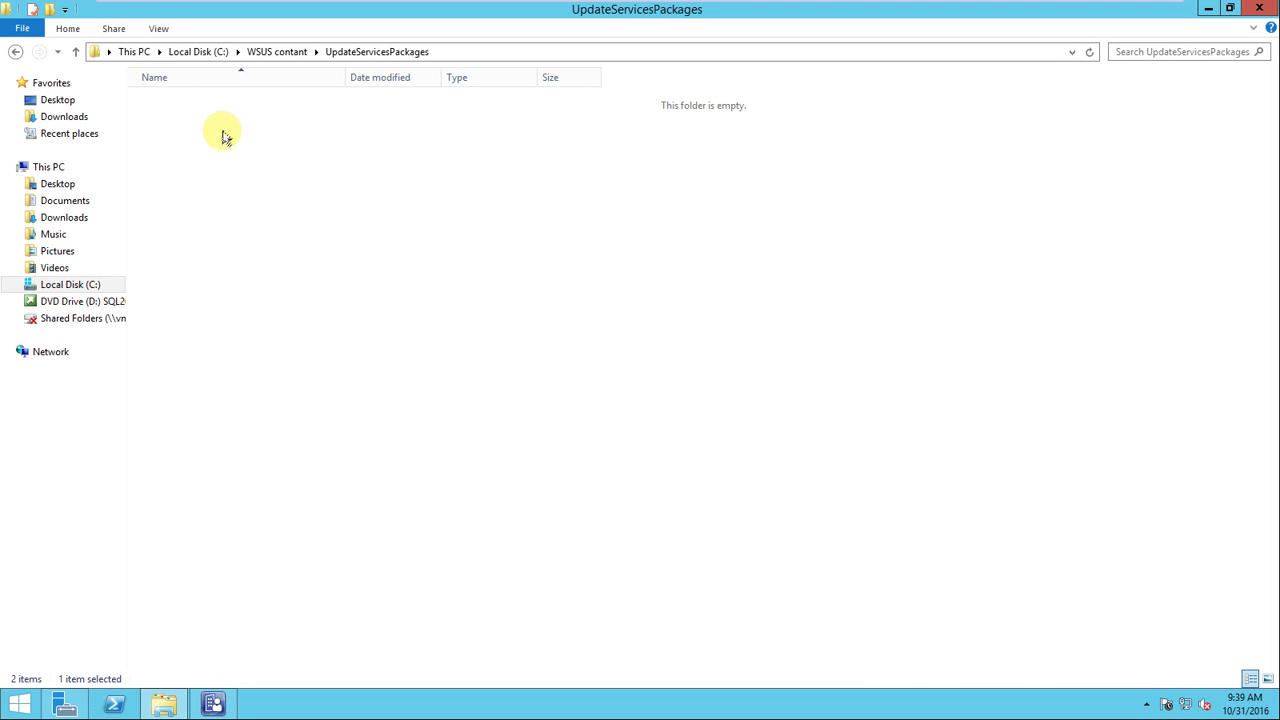
left_click(15, 51)
double_click(180, 119)
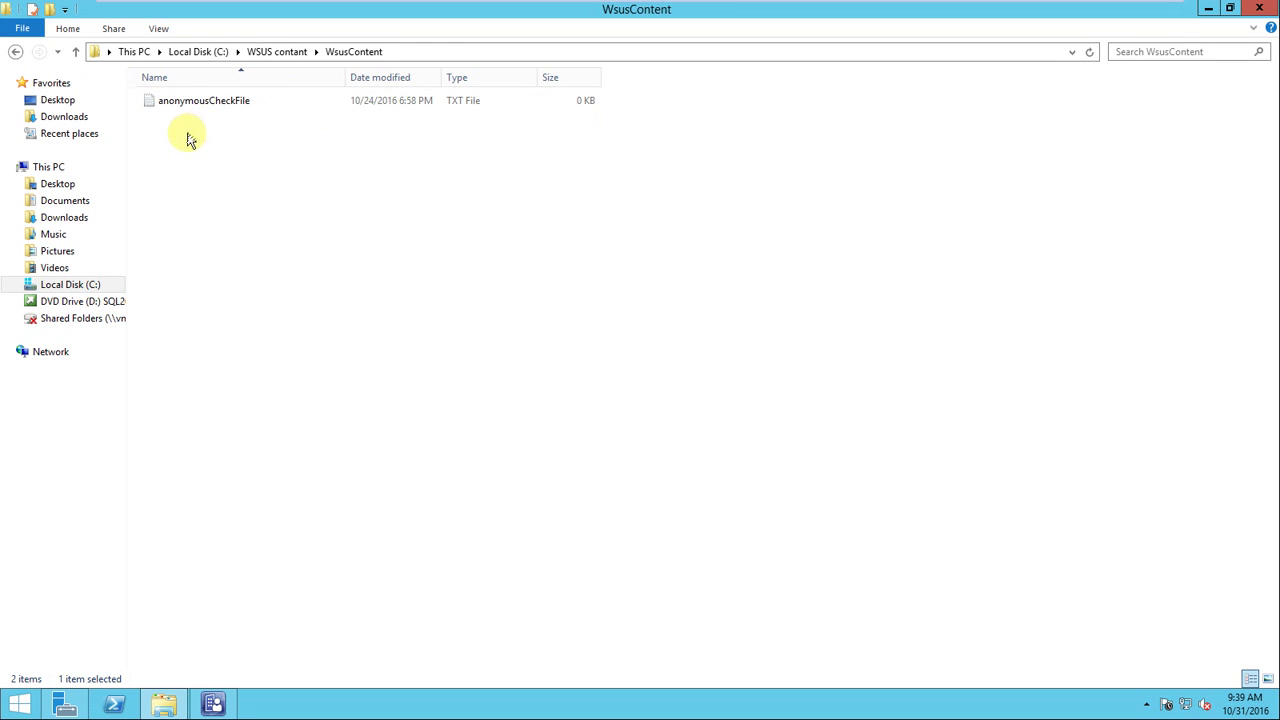
left_click(15, 51)
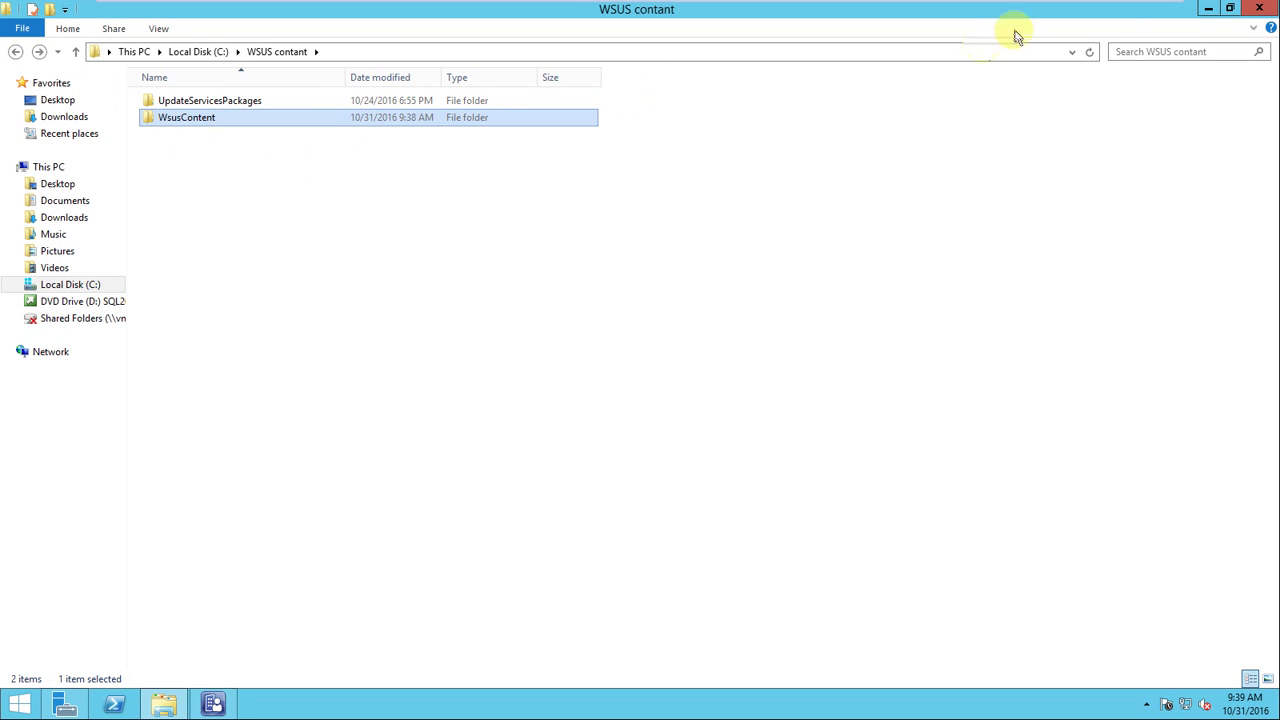
left_click(1209, 14)
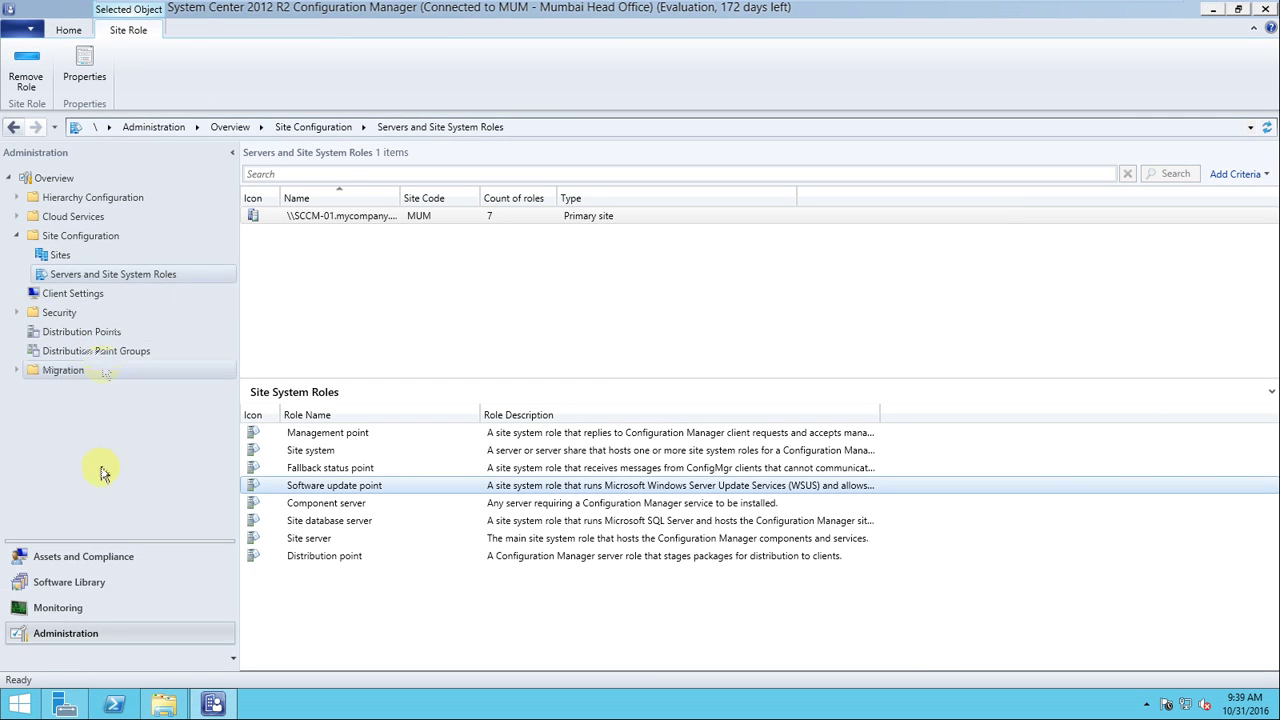
View Software Library > Software Updates > All Software Updates (0 items), then return to the WSUS contant folder
left_click(88, 584)
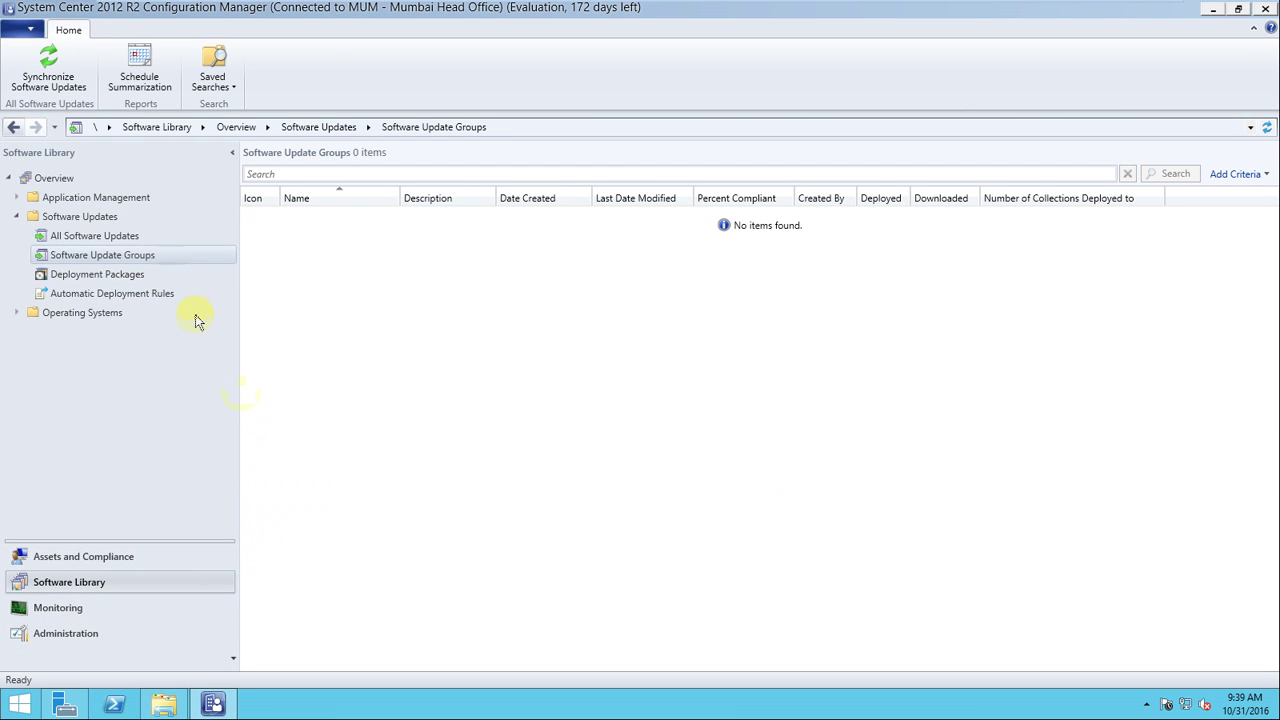
left_click(88, 237)
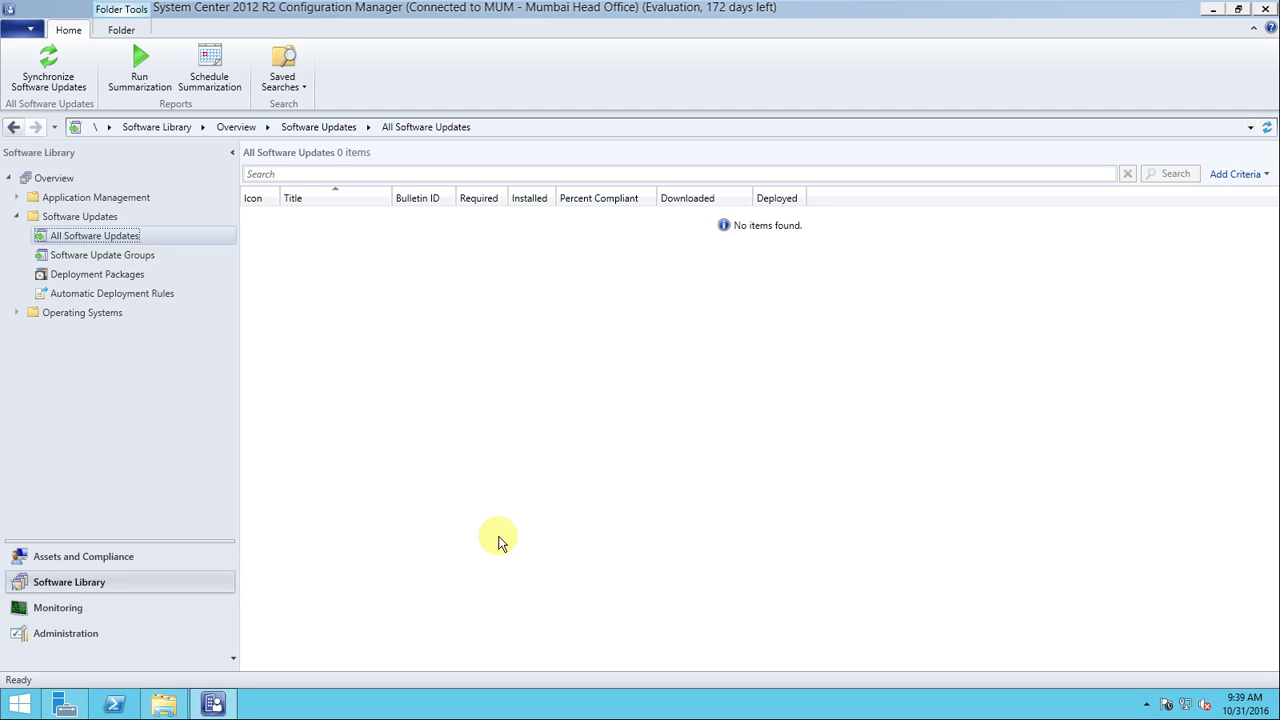
left_click(168, 705)
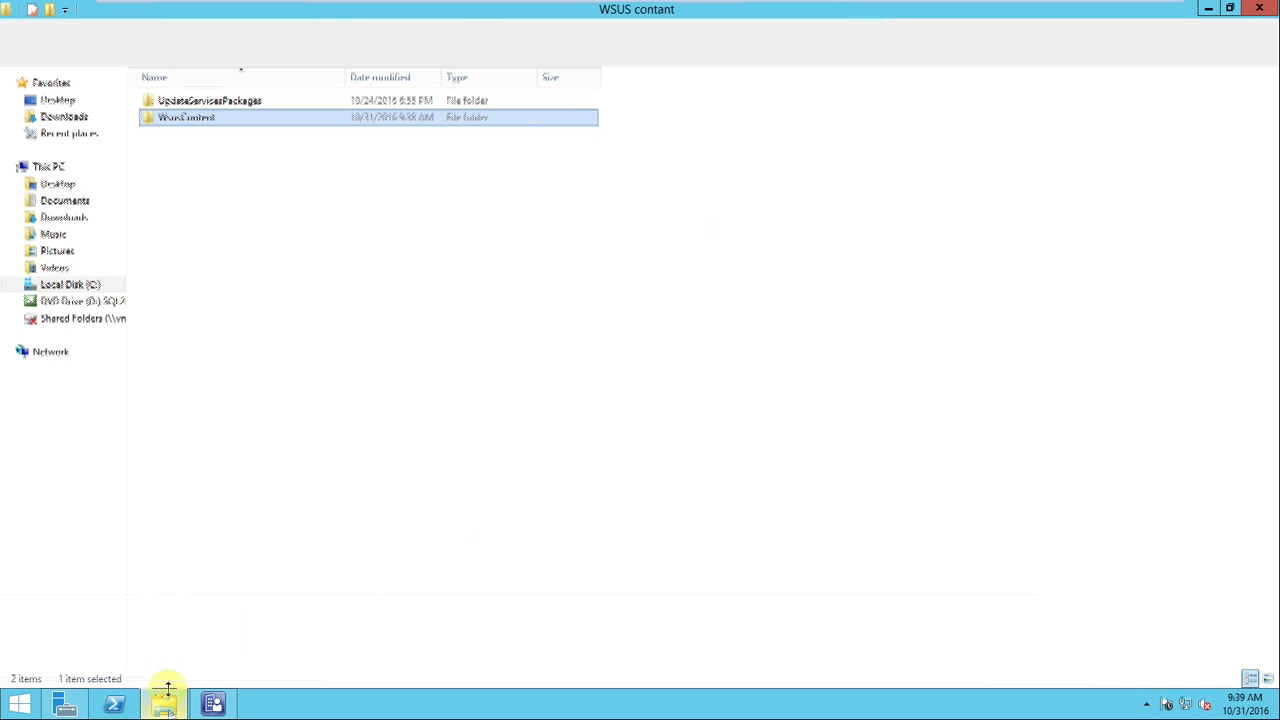
Browse to C:\Program Files\Microsoft Configuration Manager\Logs and open WCM.log
left_click(86, 285)
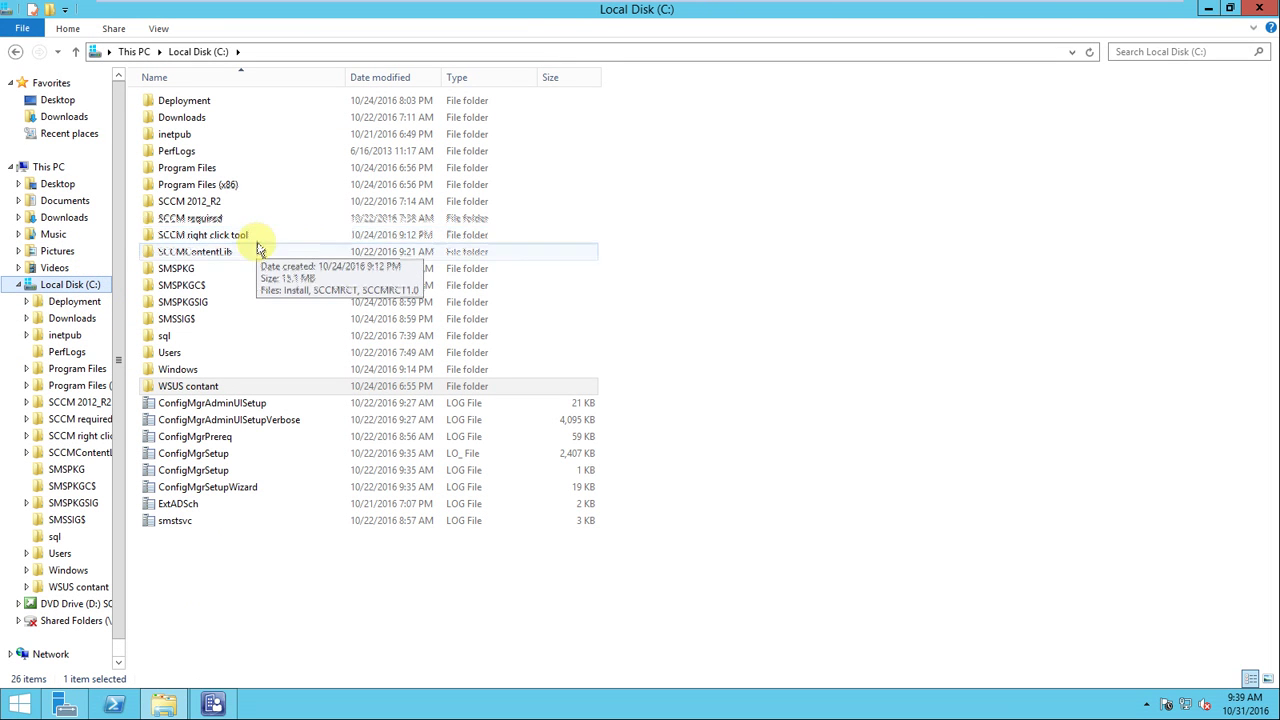
double_click(215, 169)
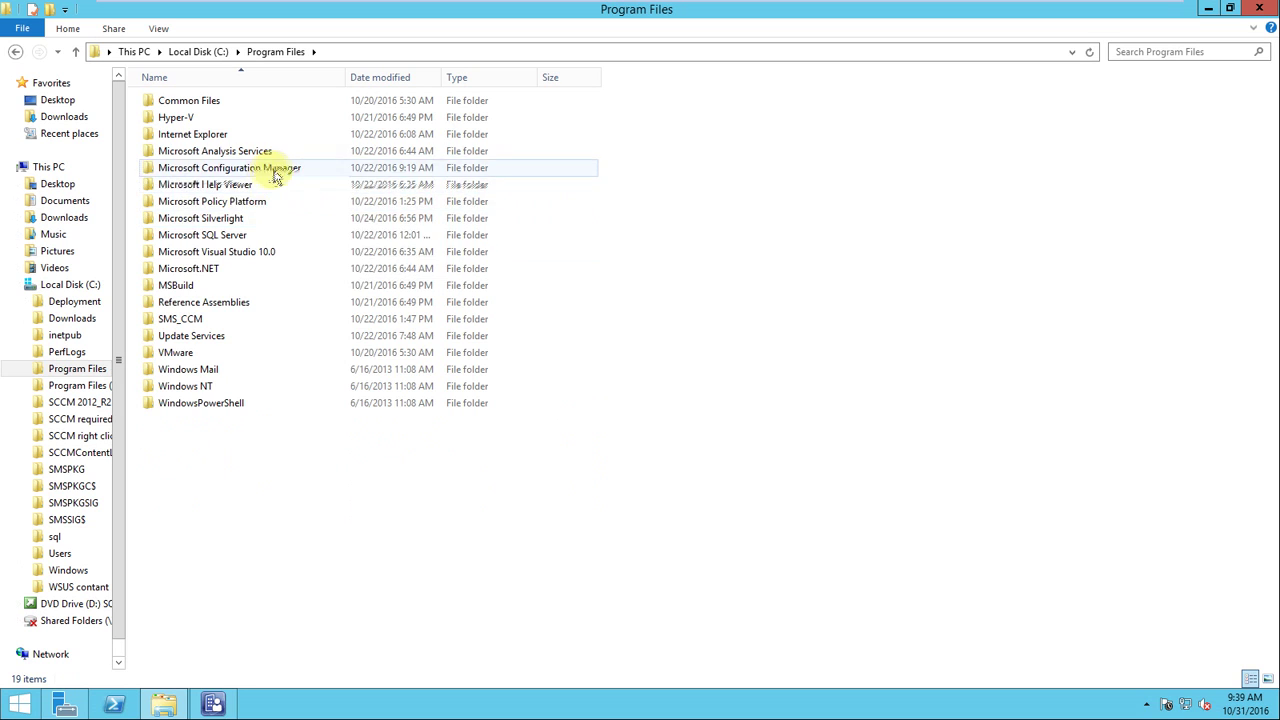
double_click(277, 172)
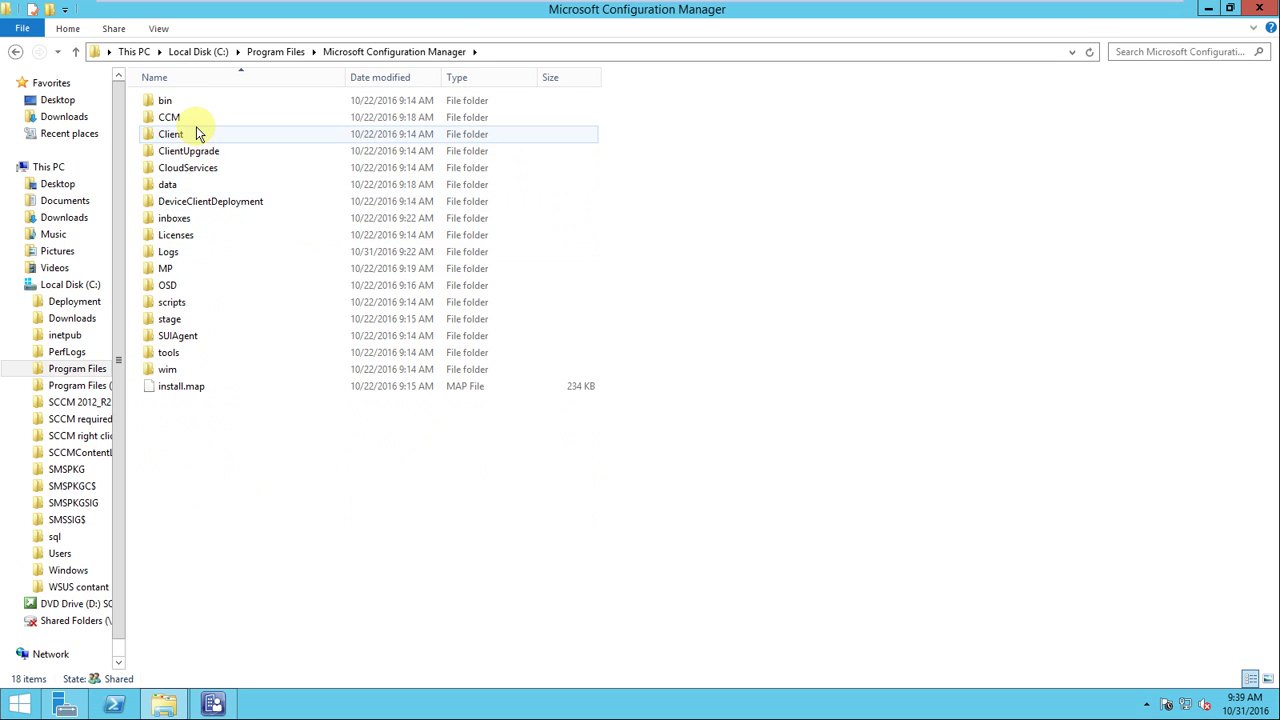
left_click(206, 120)
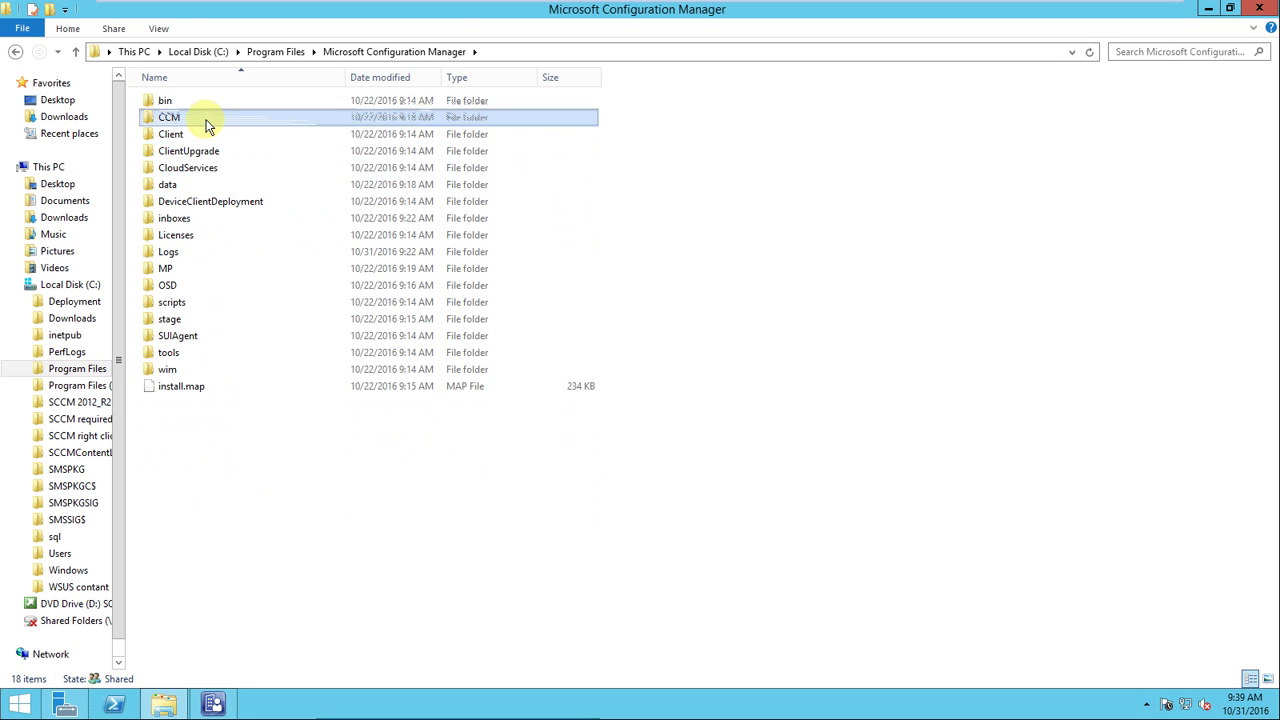
double_click(206, 120)
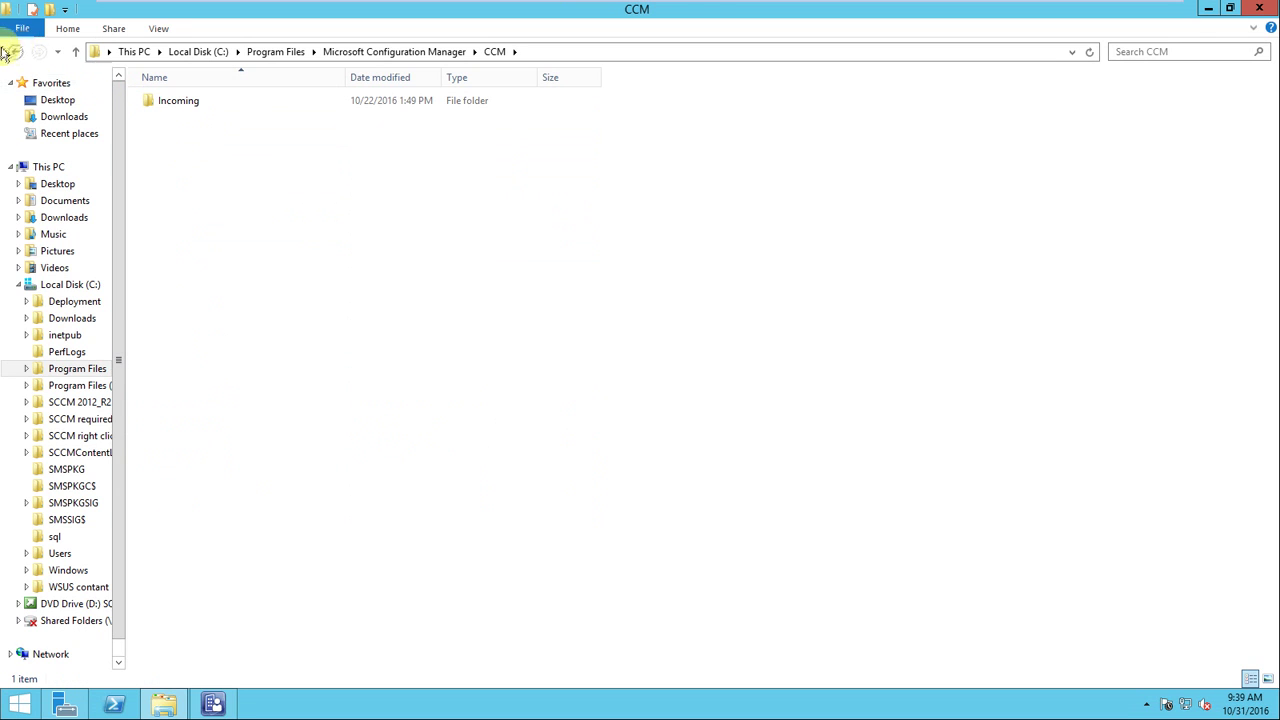
left_click(16, 52)
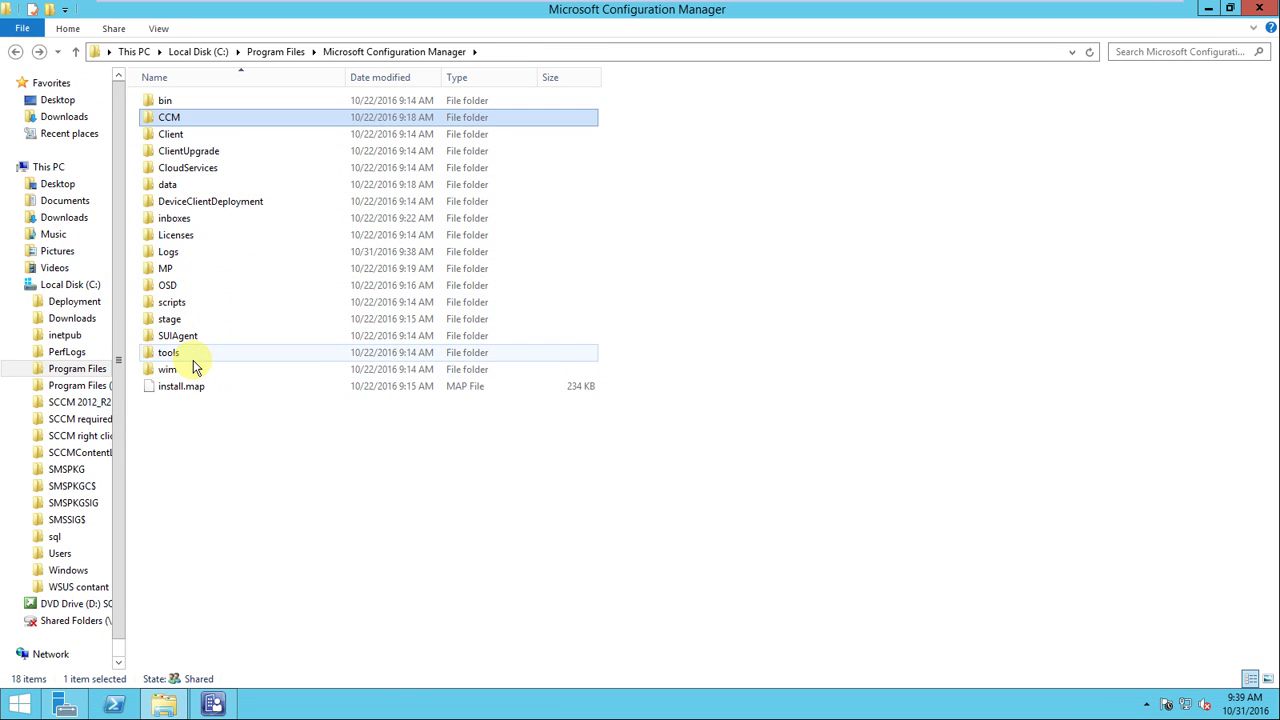
double_click(170, 252)
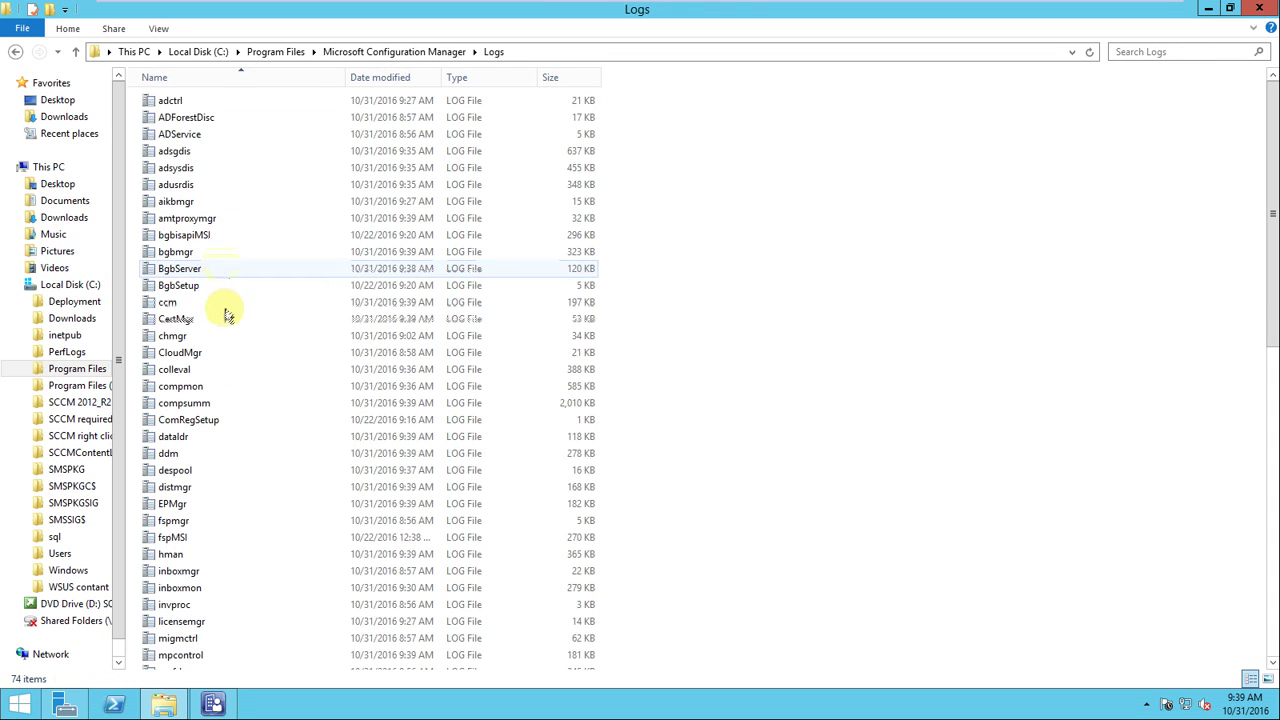
scroll(260, 430, "down", 5)
scroll(260, 430, "down", 8)
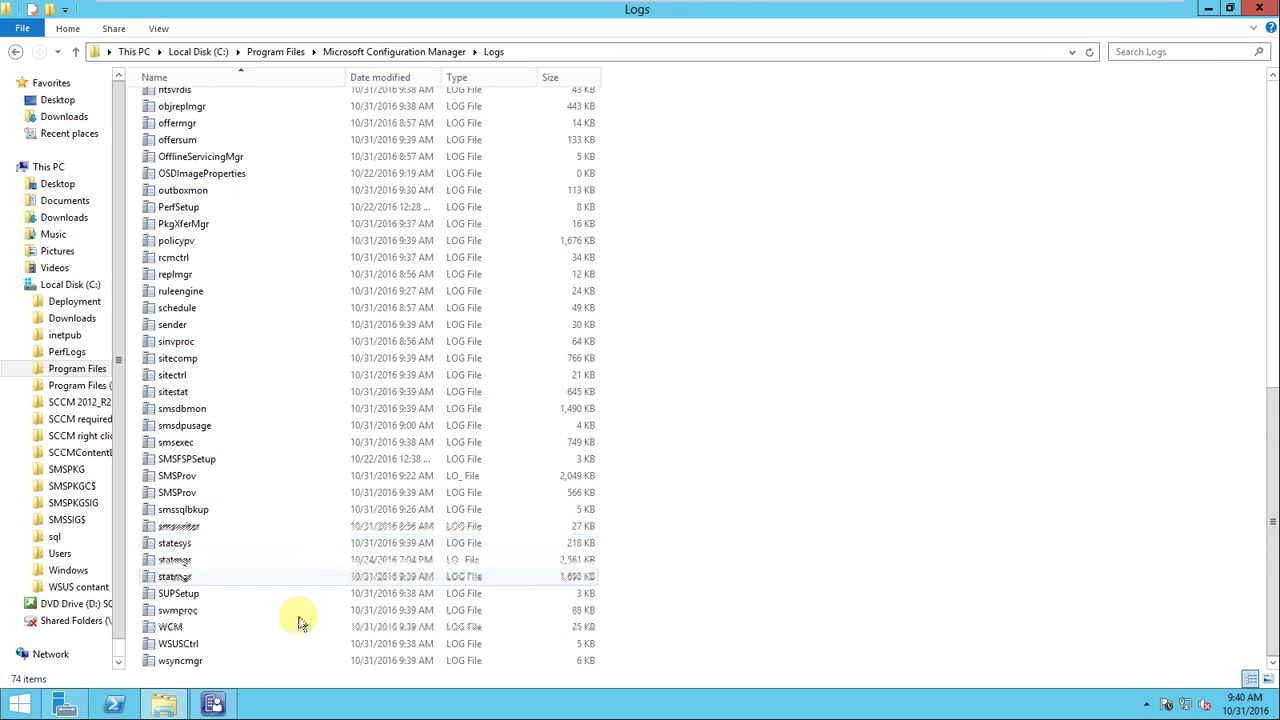
double_click(185, 630)
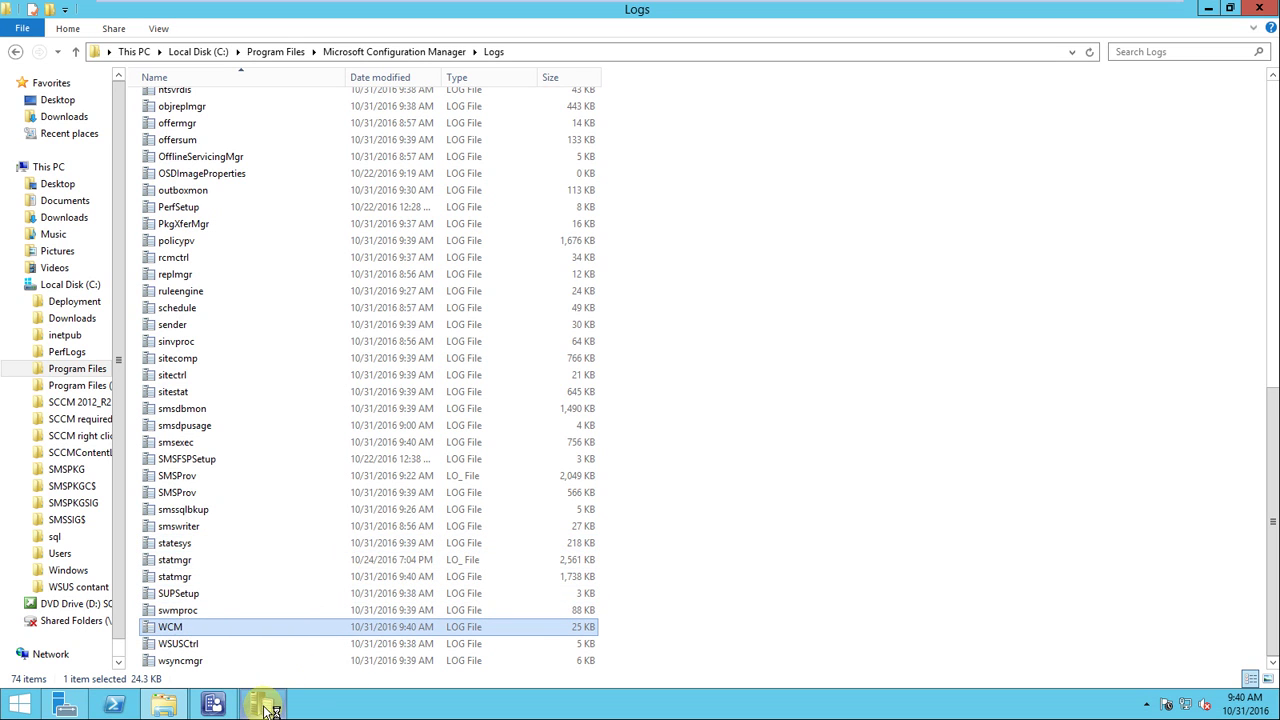
Read WCM.log's network credentials, WSUS category sync and 'WSUS sync running' entries, then close the viewer
mouse_move(263, 700)
left_click(263, 655)
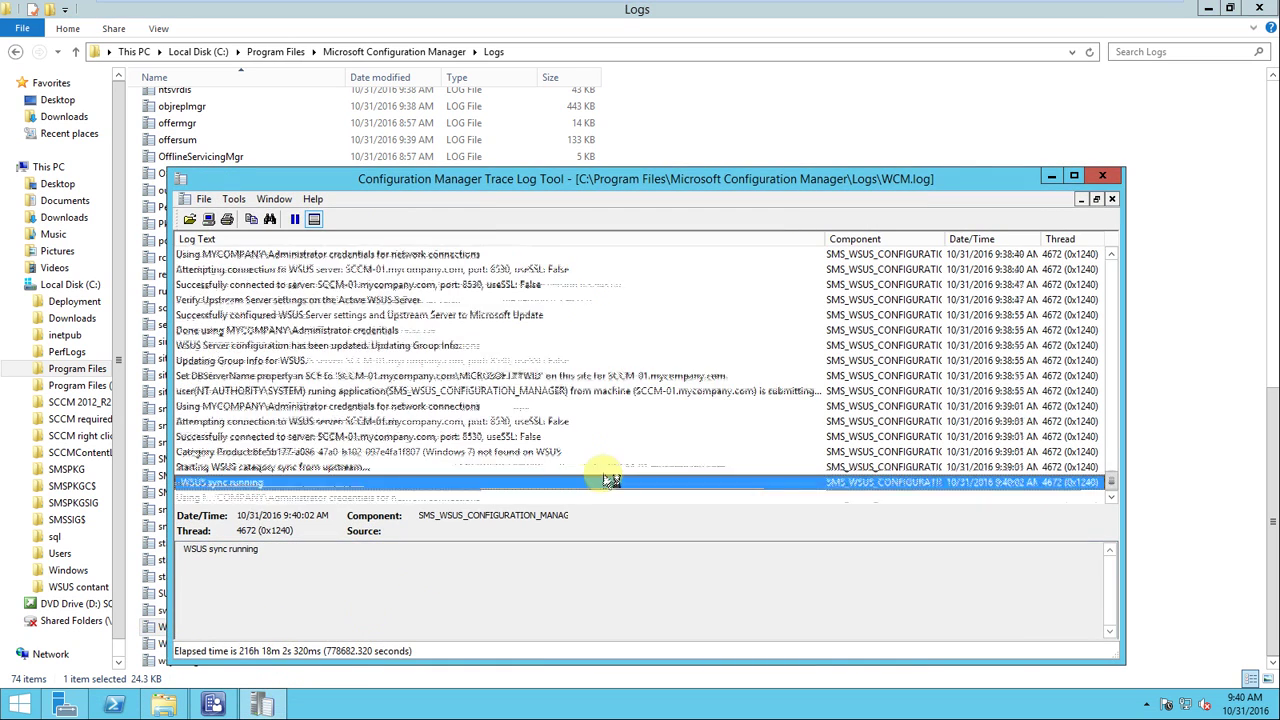
scroll(628, 460, "up", 4)
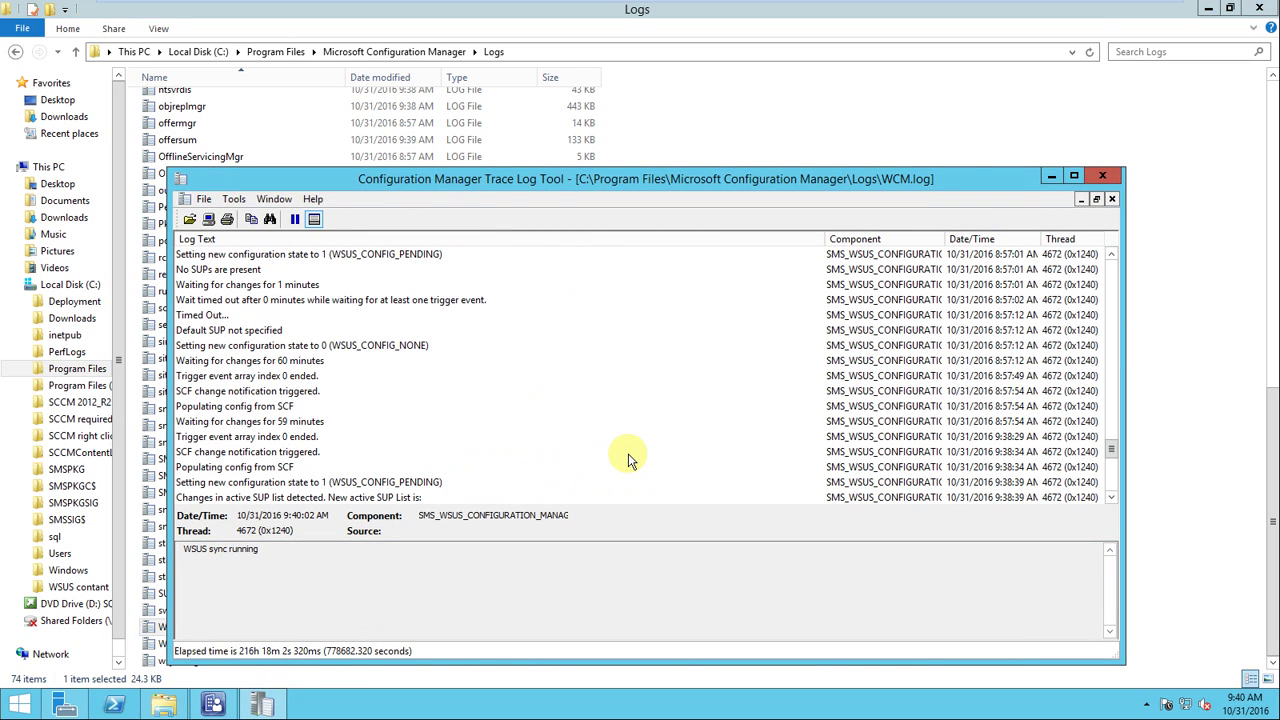
scroll(626, 441, "up", 3)
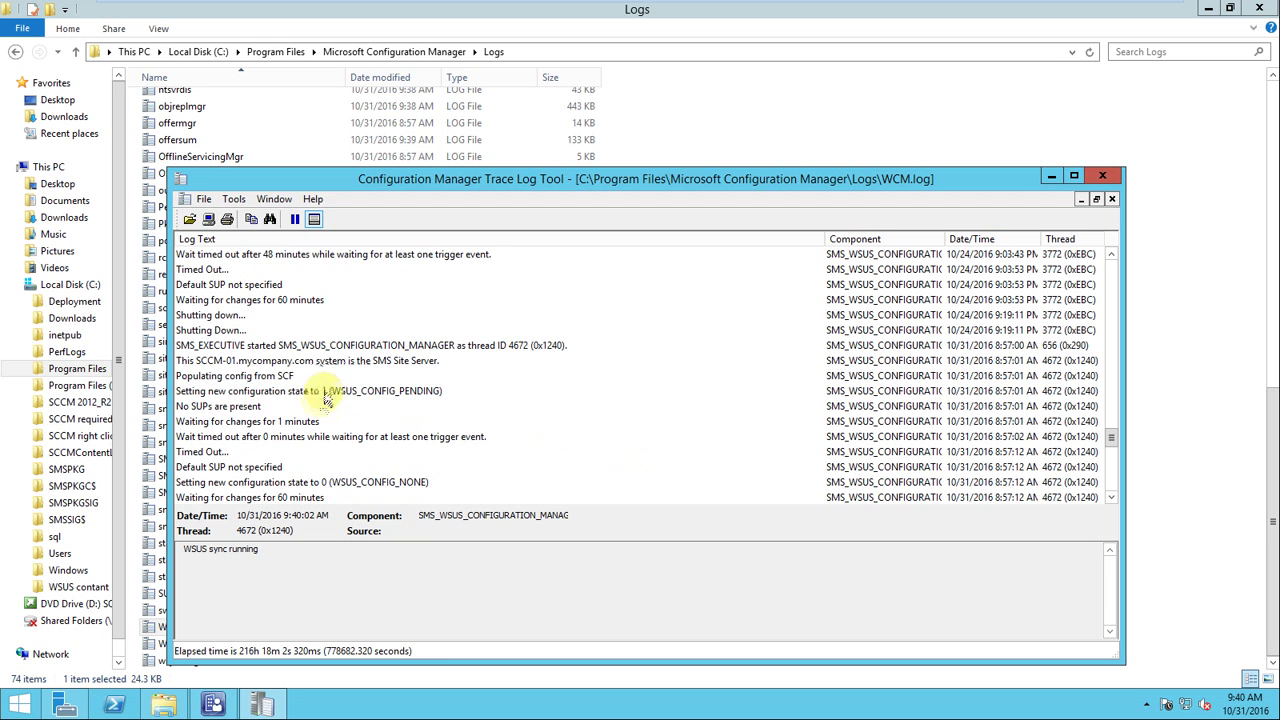
scroll(420, 384, "down", 6)
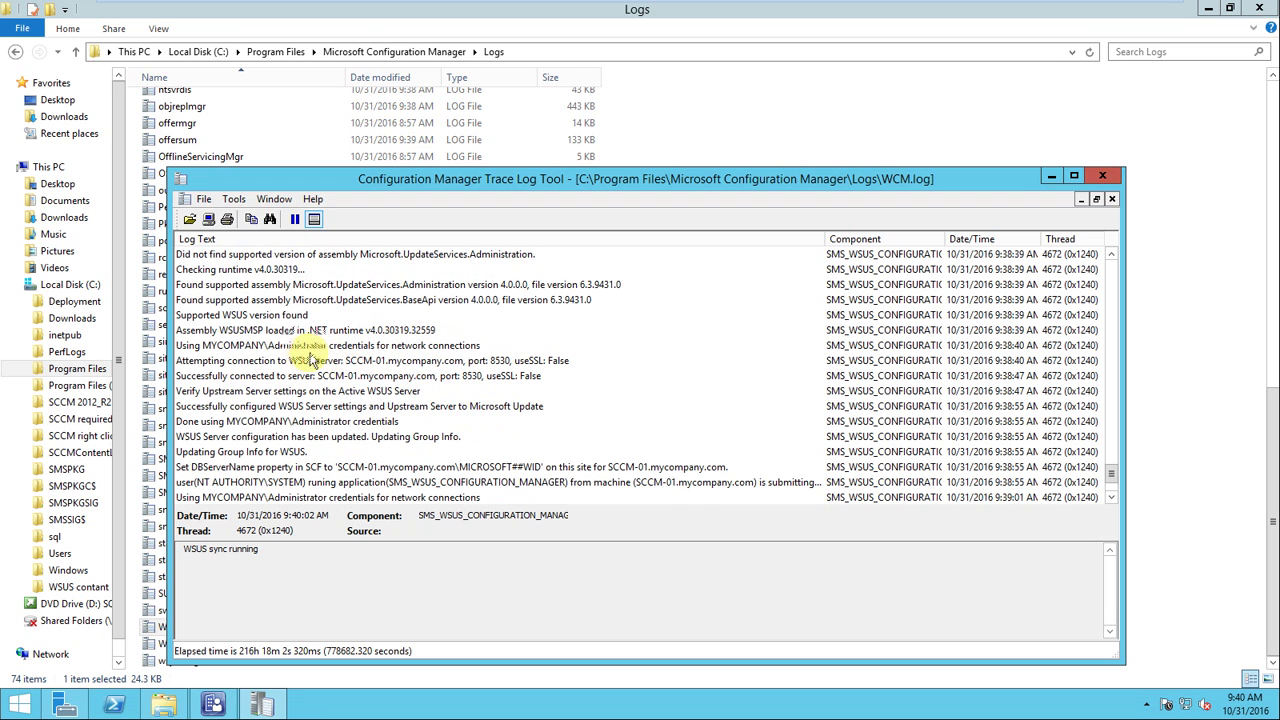
left_click(409, 349)
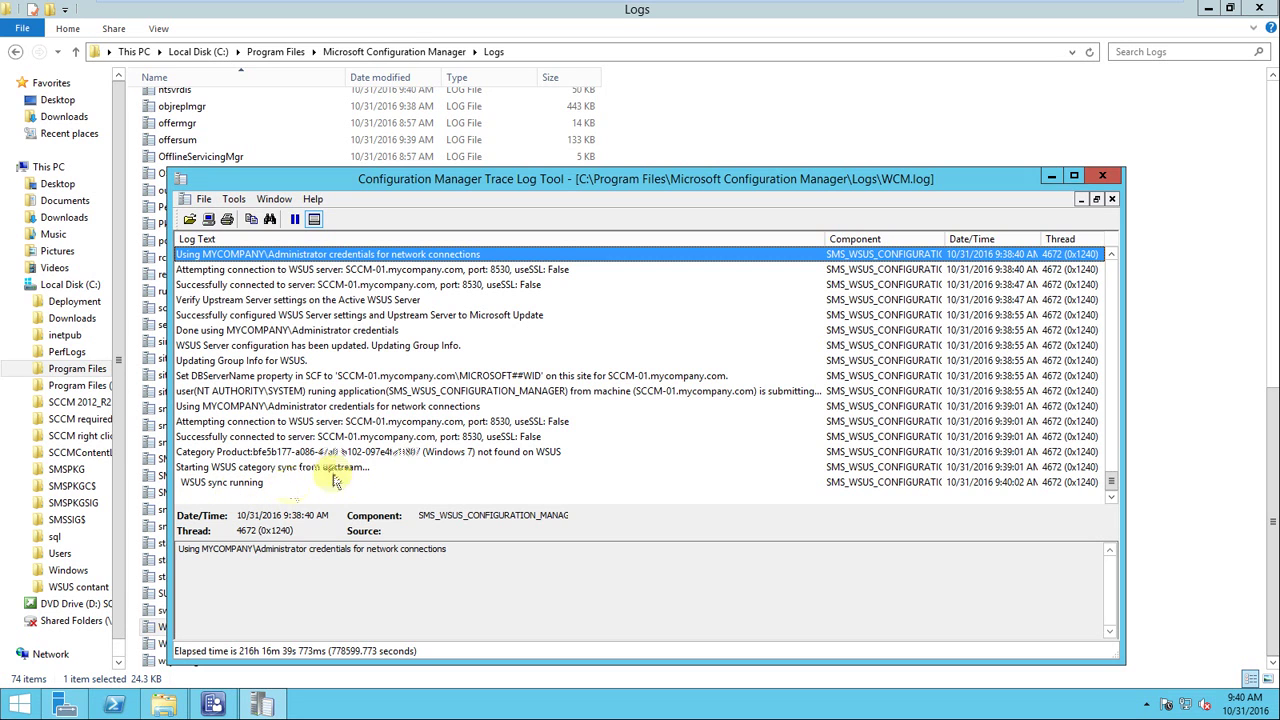
left_click(362, 468)
left_click(287, 484)
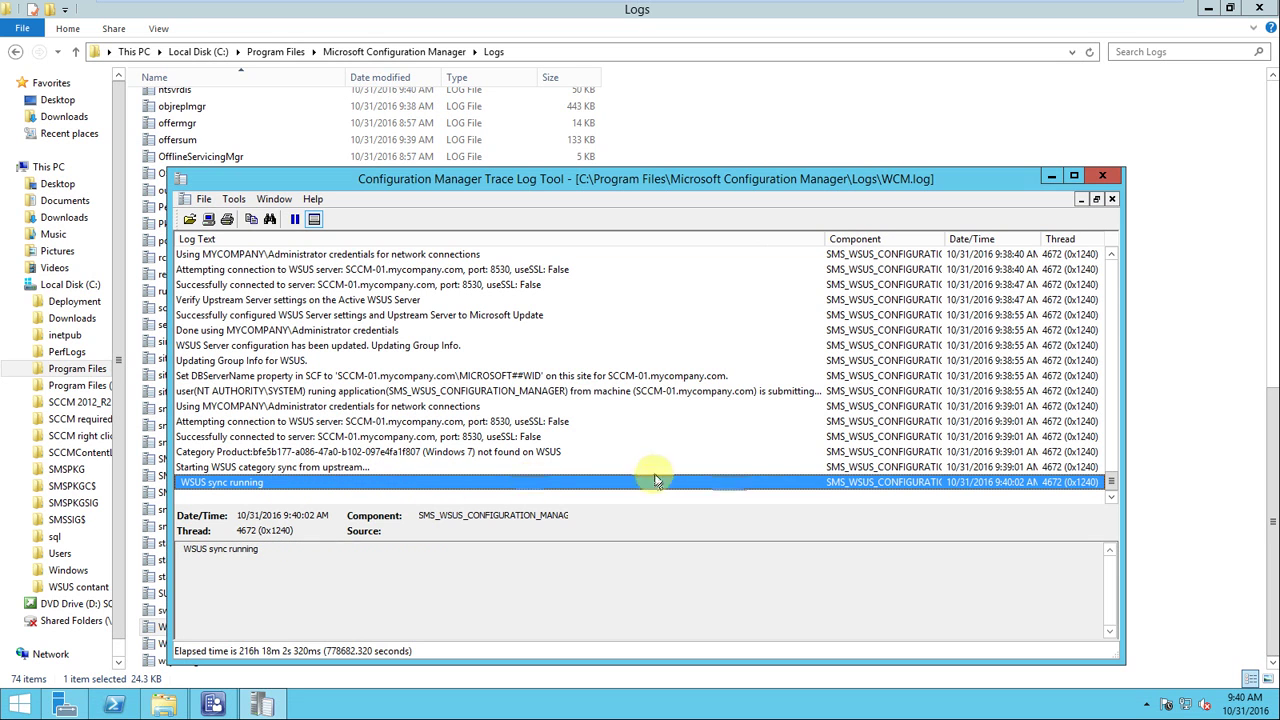
left_click(1102, 177)
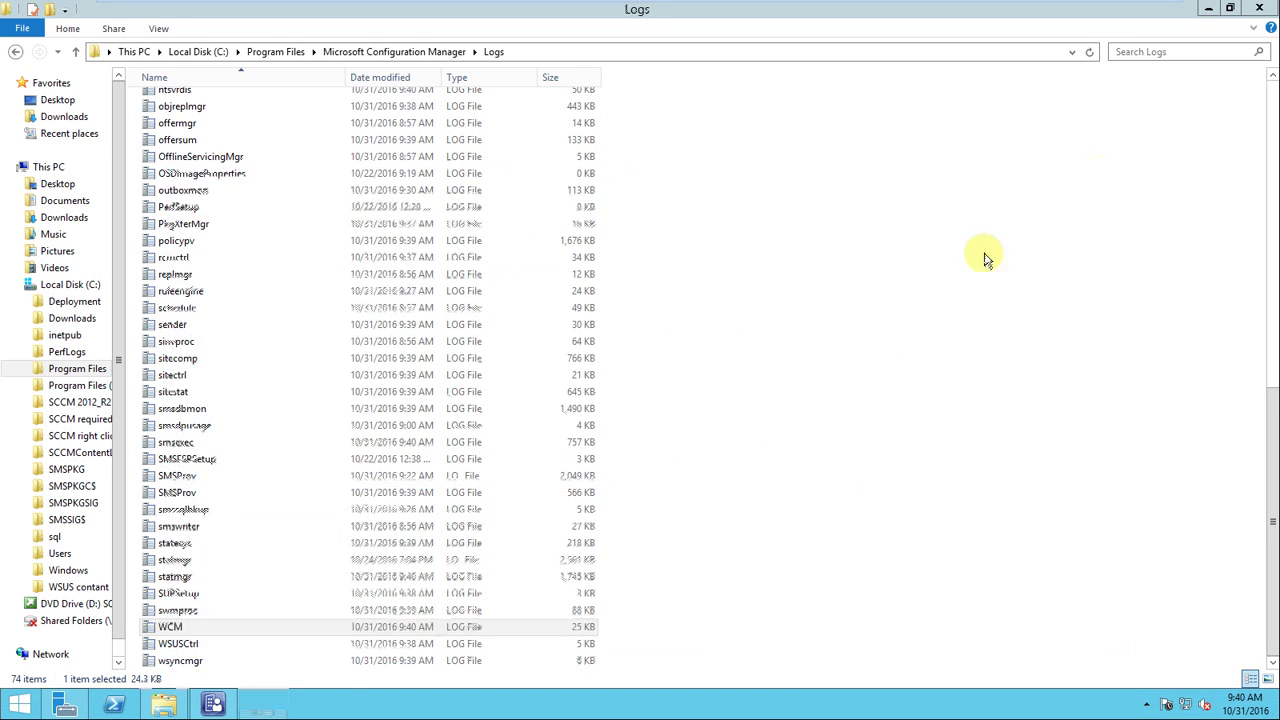
Open wsyncmgr.log, review the MUM sync failure and the 10:38:40 AM retry, then minimize it
left_click(205, 661)
double_click(205, 661)
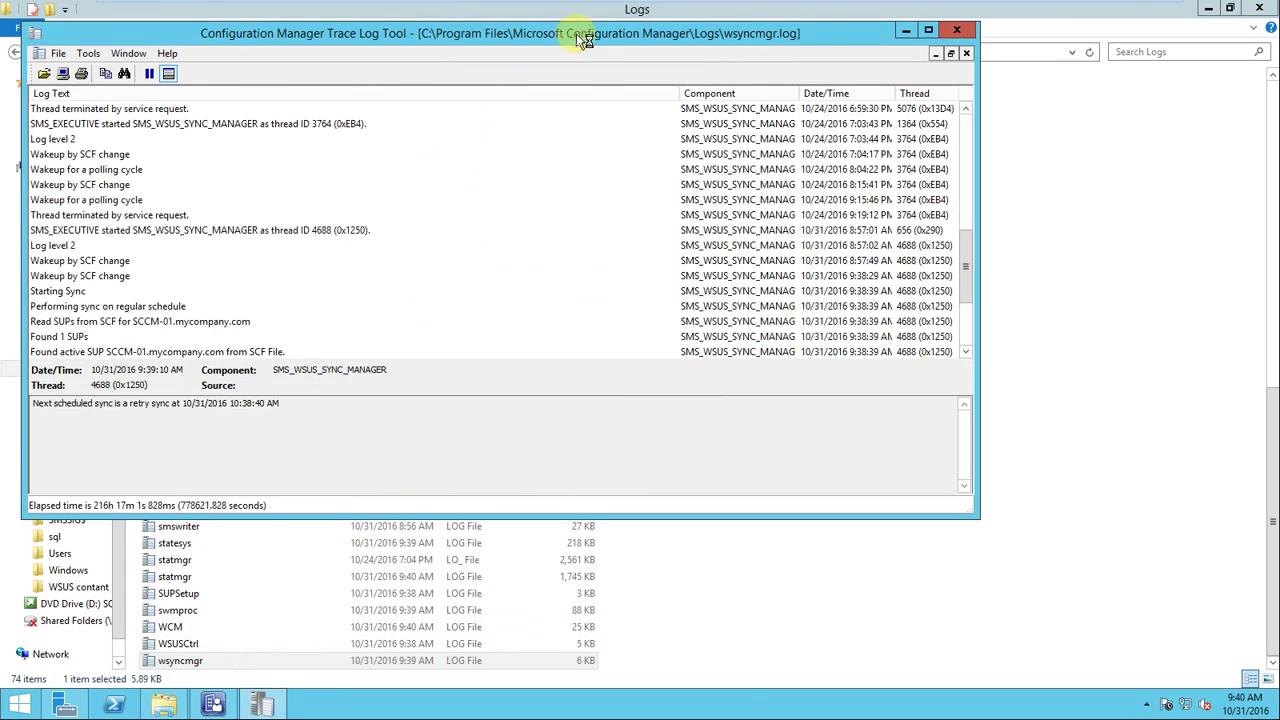
left_click_drag(586, 37, 717, 56)
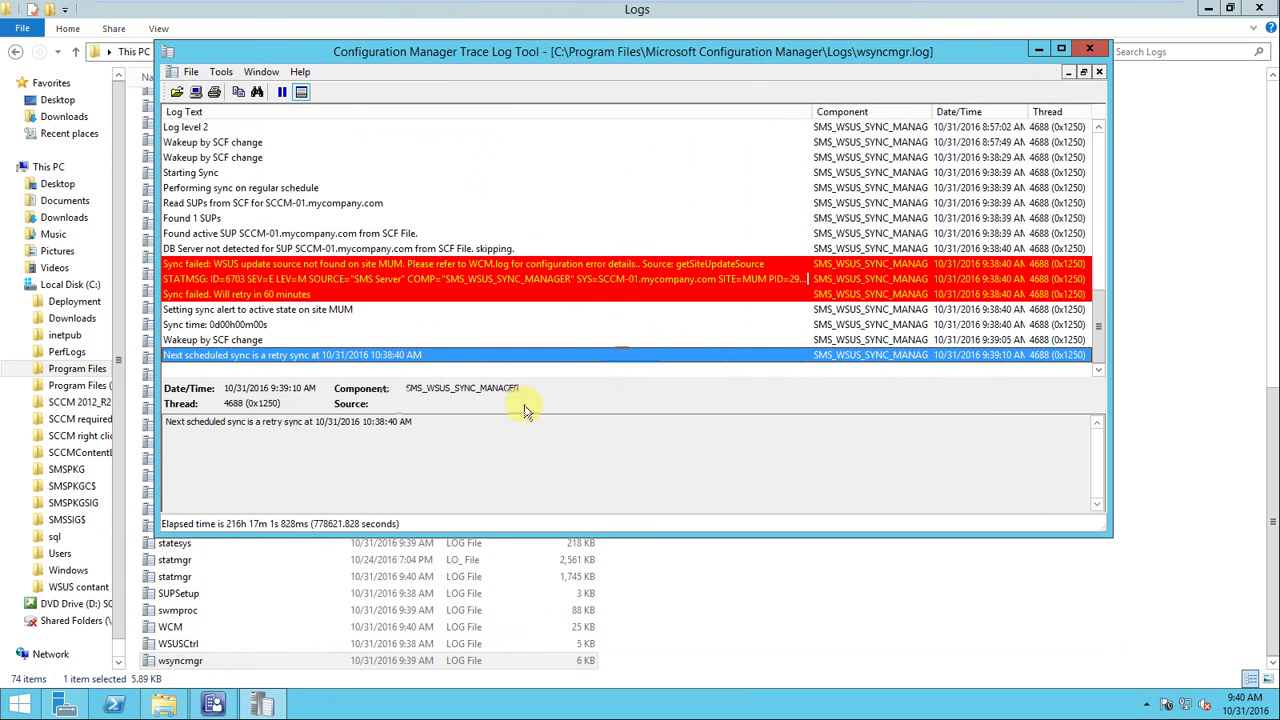
left_click(198, 310)
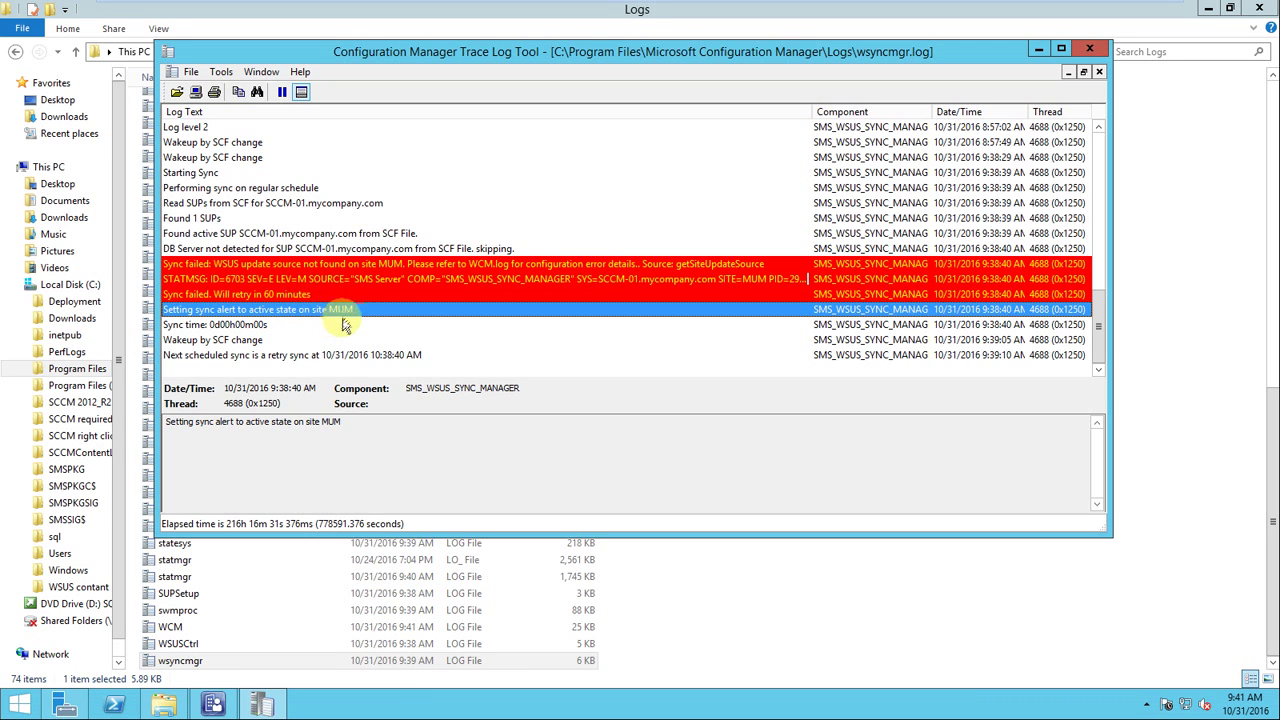
left_click(230, 326)
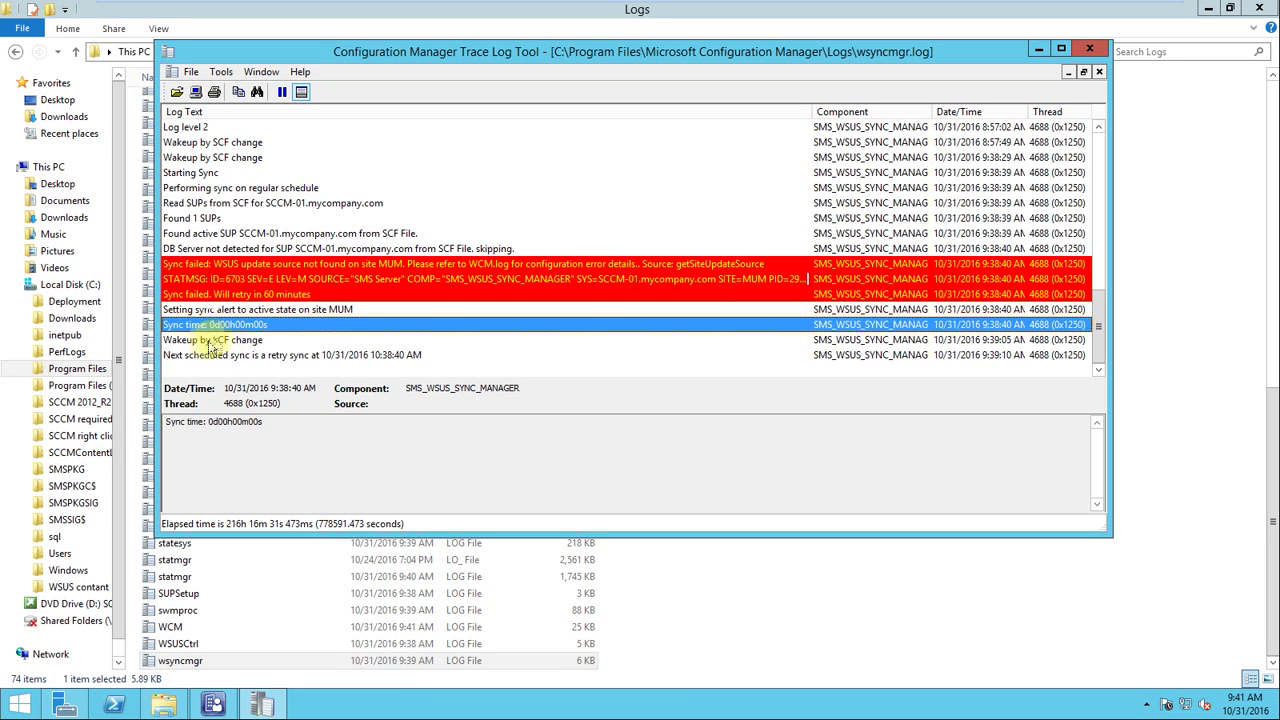
left_click(229, 343)
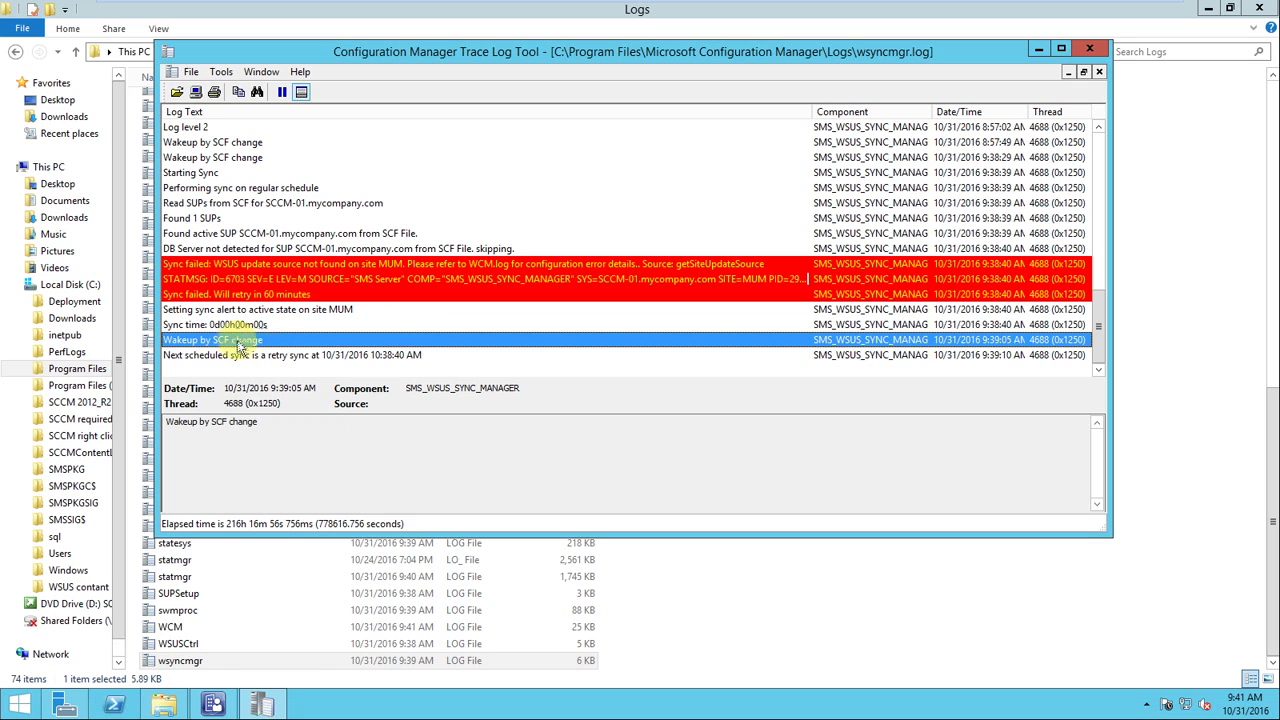
left_click(216, 357)
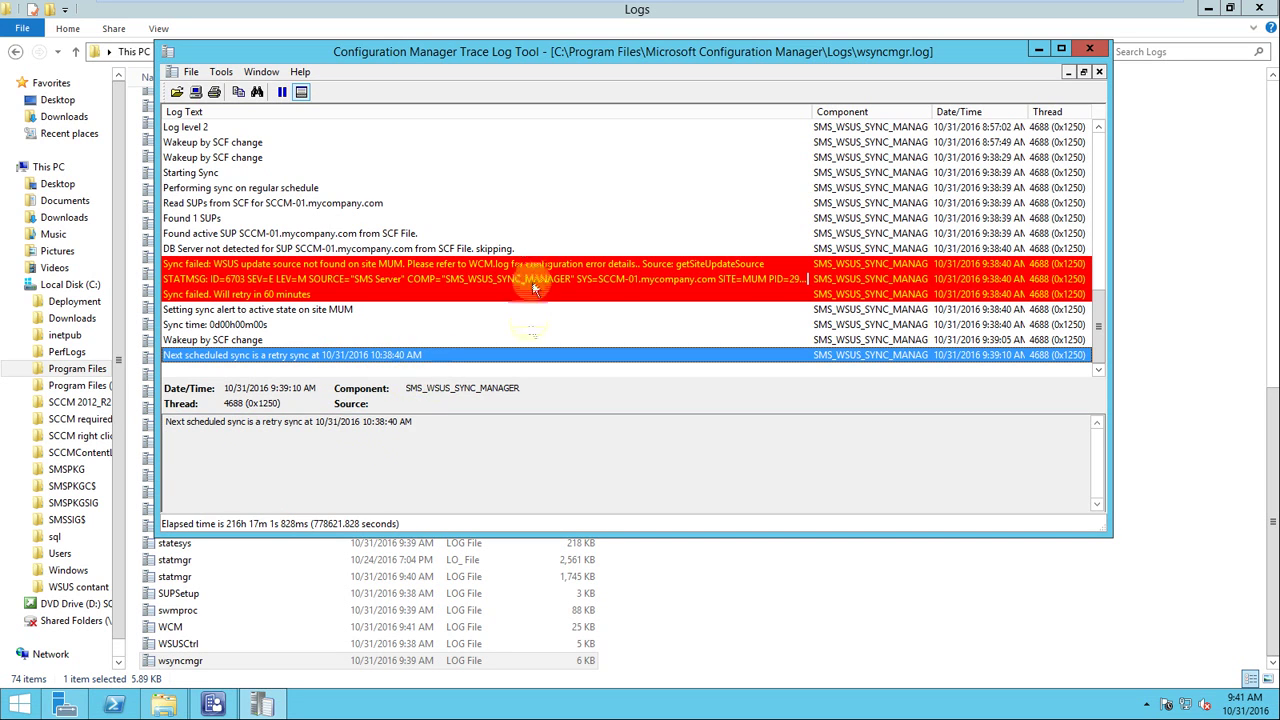
left_click(258, 705)
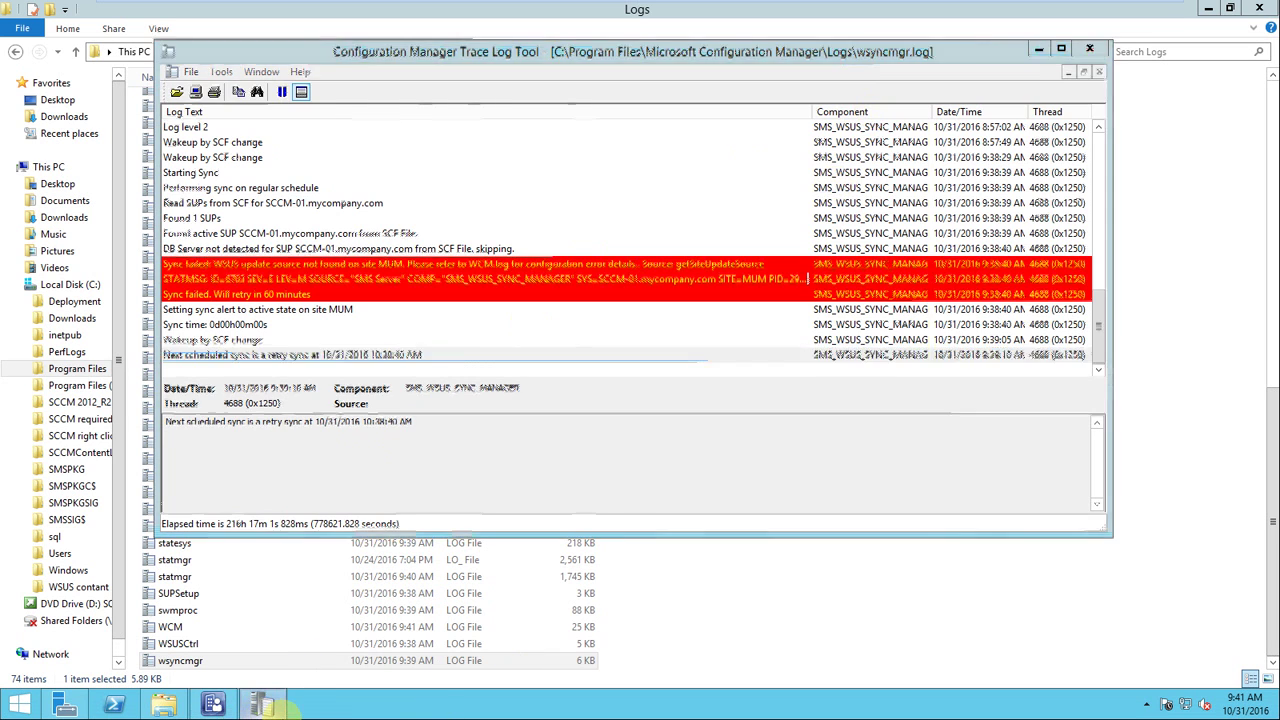
Run Synchronize Software Updates from the console and confirm the site-wide sync with Yes
left_click(213, 706)
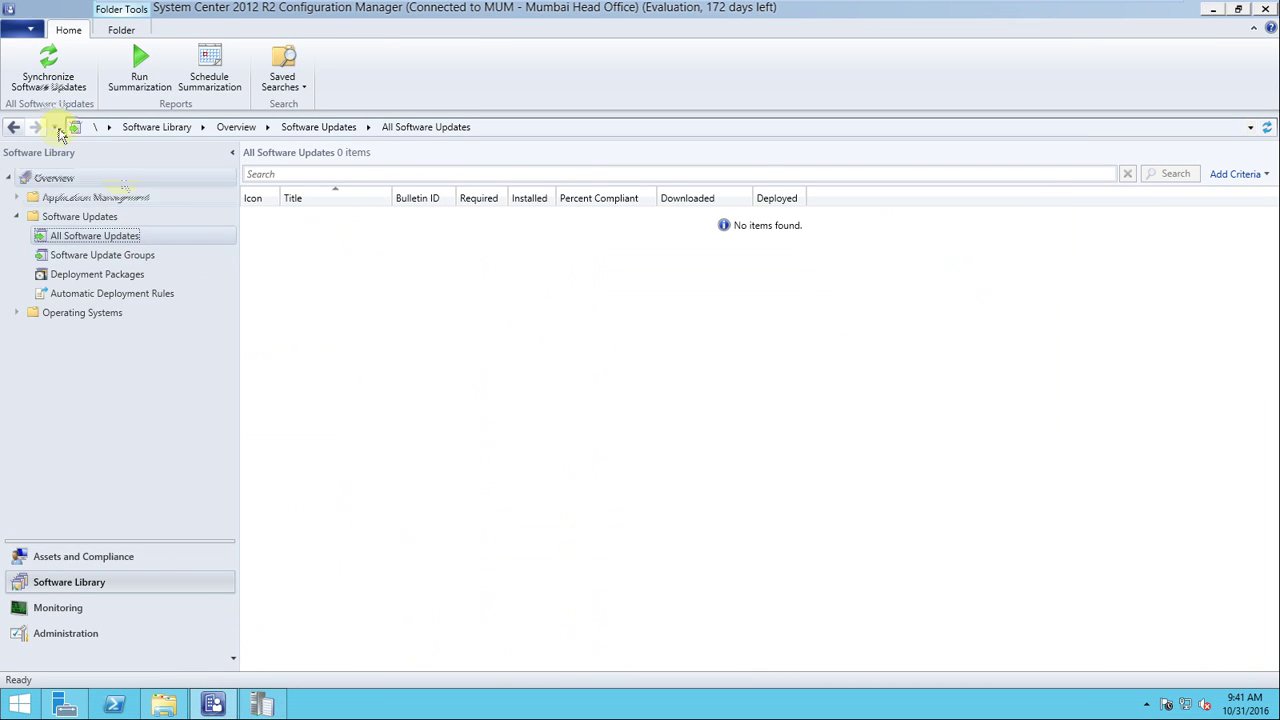
left_click(258, 707)
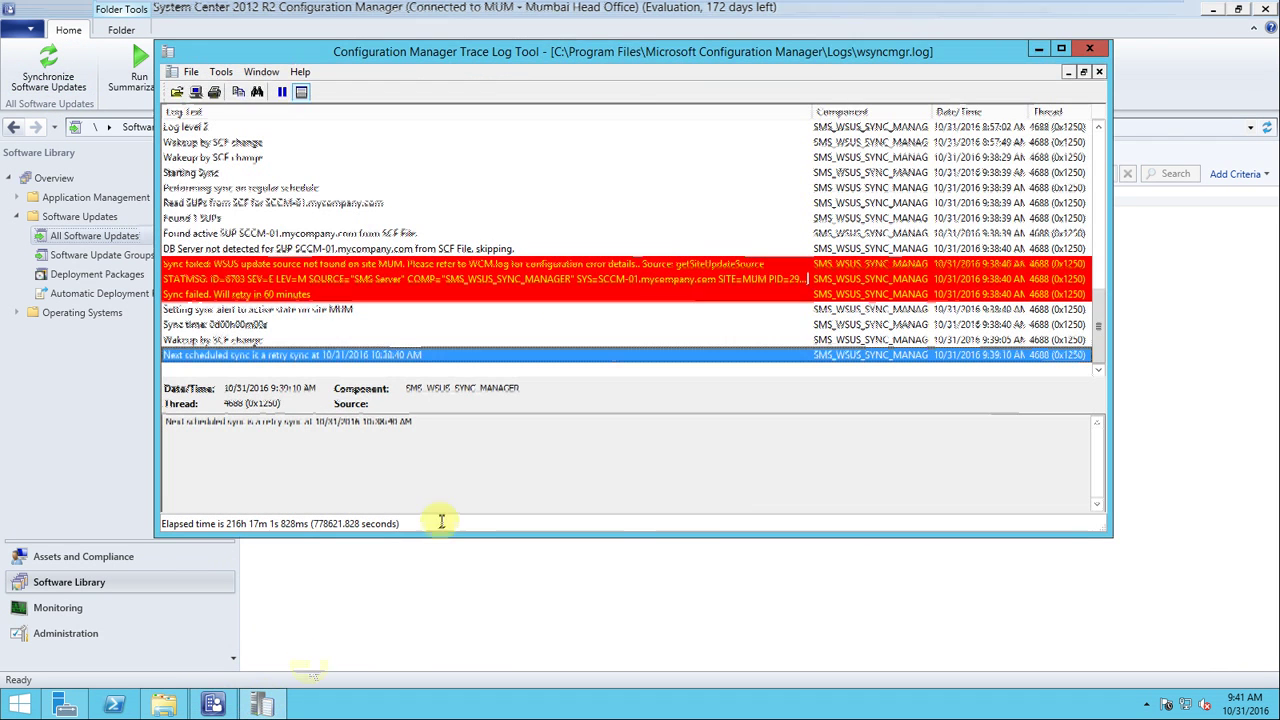
mouse_move(645, 60)
left_mouse_down()
mouse_move(945, 52)
mouse_move(947, 124)
left_mouse_up()
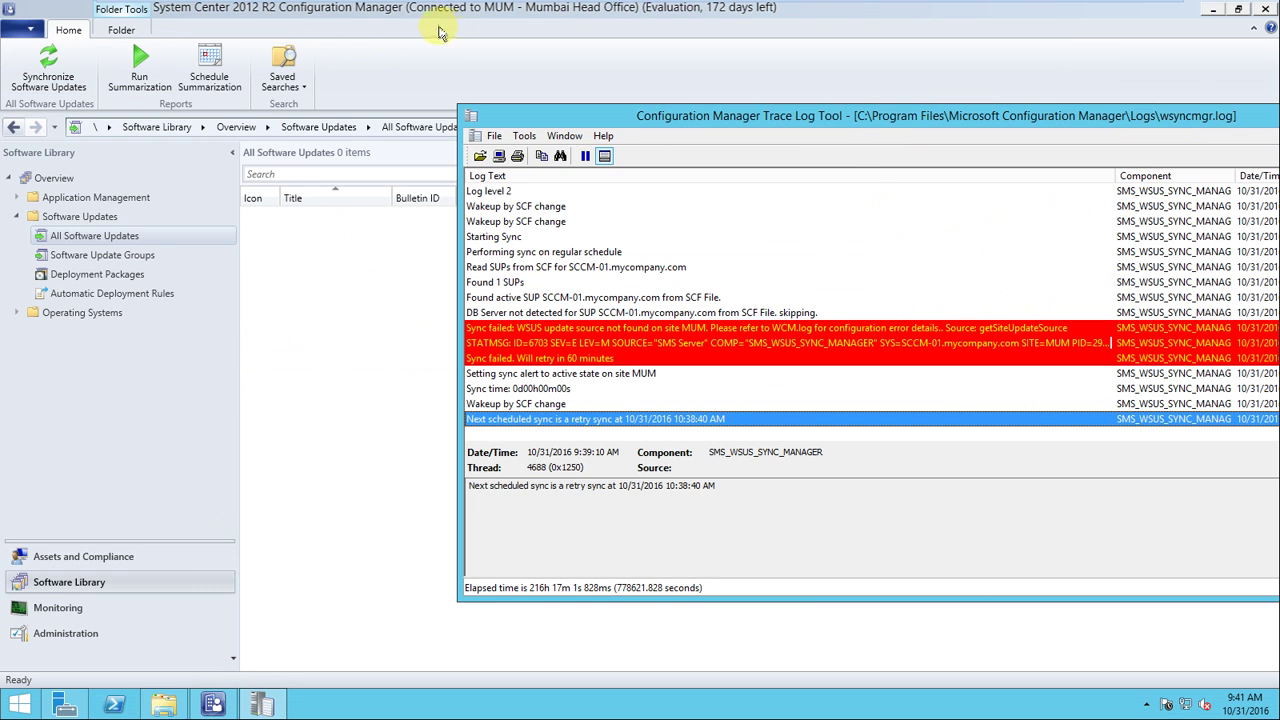
left_click(48, 62)
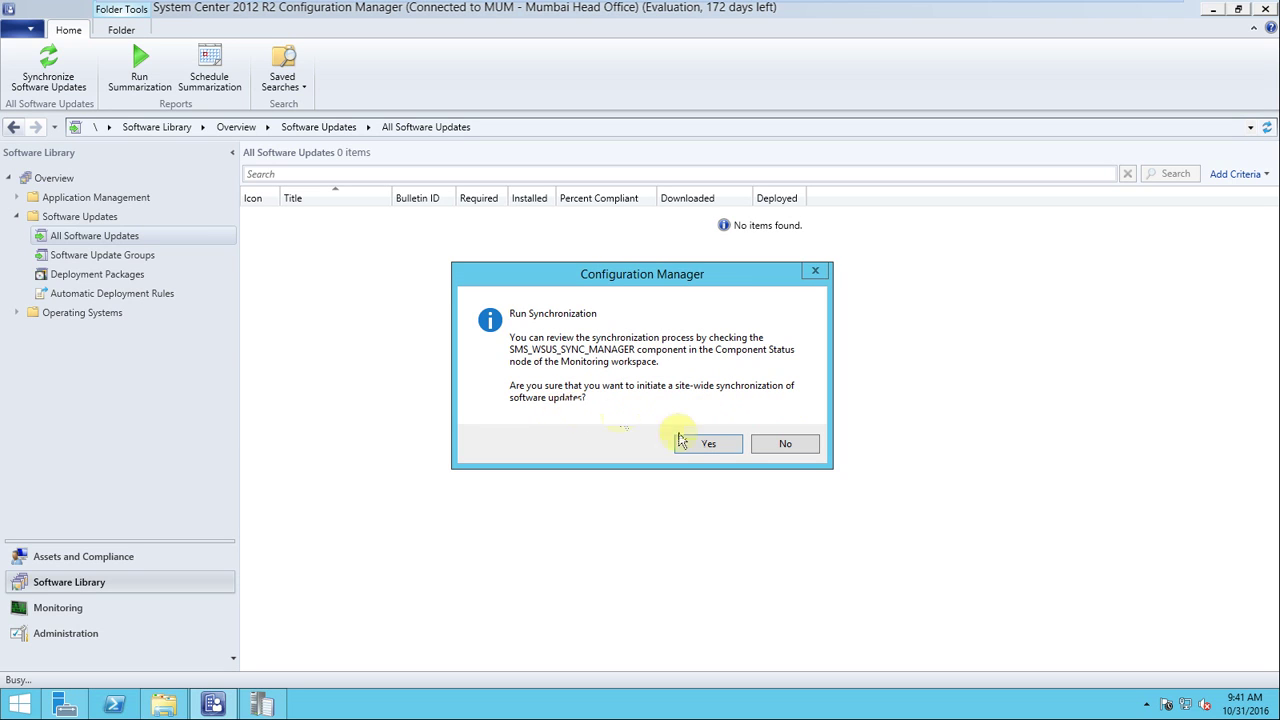
left_click(706, 443)
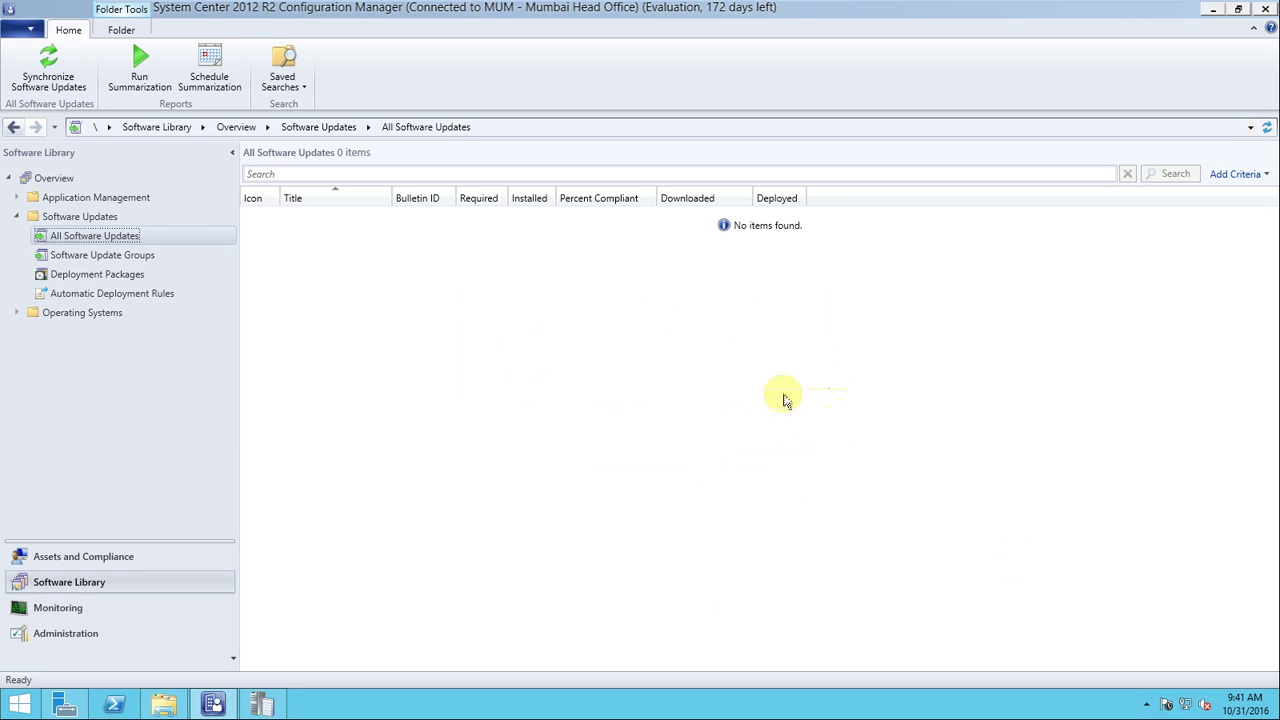
Reposition the wsyncmgr log viewer beside the console, then bring the console back in front
left_click(261, 706)
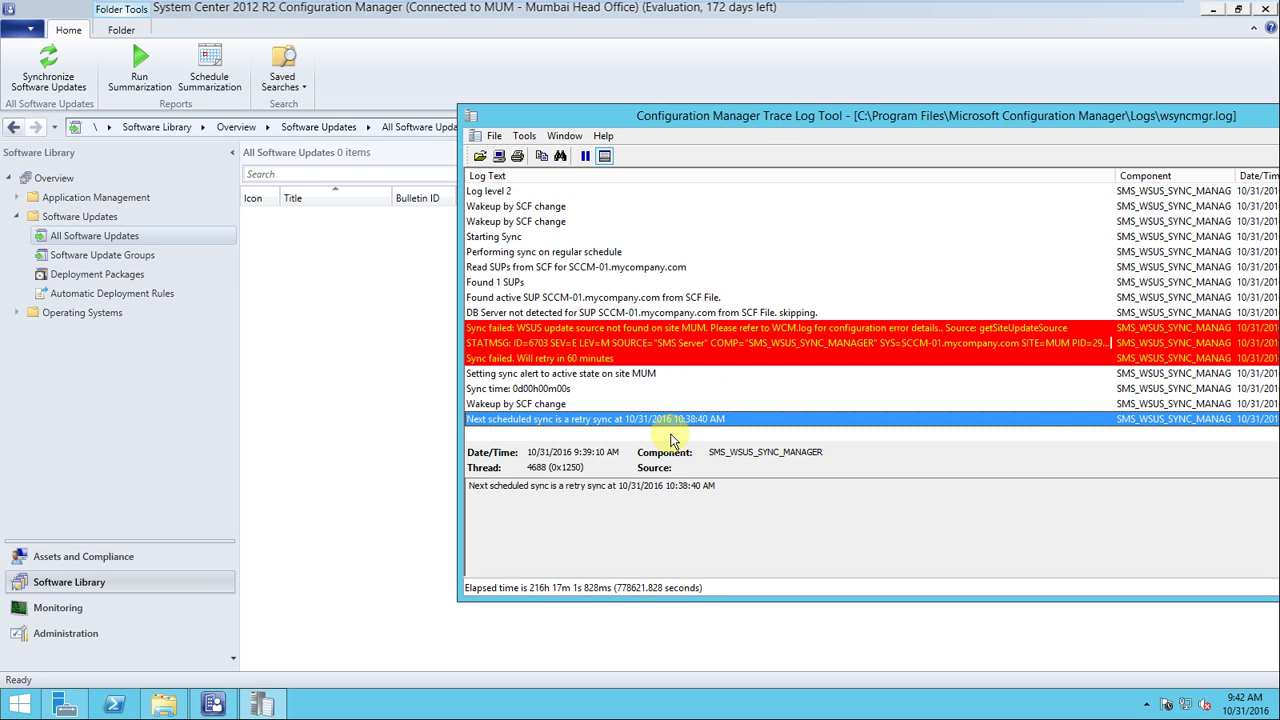
left_click_drag(766, 112, 704, 69)
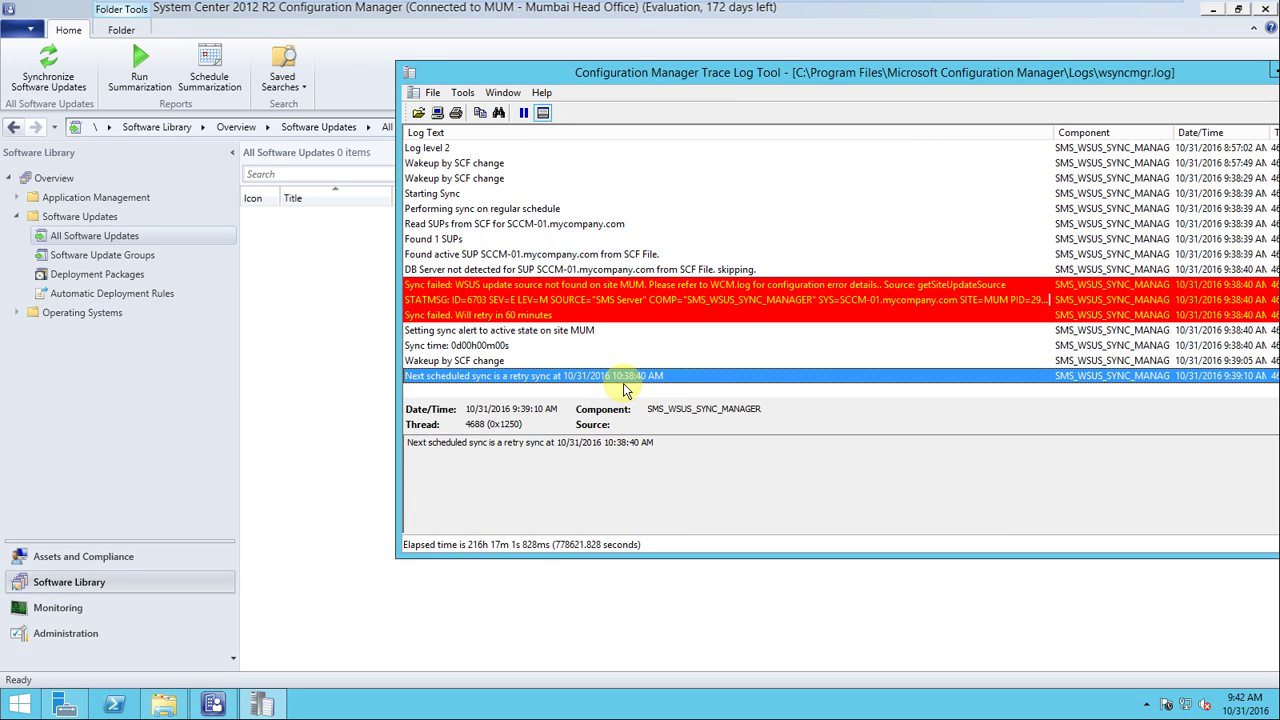
left_click(342, 46)
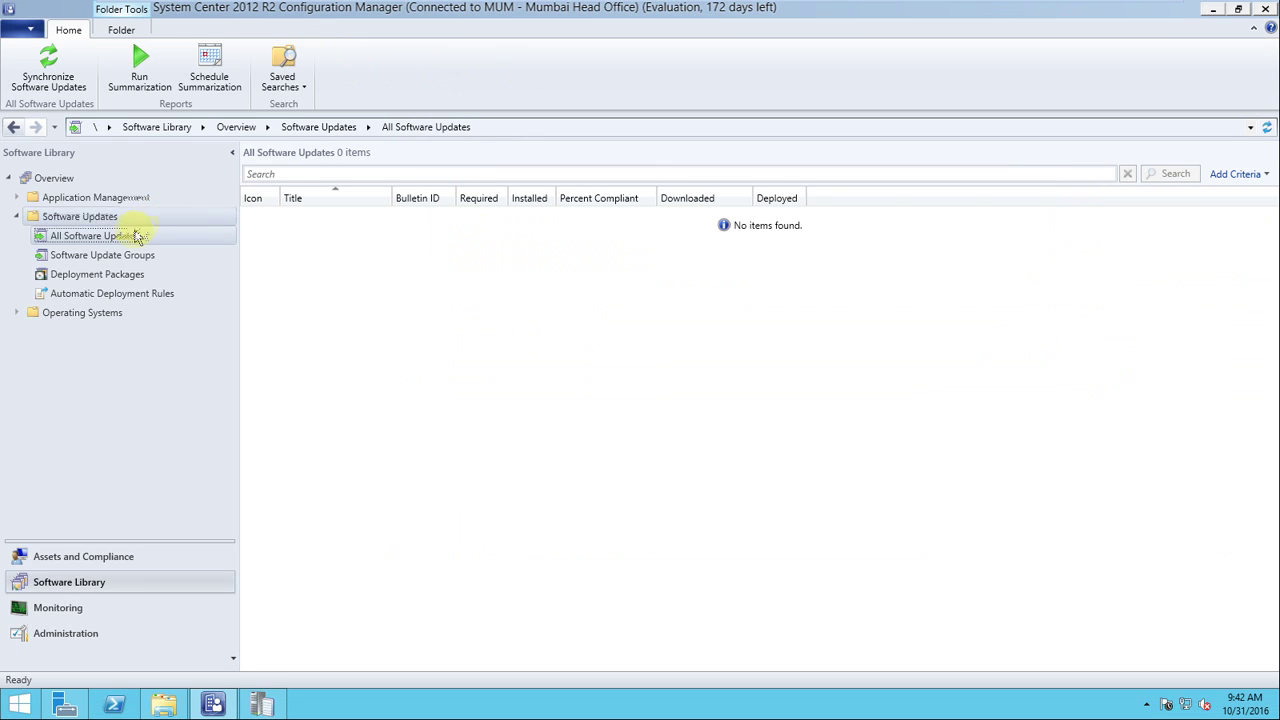
right_click(133, 238)
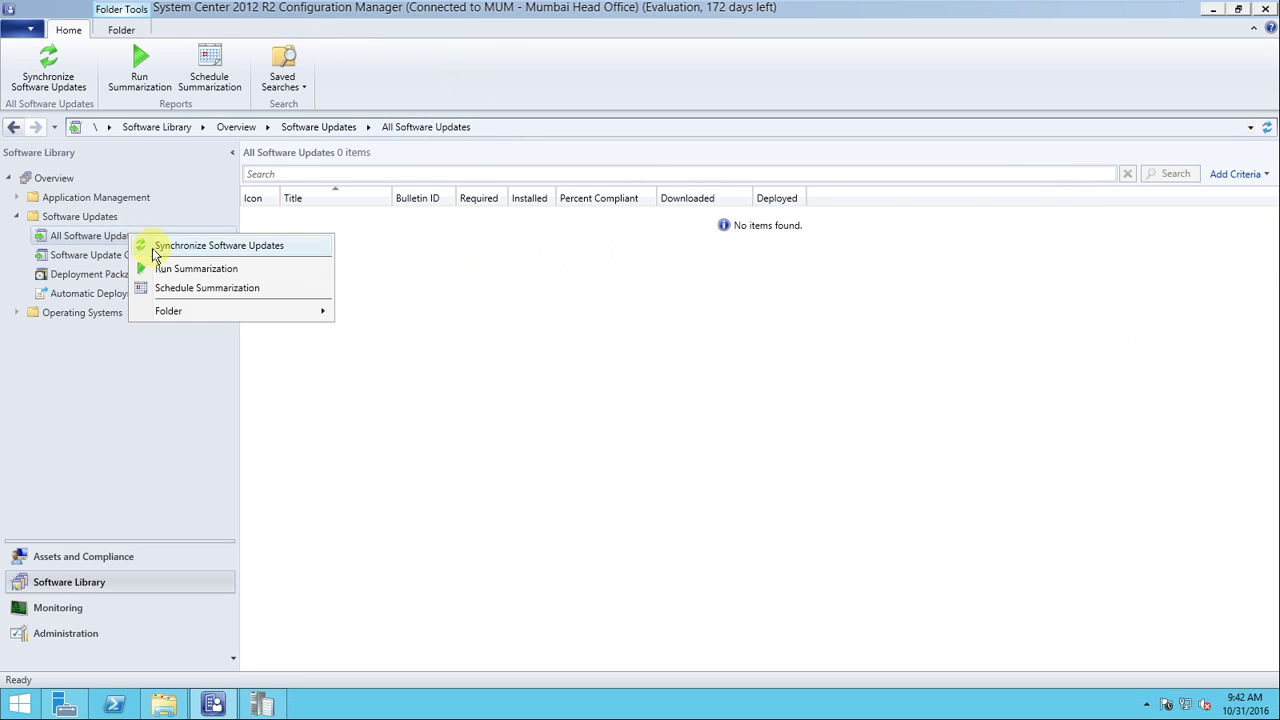
left_click(172, 408)
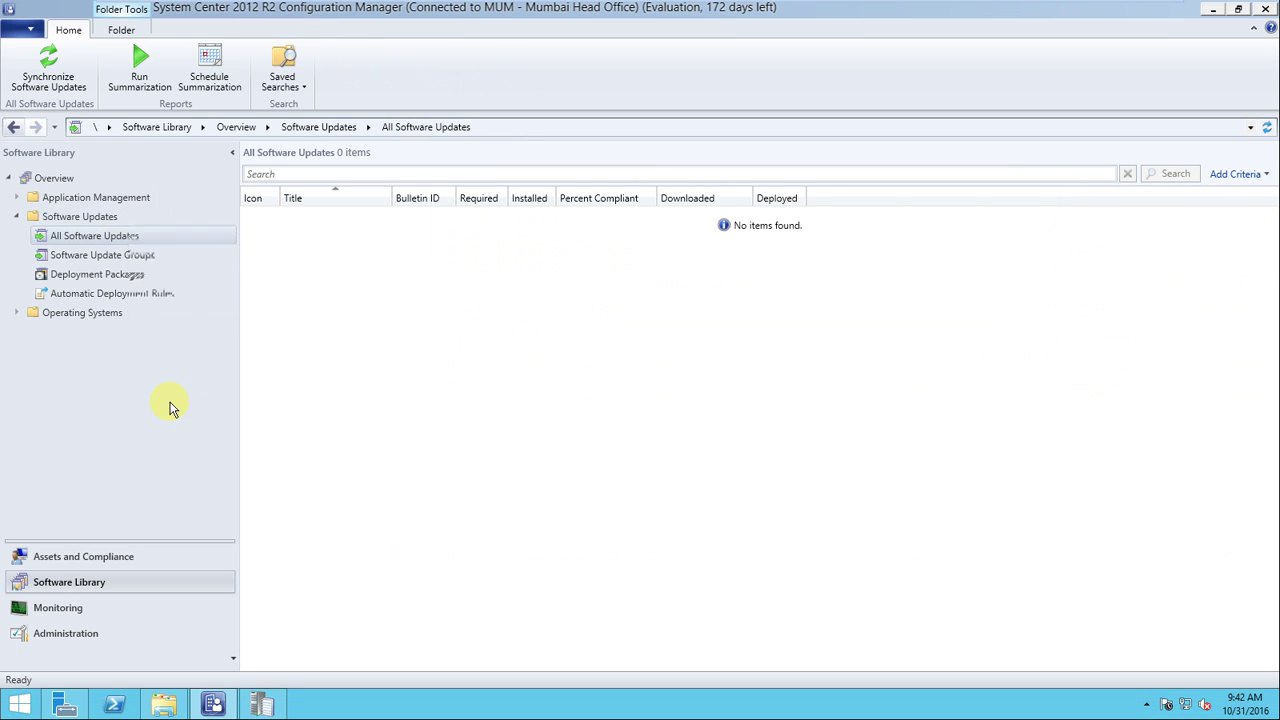
left_click(100, 218)
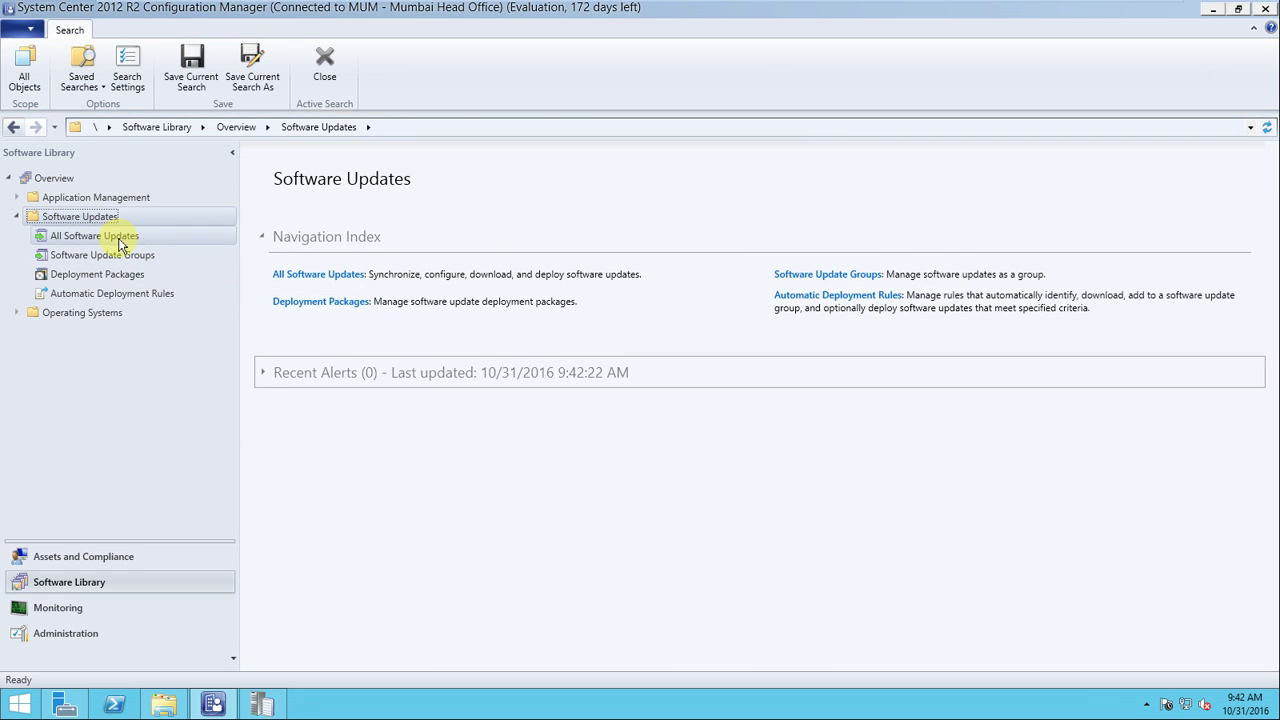
left_click(117, 246)
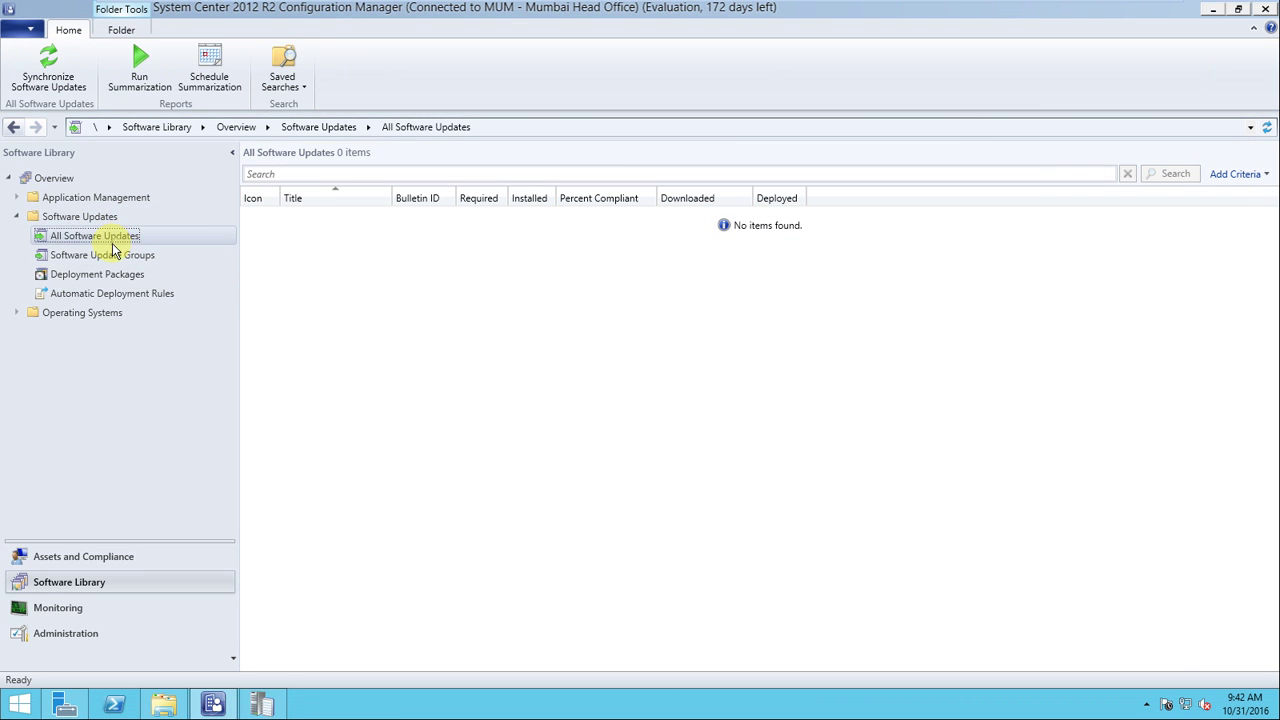
left_click(104, 216)
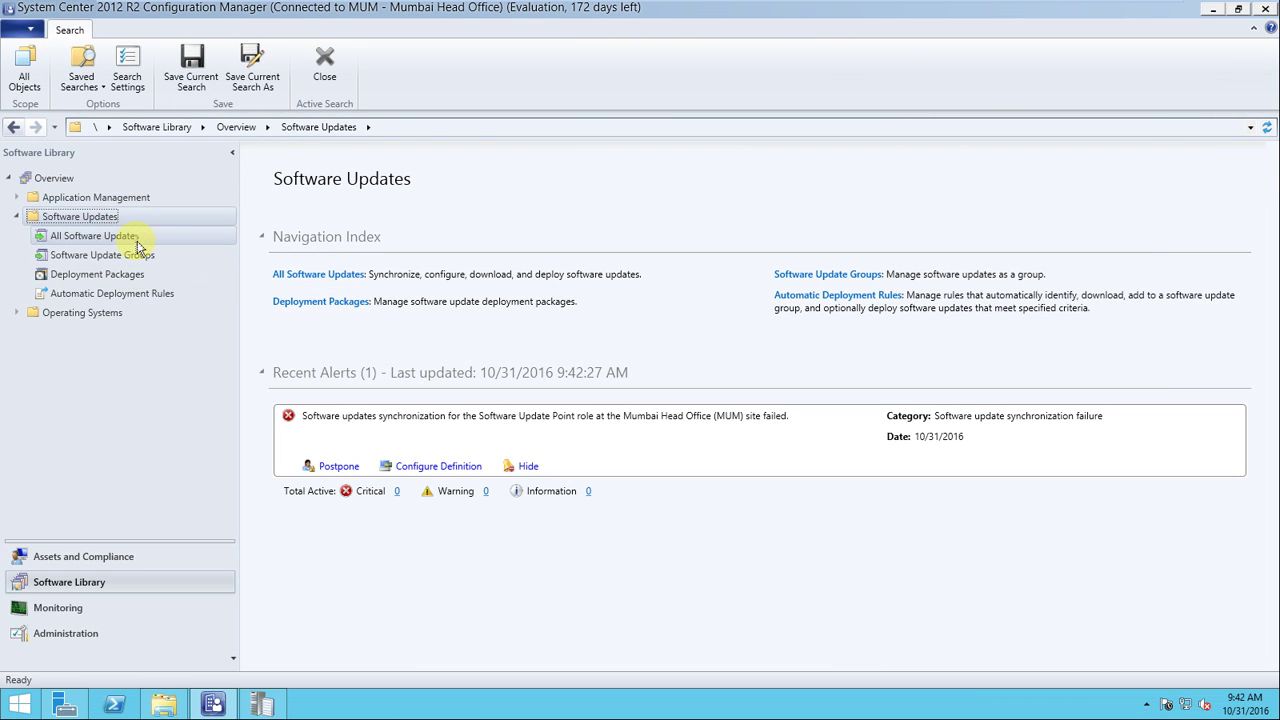
left_click(137, 245)
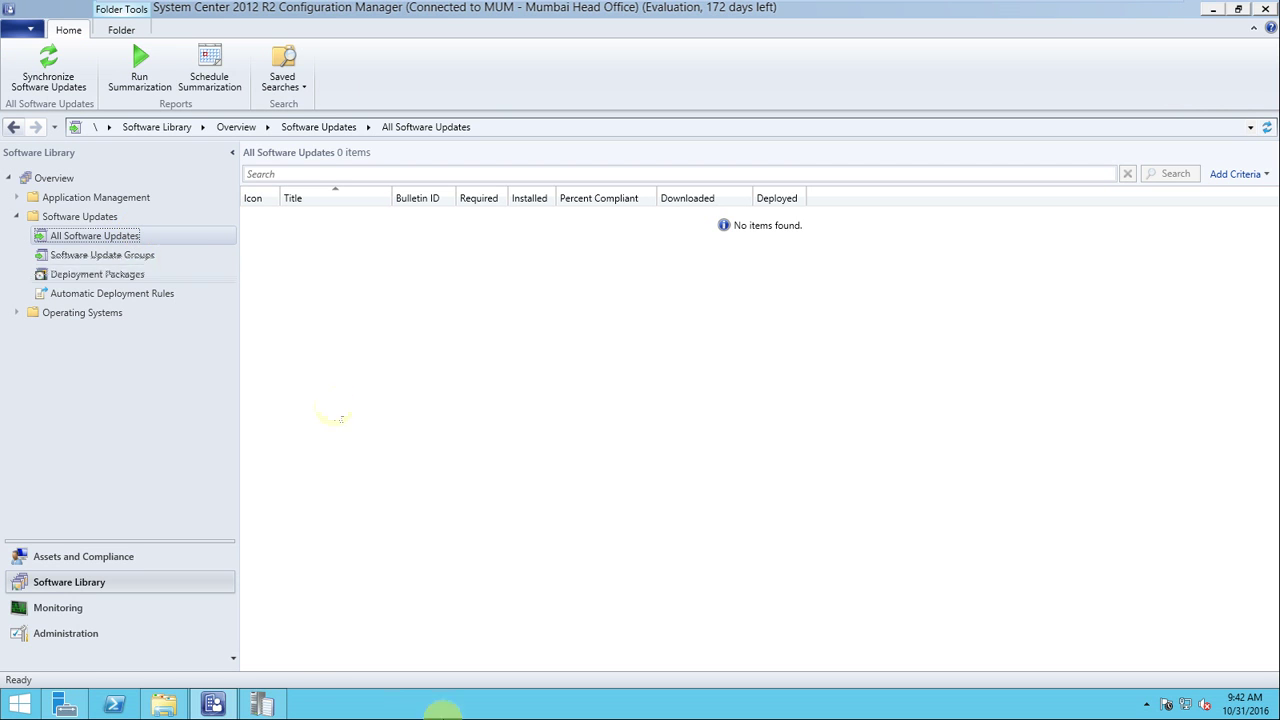
Click through the final wsyncmgr.log entries, confirming the next sync is a retry at 10:38:40 AM
left_click(262, 704)
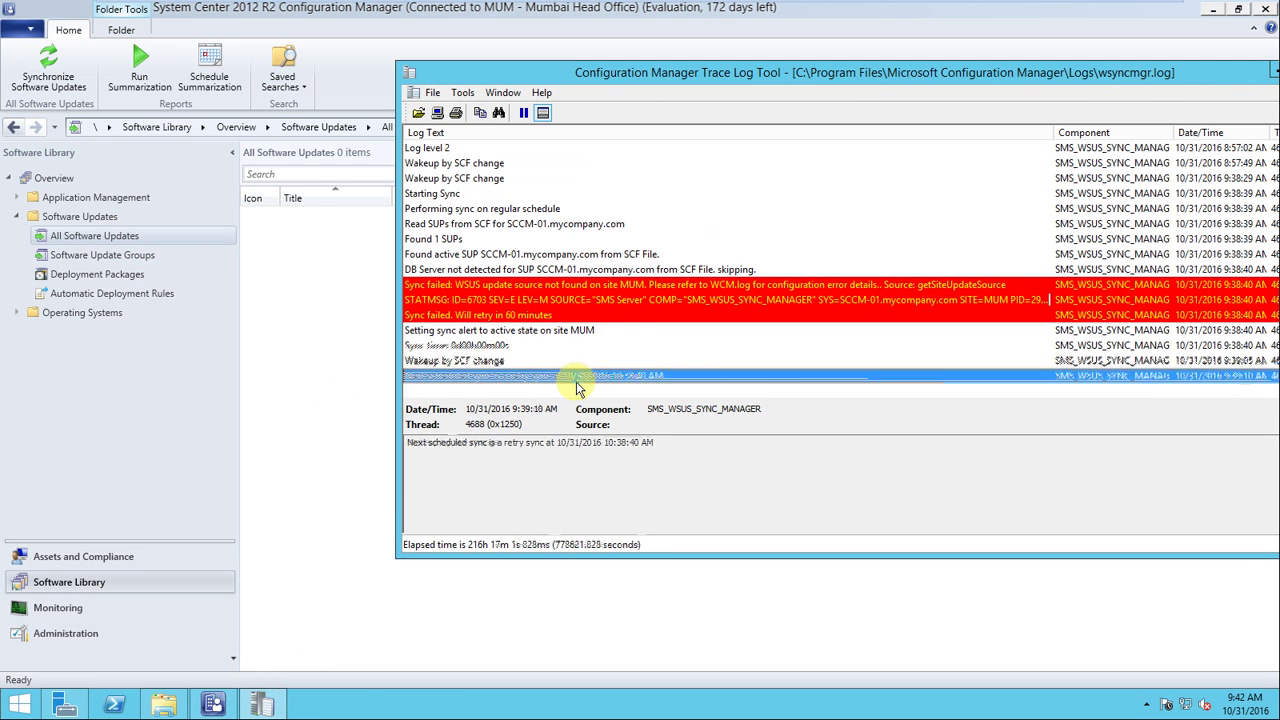
left_click(552, 345)
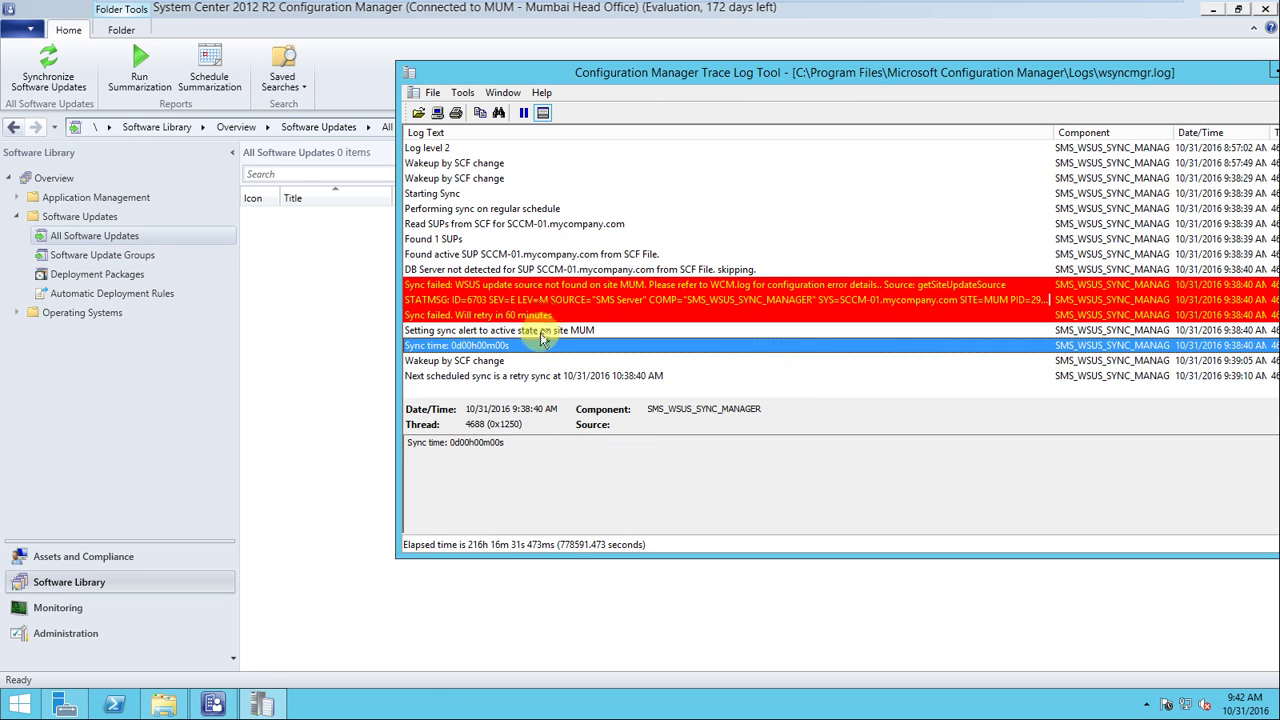
left_click(540, 334)
left_click(490, 361)
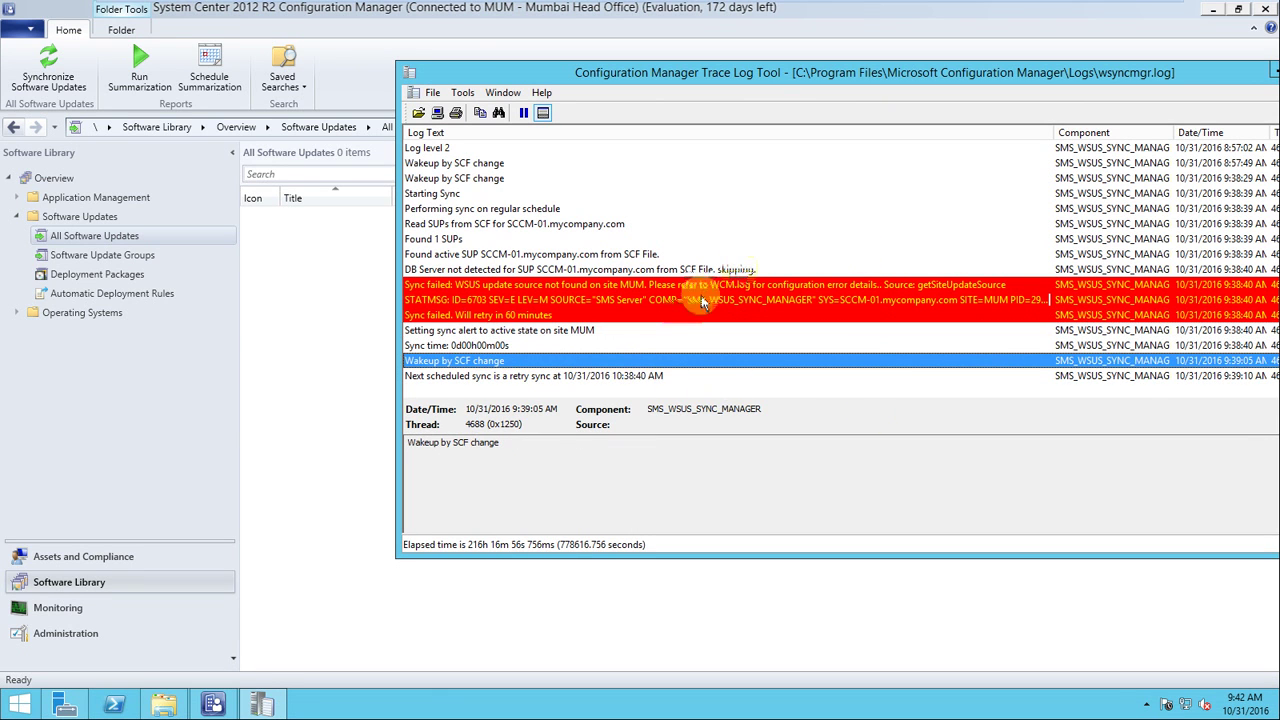
left_click(628, 377)
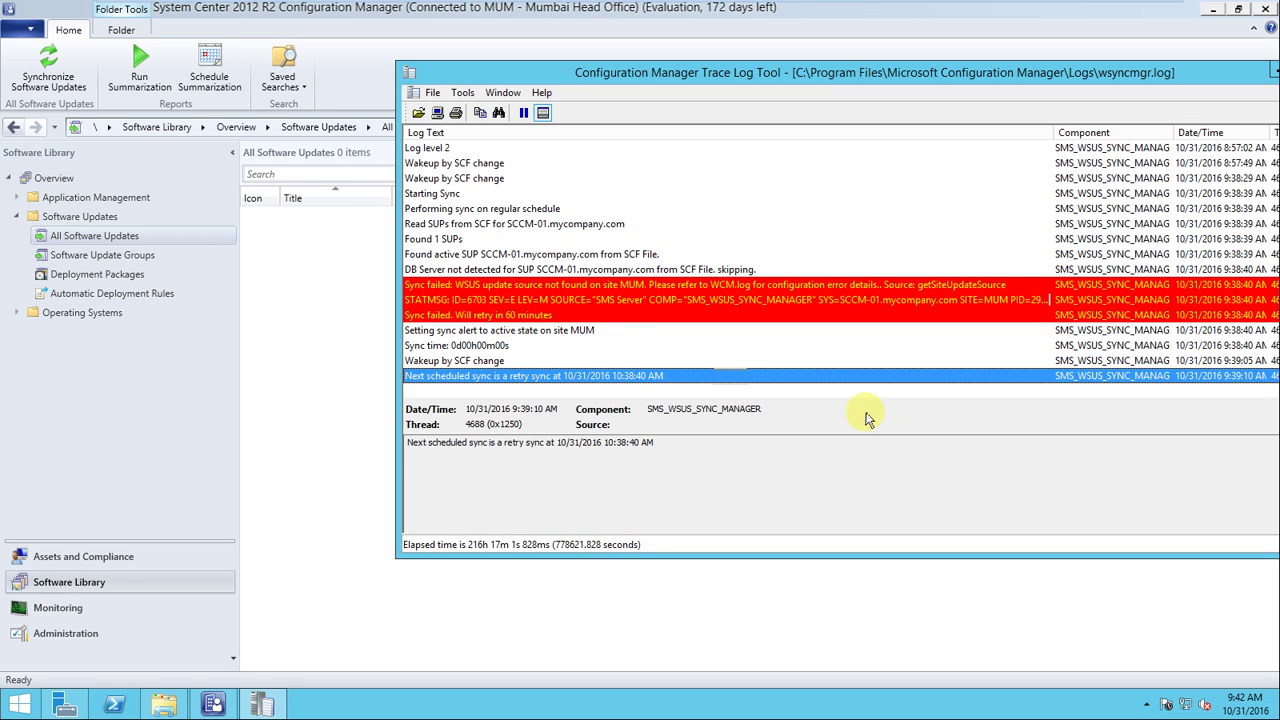
left_click(497, 361)
left_click(495, 346)
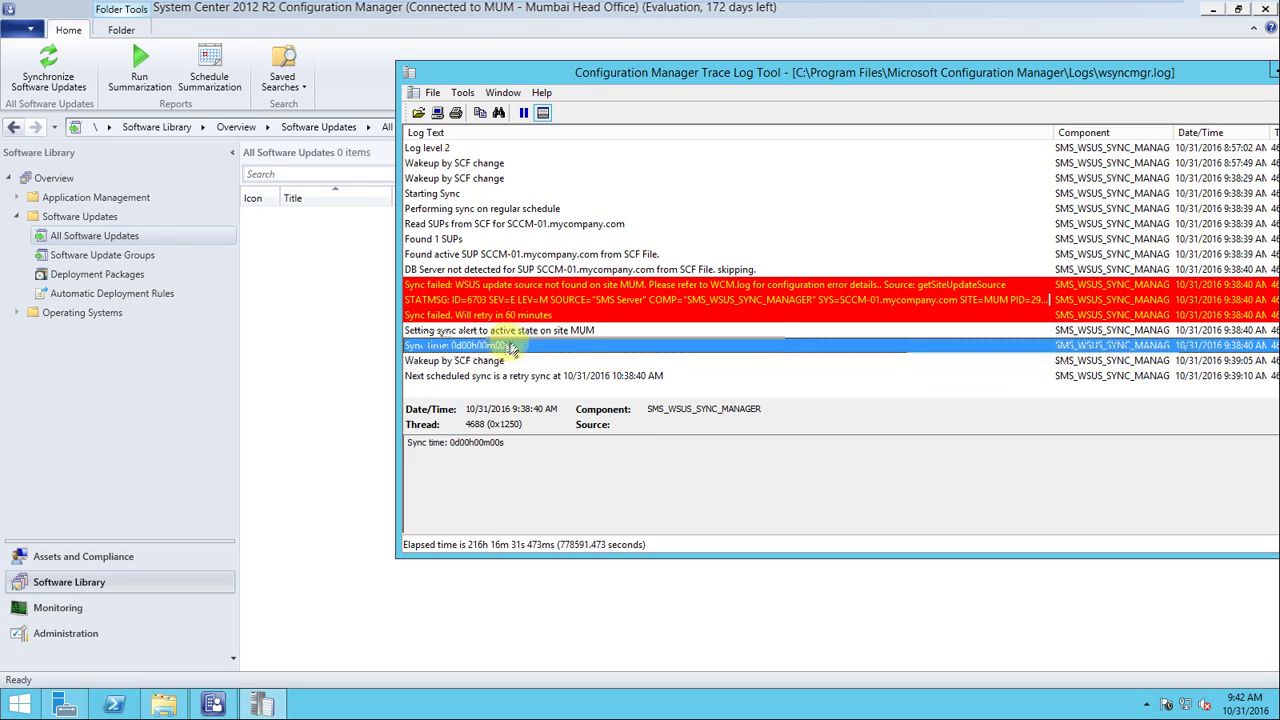
left_click(597, 378)
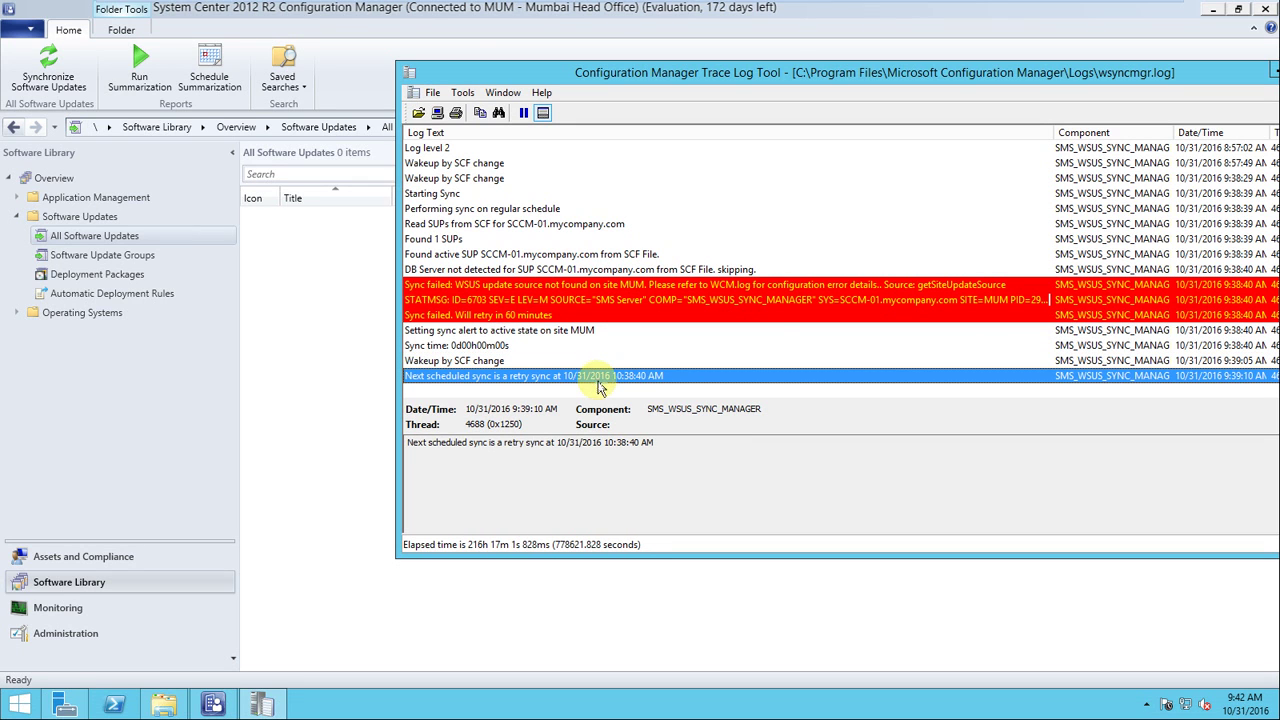
left_click(64, 705)
Check notifications for running tasks, refresh the WSUS page, then close Server Manager
left_click(1066, 42)
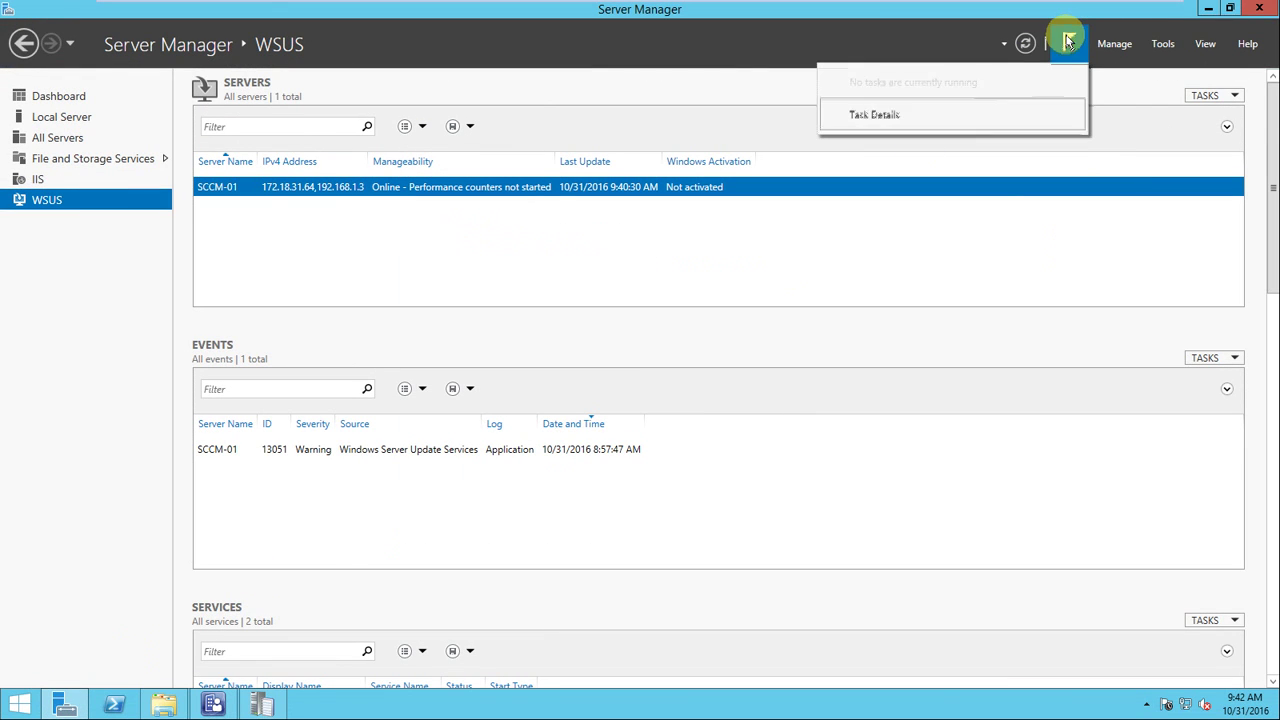
left_click(1026, 45)
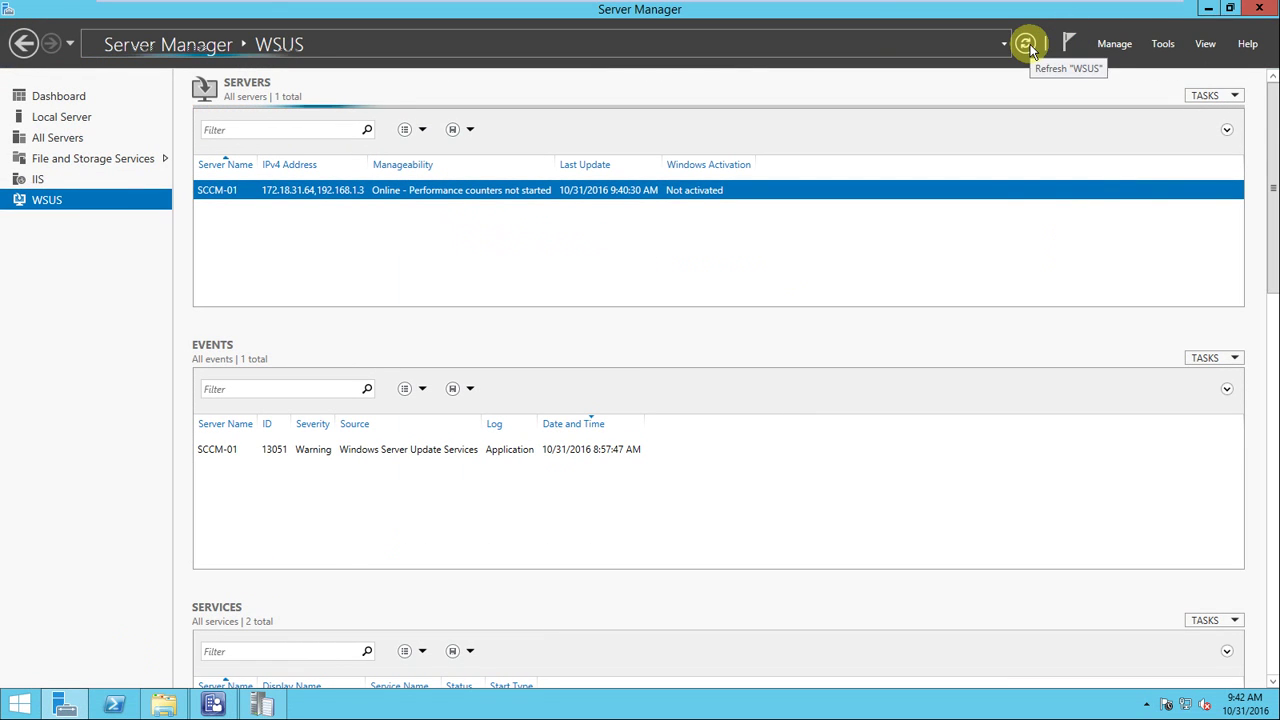
left_click(1209, 10)
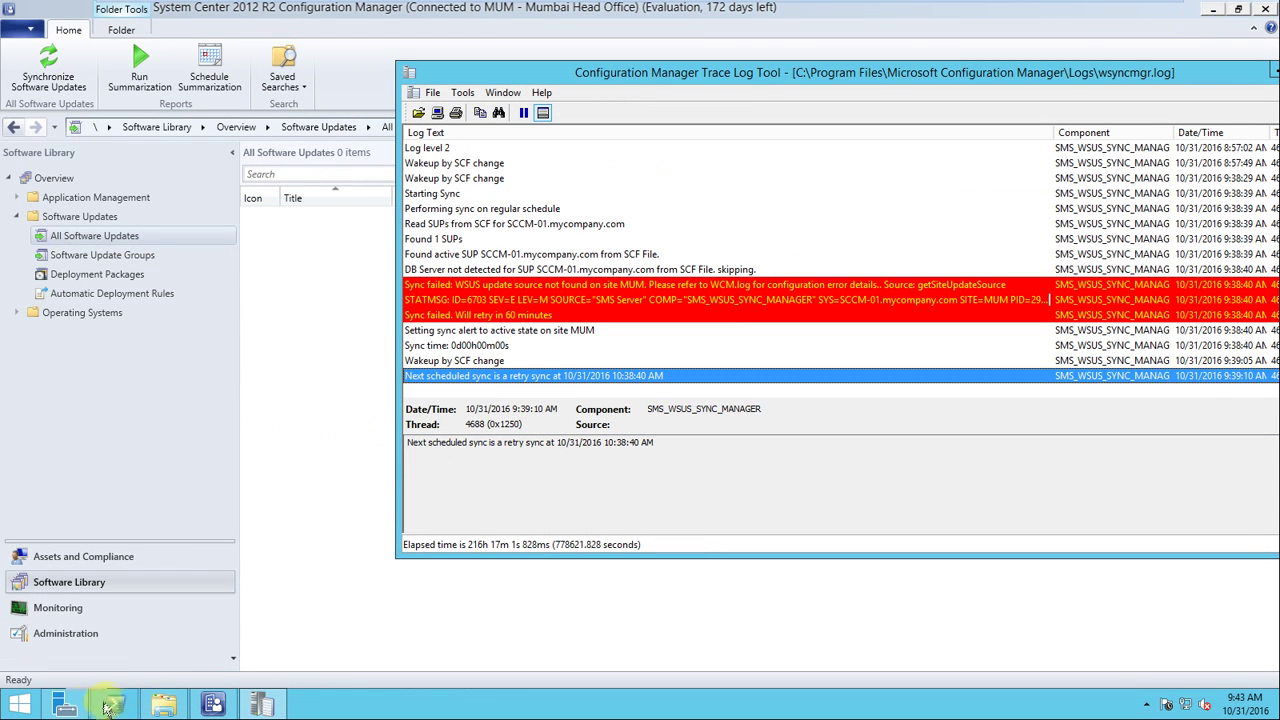
left_click(65, 705)
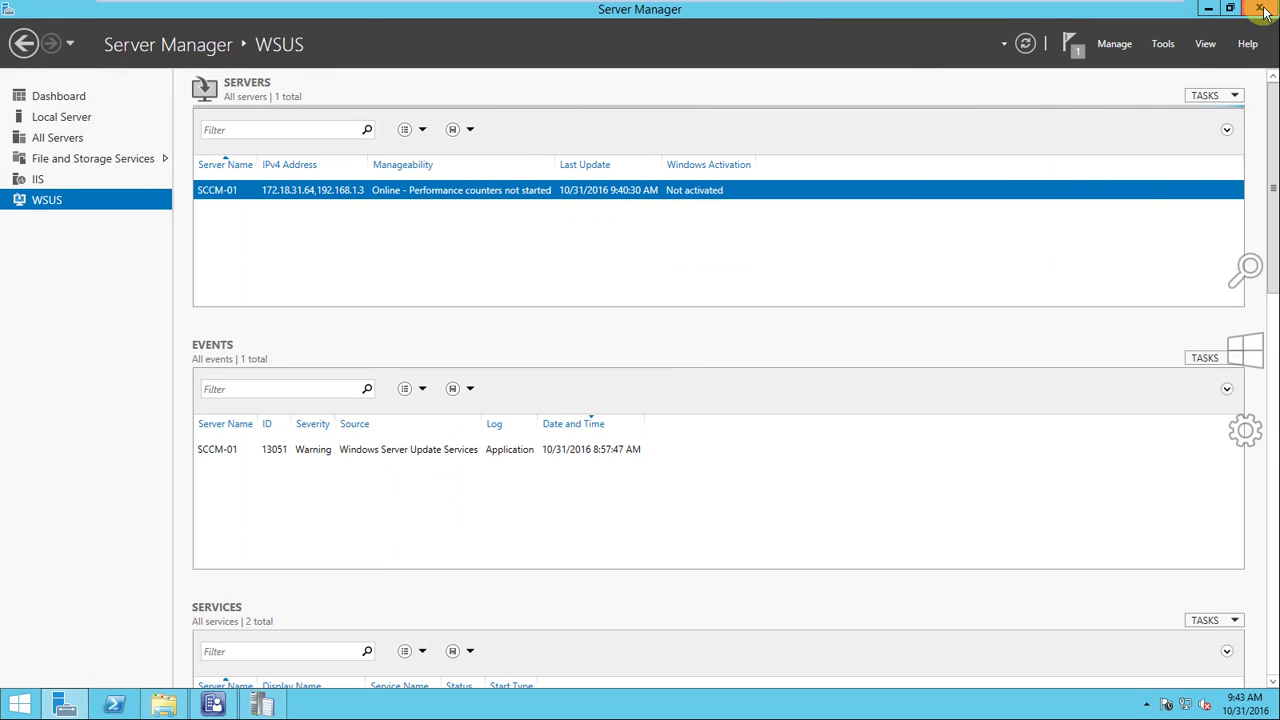
left_click(1261, 9)
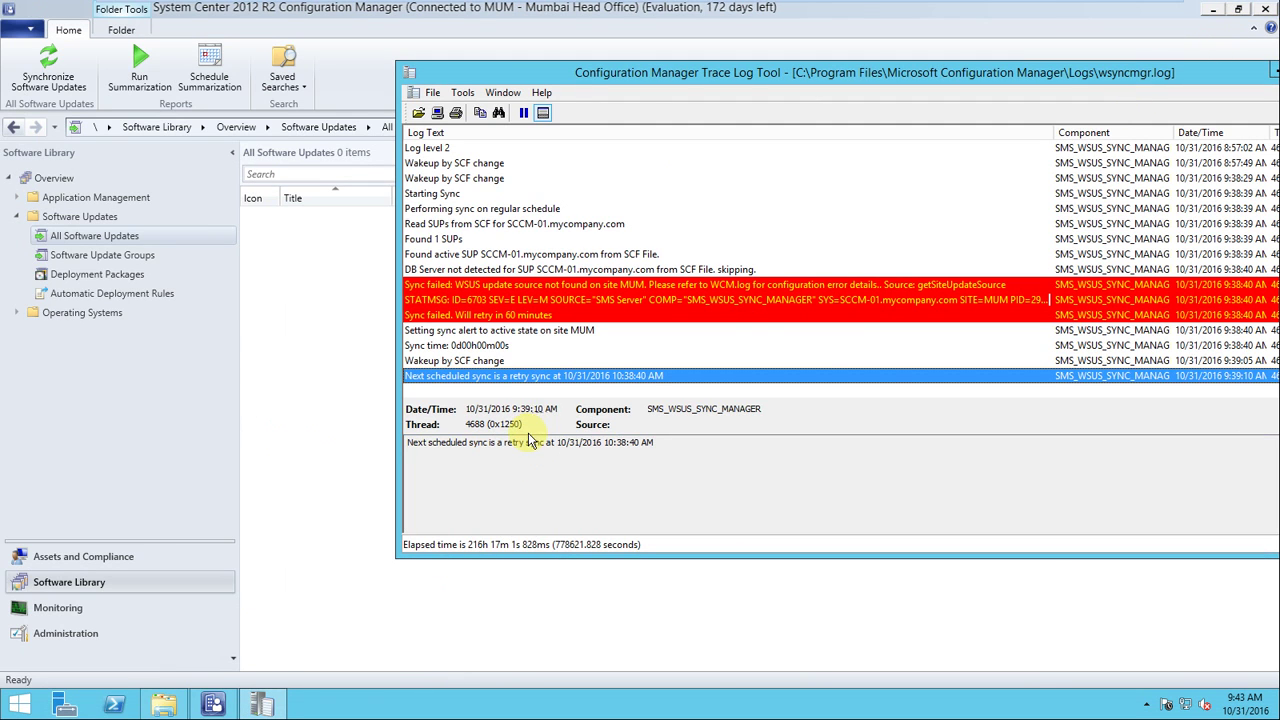
Review the wsyncmgr log's SCF wakeup and retry entries, and glance at Software Update Groups
left_click(488, 360)
left_click(618, 376)
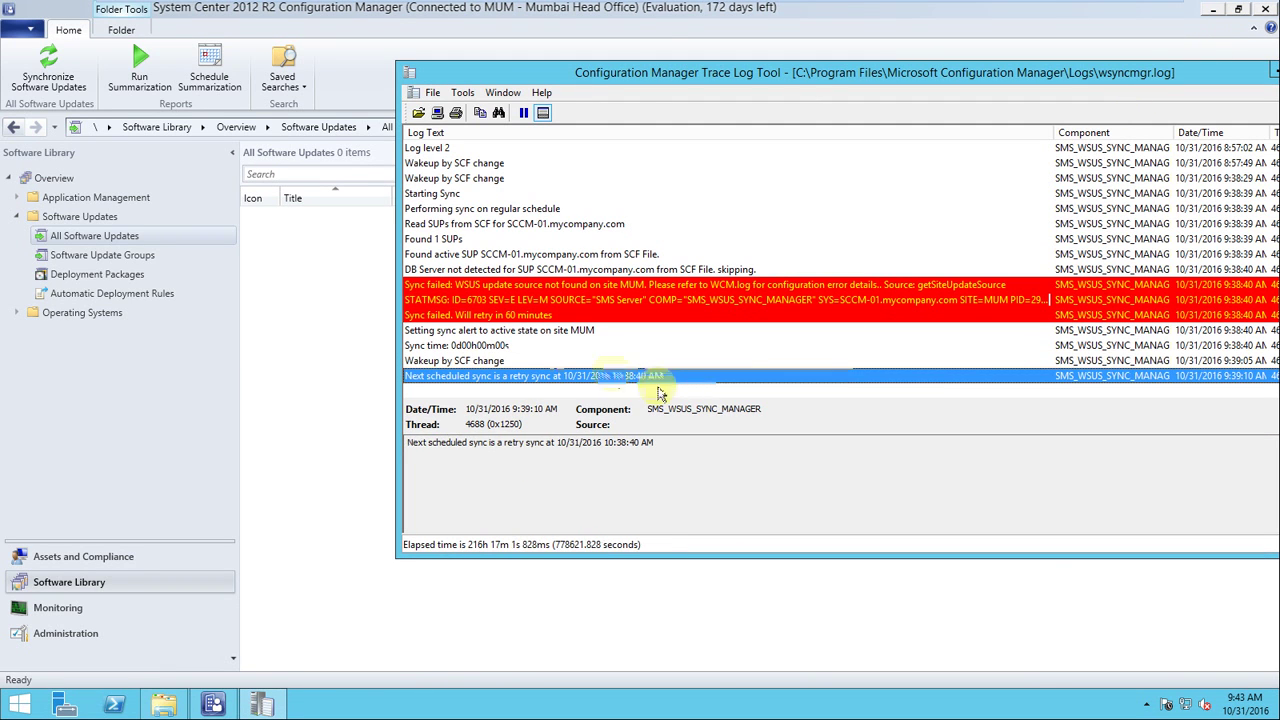
left_click(138, 254)
left_click(129, 241)
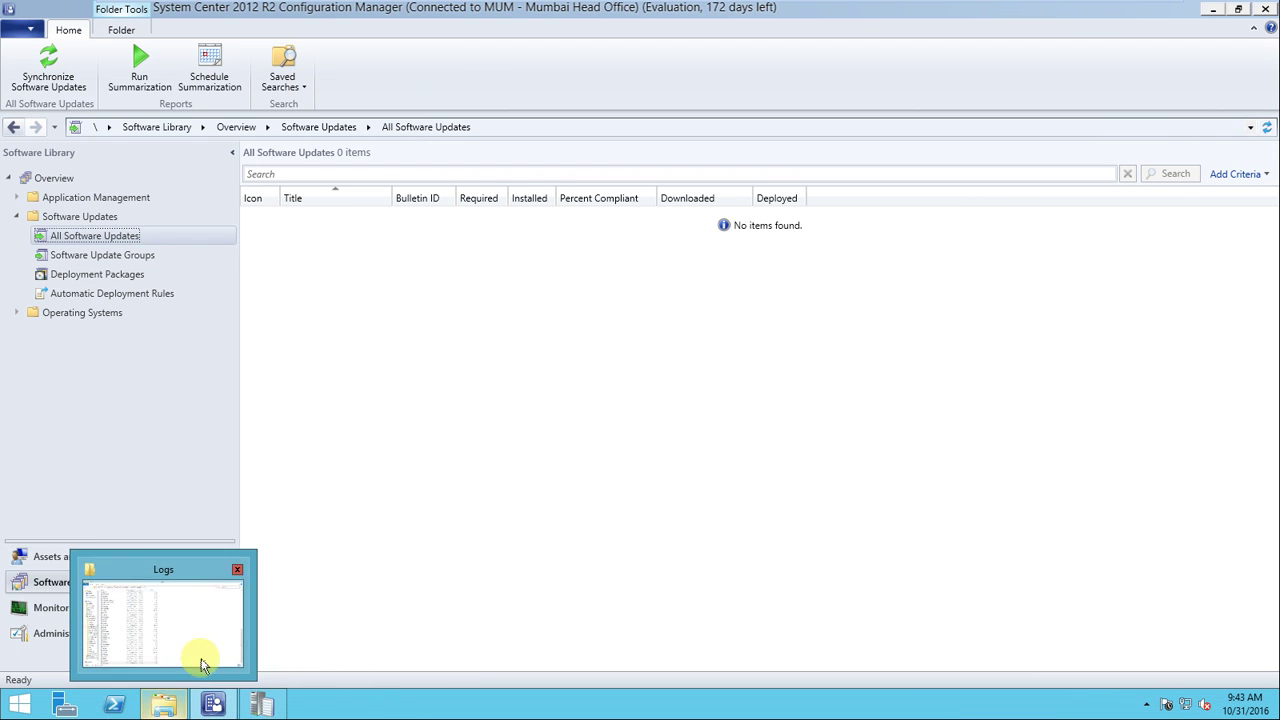
Start a continuous 'ping google.com -t' from Run and minimize the ping console
key("super+r")
key("Return")
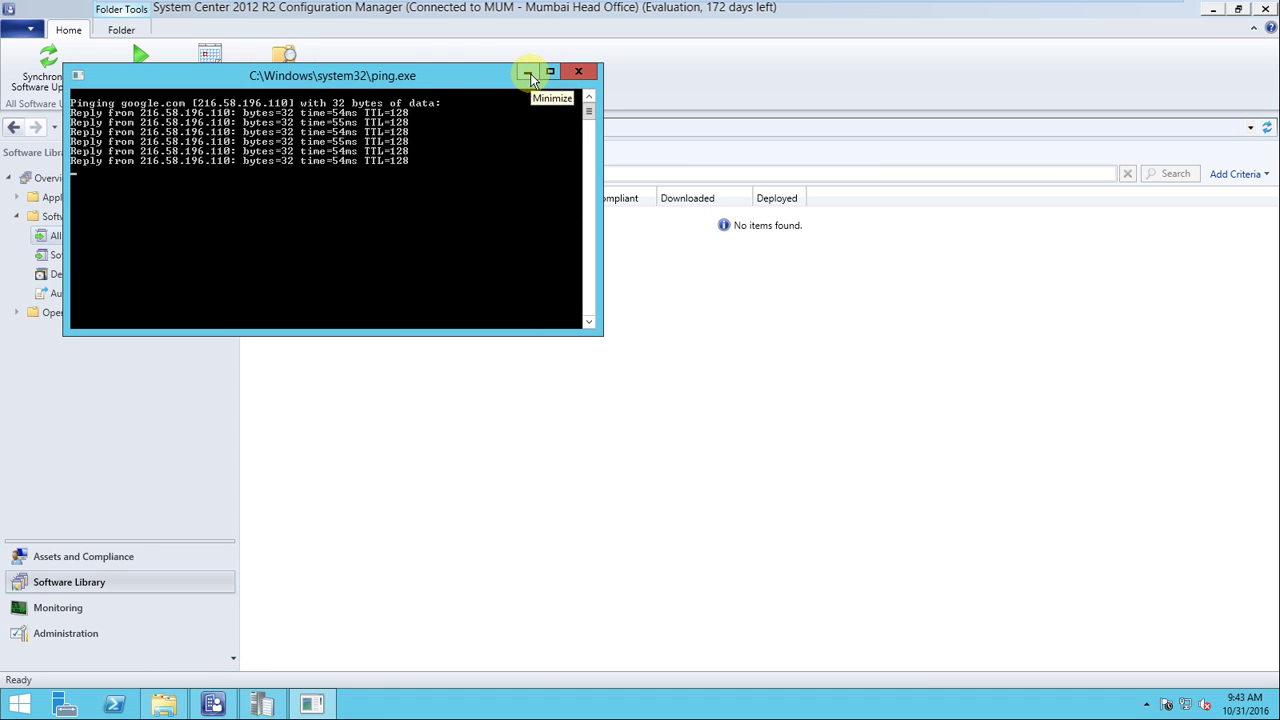
left_click_drag(491, 71, 518, 184)
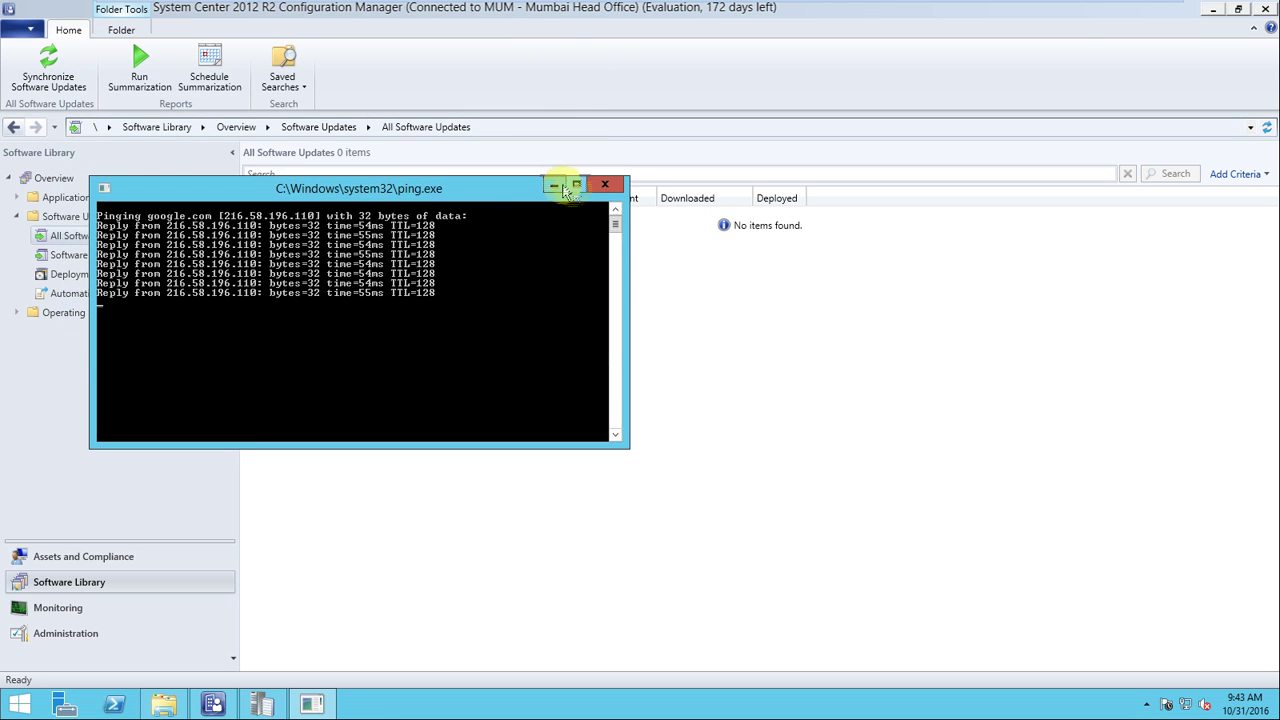
left_click(556, 187)
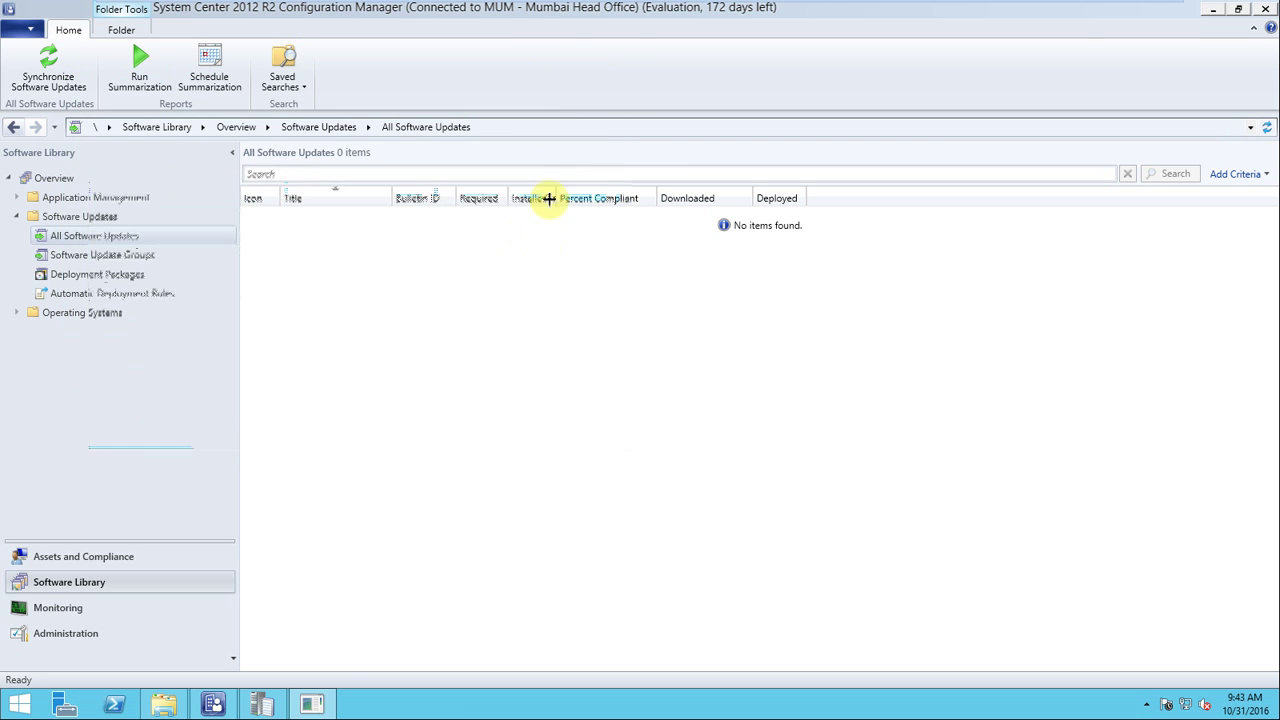
Recheck the wsyncmgr sync time entries, then request a manual Synchronize Software Updates
left_click(113, 253)
left_click(125, 236)
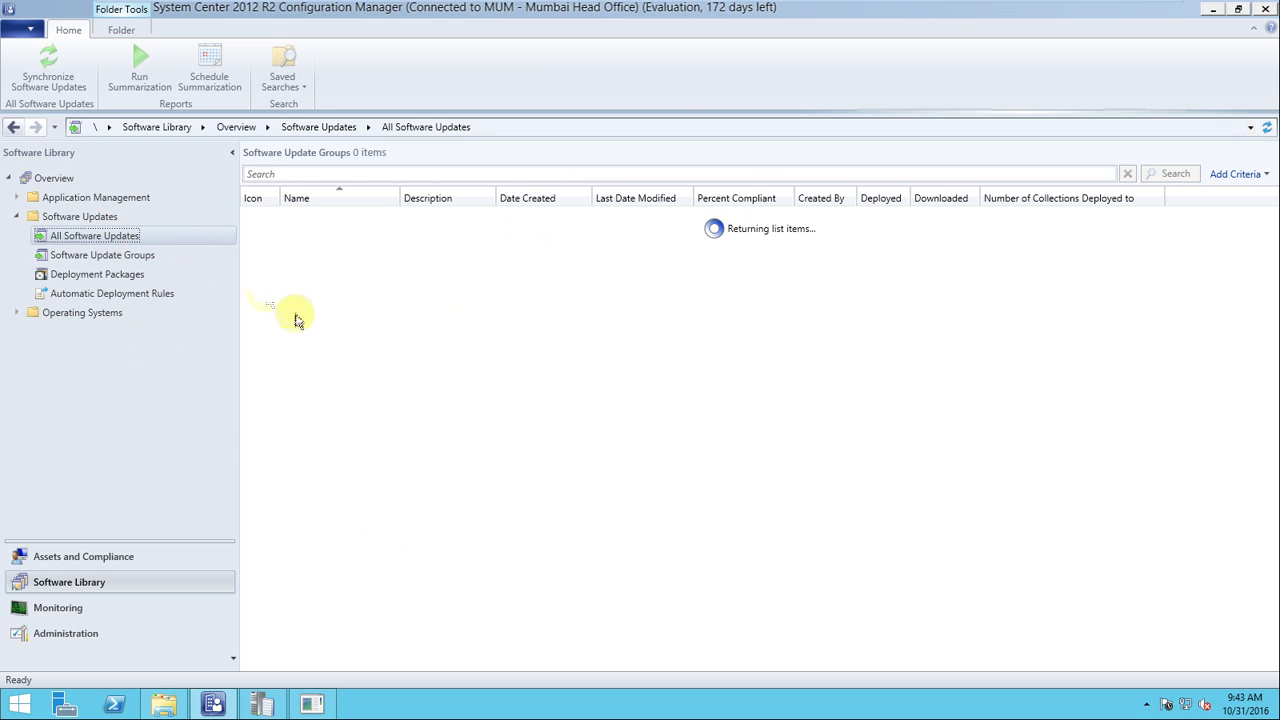
left_click(311, 706)
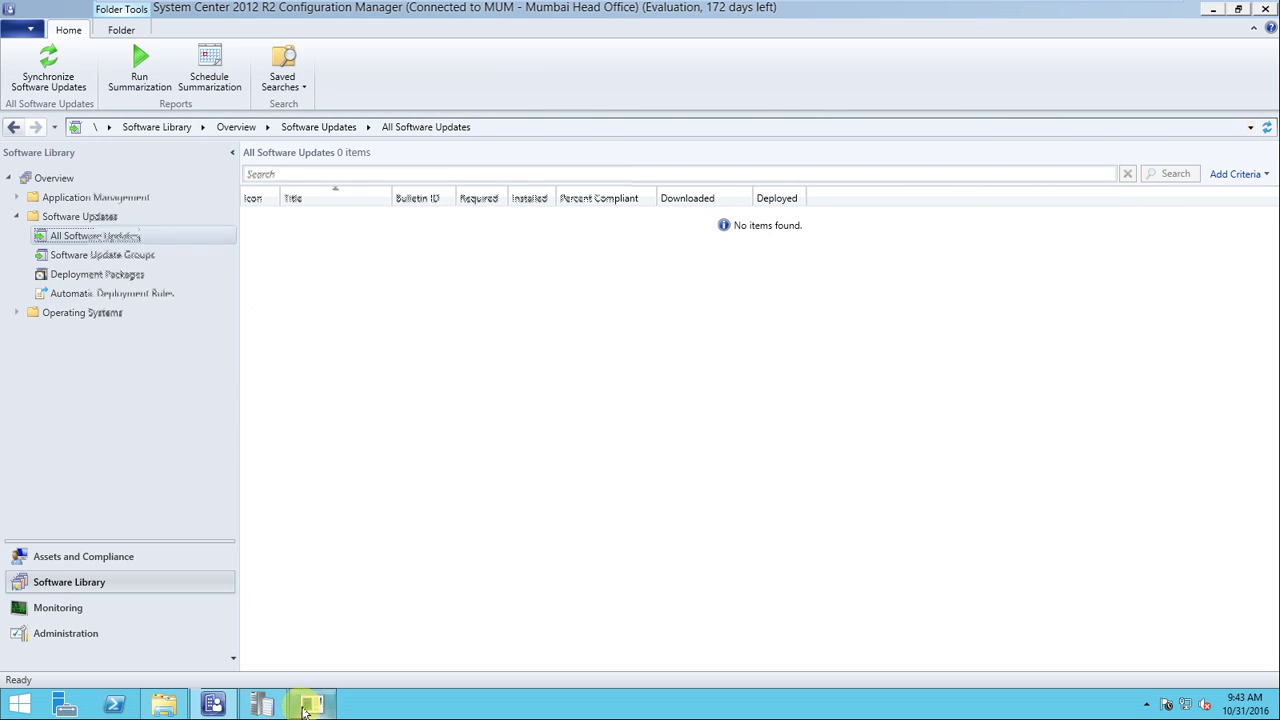
left_click(275, 712)
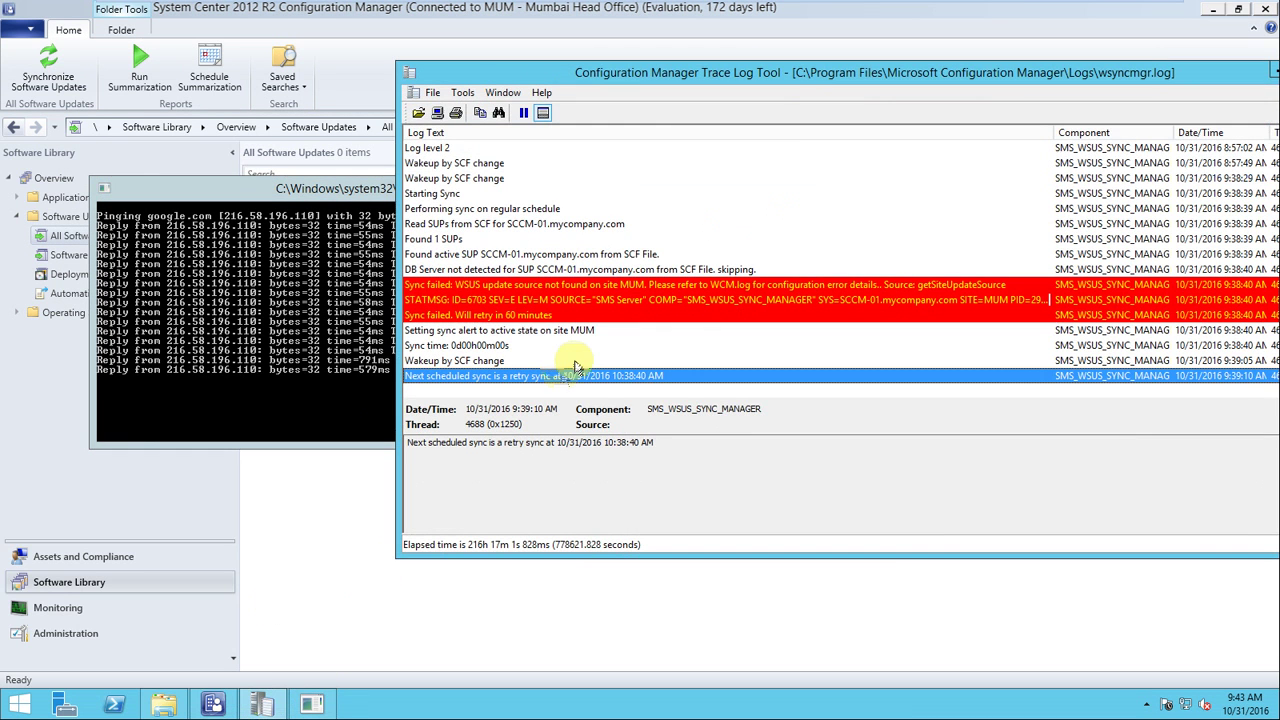
left_click(497, 362)
left_click(515, 345)
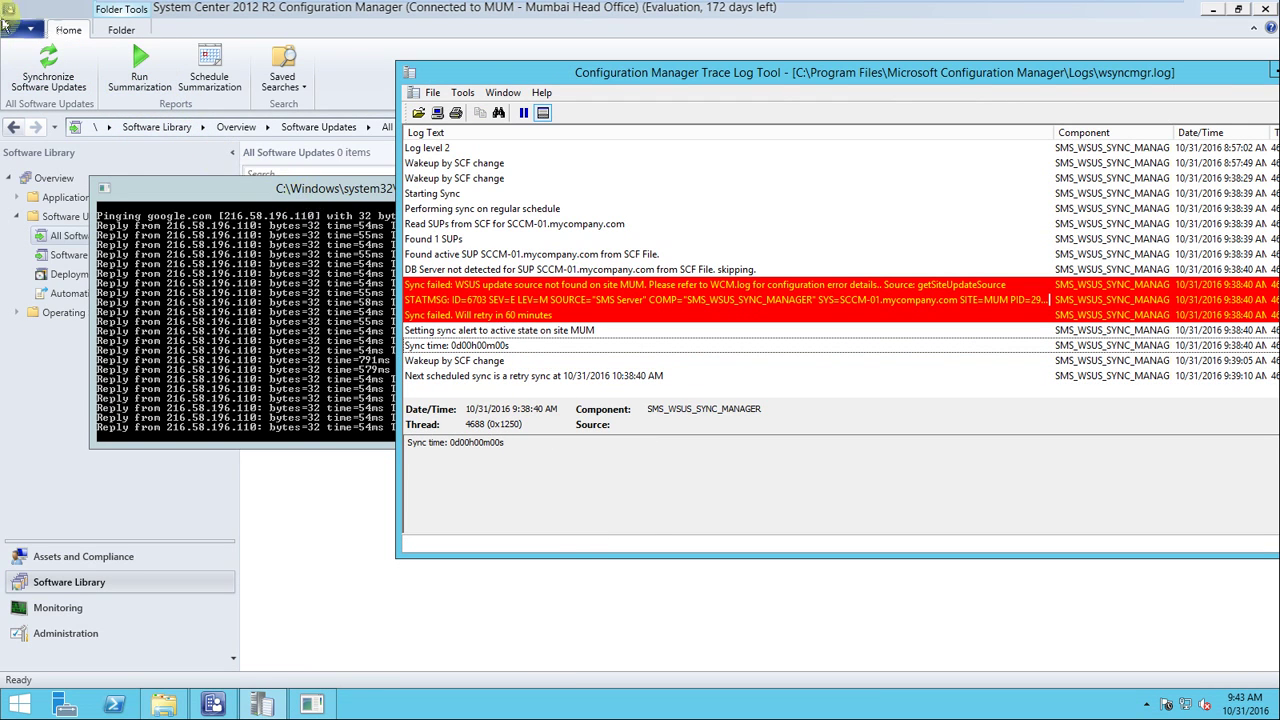
left_click(50, 62)
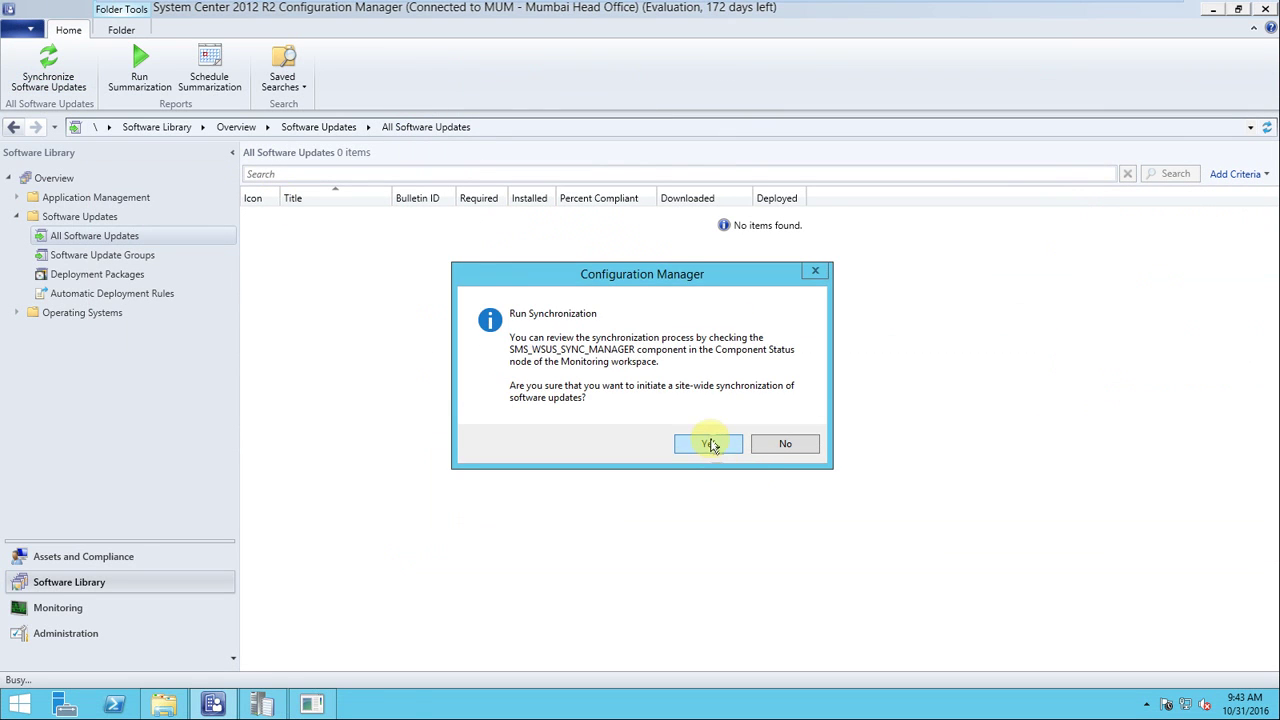
Answer Yes to the site-wide synchronization and check the wsyncmgr.log SCF wakeup entry again
left_click(709, 444)
left_click(262, 703)
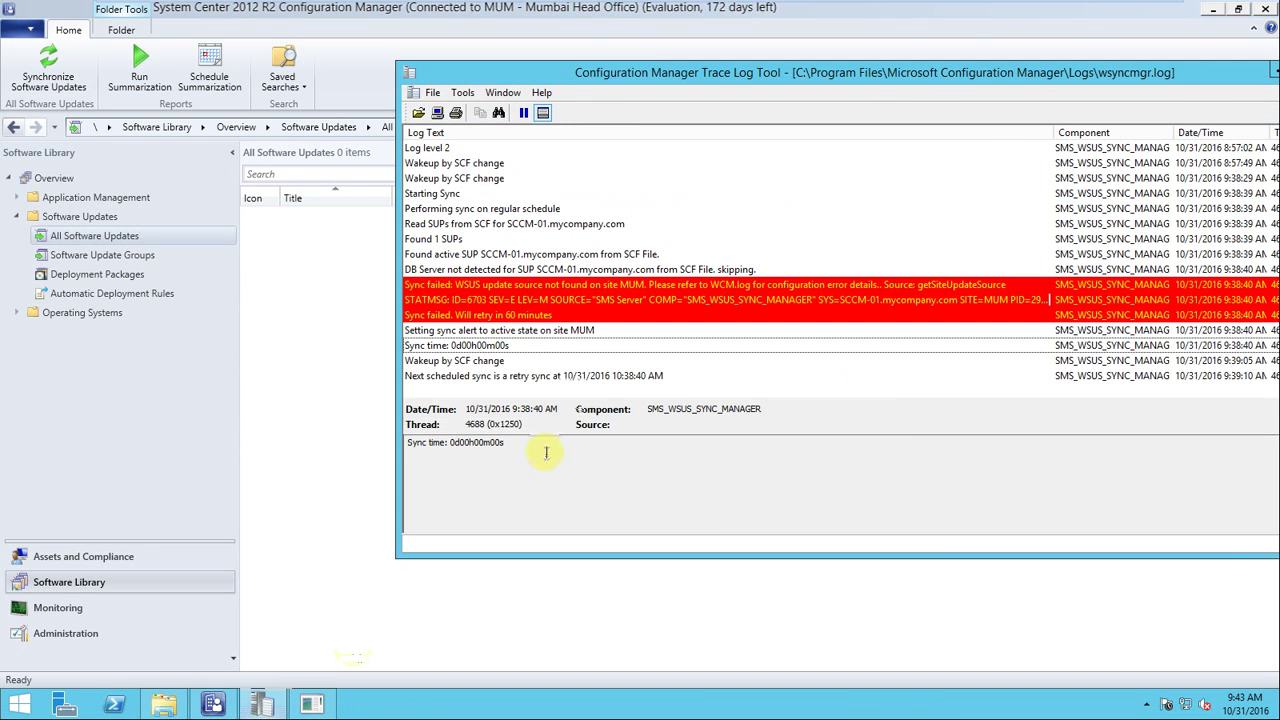
left_click(490, 362)
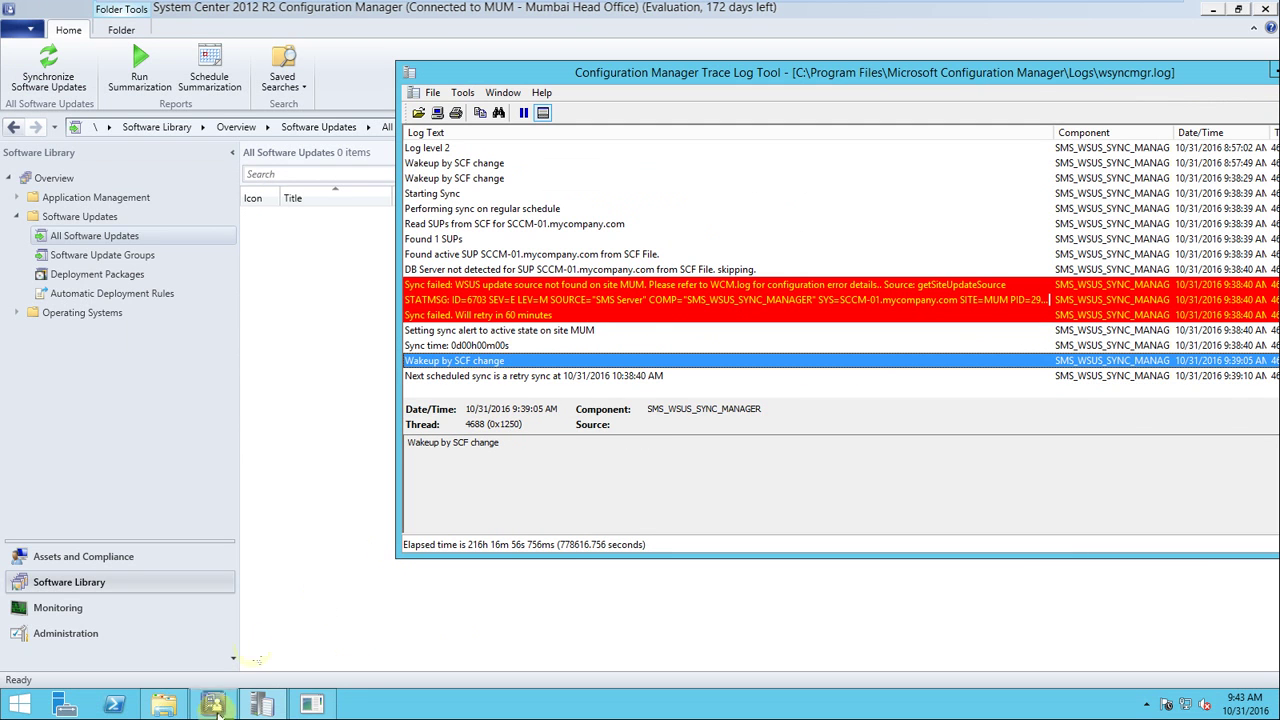
Open WSUSCtrl.log from the Logs folder in CMTrace, read it, and close it
left_click(164, 703)
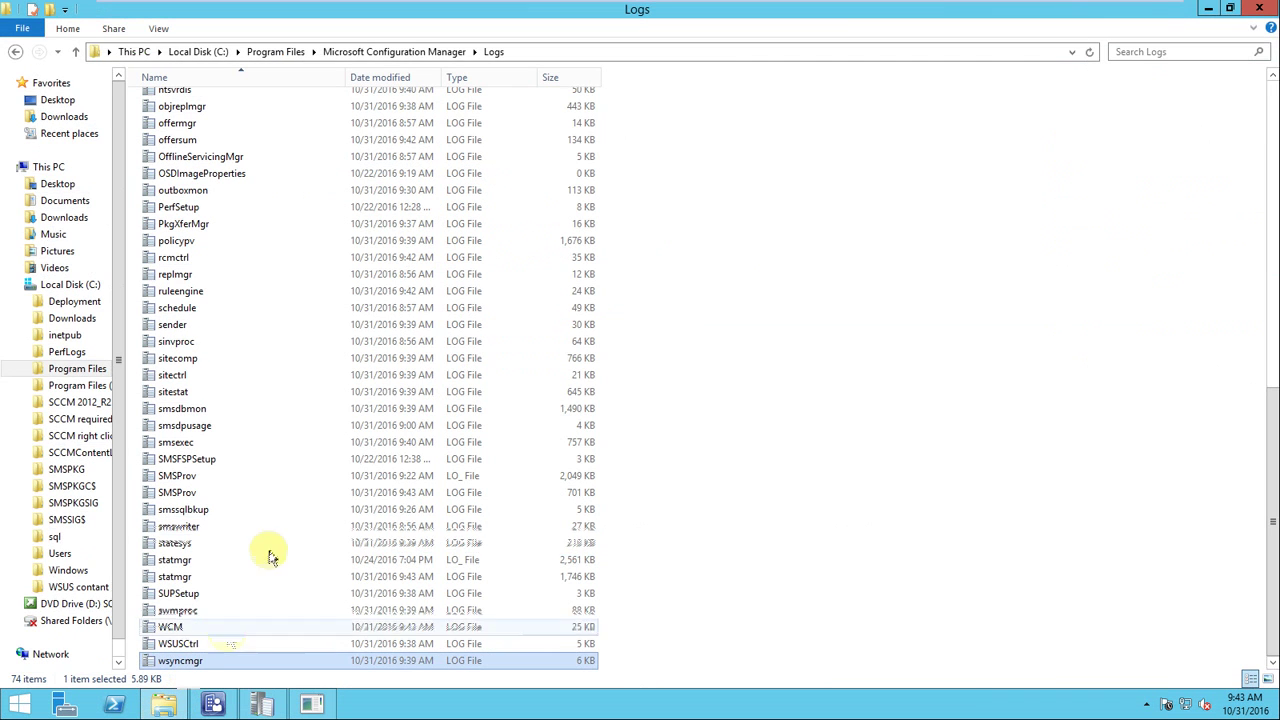
double_click(200, 645)
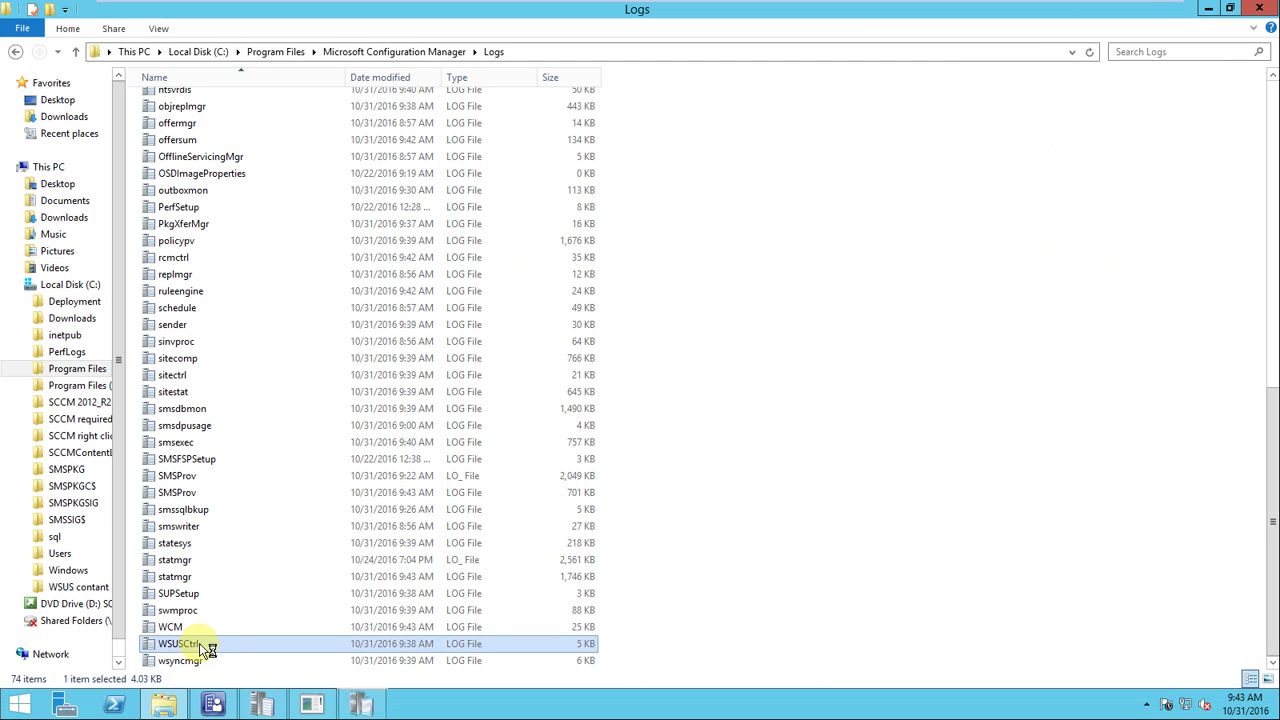
left_click(372, 703)
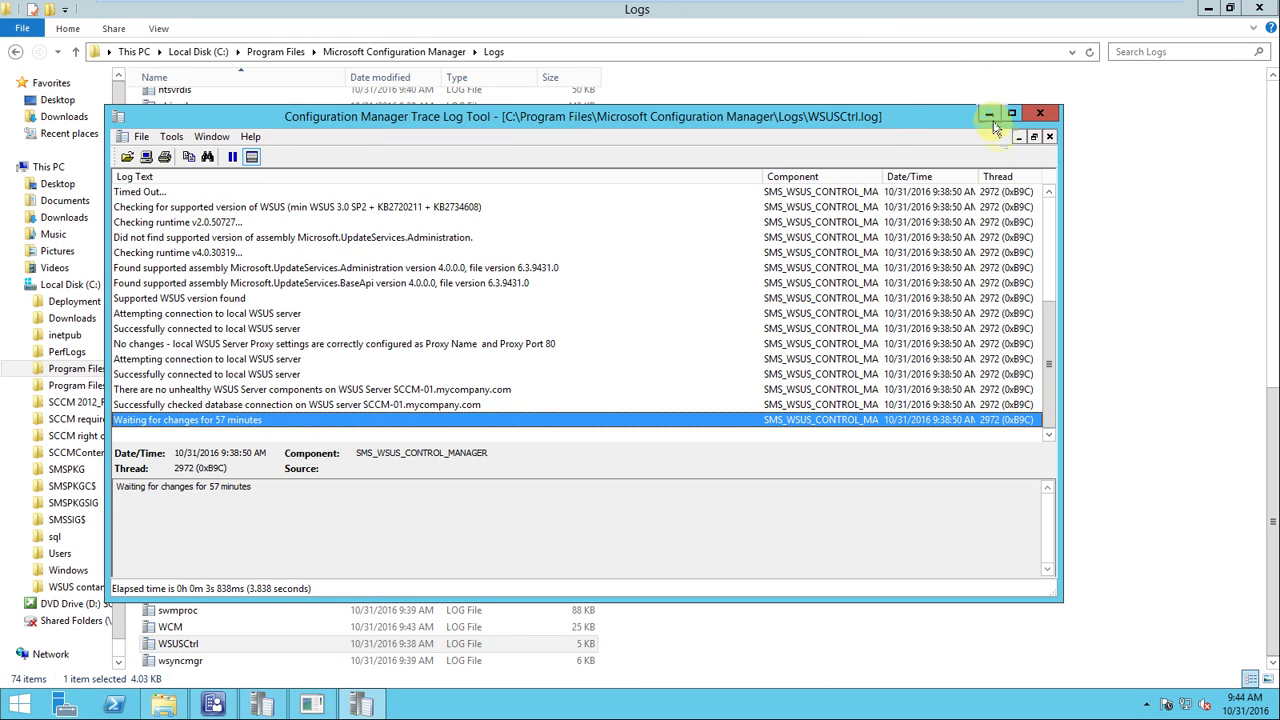
left_click(1046, 120)
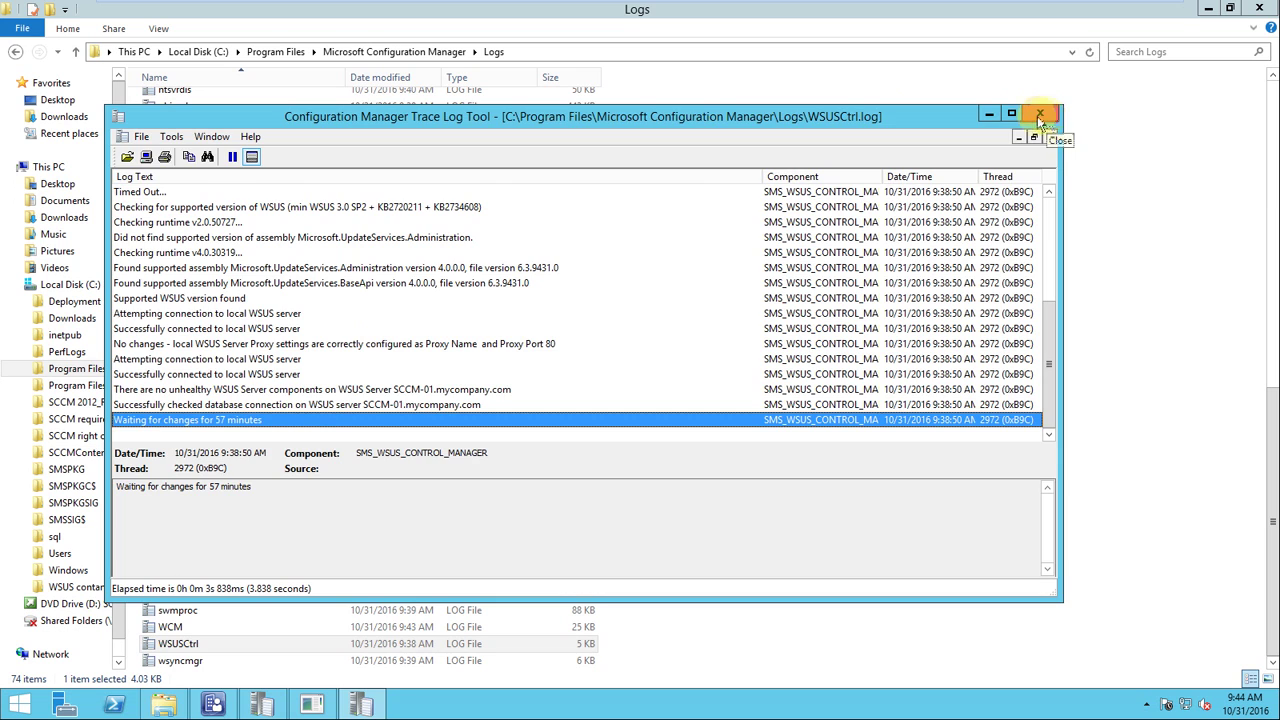
Reread the wsyncmgr.log sync time and retry entries, then return to the Configuration Manager console
left_click(283, 710)
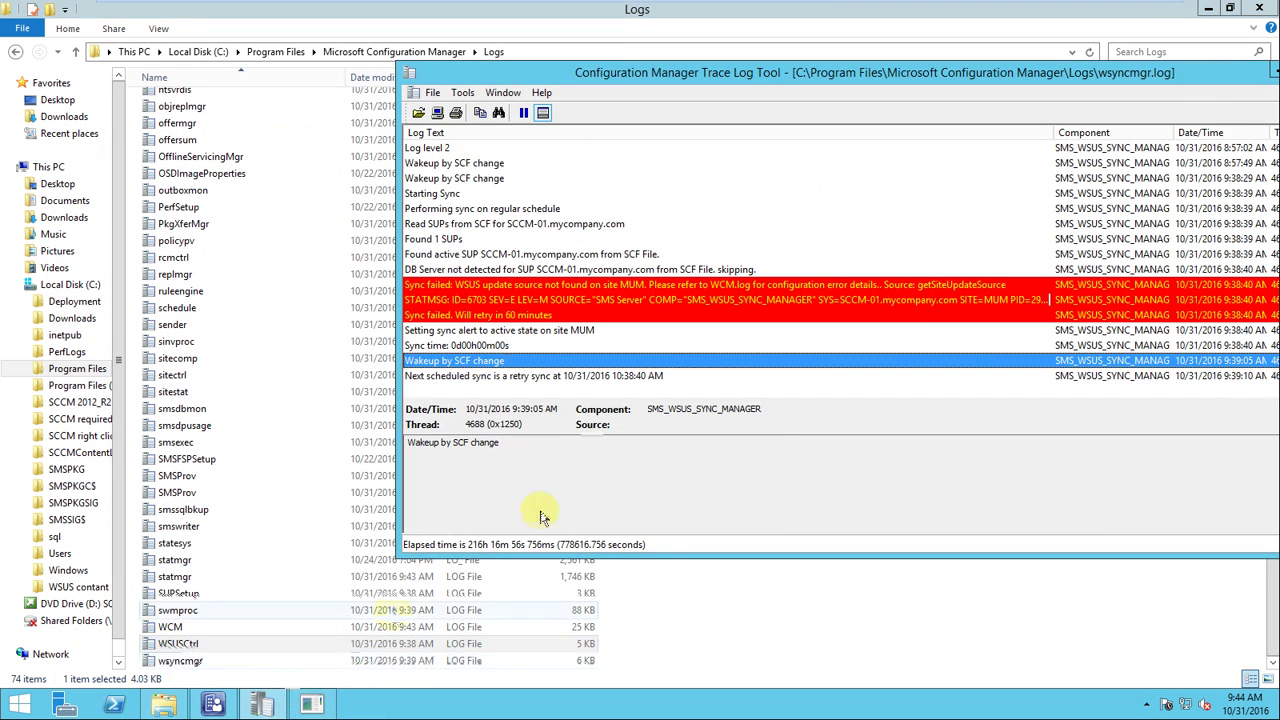
left_click(570, 378)
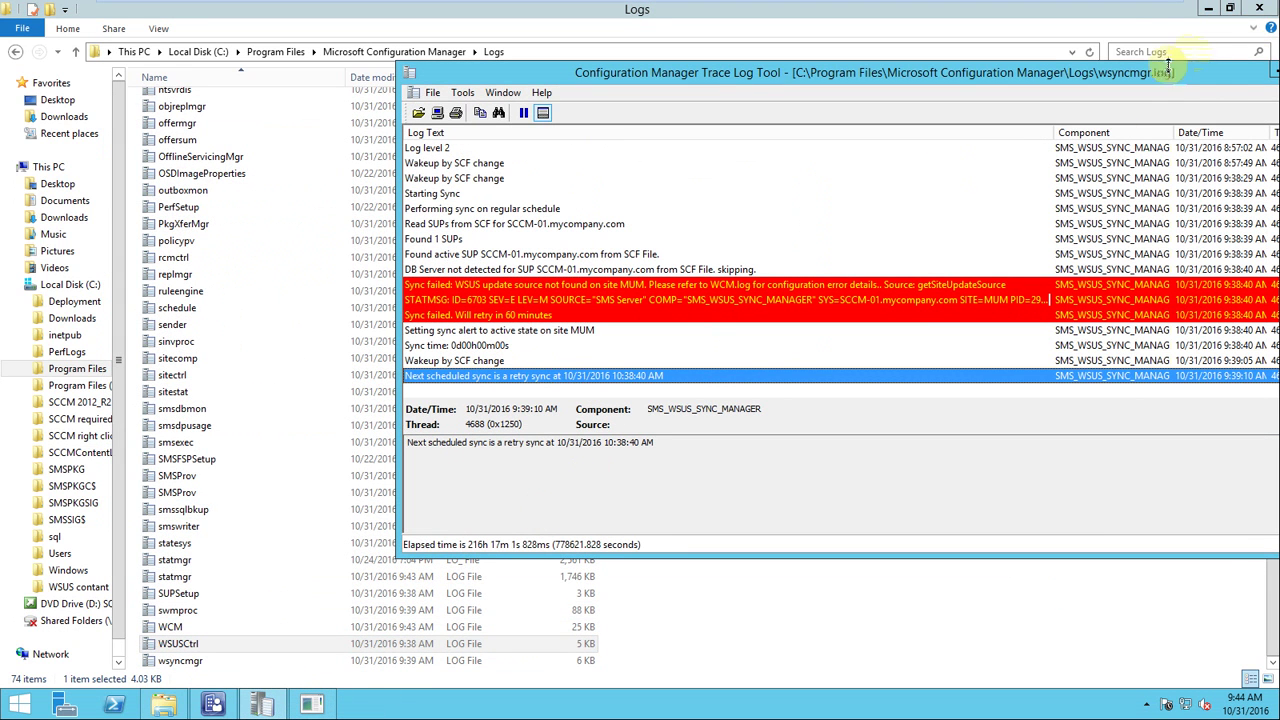
left_click_drag(1220, 70, 1124, 137)
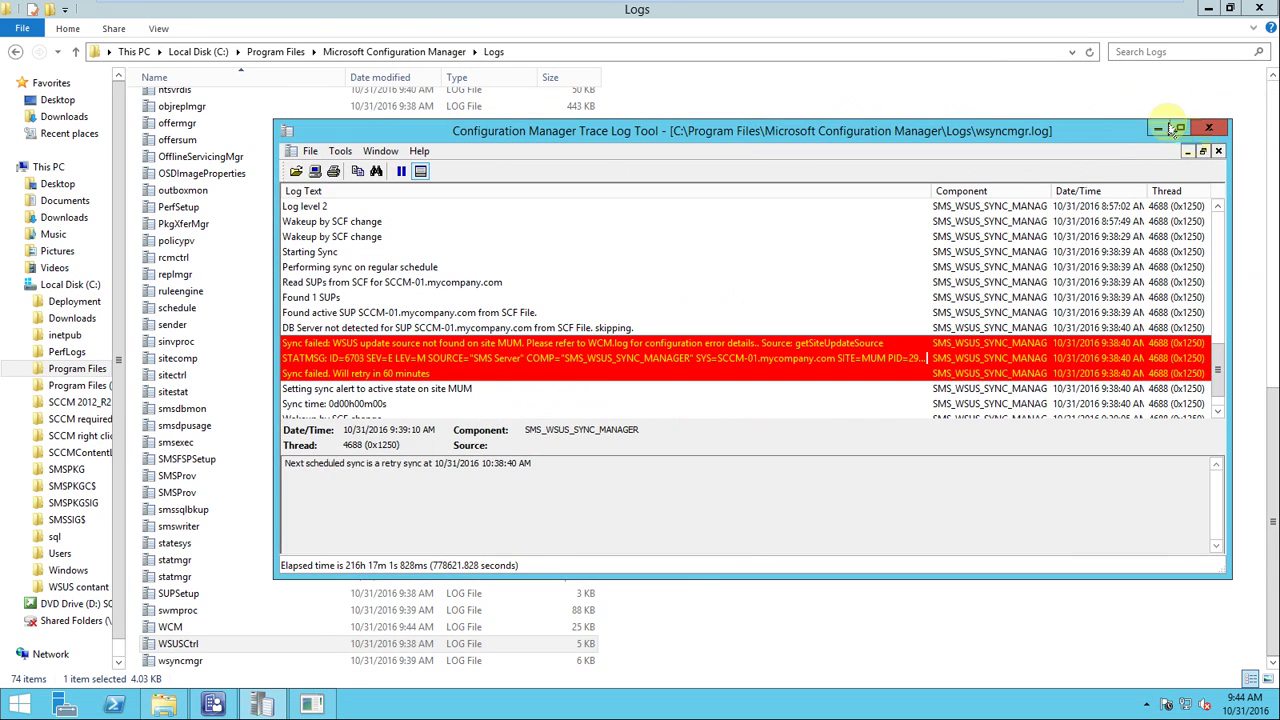
left_click(508, 403)
scroll(531, 385, "down", 1)
left_click(490, 403)
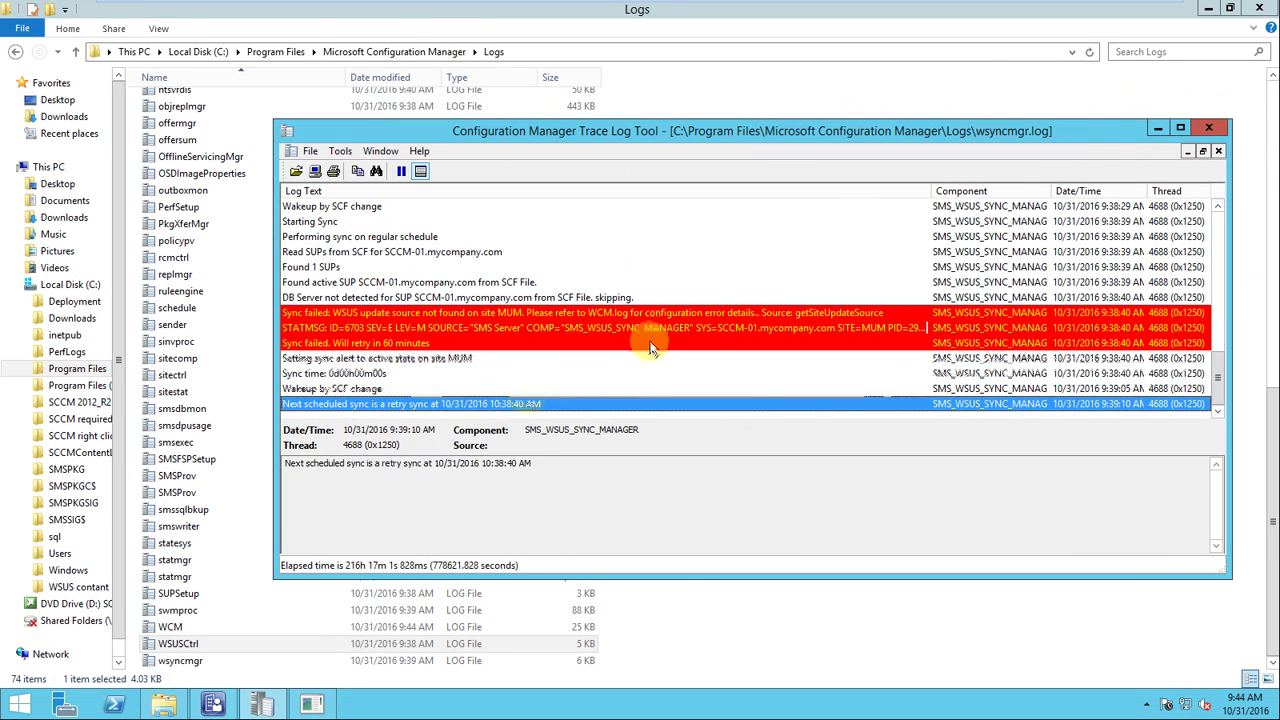
left_click(1156, 127)
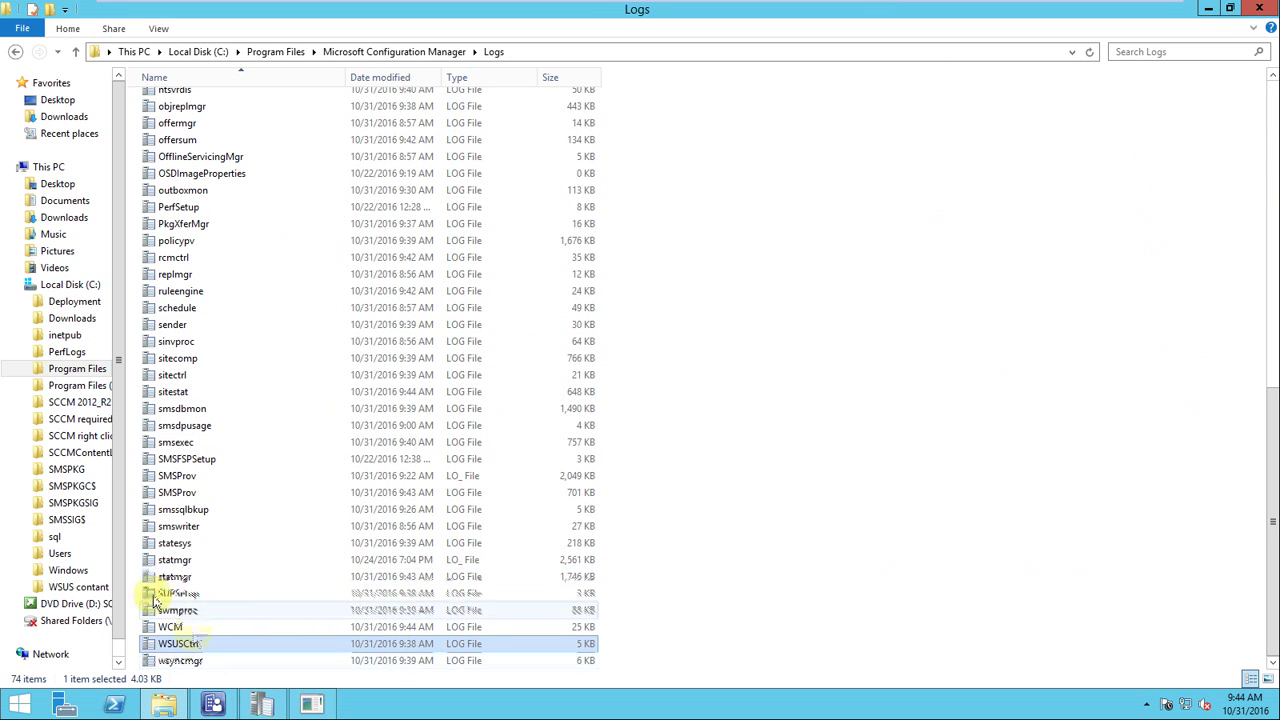
left_click(218, 706)
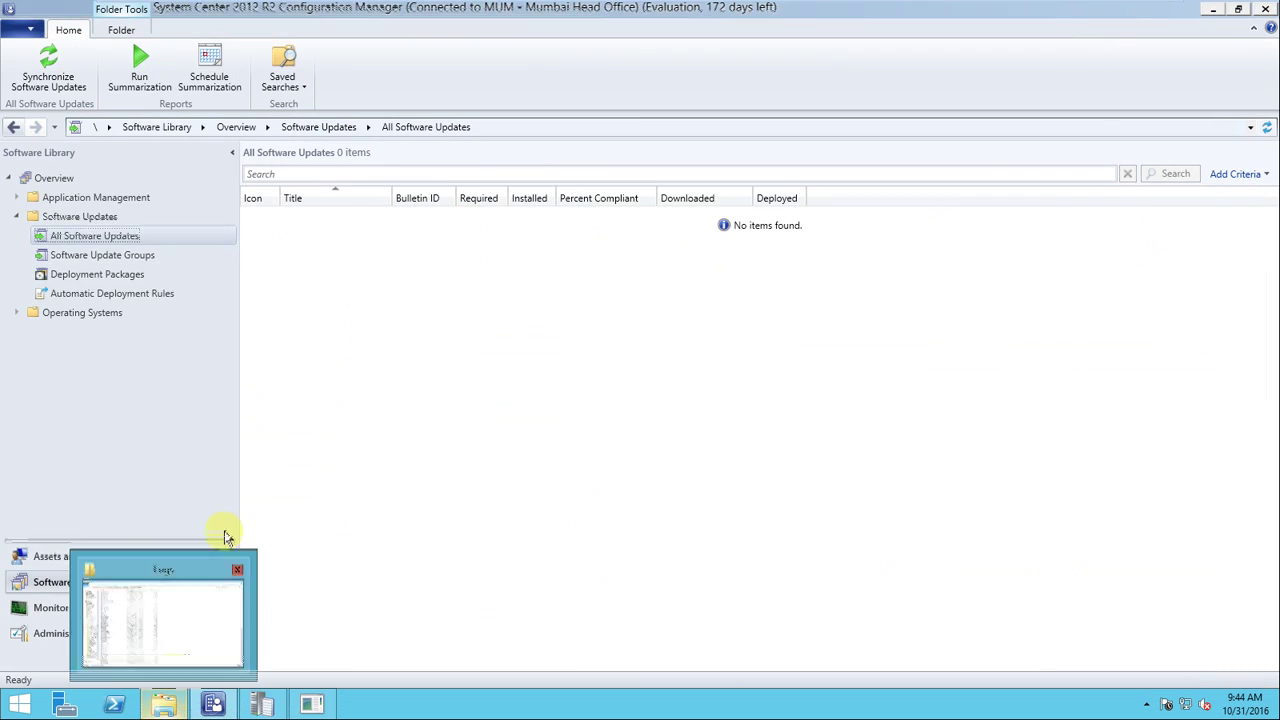
Switch to Administration and view the site server's roles and available actions
left_click(55, 633)
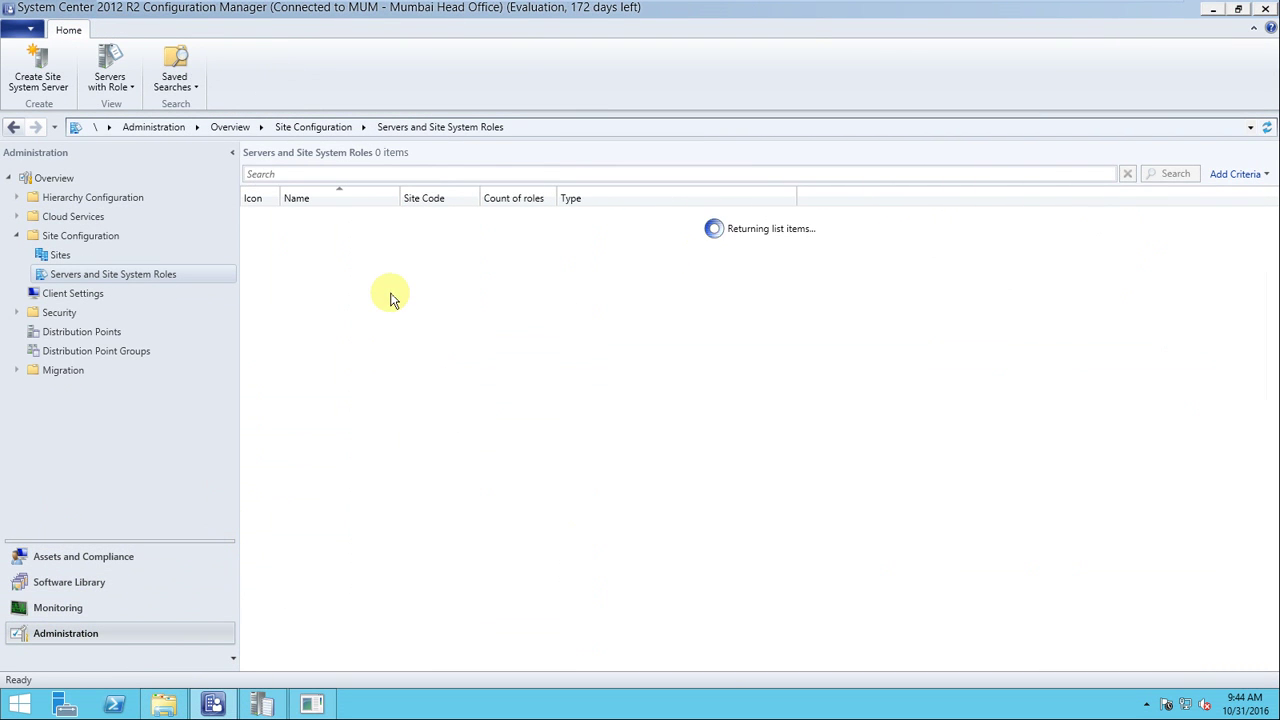
left_click(486, 218)
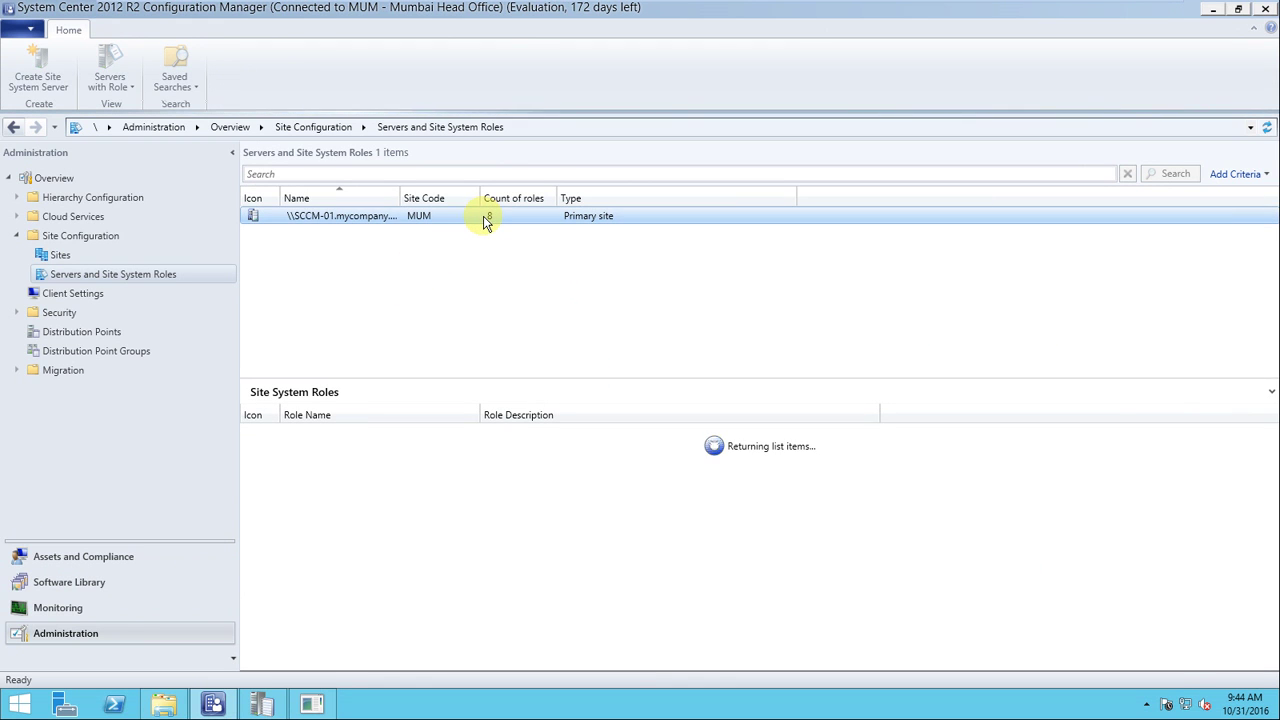
right_click(485, 222)
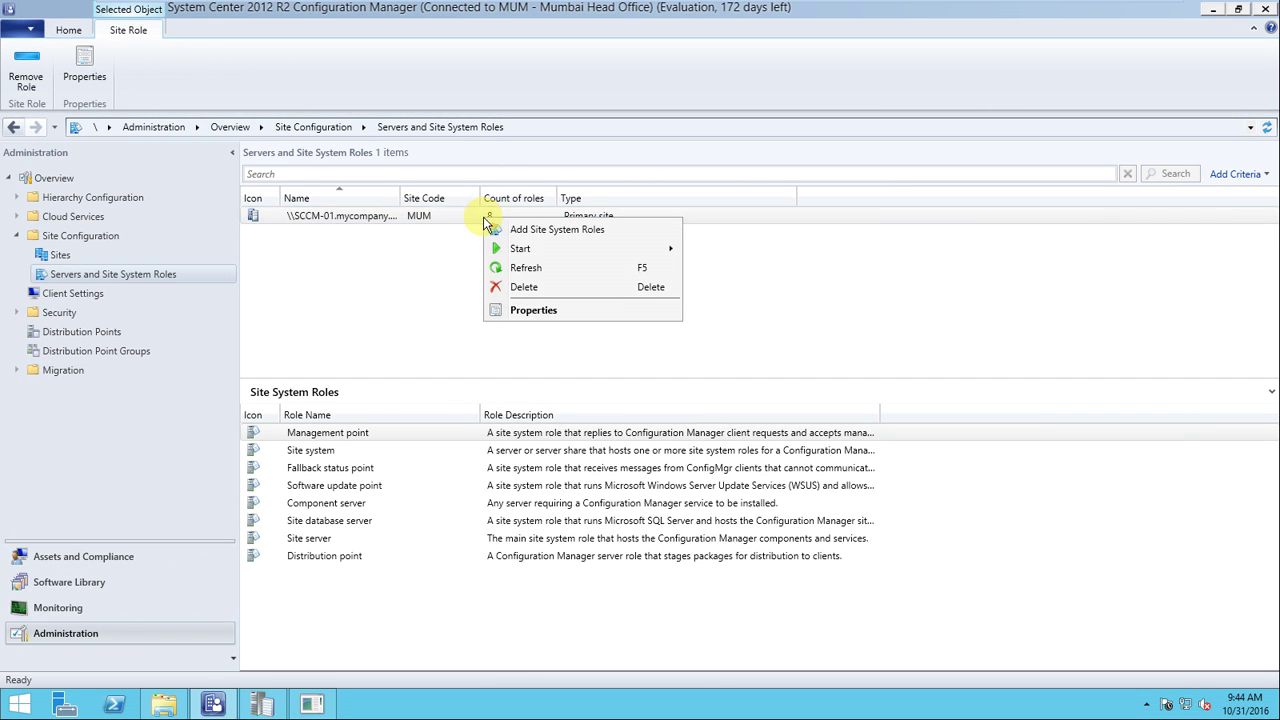
left_click(417, 220)
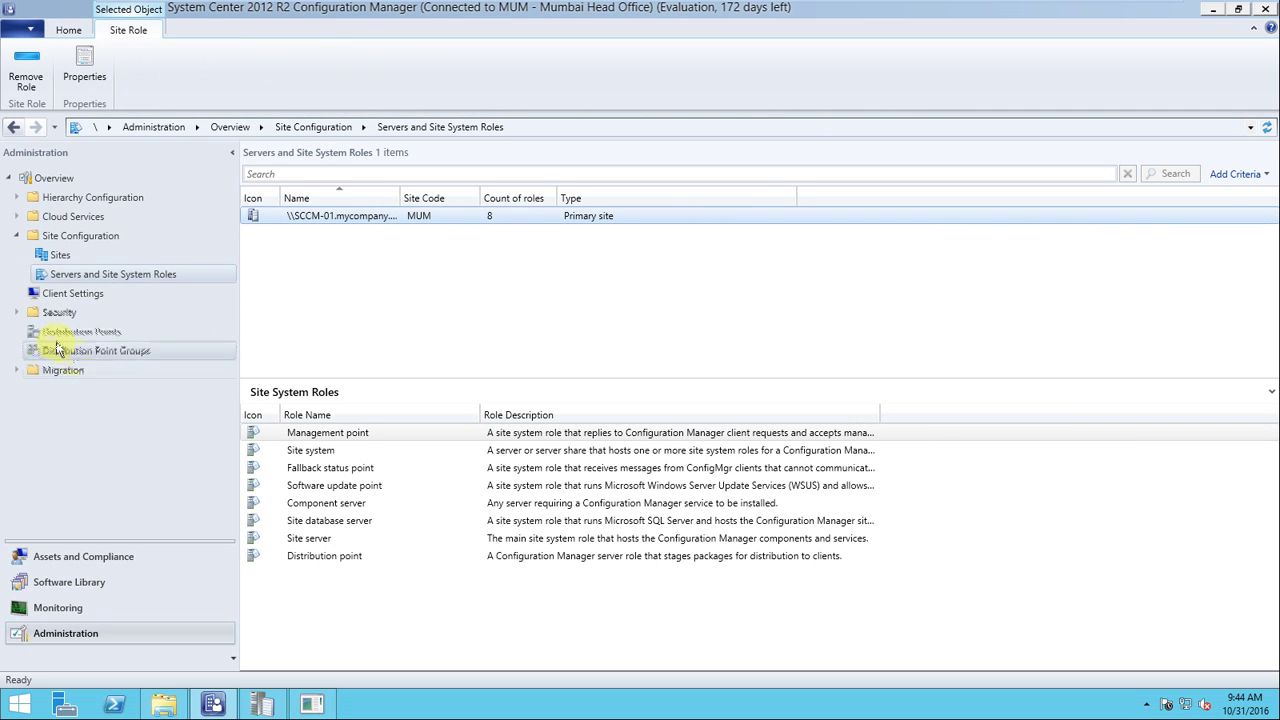
Select the Mumbai Head Office site under Sites and open the Configure Site Components list
left_click(64, 260)
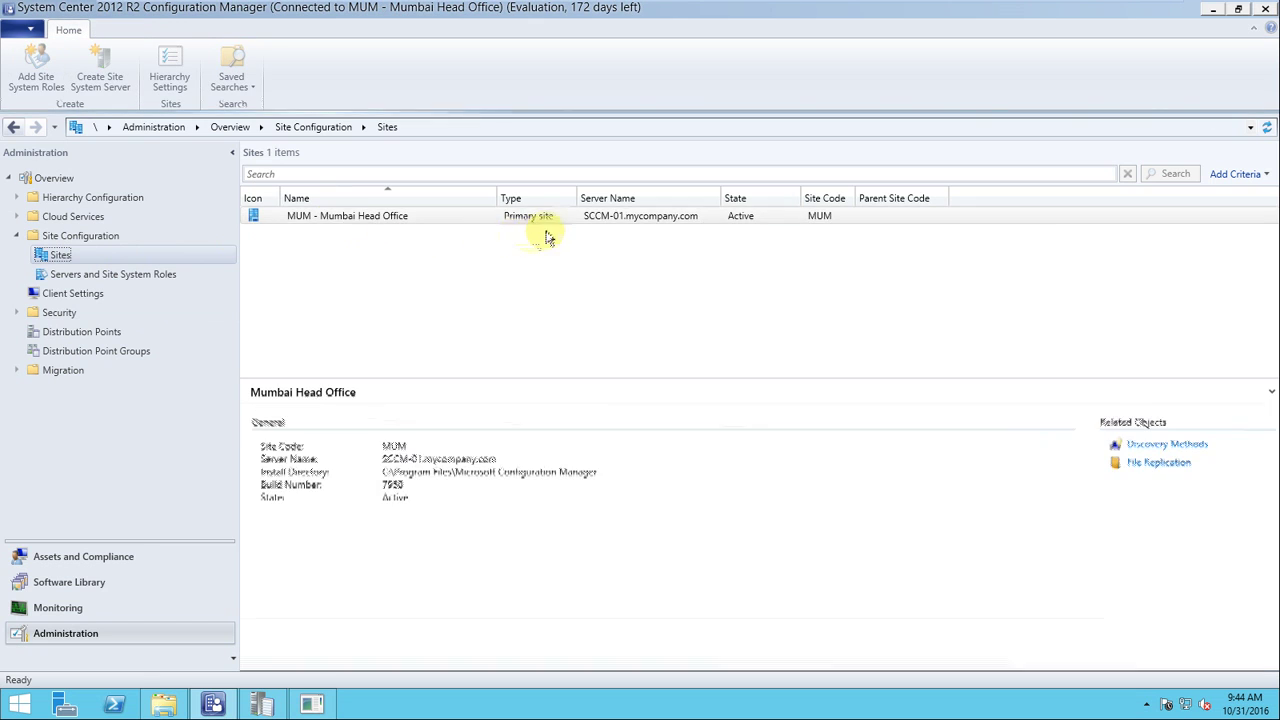
left_click(552, 221)
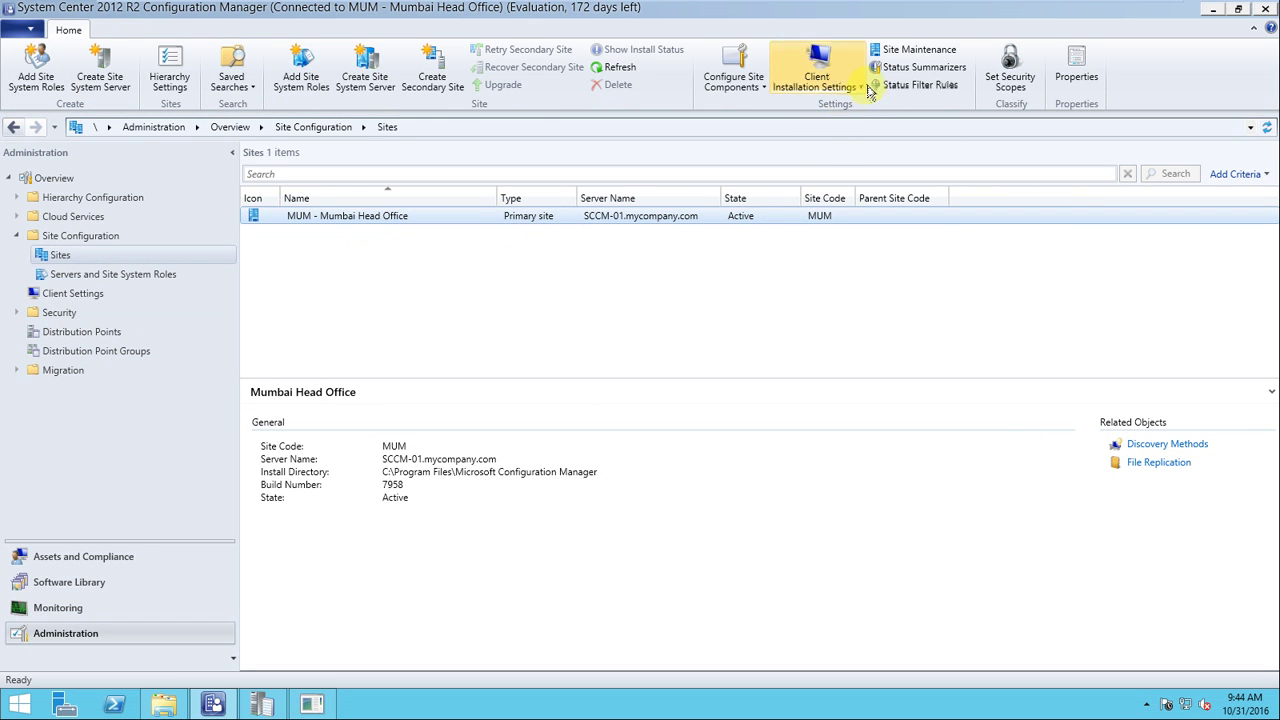
left_click(855, 90)
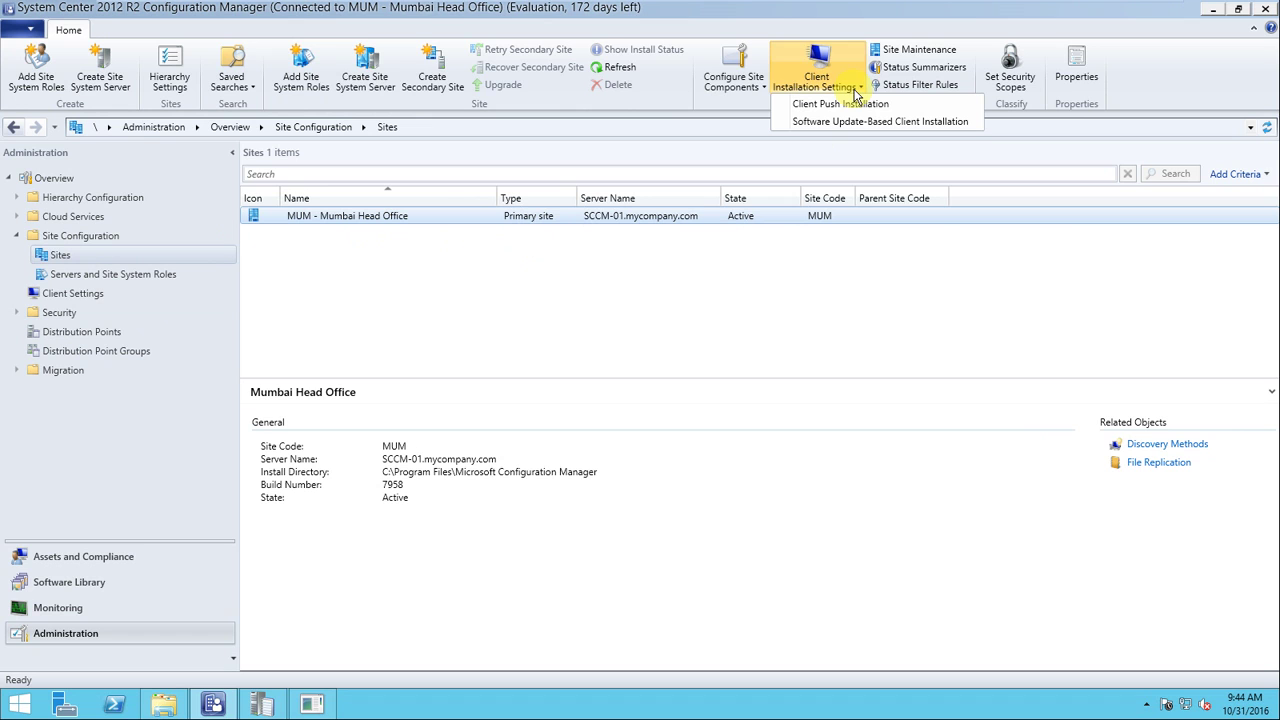
left_click(748, 88)
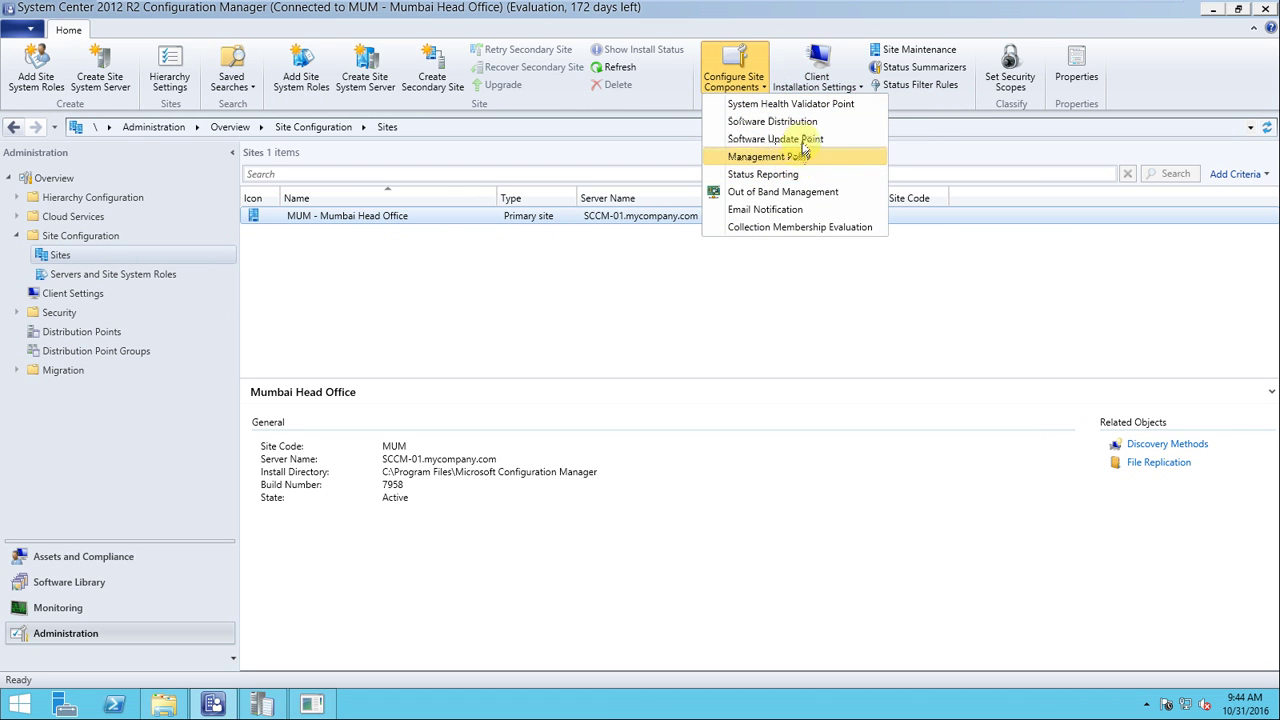
left_click(808, 143)
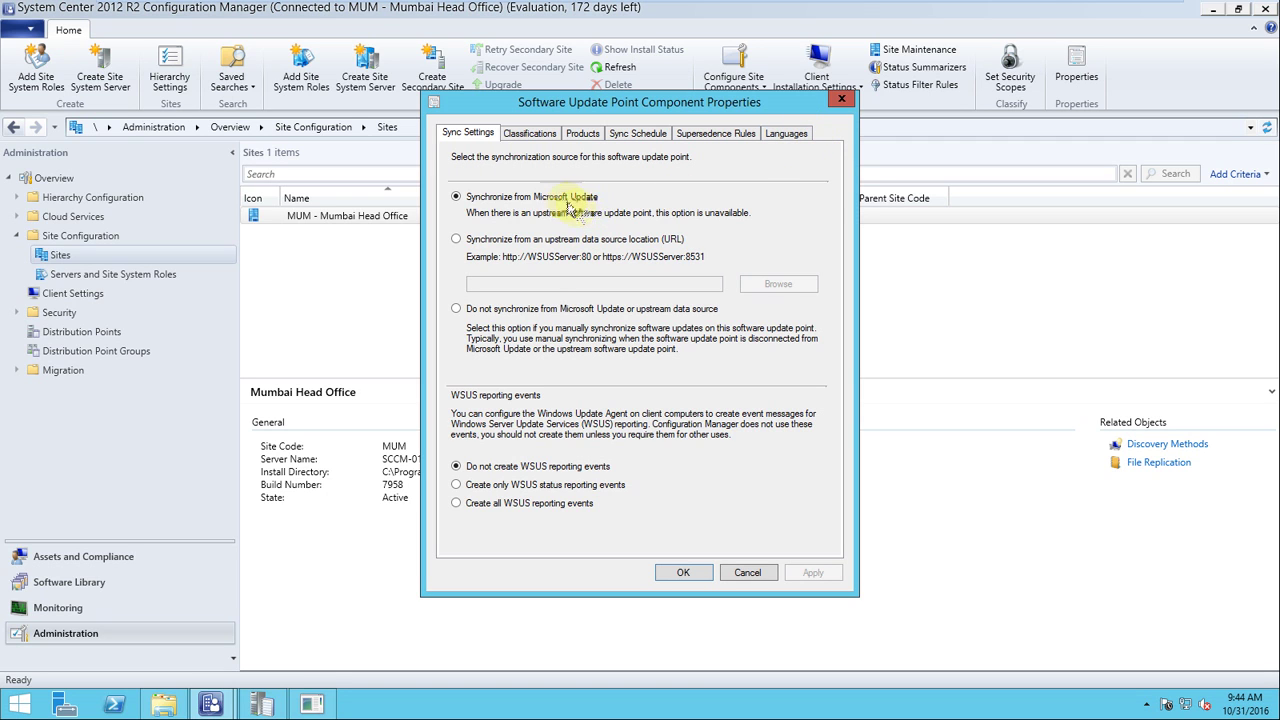
left_click(529, 133)
left_click(584, 134)
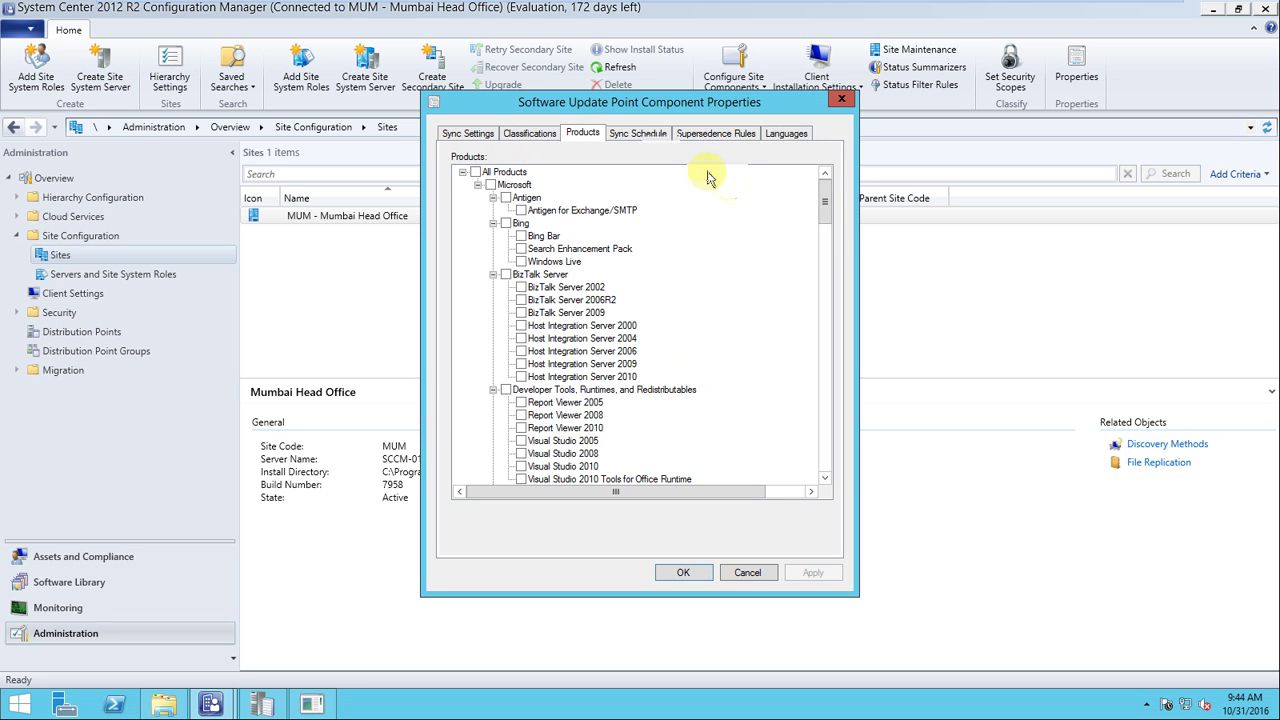
left_click_drag(828, 213, 812, 379)
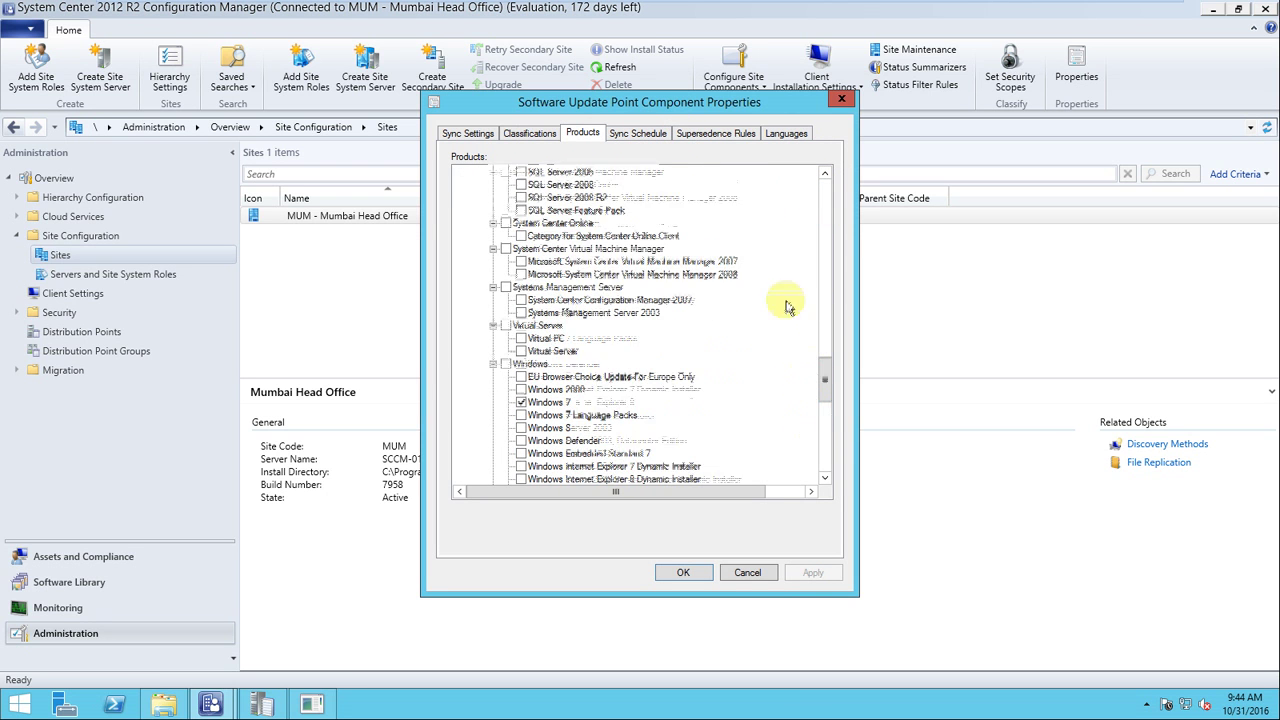
left_click(645, 135)
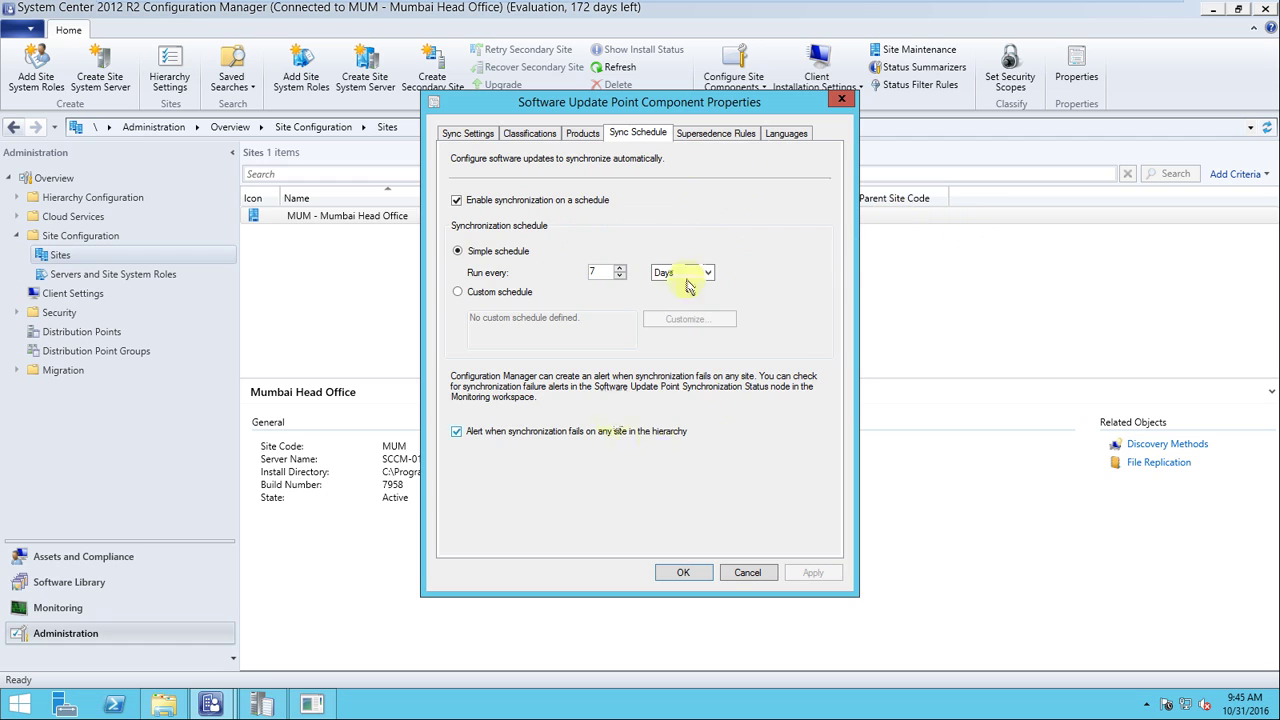
left_click(728, 134)
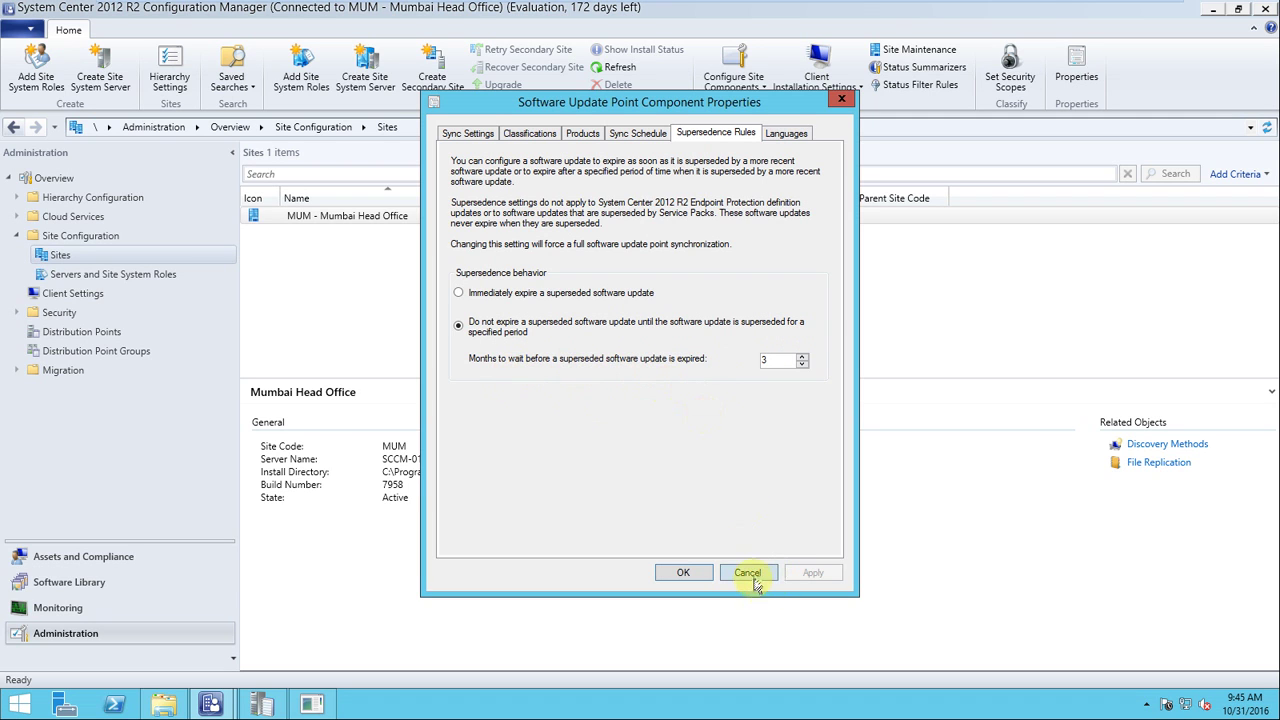
left_click(786, 133)
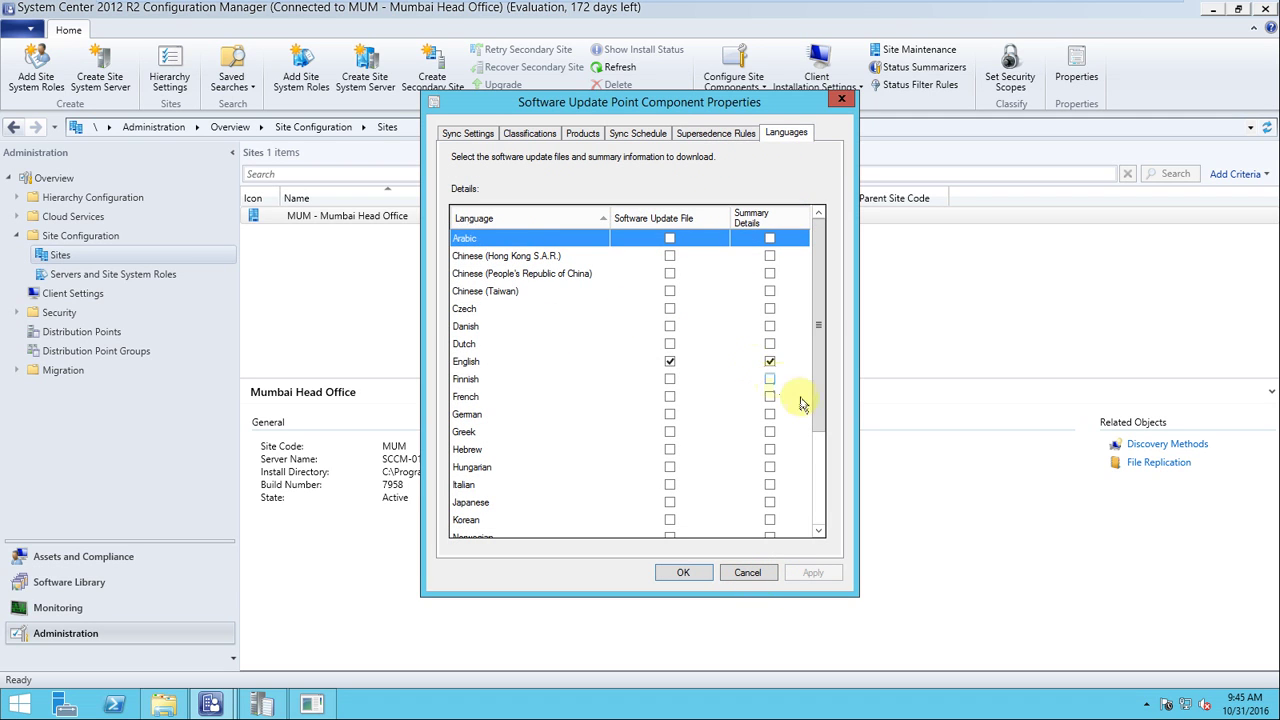
left_click(683, 572)
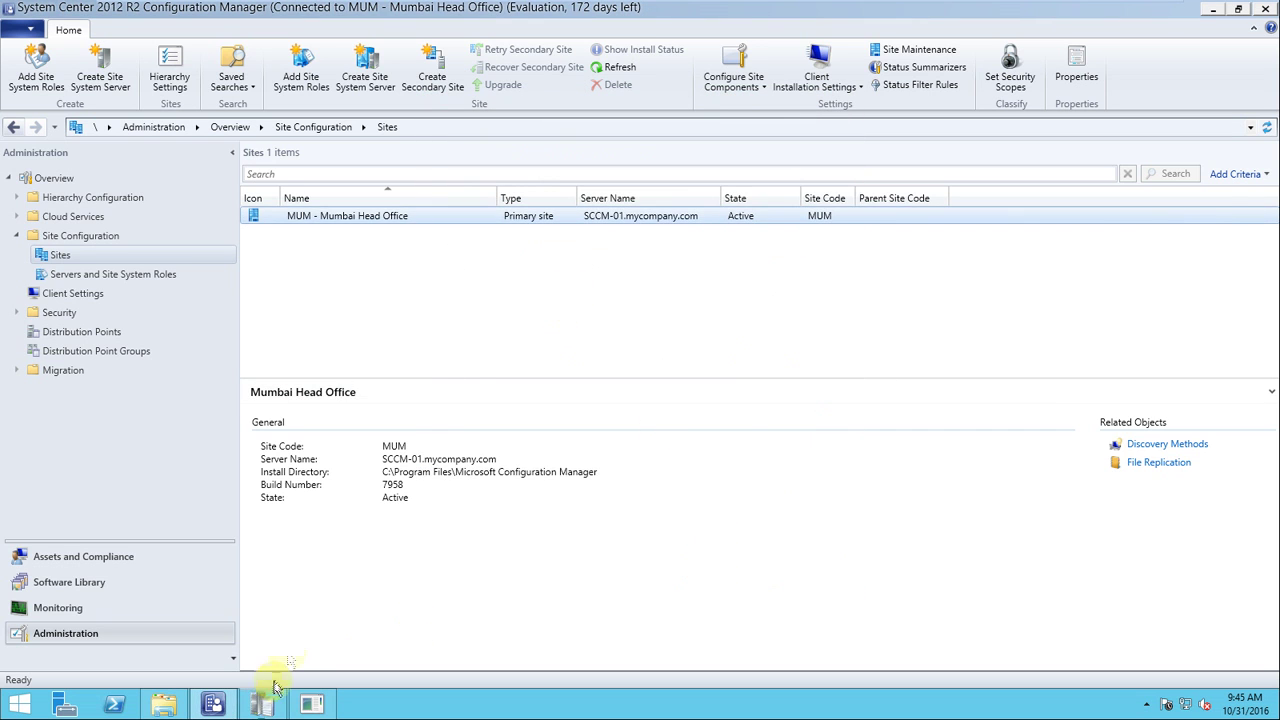
Step through wsyncmgr.log's sync time, SCF wakeup and 10:38:40 AM retry entries, then exit full screen
left_click(268, 700)
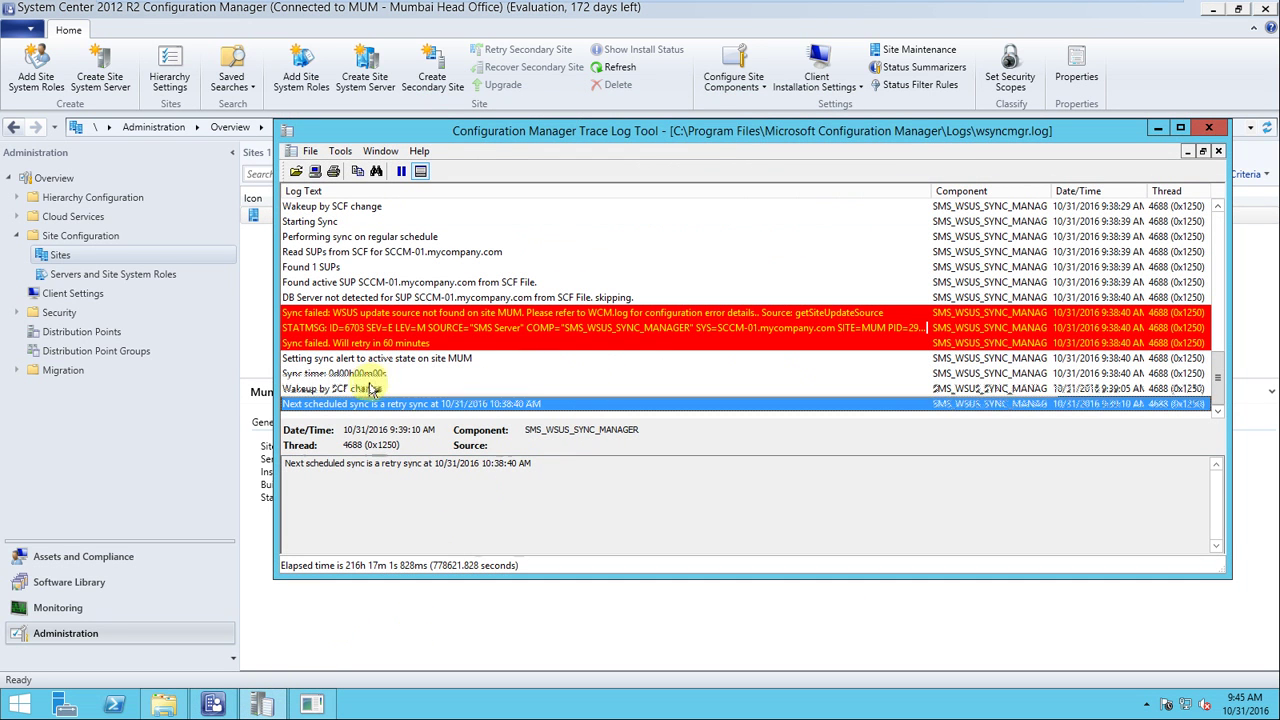
left_click(370, 388)
left_click(400, 374)
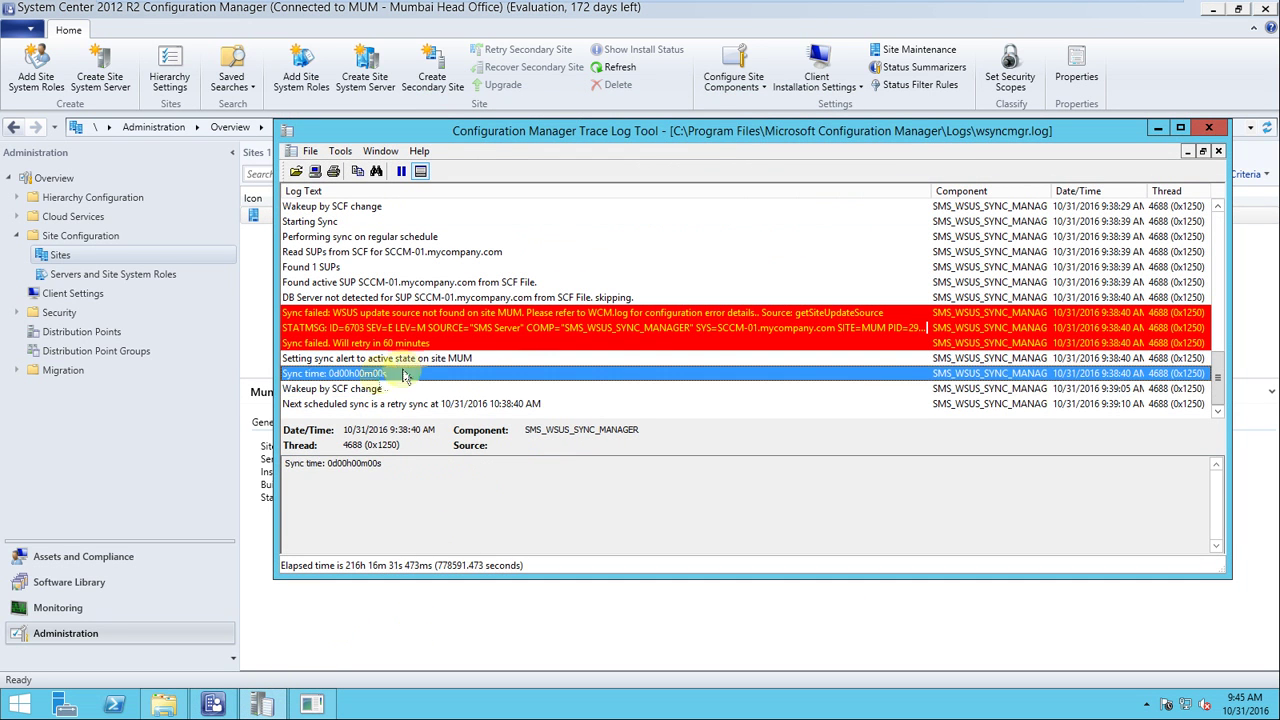
left_click(385, 358)
left_click(374, 388)
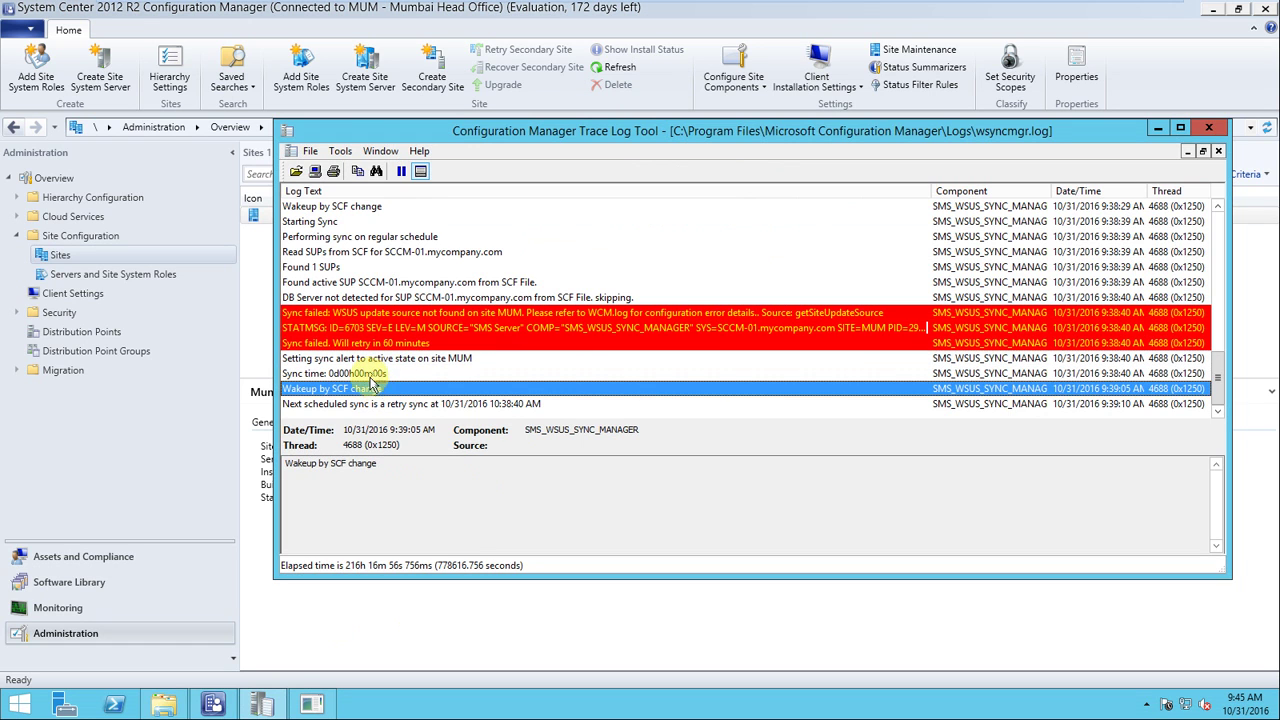
left_click(355, 373)
left_click(345, 358)
left_click(480, 389)
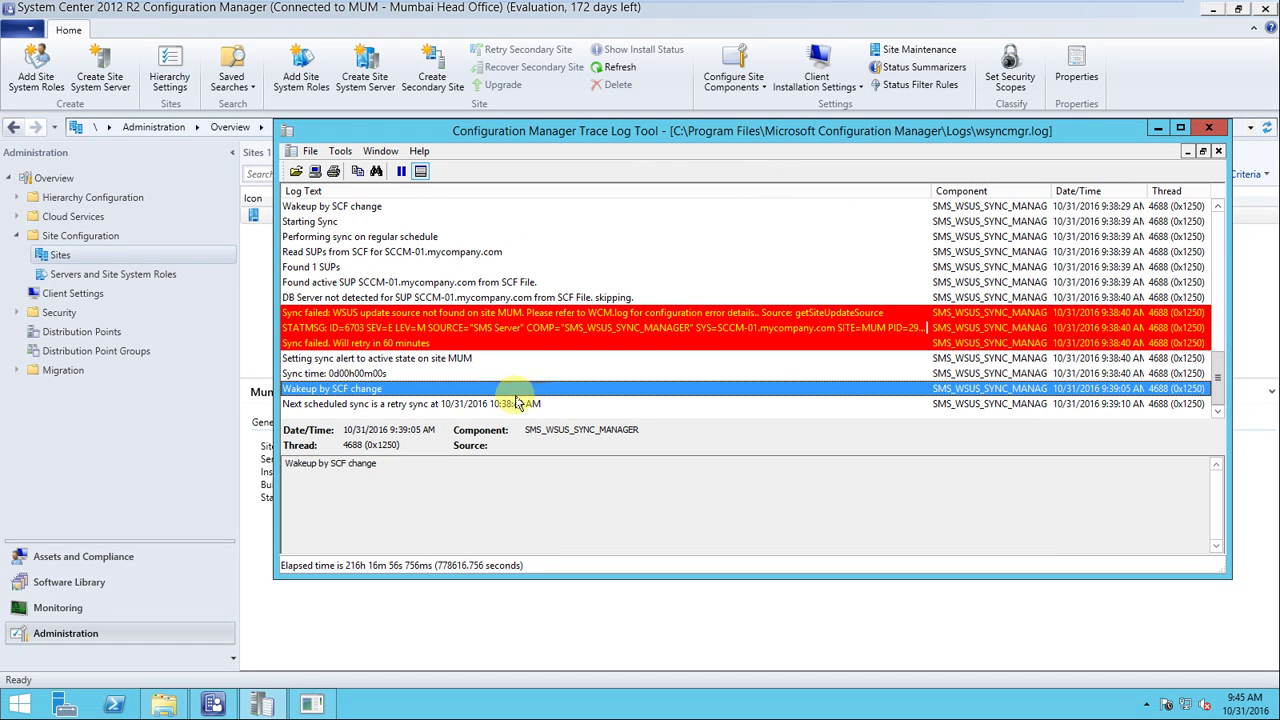
left_click(381, 405)
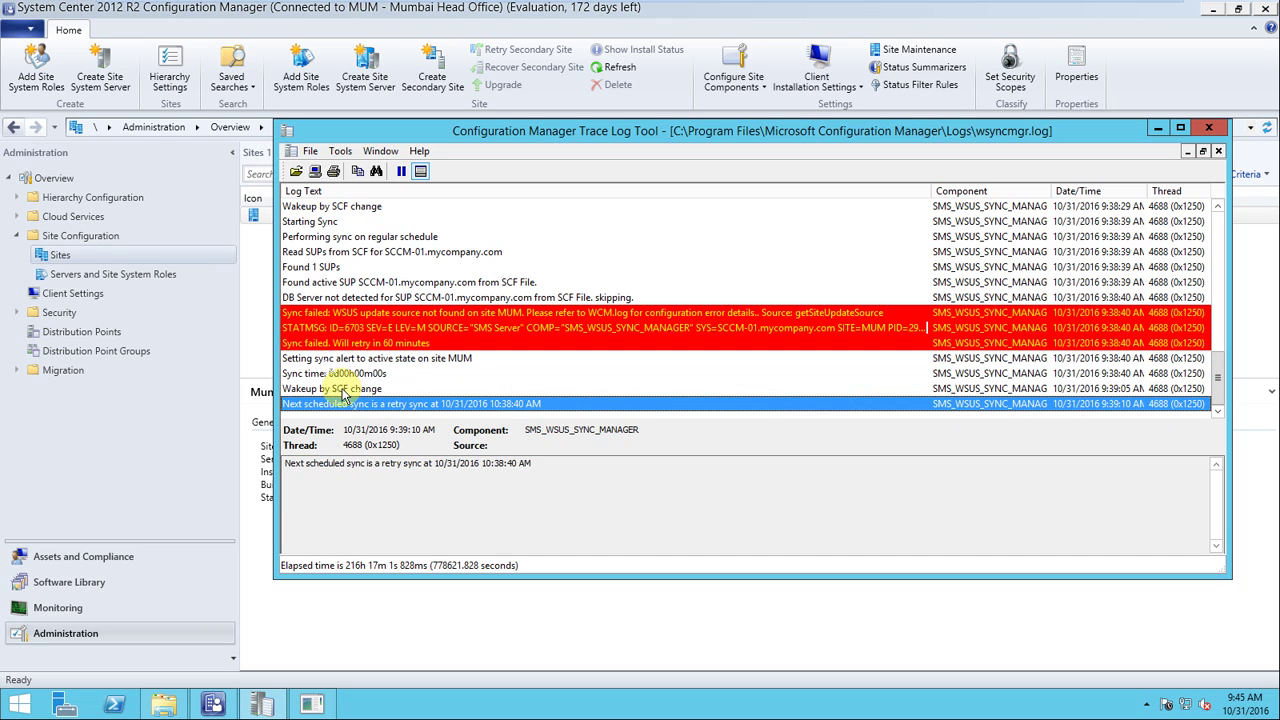
left_click(378, 390)
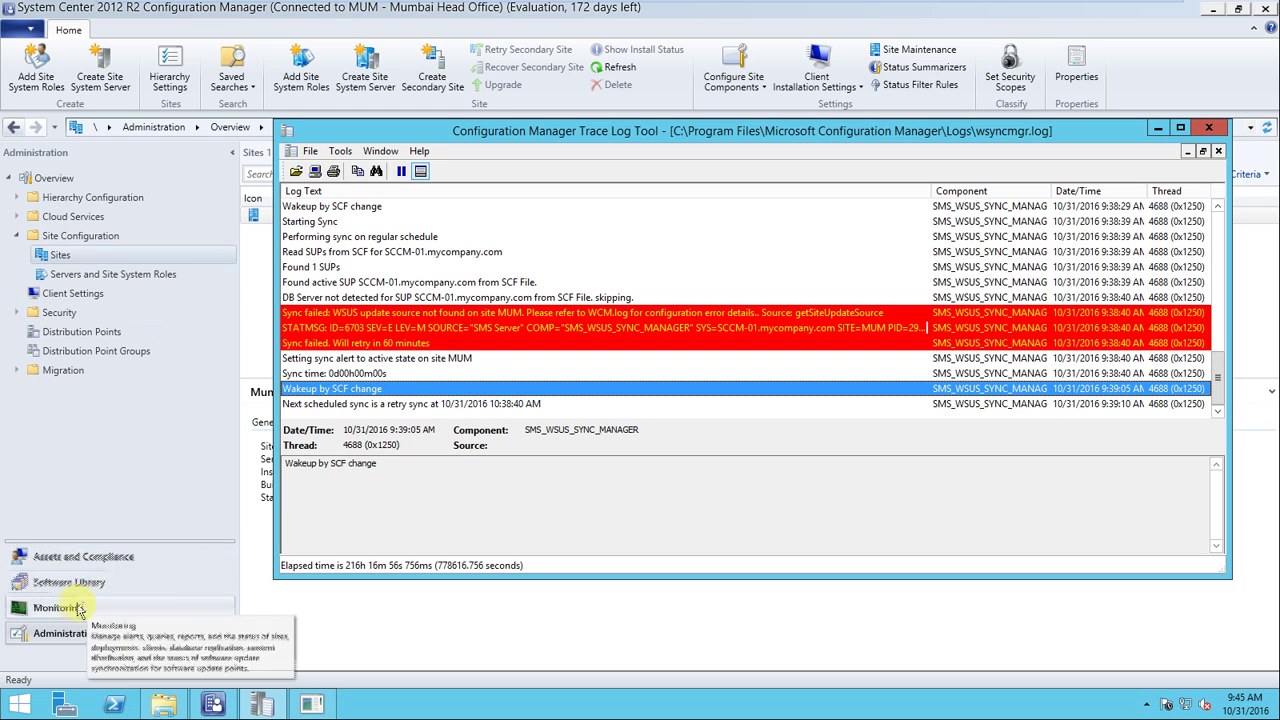
left_click(412, 405)
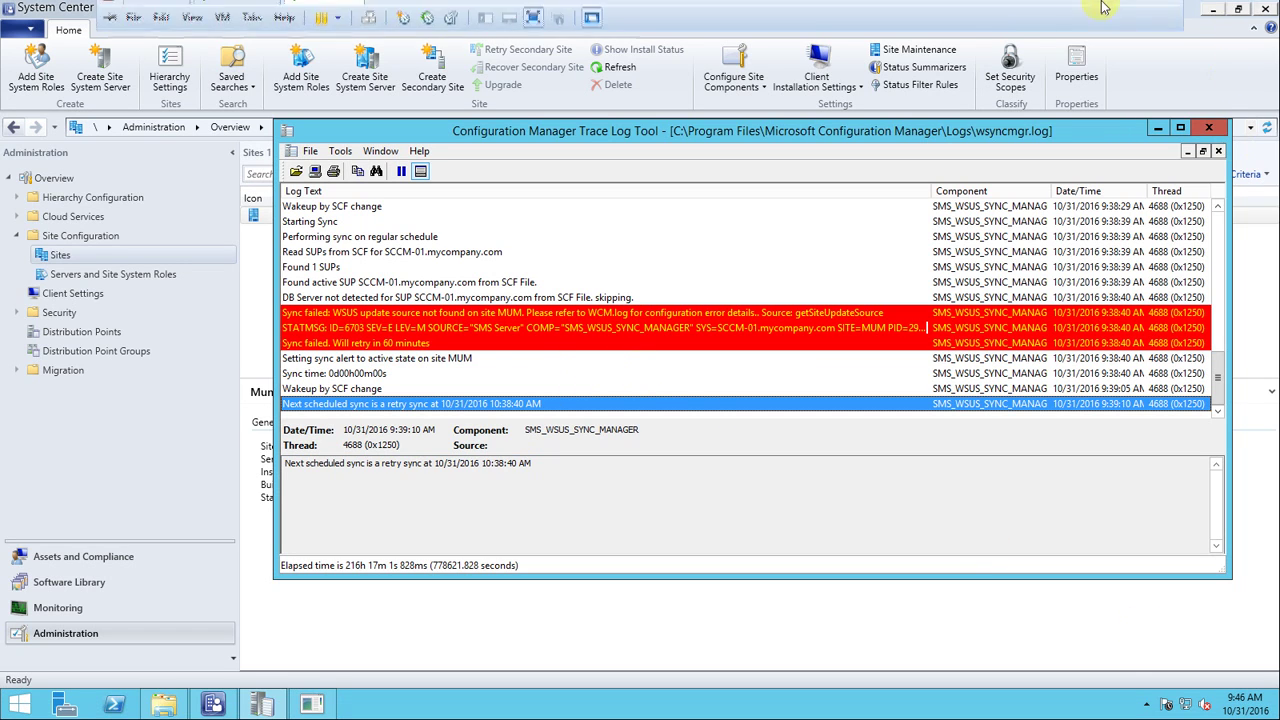
left_click(1147, 11)
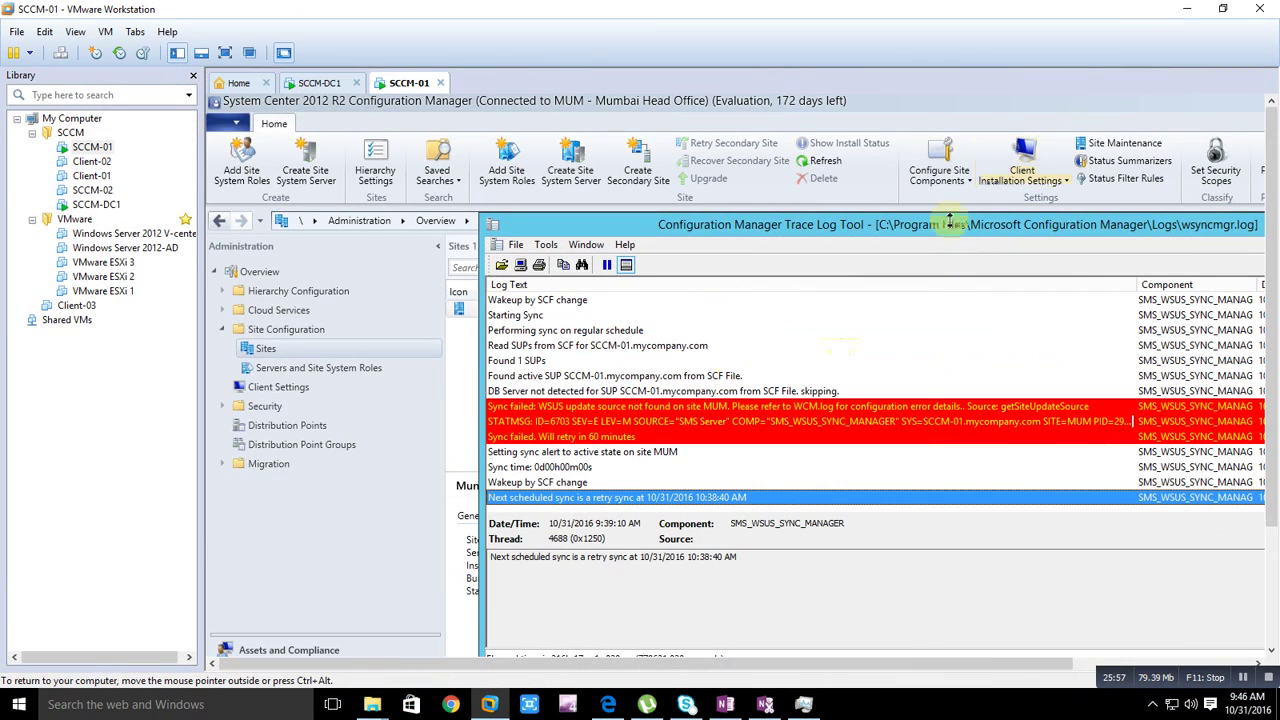